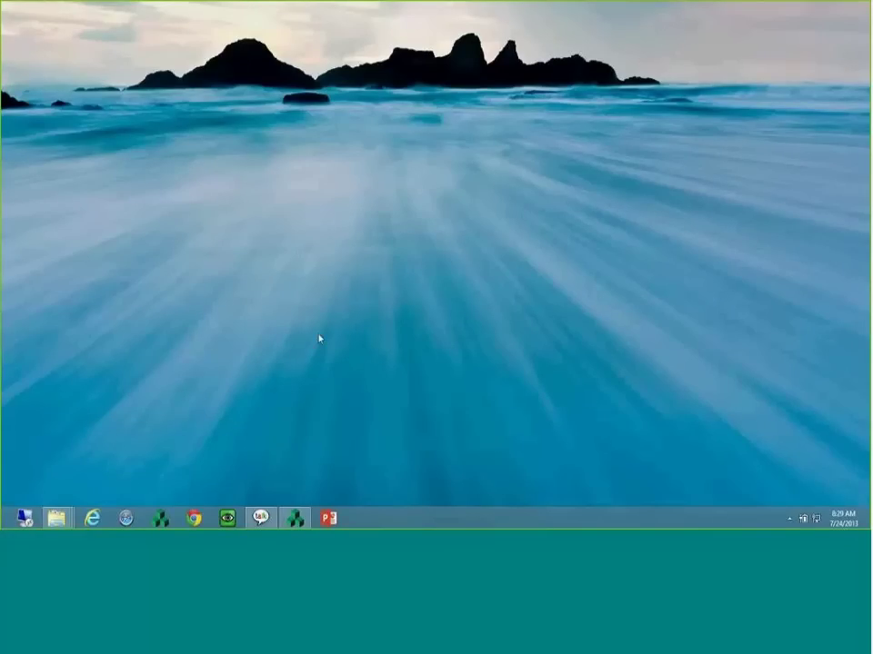
# - Create the empty-template project MobileAccessDemo with an 800 x 600 display resolution
pyautogui.hotkey('alt', 'Tab')
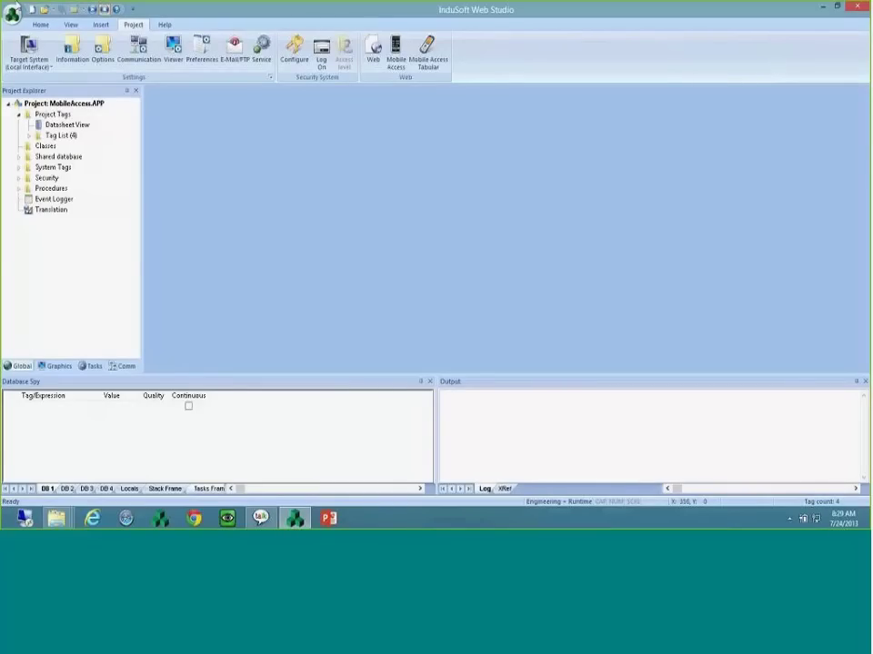
pyautogui.click(12, 14)
pyautogui.click(41, 49)
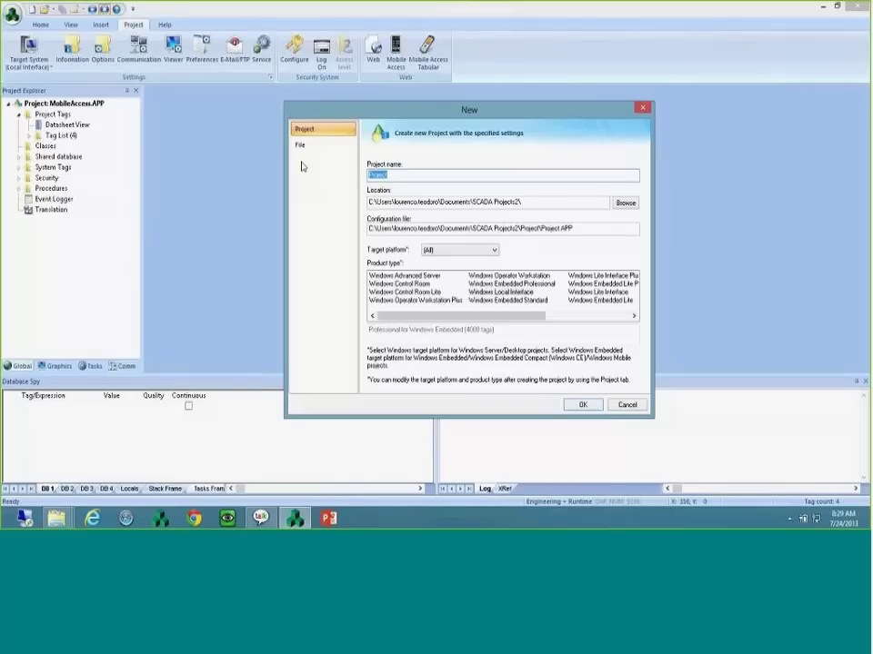
pyautogui.write('MobileAcc')
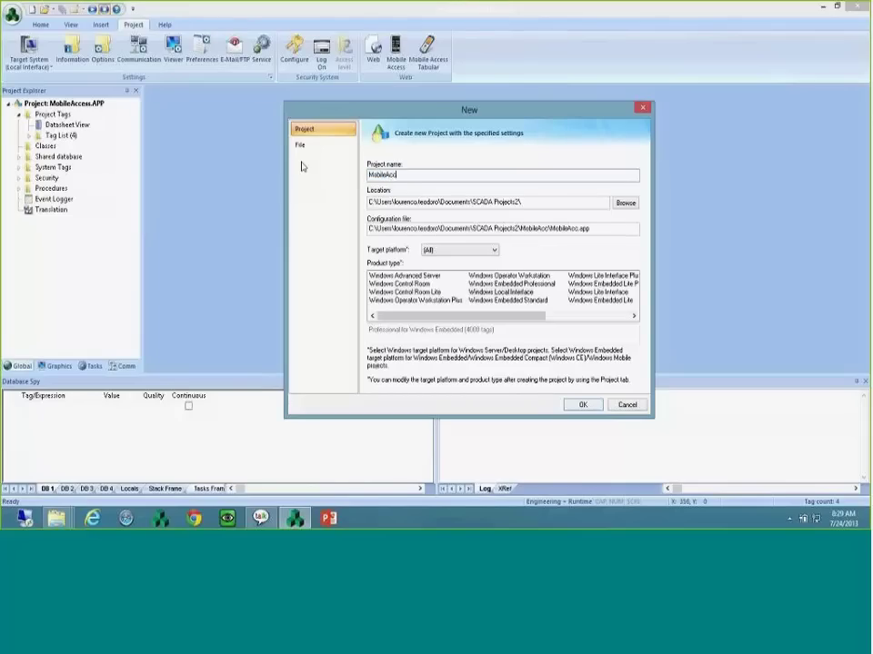
pyautogui.write('essDemo')
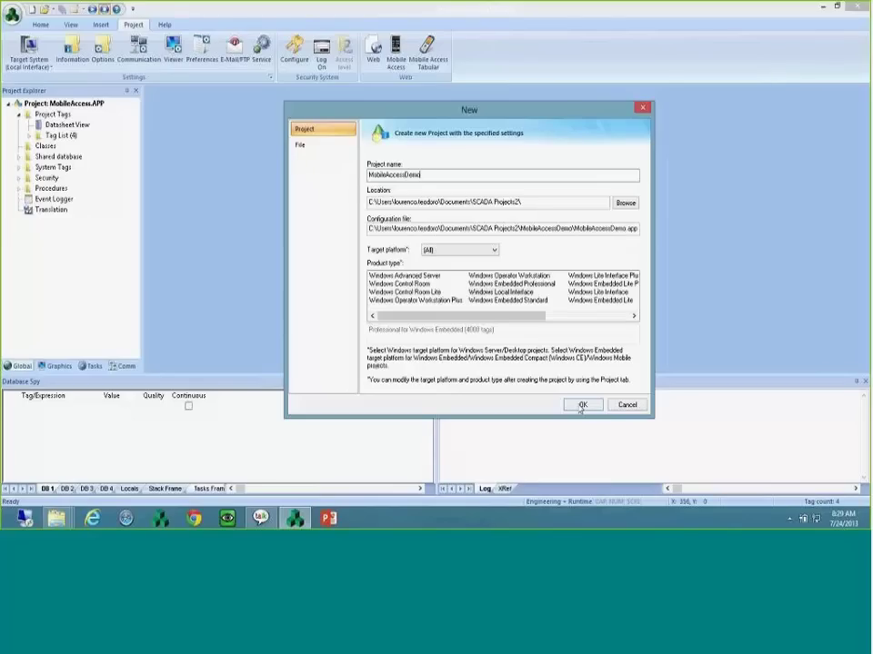
pyautogui.click(580, 407)
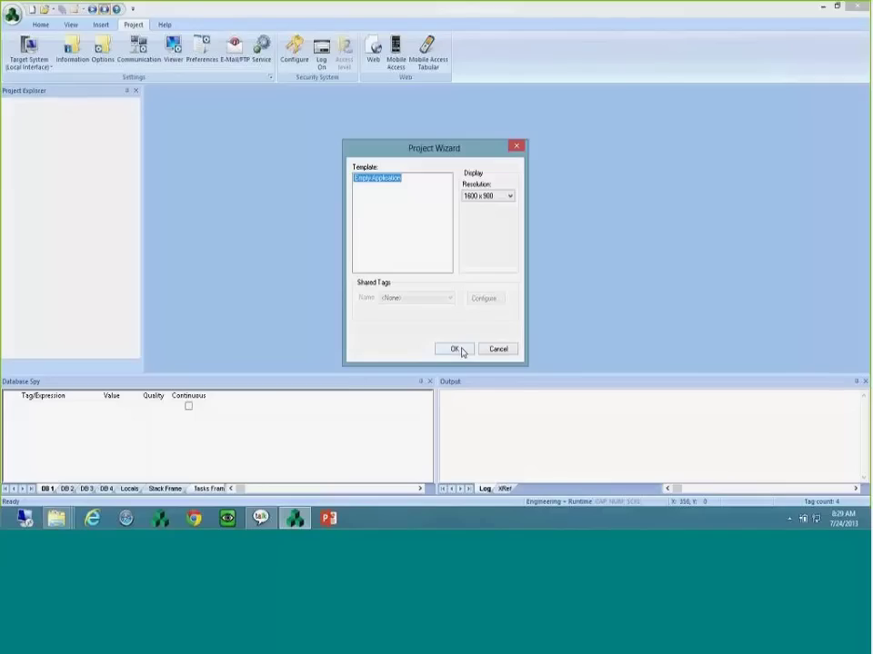
pyautogui.click(510, 195)
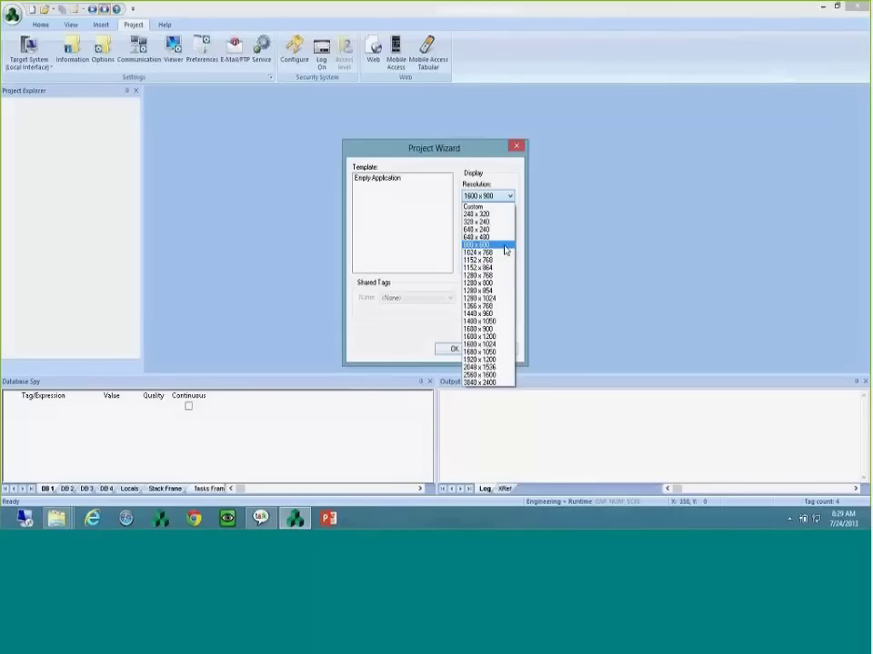
pyautogui.click(506, 248)
pyautogui.click(460, 350)
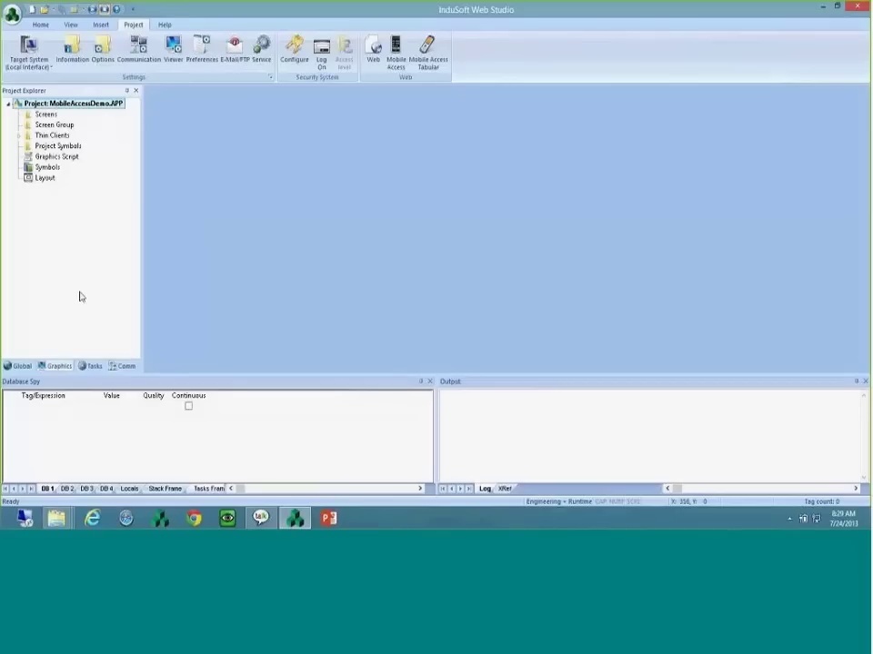
pyautogui.click(18, 365)
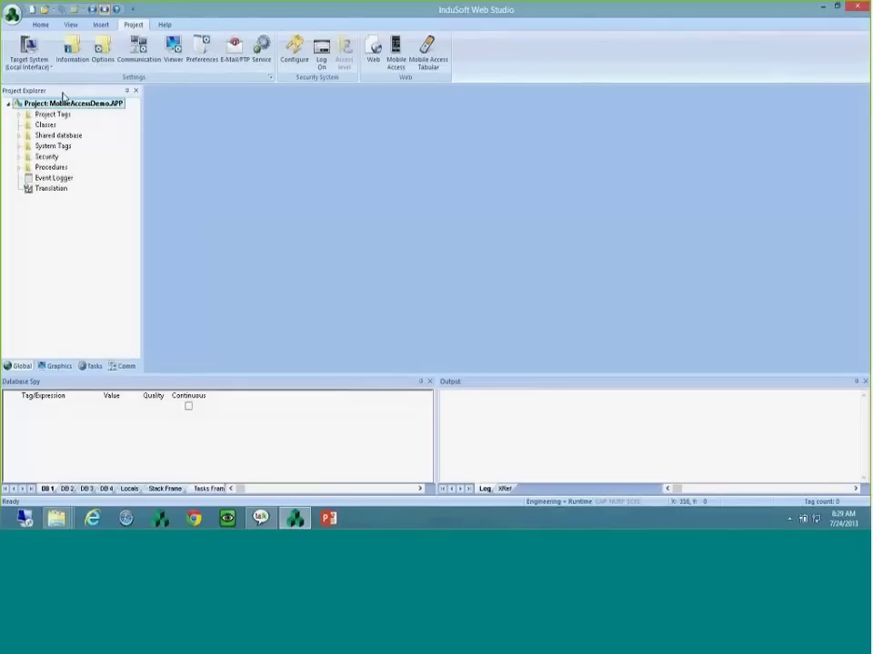
# - Open the Project Tags datasheet and add a tag named Run with type Boolean
pyautogui.doubleClick(57, 114)
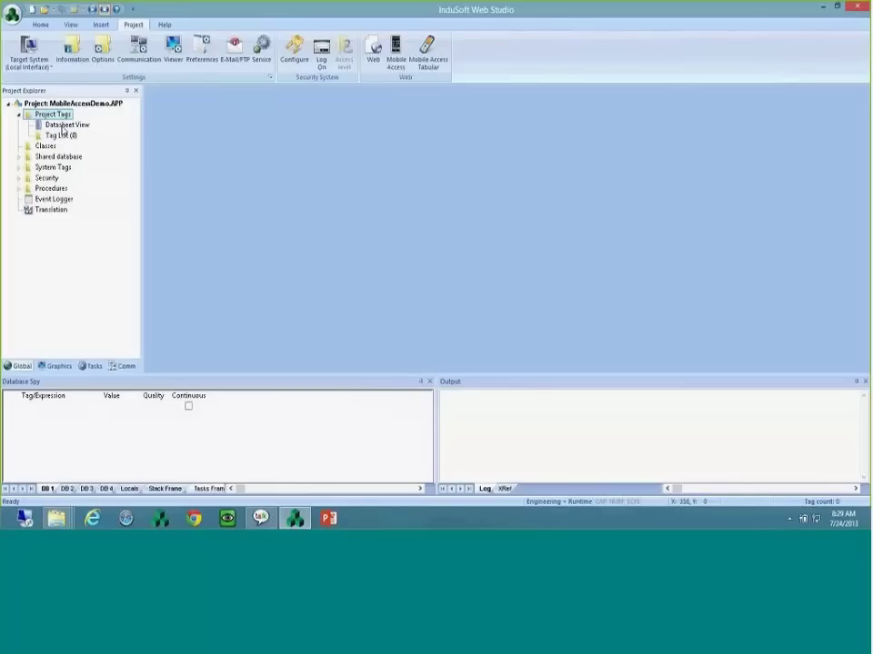
pyautogui.doubleClick(64, 125)
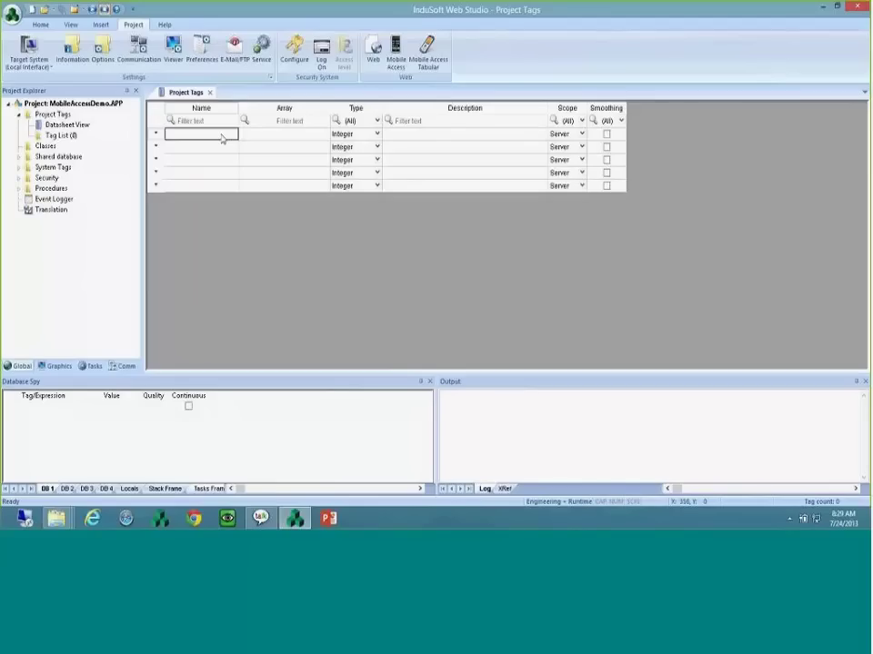
pyautogui.write('Run')
pyautogui.press('Return')
pyautogui.press('Tab')
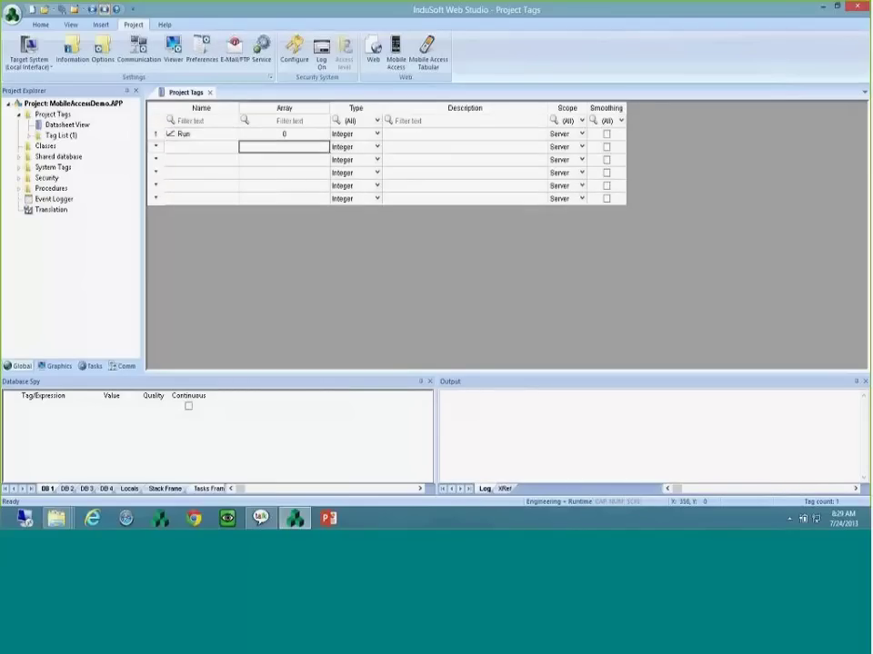
pyautogui.press('Tab')
pyautogui.press('Up')
pyautogui.write('b')
pyautogui.press('Down')
# - Add a second tag named TankLevel with type Real
pyautogui.click(200, 147)
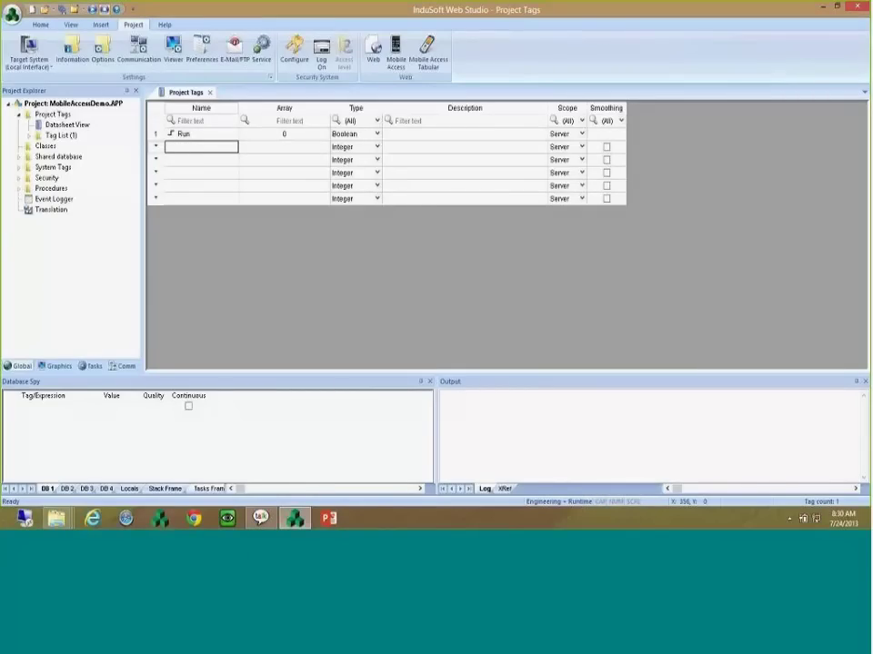
pyautogui.write('TankLevel')
pyautogui.press('Return')
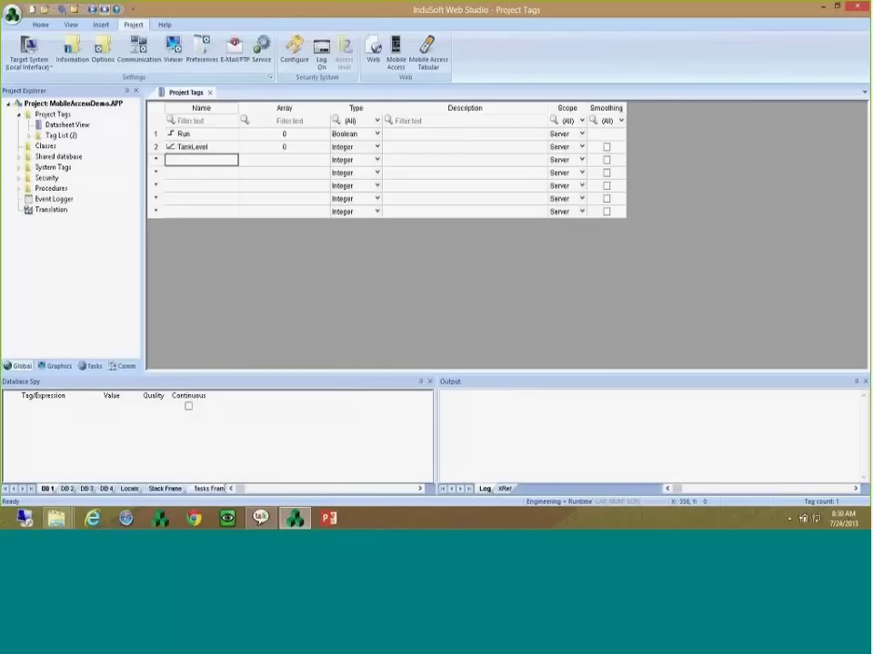
pyautogui.click(352, 160)
pyautogui.click(353, 146)
pyautogui.write('r')
pyautogui.press('Return')
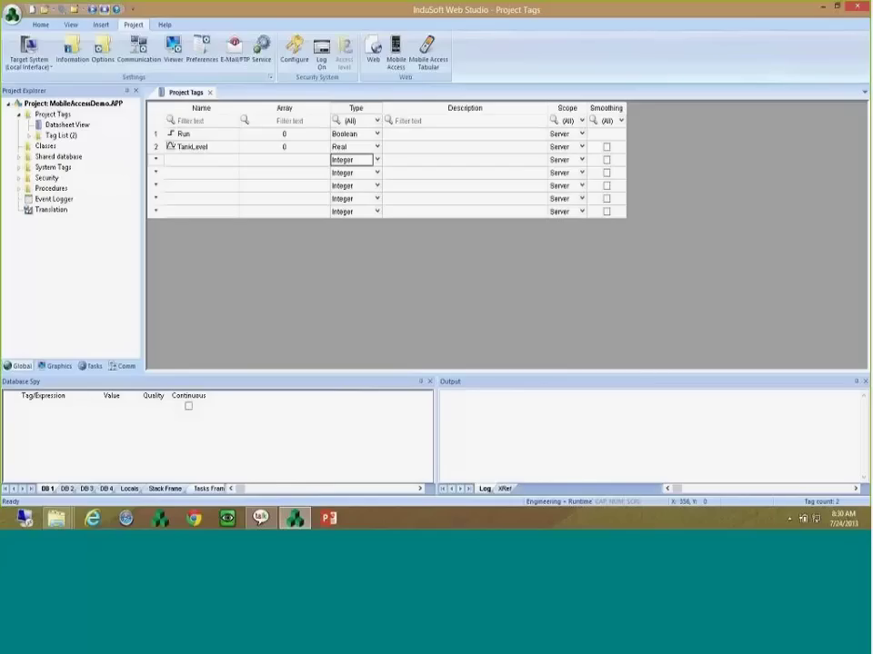
pyautogui.click(56, 365)
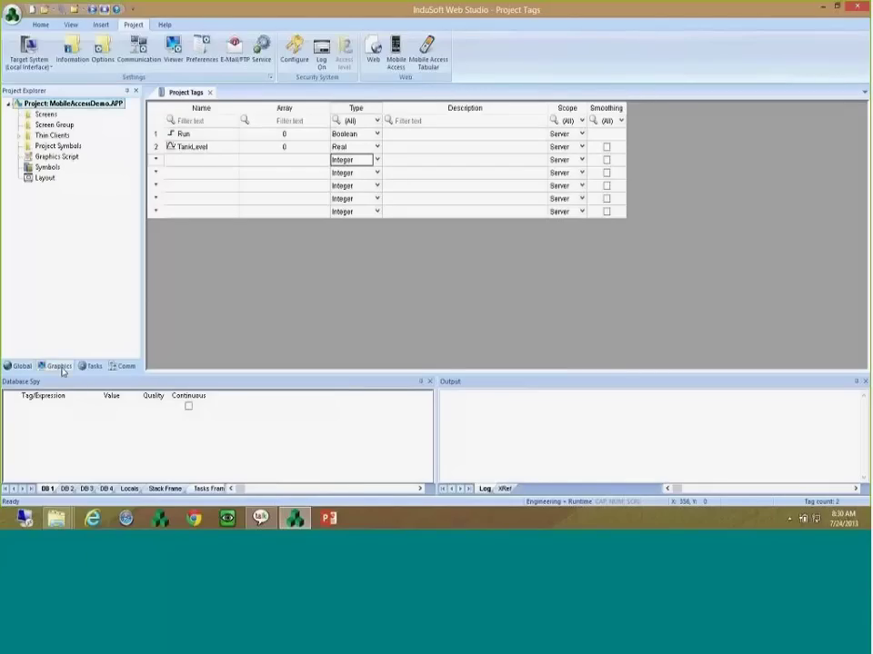
# - Insert Screen2 and place the SW_RedBlack_01 ON/OFF switch from System Symbols > Switches
pyautogui.rightClick(48, 117)
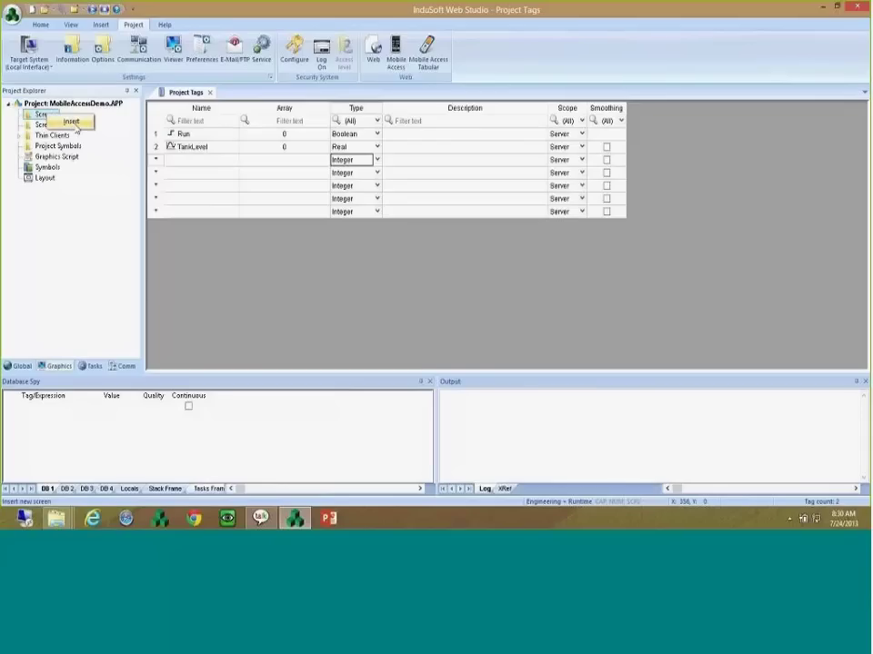
pyautogui.click(72, 121)
pyautogui.press('Return')
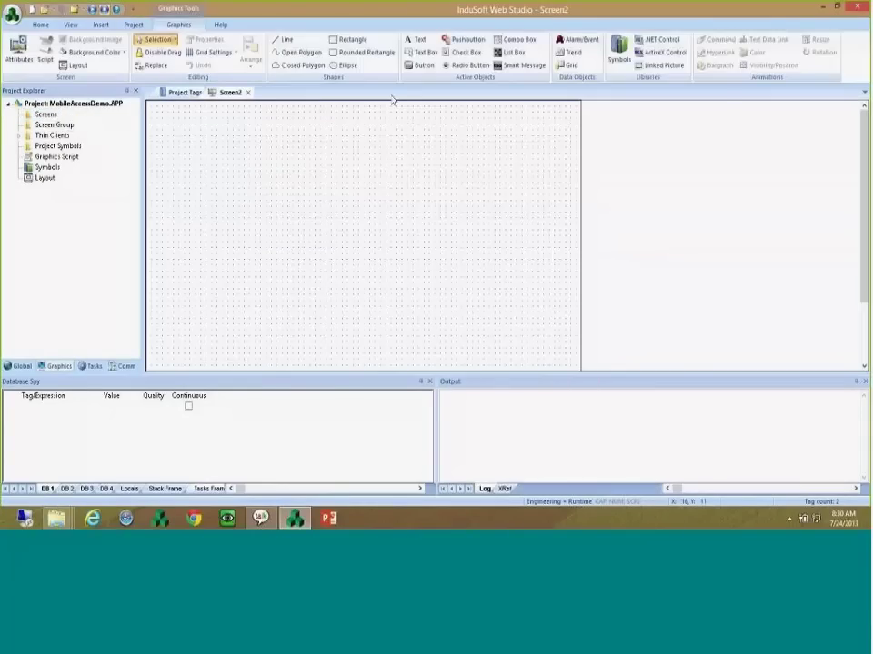
pyautogui.click(617, 51)
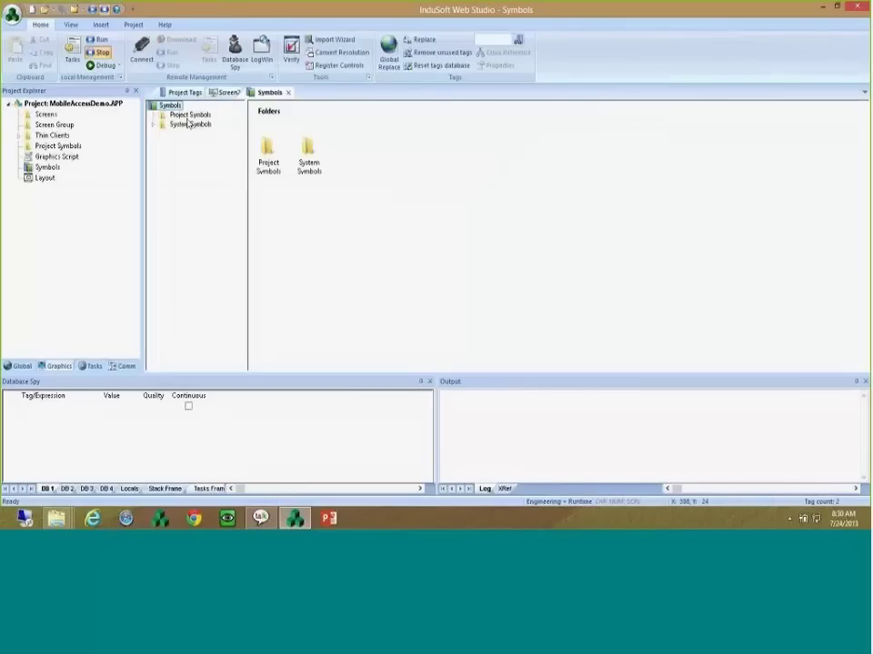
pyautogui.doubleClick(189, 124)
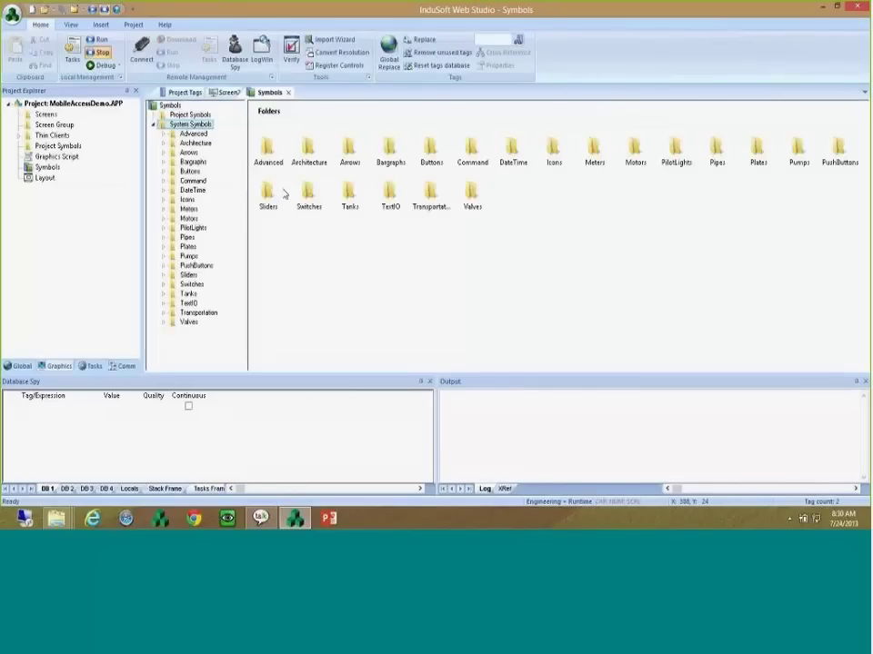
pyautogui.click(191, 284)
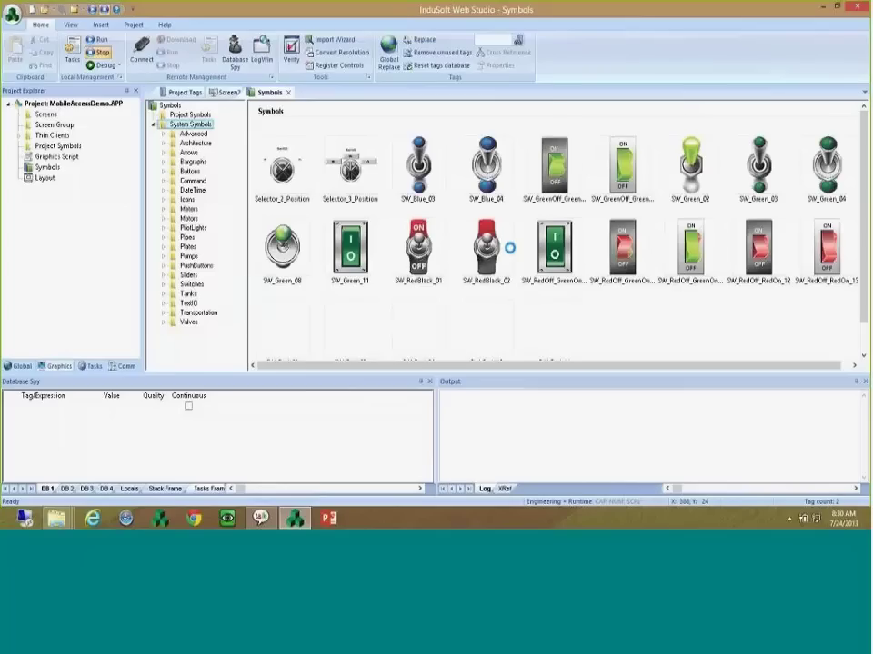
pyautogui.click(420, 250)
pyautogui.click(218, 94)
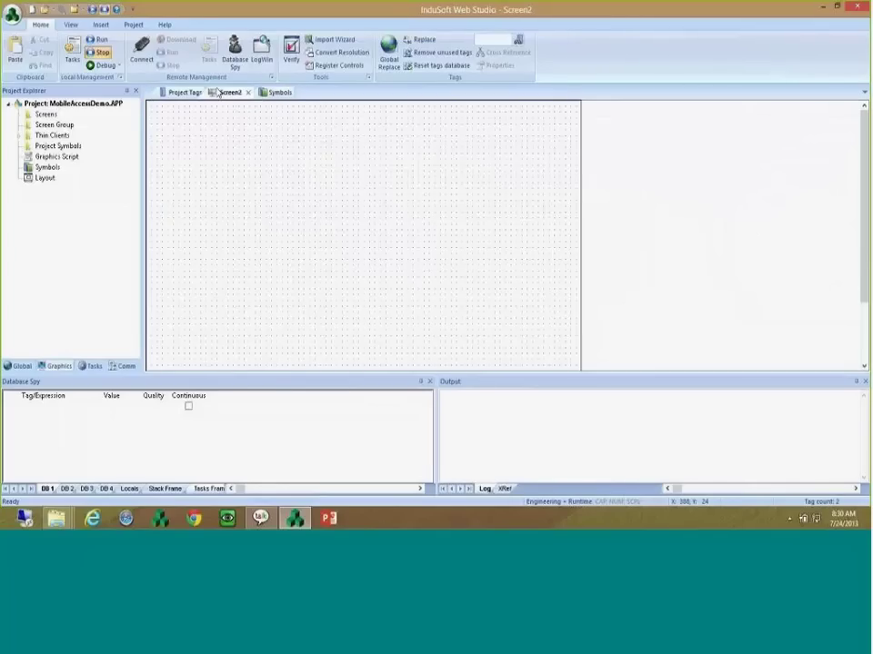
pyautogui.click(349, 165)
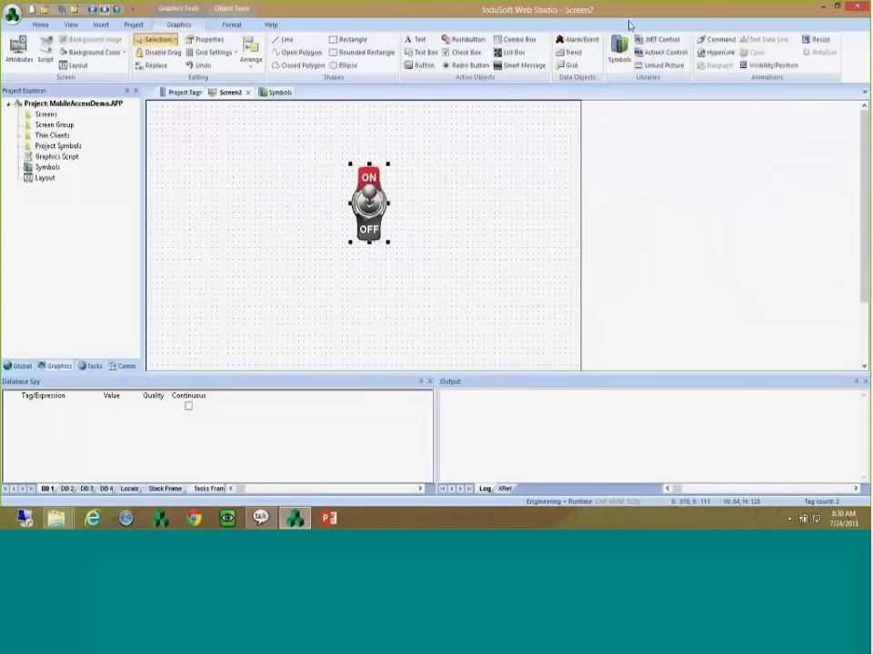
# - Place the tank01 symbol from Tanks and move it to the upper left beside the switch
pyautogui.click(274, 93)
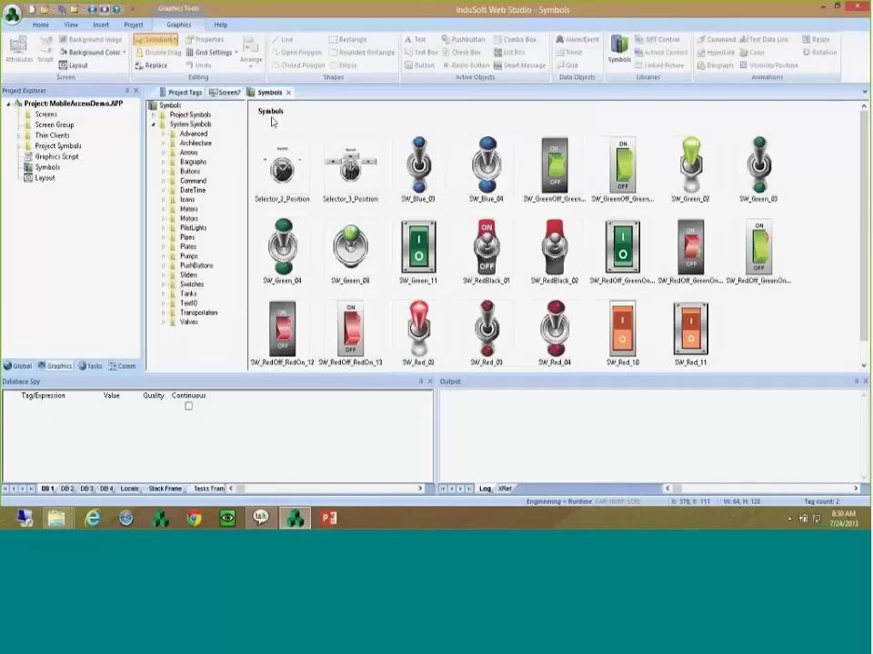
pyautogui.click(188, 293)
pyautogui.click(287, 175)
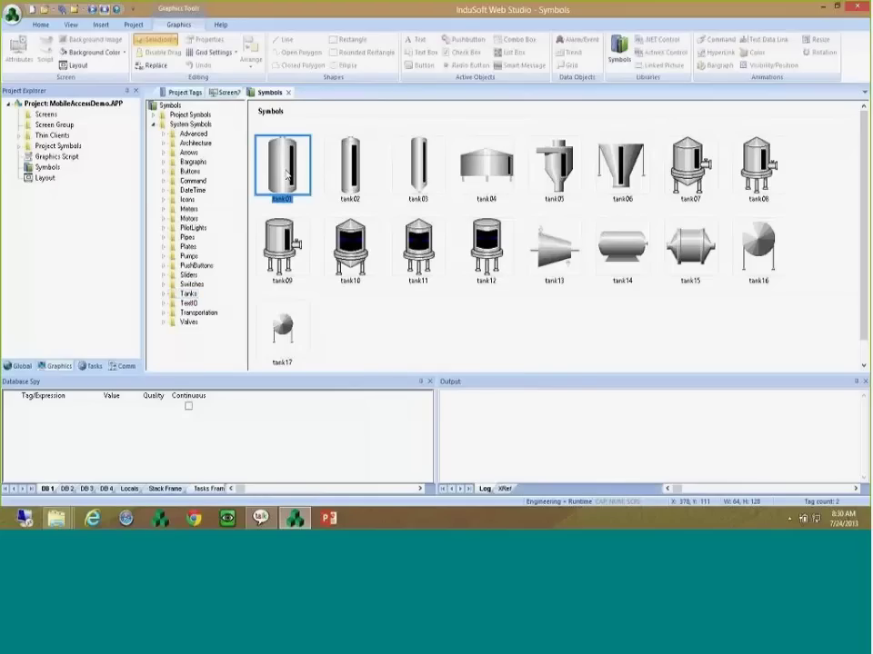
pyautogui.click(228, 92)
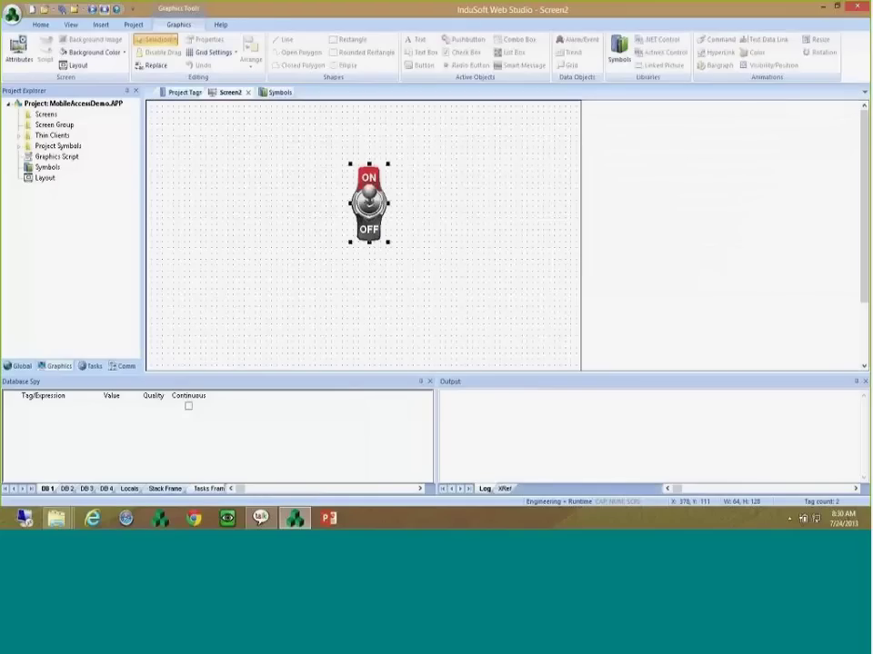
pyautogui.click(231, 185)
pyautogui.moveTo(270, 223); pyautogui.dragTo(250, 164)
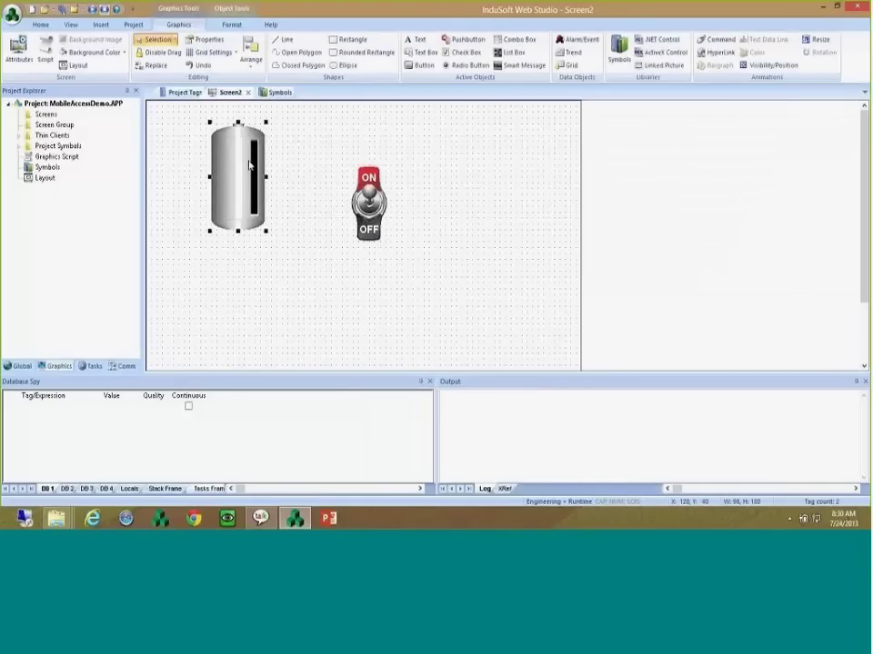
# - Link the tank symbol's level to the TankLevel tag
pyautogui.doubleClick(250, 164)
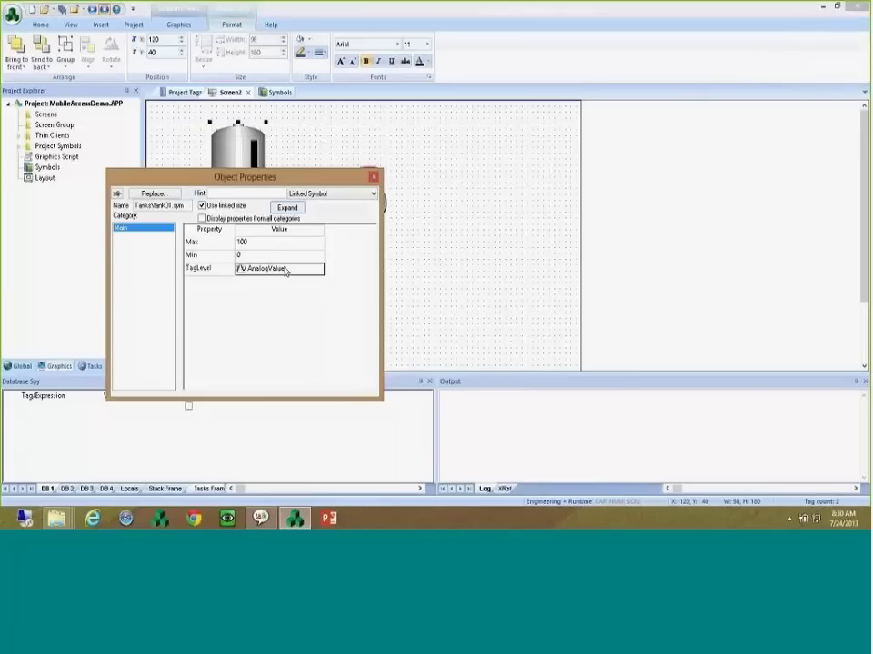
pyautogui.write('TankLevel')
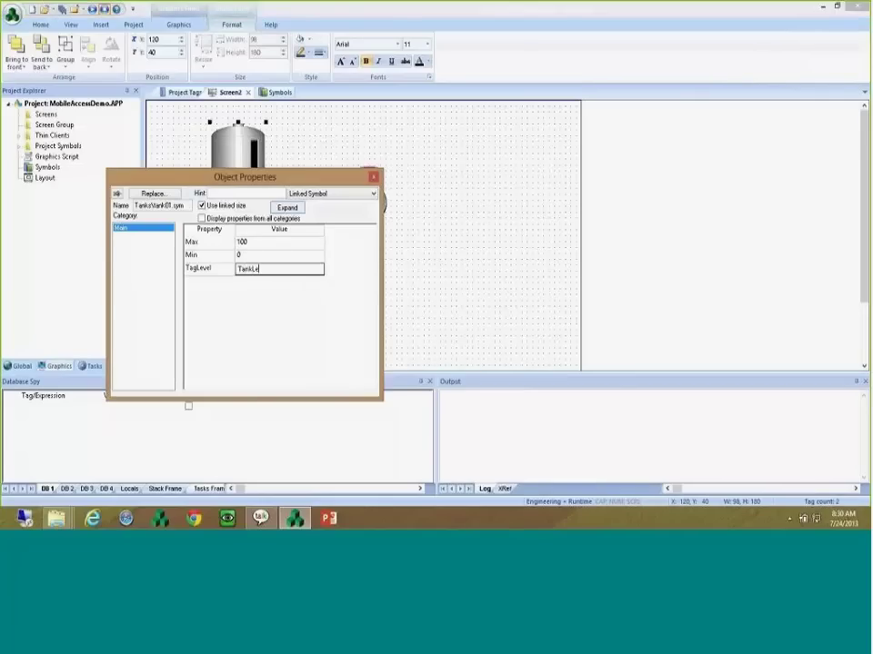
pyautogui.click(430, 256)
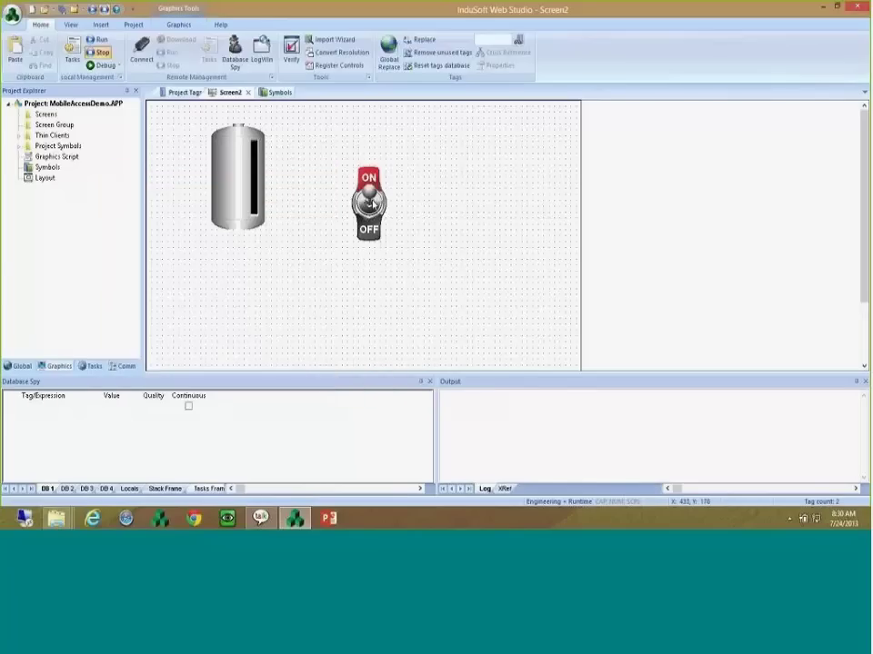
# - Link the ON/OFF switch's command and state to the Run tag
pyautogui.doubleClick(371, 204)
pyautogui.doubleClick(292, 257)
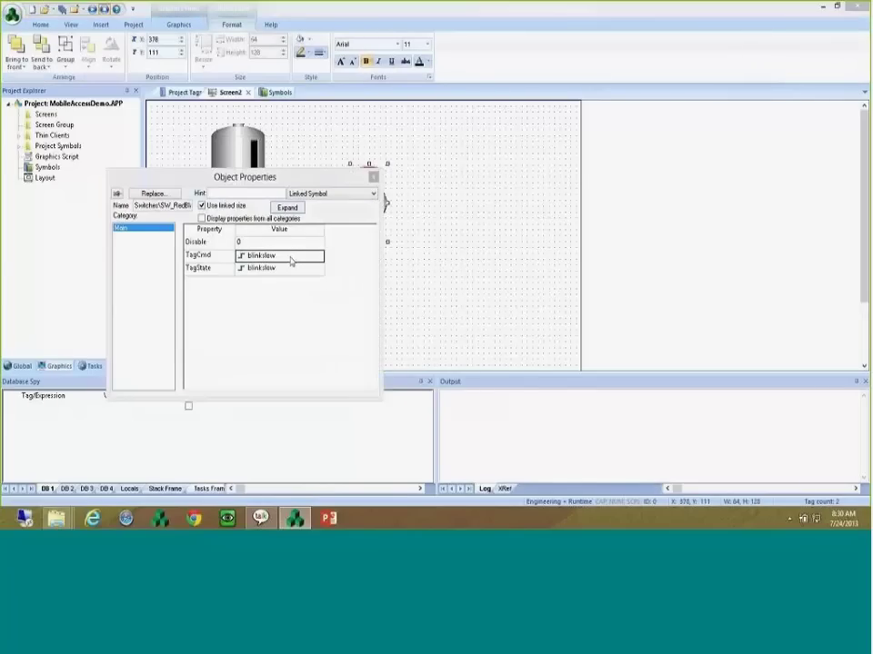
pyautogui.doubleClick(187, 215)
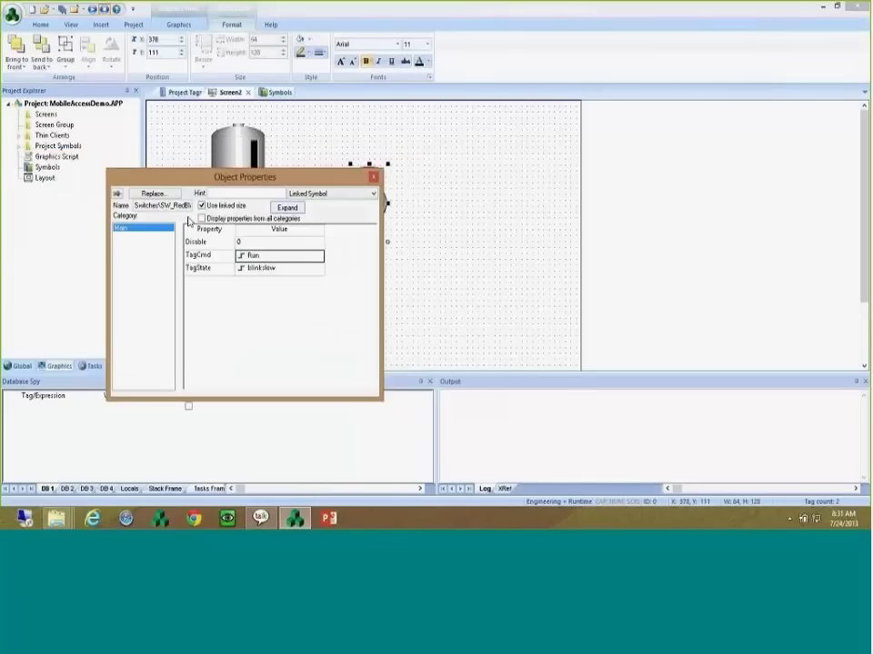
pyautogui.doubleClick(265, 269)
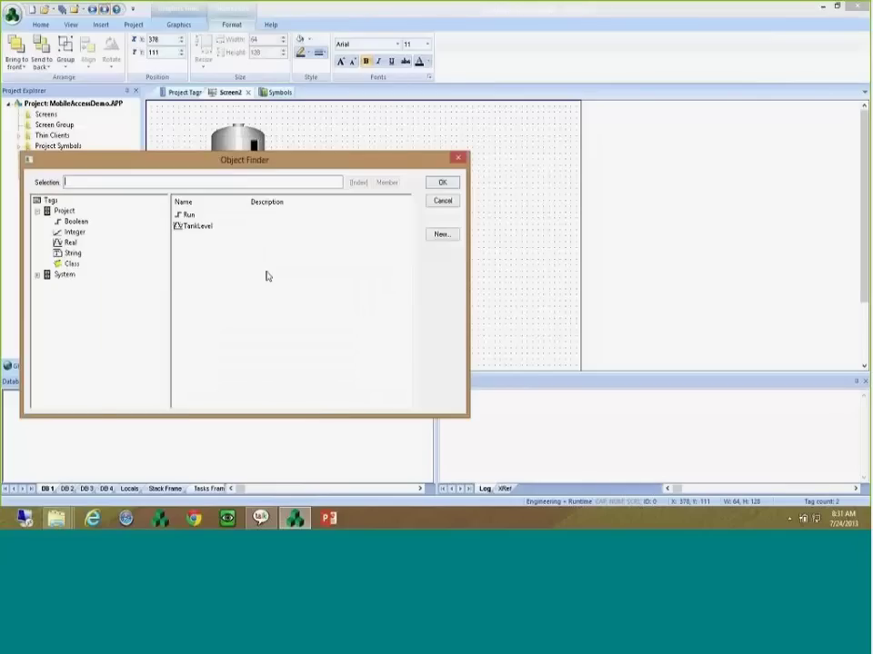
pyautogui.doubleClick(200, 216)
pyautogui.click(442, 185)
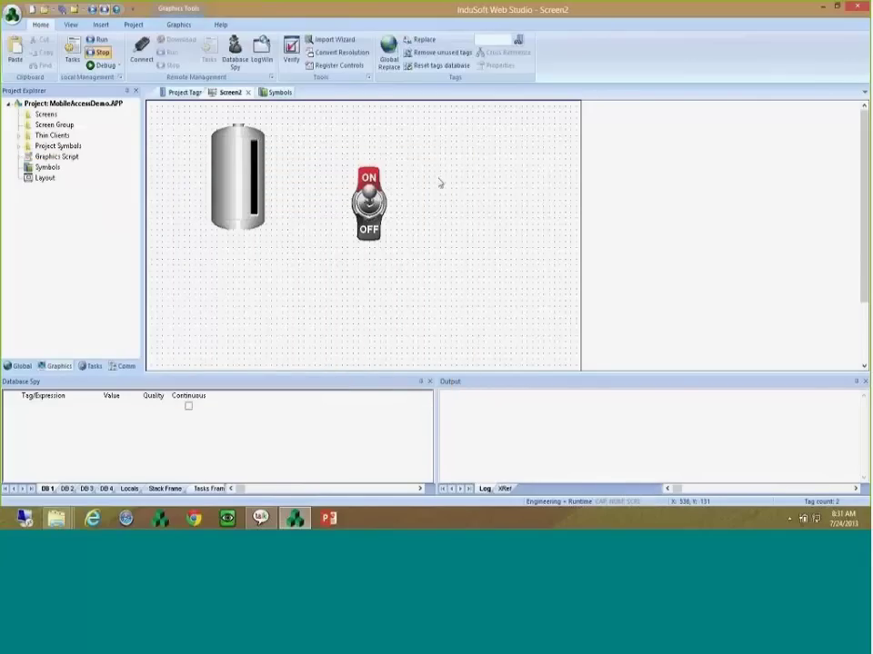
# - Save the screen as Main and set Main.scr as the startup screen
pyautogui.hotkey('ctrl', 's')
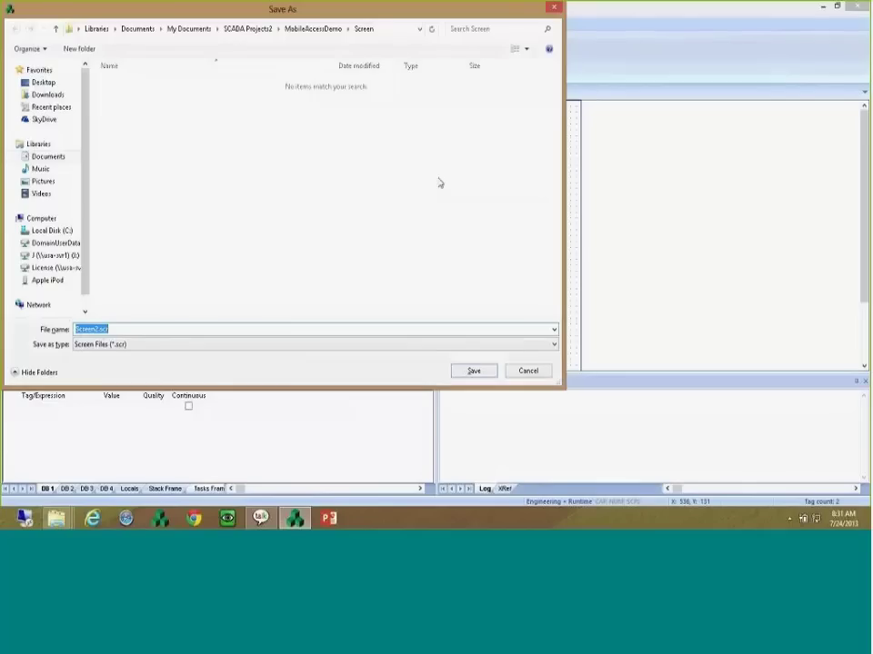
pyautogui.write('Main')
pyautogui.press('Return')
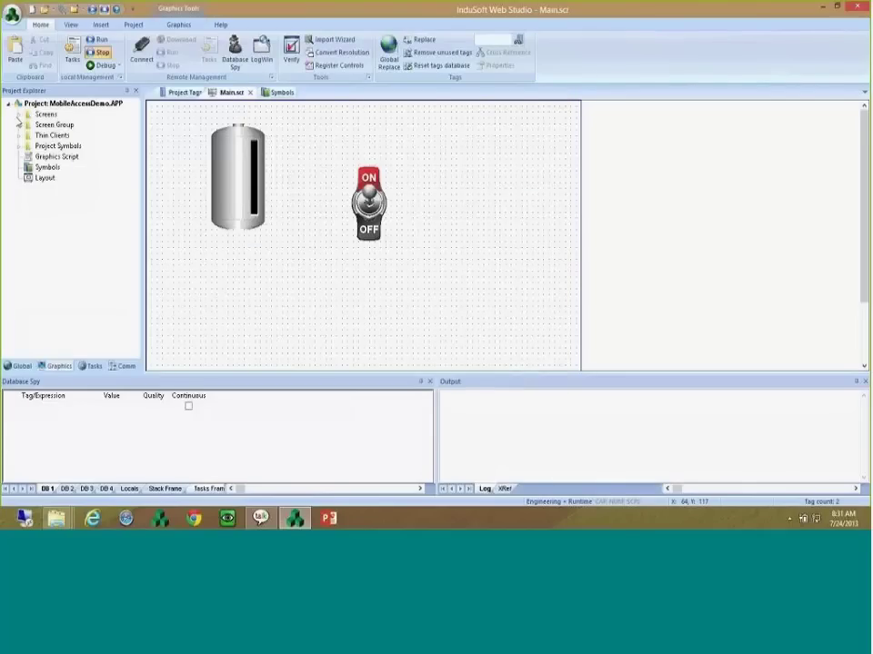
pyautogui.click(18, 114)
pyautogui.rightClick(56, 125)
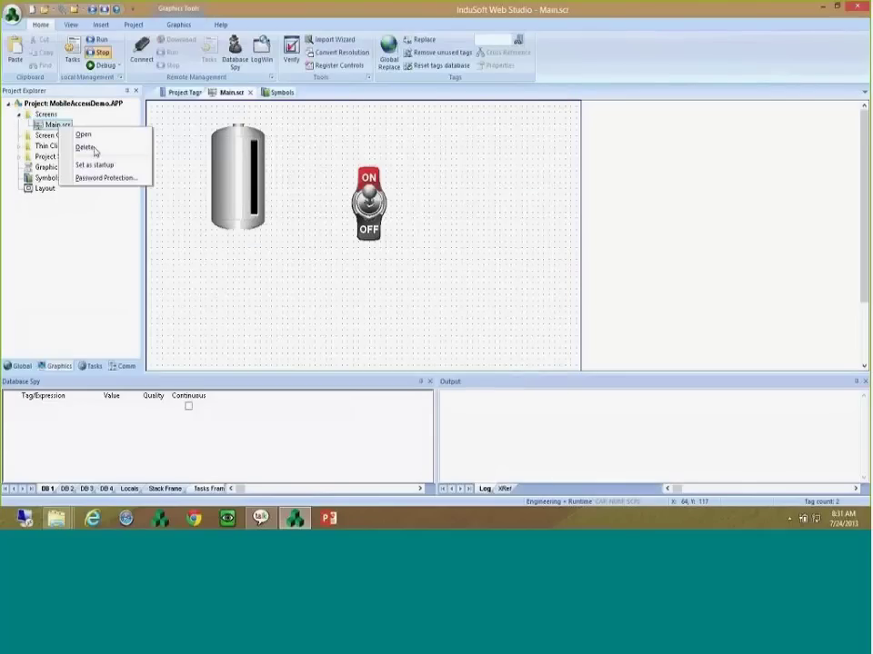
pyautogui.click(94, 164)
# - Close the Project Tags, Symbols and Main screen tabs
pyautogui.click(186, 92)
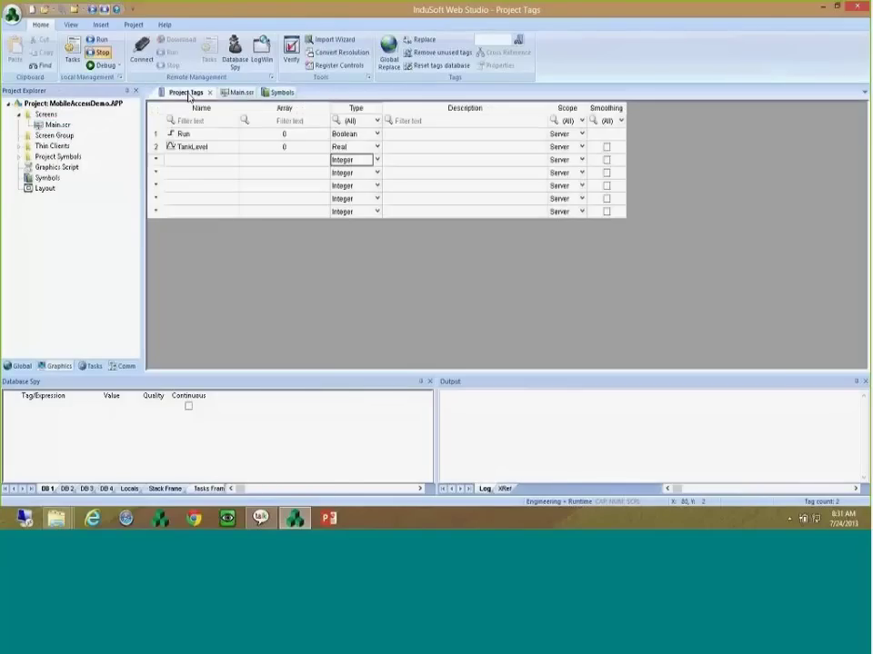
pyautogui.click(209, 93)
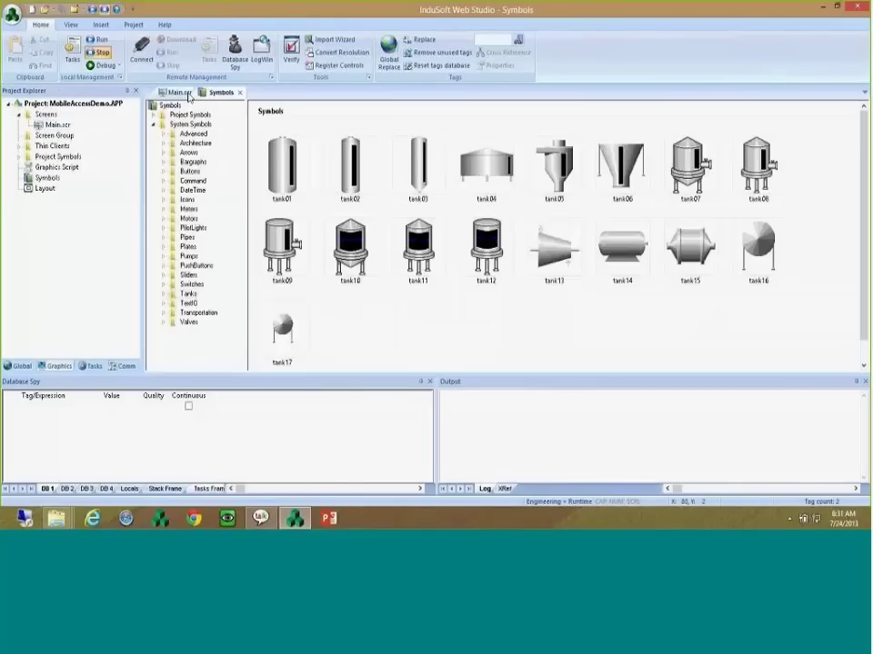
pyautogui.click(240, 93)
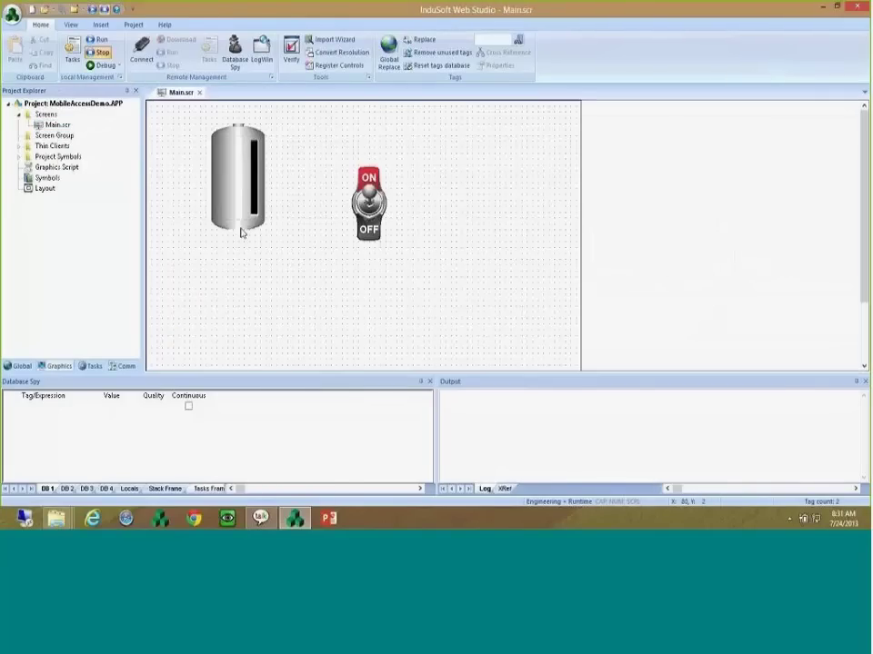
pyautogui.click(200, 94)
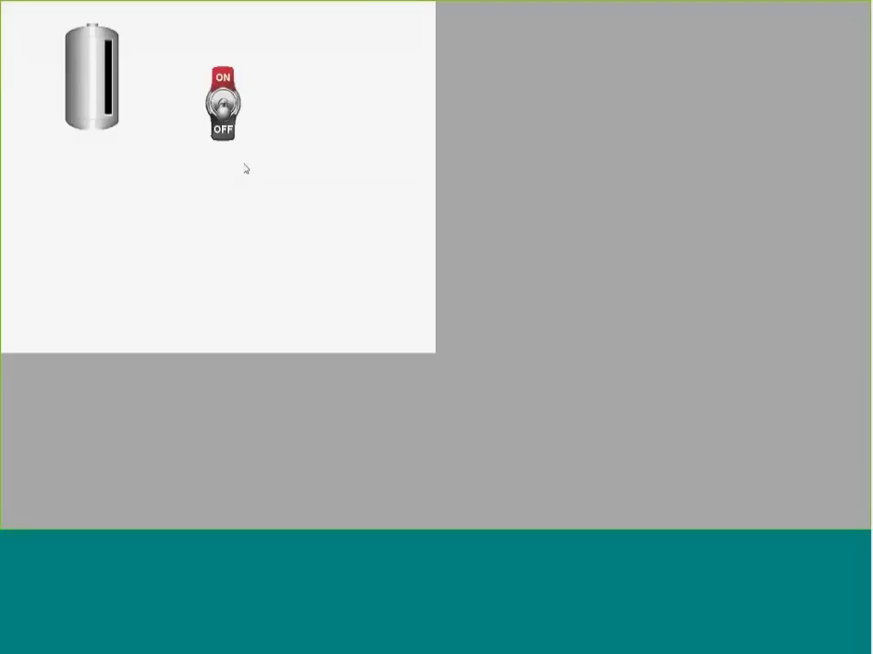
# - Turn the runtime switch on, then add TankLevel to Database Spy and set it to 50
pyautogui.click(223, 98)
pyautogui.hotkey('alt', 'Tab')
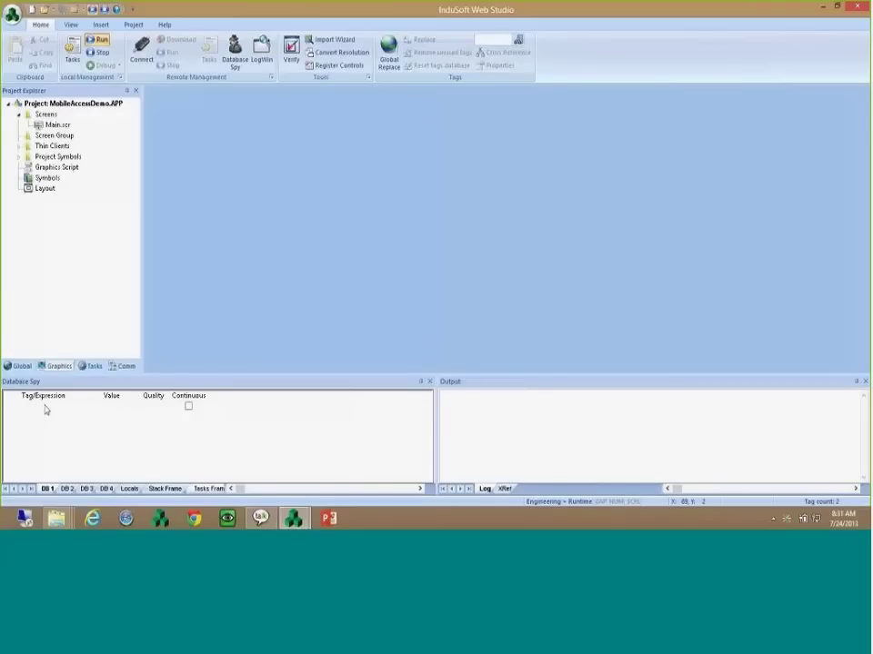
pyautogui.click(44, 408)
pyautogui.write('TankLevel')
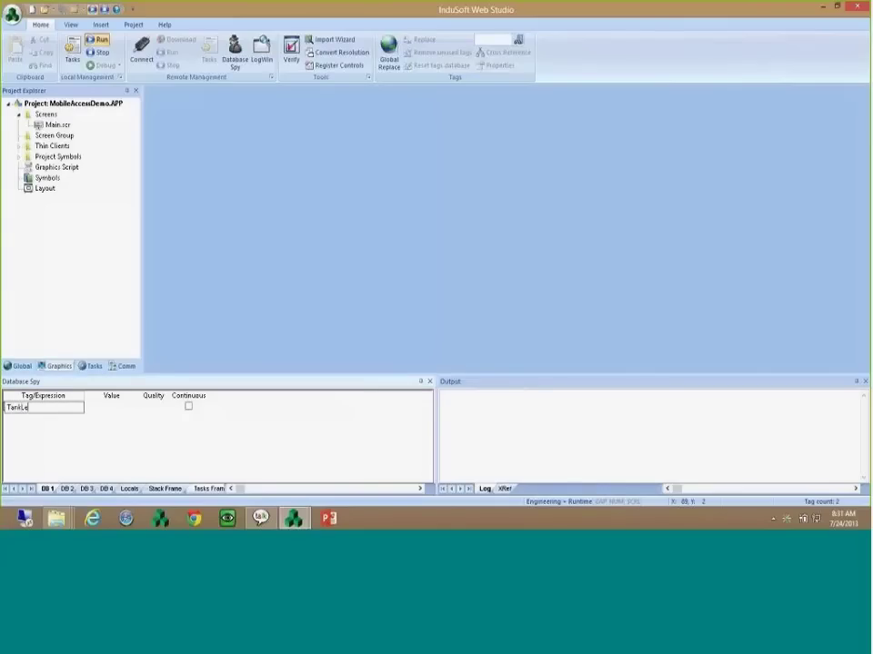
pyautogui.press('Return')
pyautogui.click(112, 407)
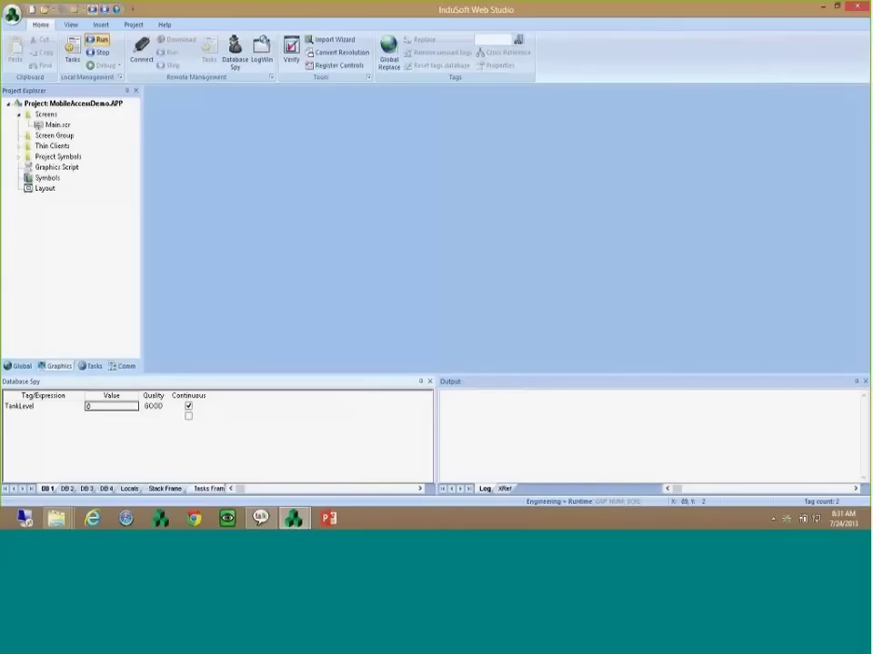
pyautogui.write('50')
pyautogui.press('Return')
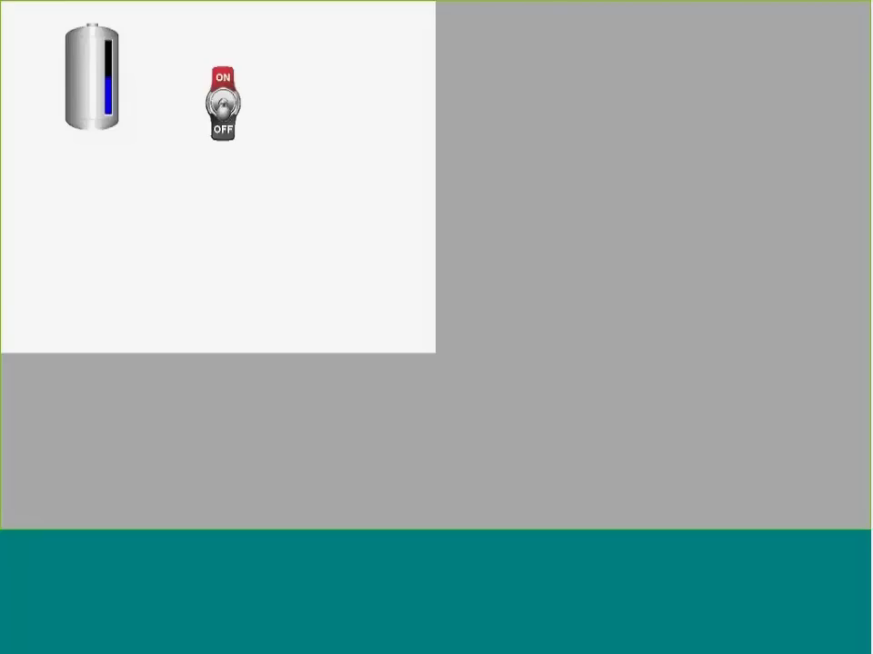
pyautogui.hotkey('alt', 'Tab')
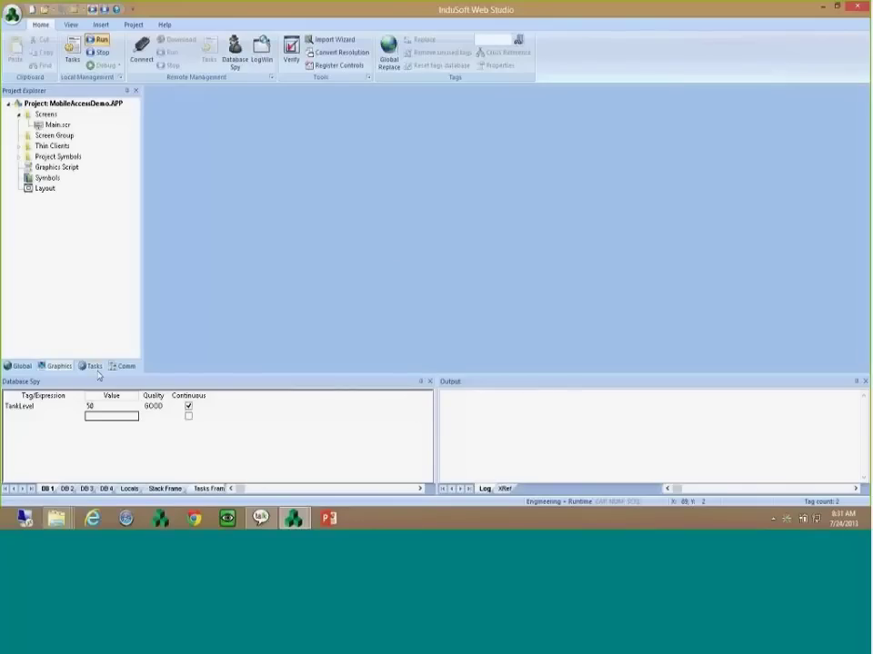
# - Insert a new script with description Simulation and execution condition 1
pyautogui.click(94, 366)
pyautogui.doubleClick(40, 179)
pyautogui.rightClick(41, 179)
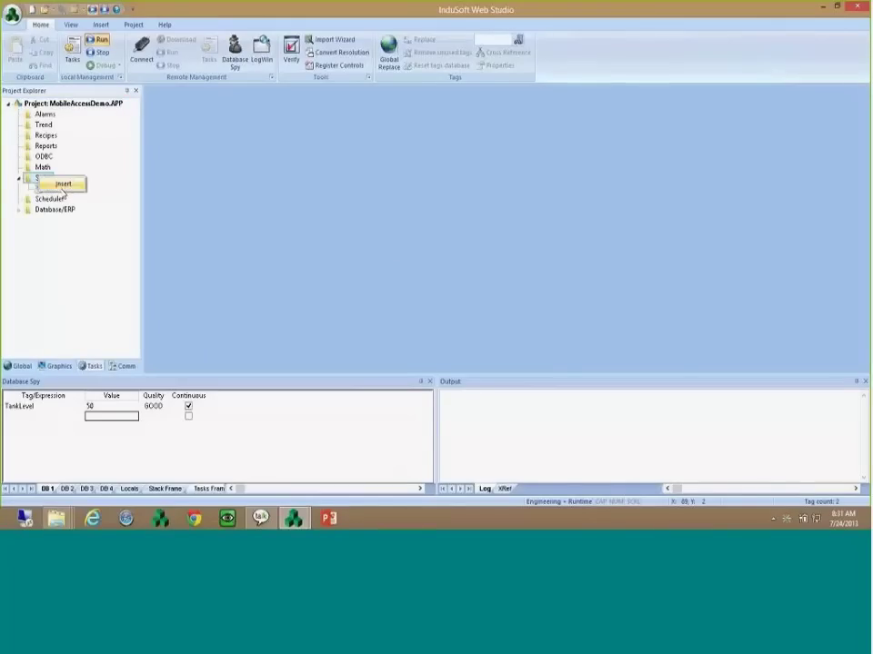
pyautogui.click(64, 183)
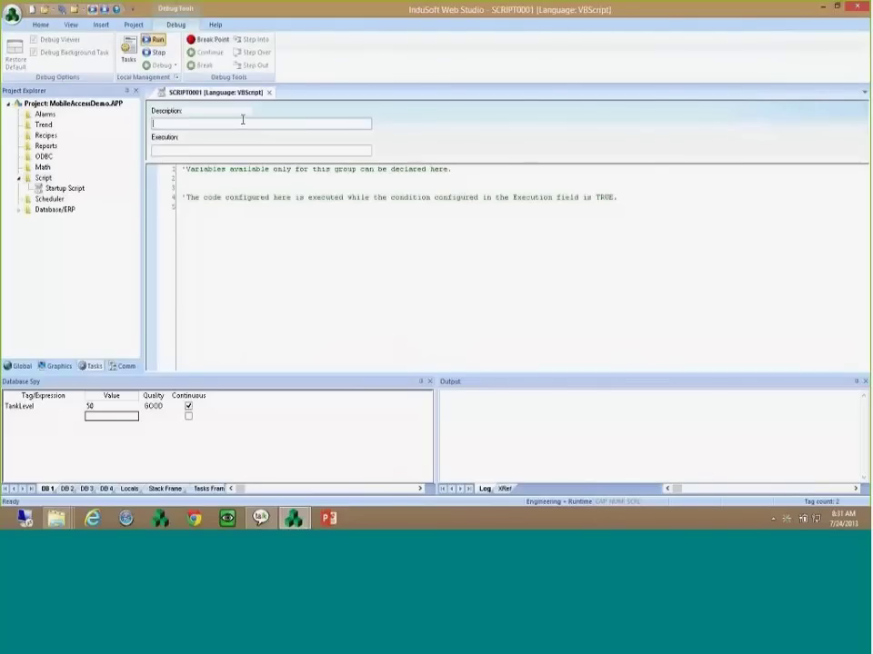
pyautogui.write('Simulation')
pyautogui.click(238, 150)
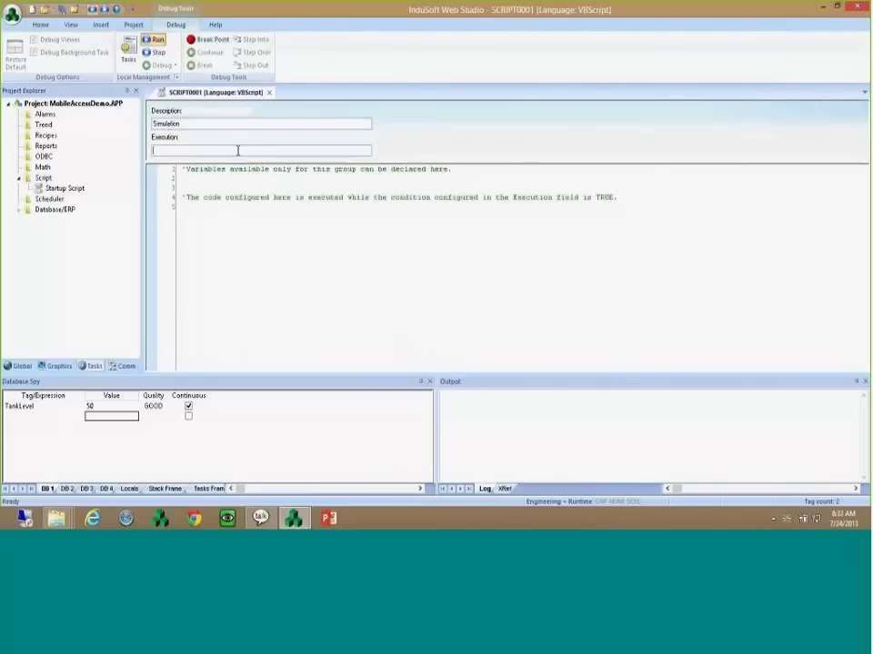
pyautogui.write('1')
# - Write 'If $Run Then $TankLevel = $TankLevel + 0.25' in the script
pyautogui.click(210, 230)
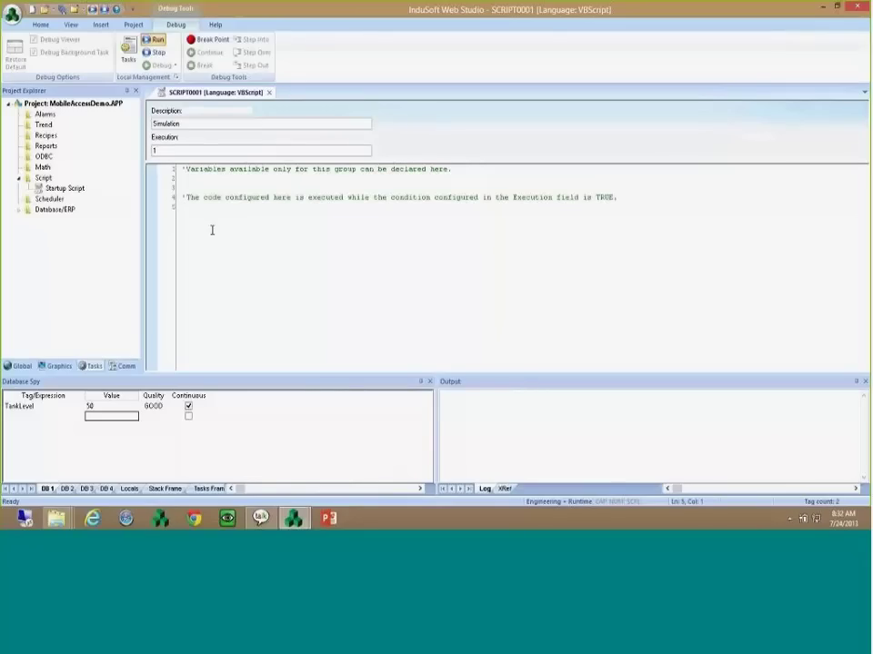
pyautogui.write('If $Run Then')
pyautogui.press('Return')
pyautogui.press('Tab')
pyautogui.write('$Tank')
pyautogui.press('Return')
pyautogui.write('= $Tank')
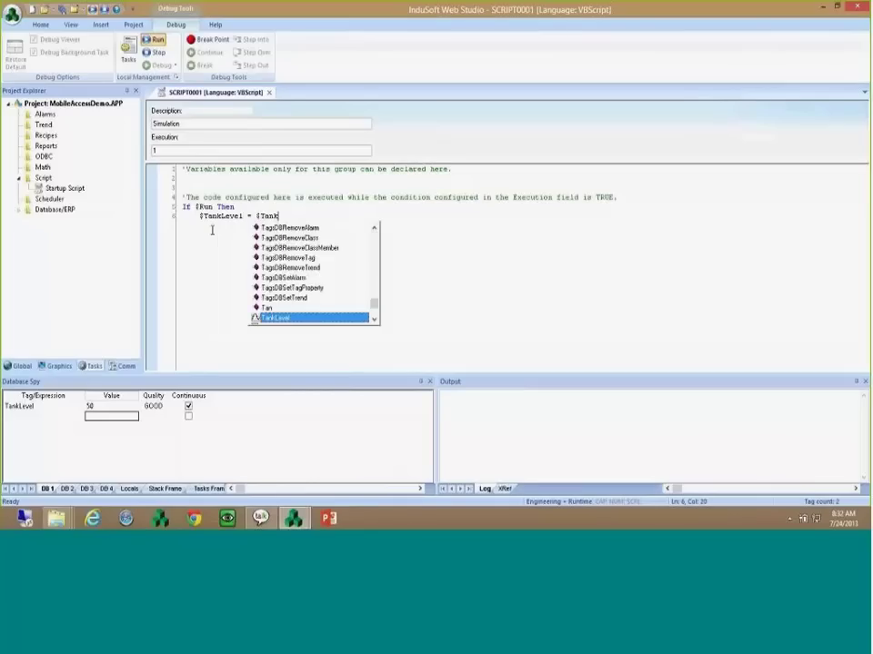
pyautogui.press('Return')
pyautogui.write('+ 0.')
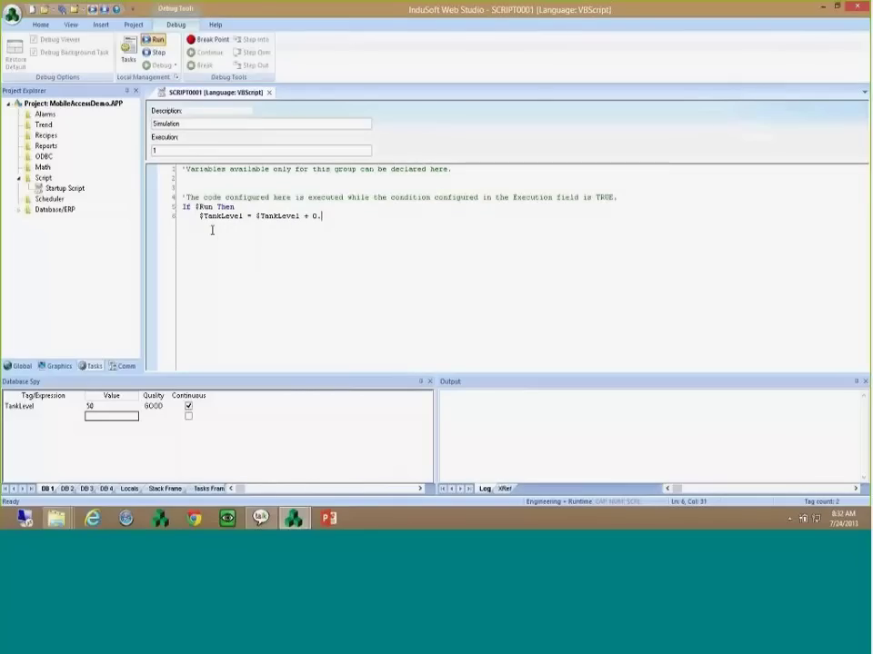
pyautogui.write('25')
pyautogui.press('Return')
# - Add an Else branch subtracting 0.25 from $TankLevel, fixing the 0.025 typo, and close with End If
pyautogui.write('Else')
pyautogui.press('Return')
pyautogui.press('Tab')
pyautogui.write('$TankLevel')
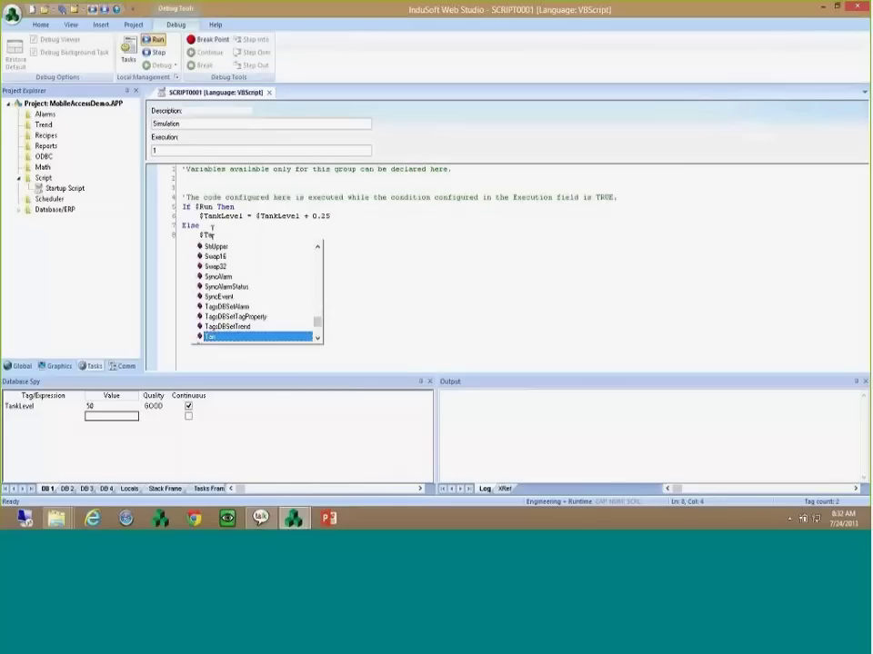
pyautogui.write(' = $TankLevel')
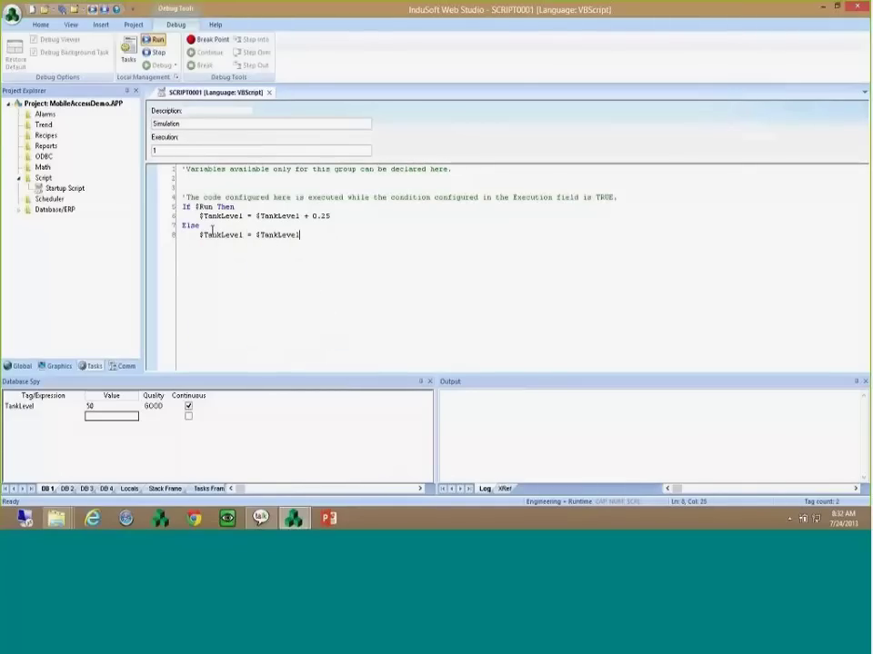
pyautogui.write(' - 0.025')
pyautogui.press('Return')
pyautogui.press('End')
pyautogui.press('Left')
pyautogui.press('Left')
pyautogui.press('BackSpace')
pyautogui.press('Down')
pyautogui.write('End If')
pyautogui.press('Return')
pyautogui.press('Return')
# - Add the upper clamp 'If $TankLevel > 100 Then $TankLevel = 100'
pyautogui.write('If $Tan')
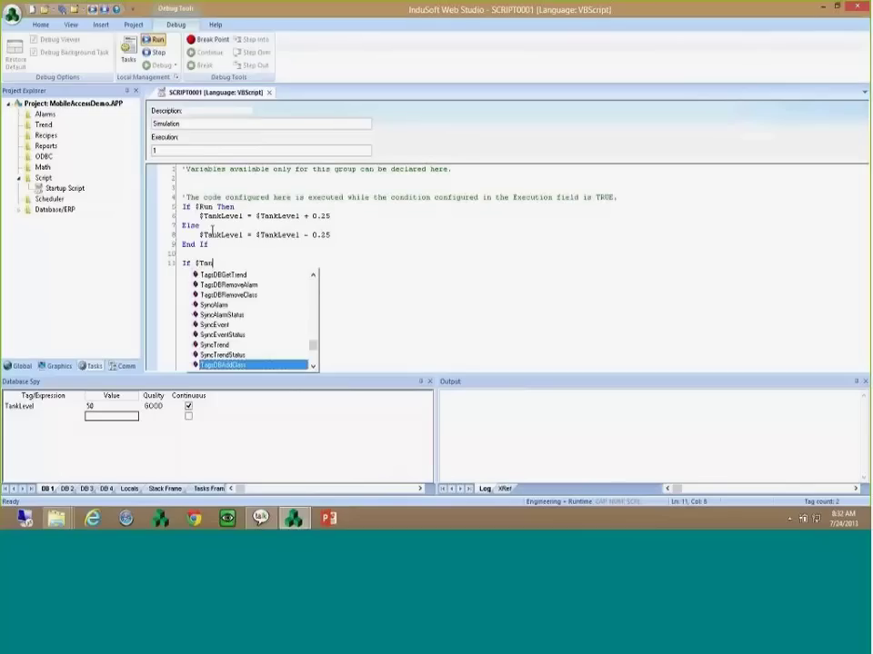
pyautogui.press('BackSpace')
pyautogui.write('nk')
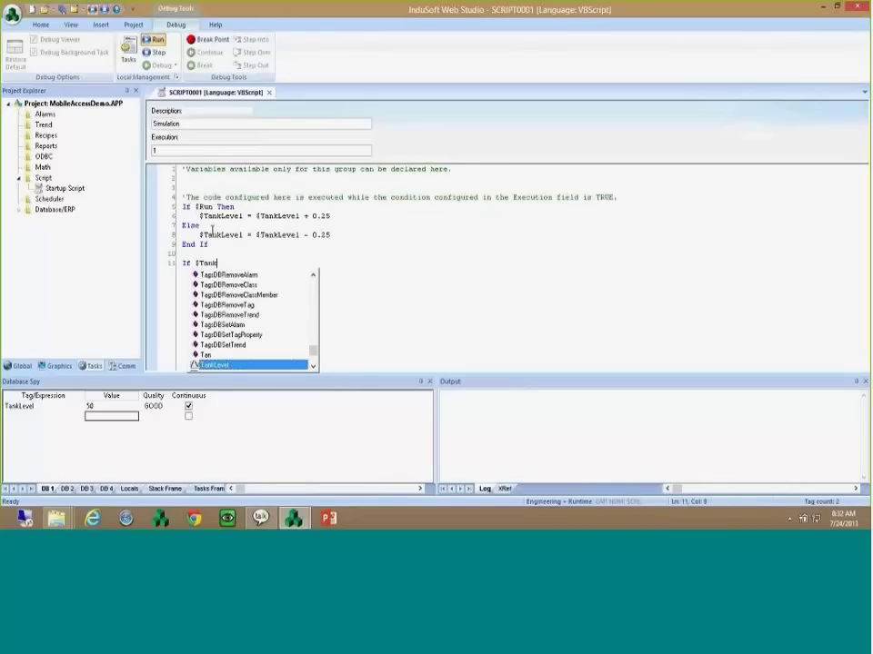
pyautogui.press('Return')
pyautogui.write('> 100')
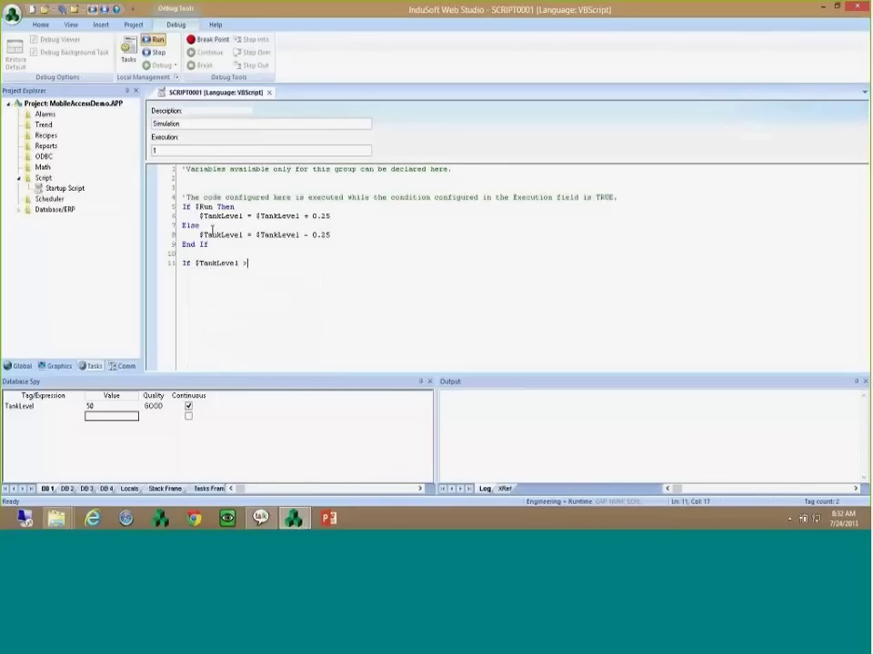
pyautogui.write(' Then ')
pyautogui.write('$Tan')
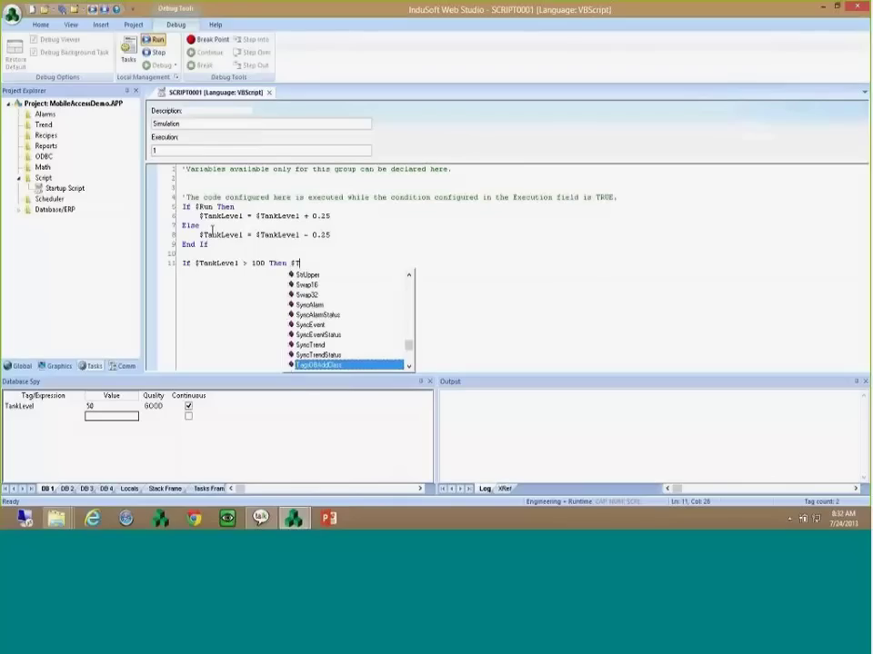
pyautogui.write('kLevel')
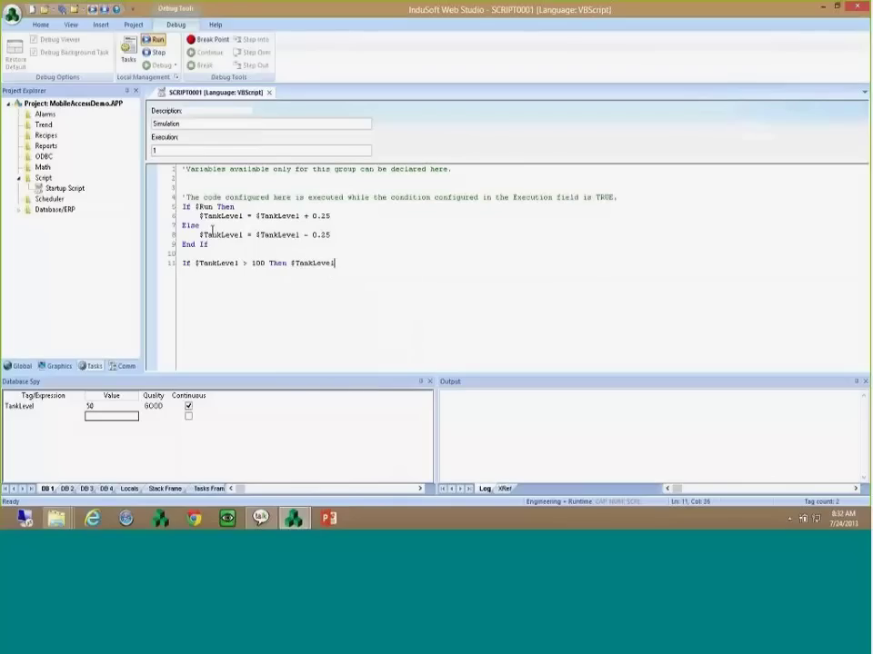
pyautogui.write(' = 100')
# - Duplicate it into the lower clamp 'If $TankLevel < 0 Then $TankLevel = 0' and save the script
pyautogui.hotkey('shift', 'Home')
pyautogui.hotkey('ctrl', 'c')
pyautogui.press('End')
pyautogui.press('Return')
pyautogui.hotkey('ctrl', 'v')
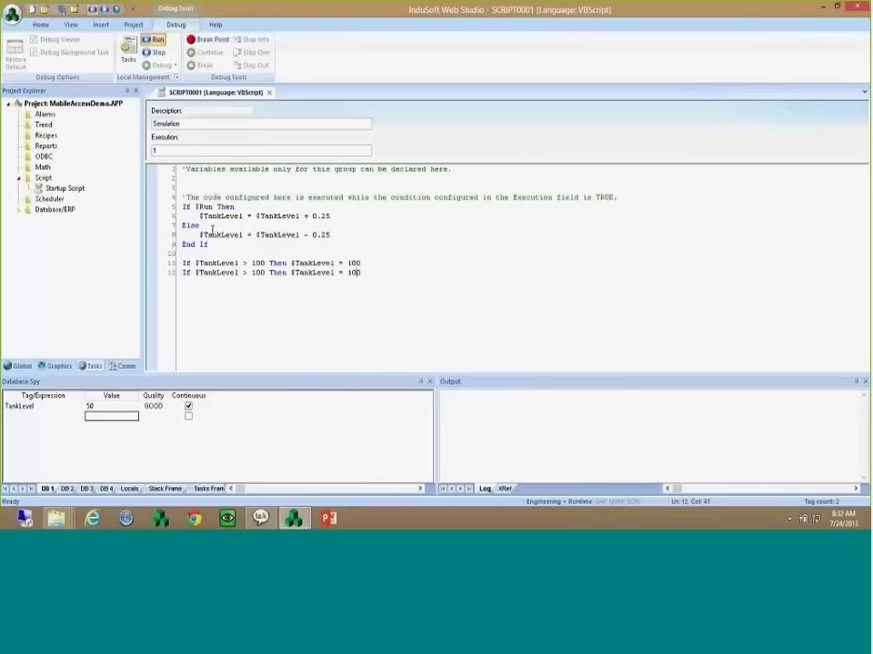
pyautogui.press('Left')
pyautogui.press('Left')
pyautogui.press('Left')
pyautogui.press('Left')
pyautogui.press('Left')
pyautogui.press('Left')
pyautogui.press('Left')
pyautogui.press('Left')
pyautogui.press('Left')
pyautogui.press('Left')
pyautogui.press('BackSpace')
pyautogui.press('BackSpace')
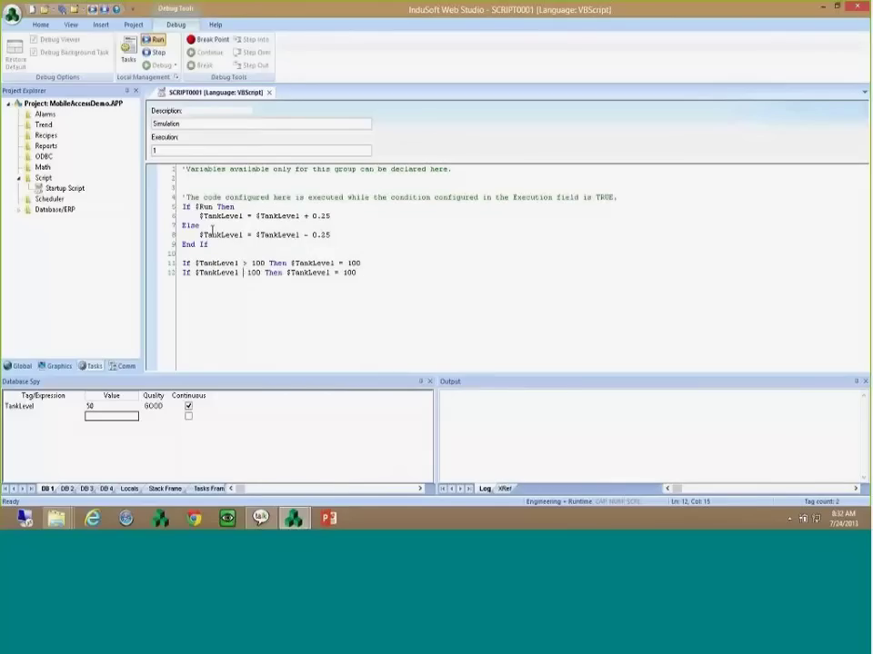
pyautogui.write('<')
pyautogui.hotkey('shift', 'Right')
pyautogui.hotkey('shift', 'Right')
pyautogui.hotkey('shift', 'Right')
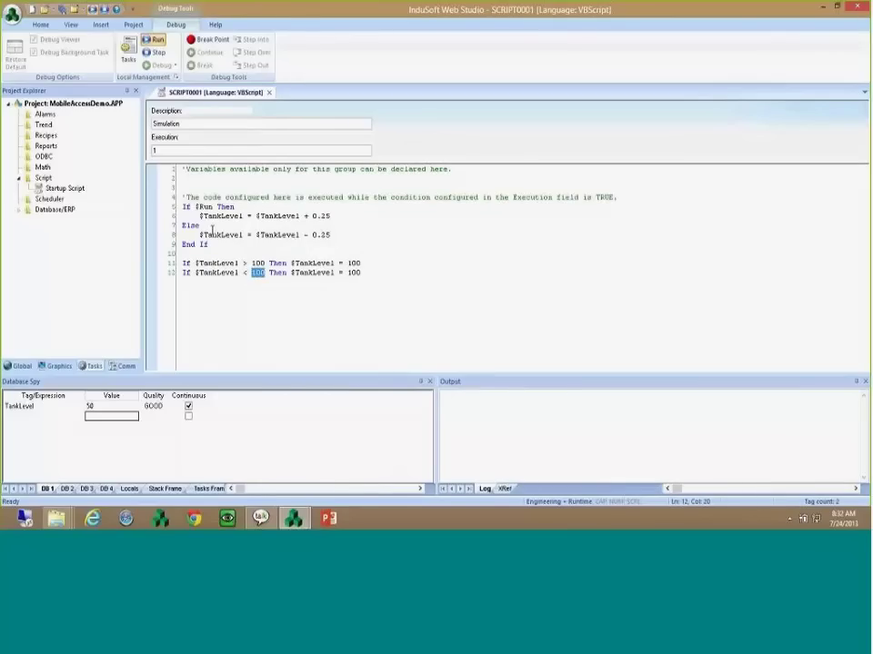
pyautogui.write('0')
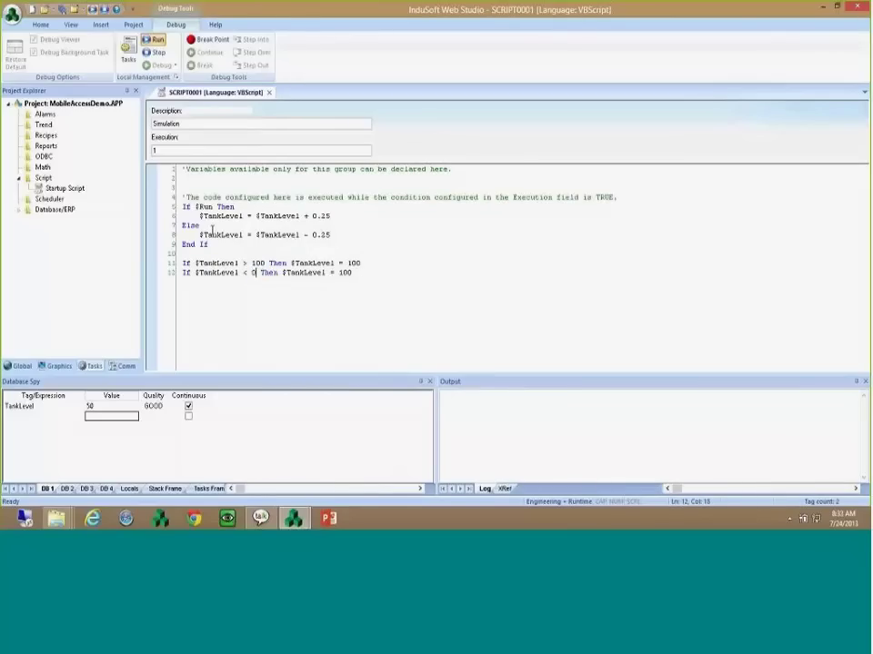
pyautogui.press('End')
pyautogui.hotkey('shift', 'Left')
pyautogui.hotkey('shift', 'Left')
pyautogui.hotkey('shift', 'Left')
pyautogui.write('0')
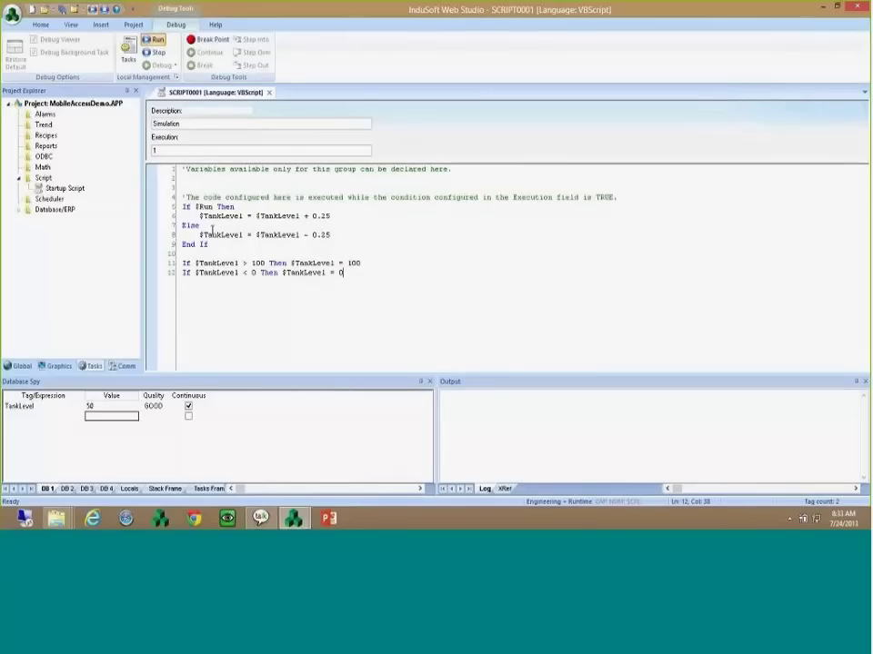
pyautogui.hotkey('ctrl', 's')
pyautogui.press('Return')
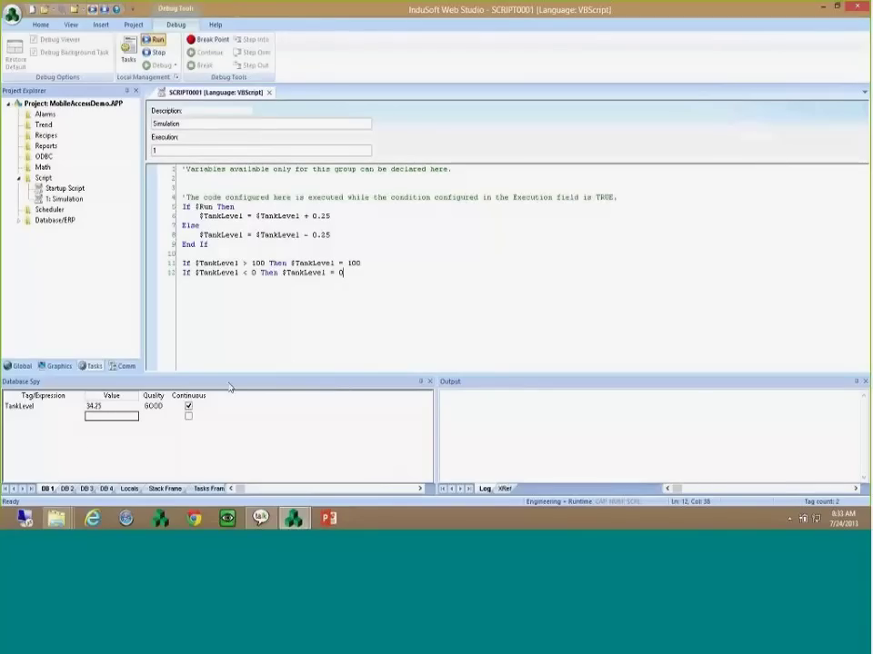
# - Check the running tank display, close the SCRIPT0001 script tab, and show the Project ribbon
pyautogui.hotkey('alt', 'Tab')
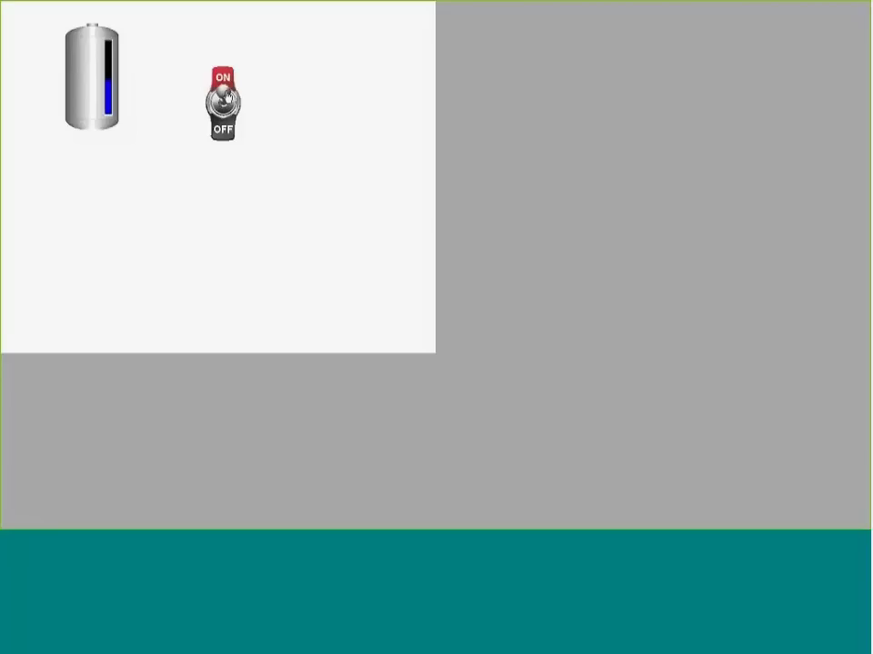
pyautogui.hotkey('alt', 'Tab')
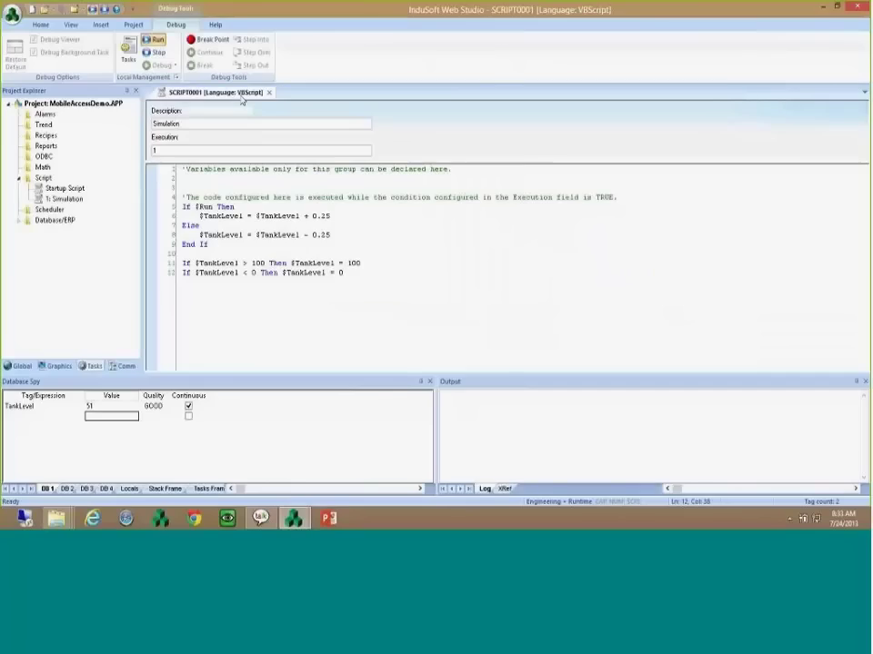
pyautogui.click(269, 93)
pyautogui.click(133, 25)
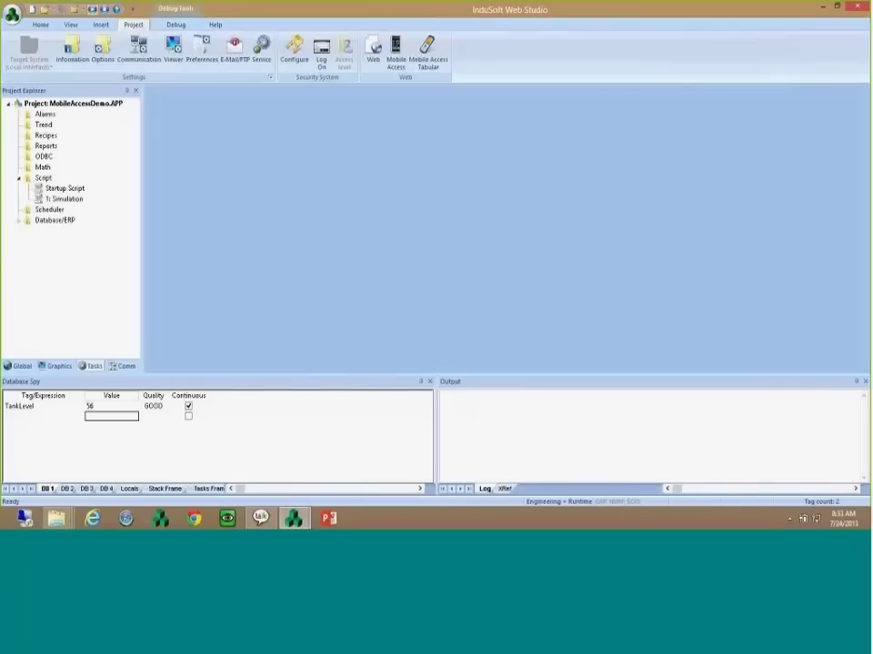
# - Open Mobile Access configuration and enter the tags Run and TankLevel
pyautogui.click(393, 63)
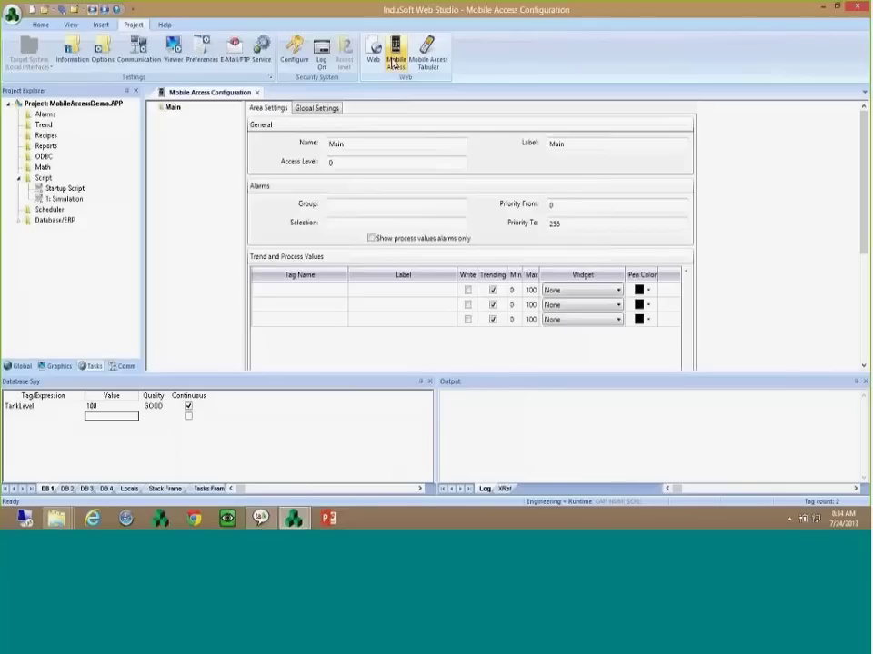
pyautogui.click(339, 292)
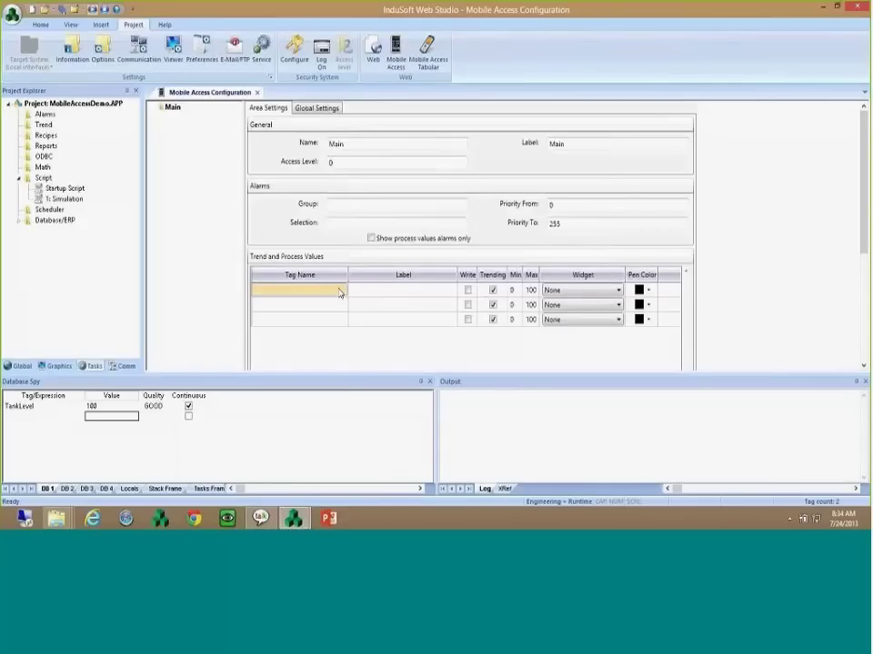
pyautogui.write('Run')
pyautogui.click(254, 305)
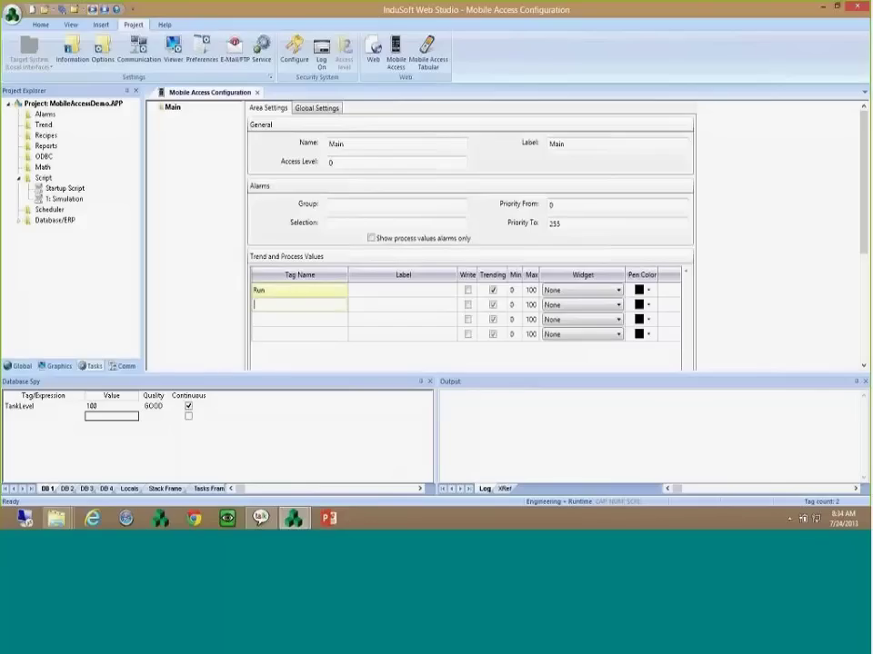
pyautogui.write('TankLevel')
pyautogui.click(400, 307)
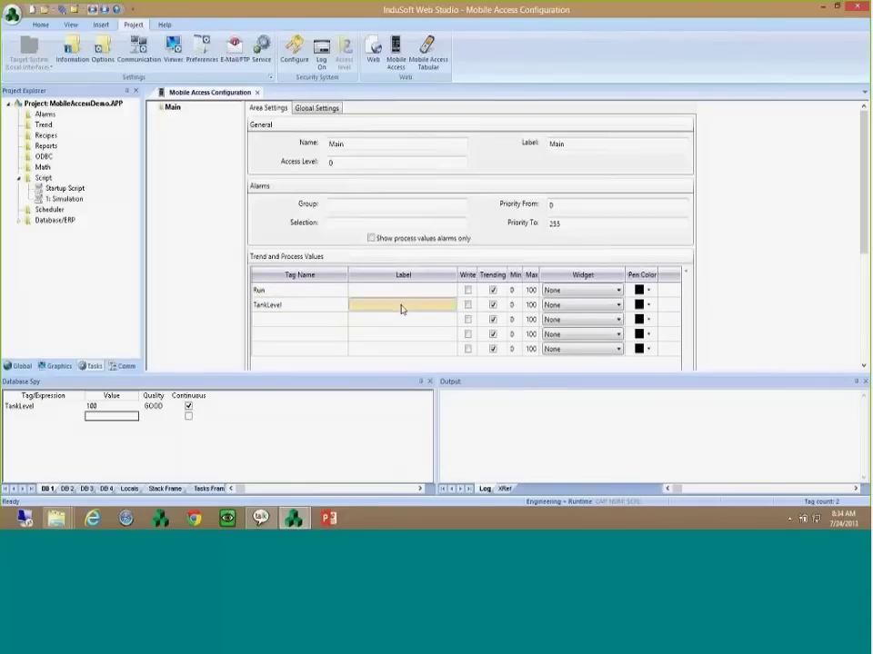
# - Give Run a writable Switch widget and TankLevel a Circular Gauge widget
pyautogui.click(577, 291)
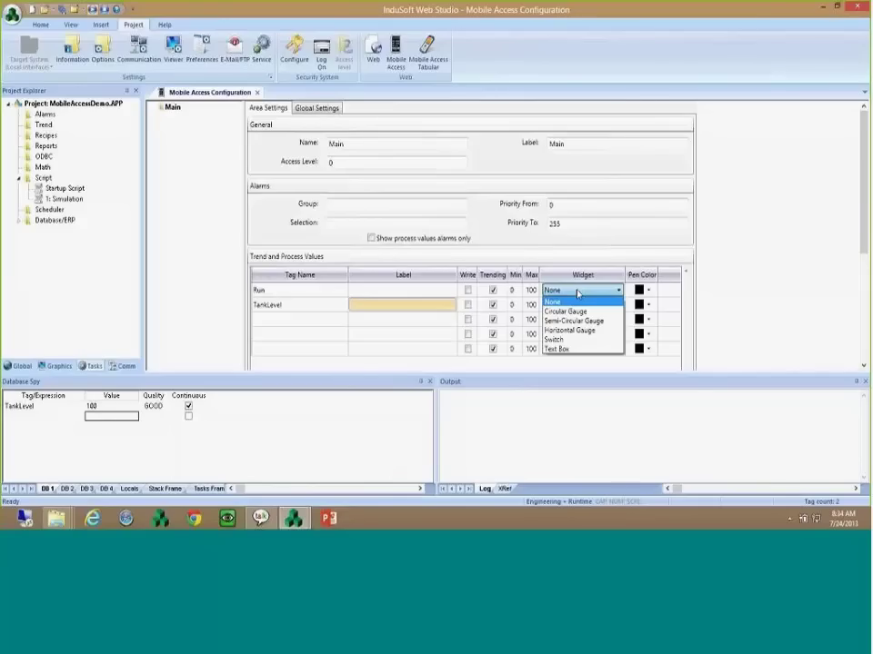
pyautogui.click(563, 339)
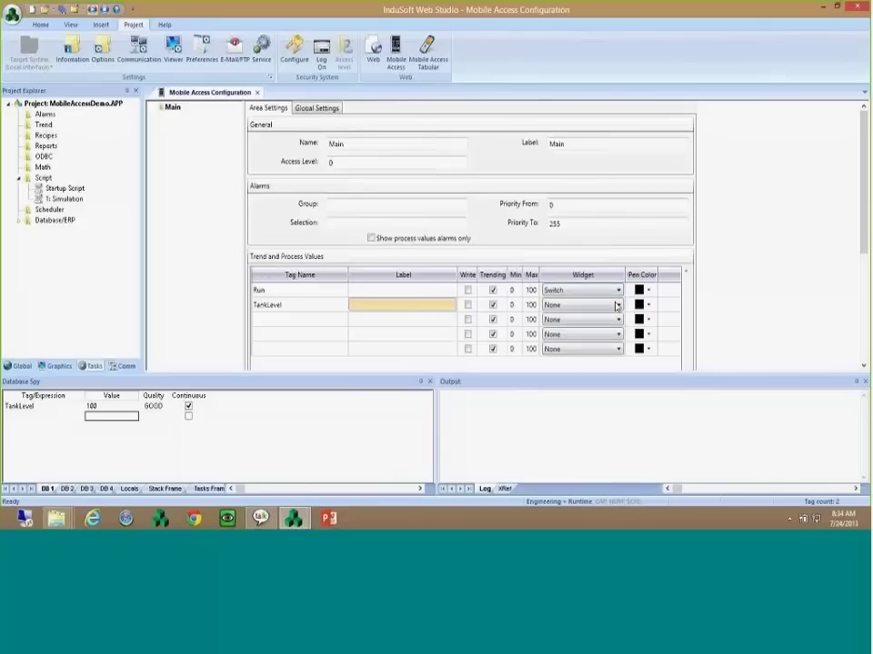
pyautogui.click(399, 291)
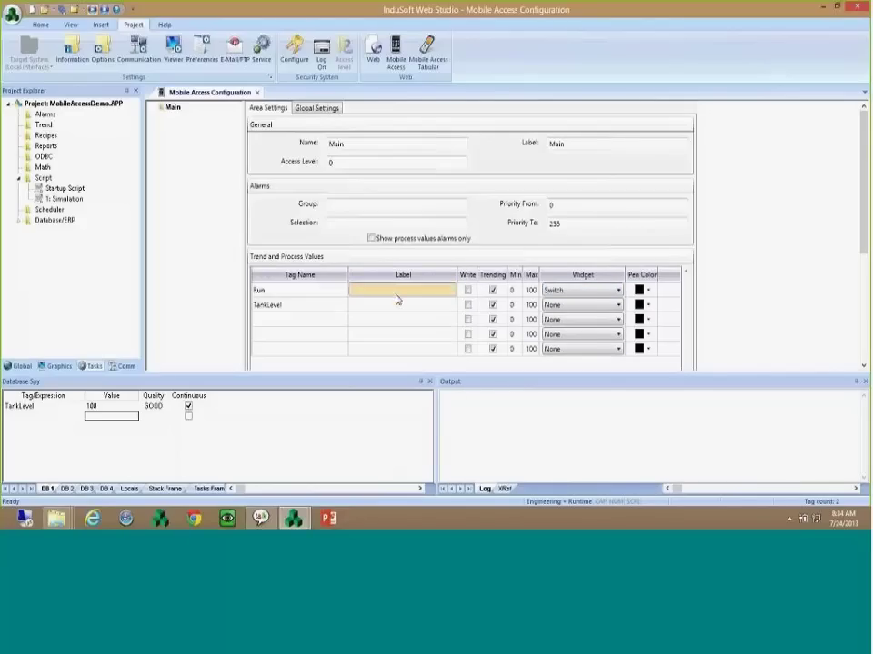
pyautogui.click(467, 290)
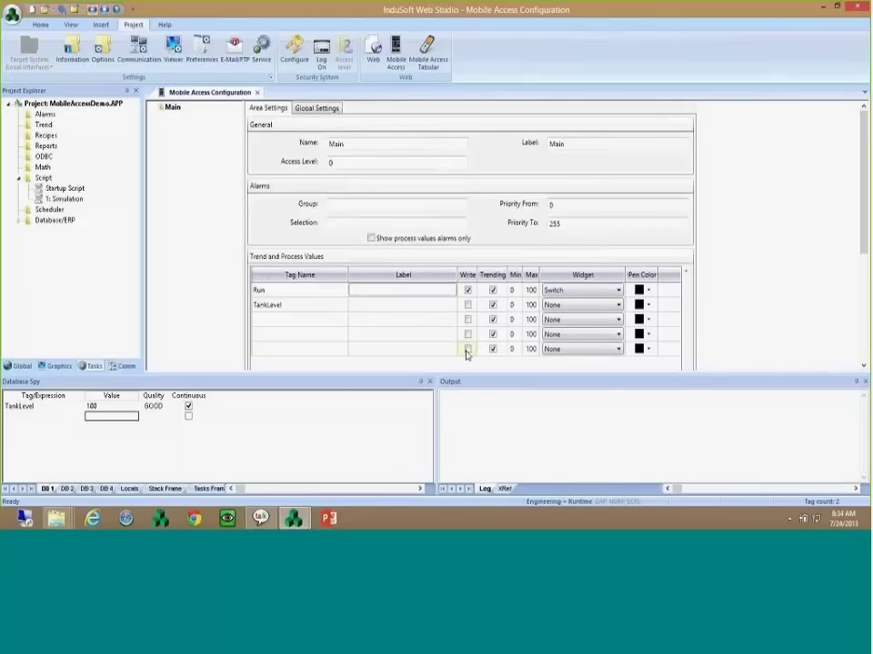
pyautogui.click(591, 305)
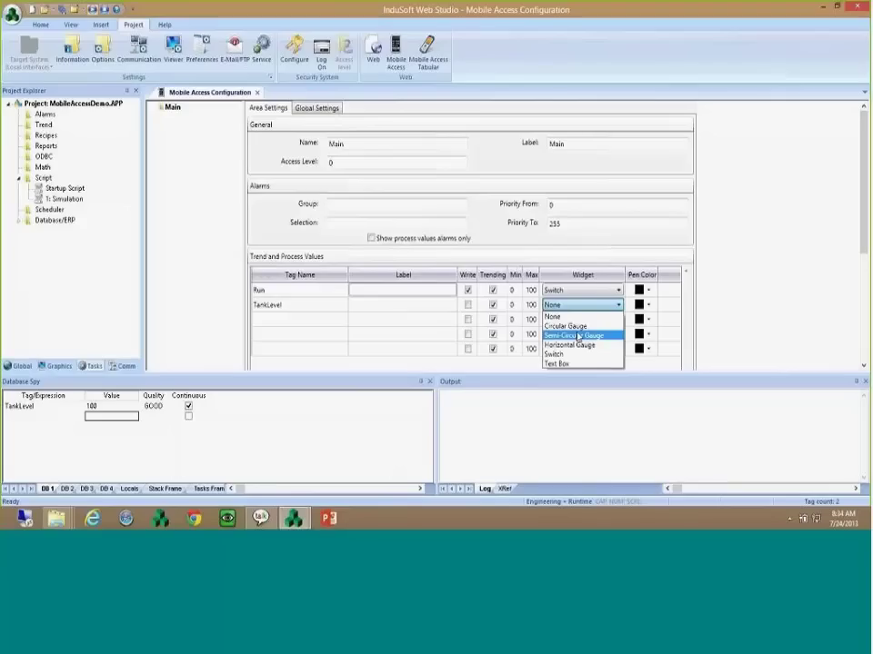
pyautogui.click(582, 326)
pyautogui.click(363, 305)
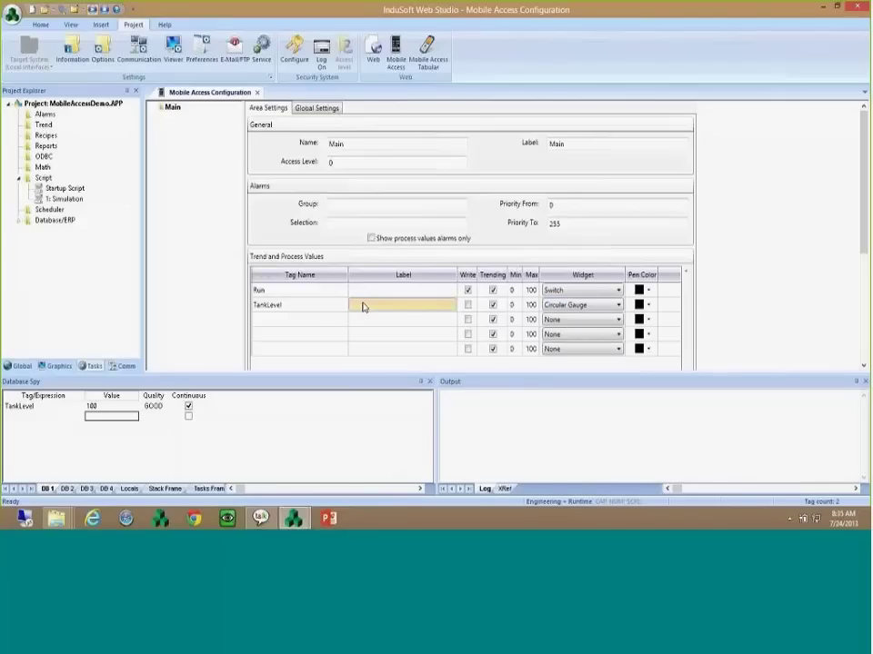
# - Close the Mobile Access tab, check the runtime display, and launch Google Chrome
pyautogui.click(257, 92)
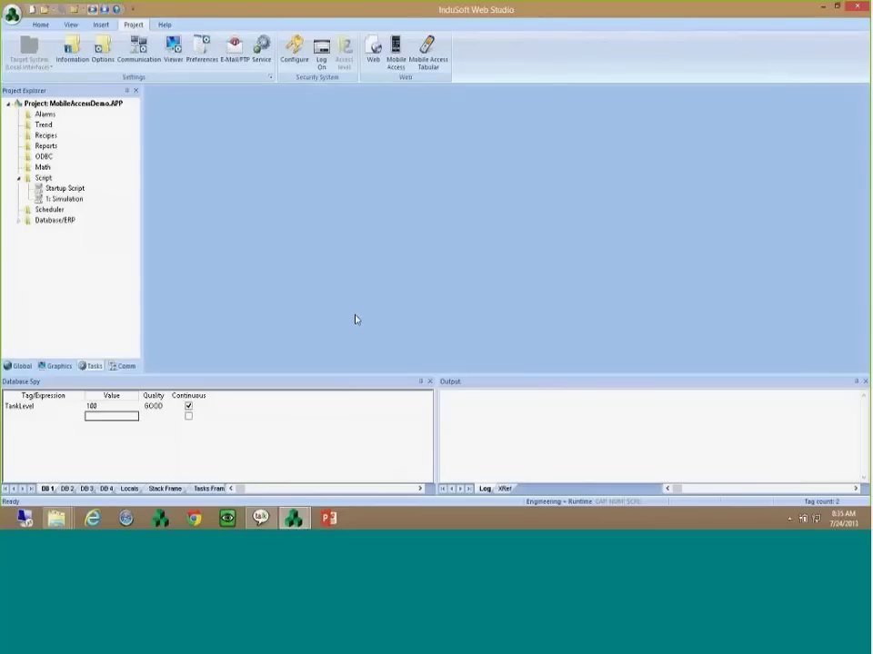
pyautogui.hotkey('alt', 'Tab')
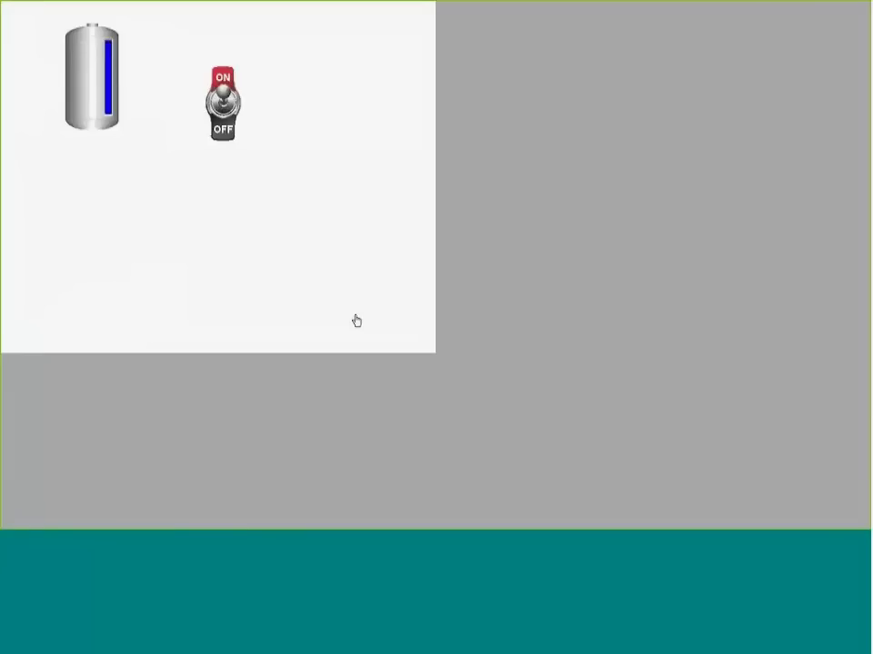
pyautogui.hotkey('alt', 'Tab')
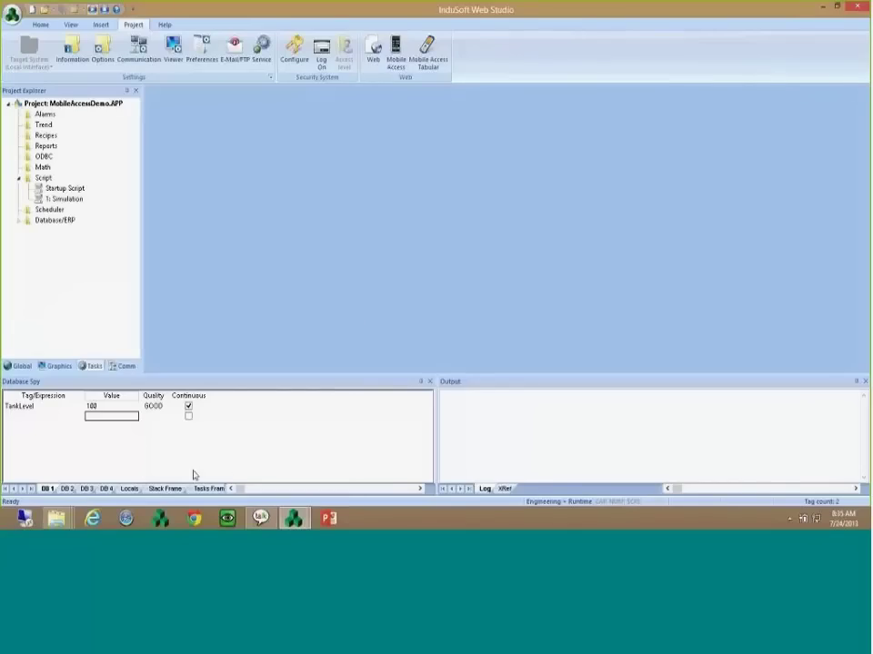
pyautogui.click(195, 518)
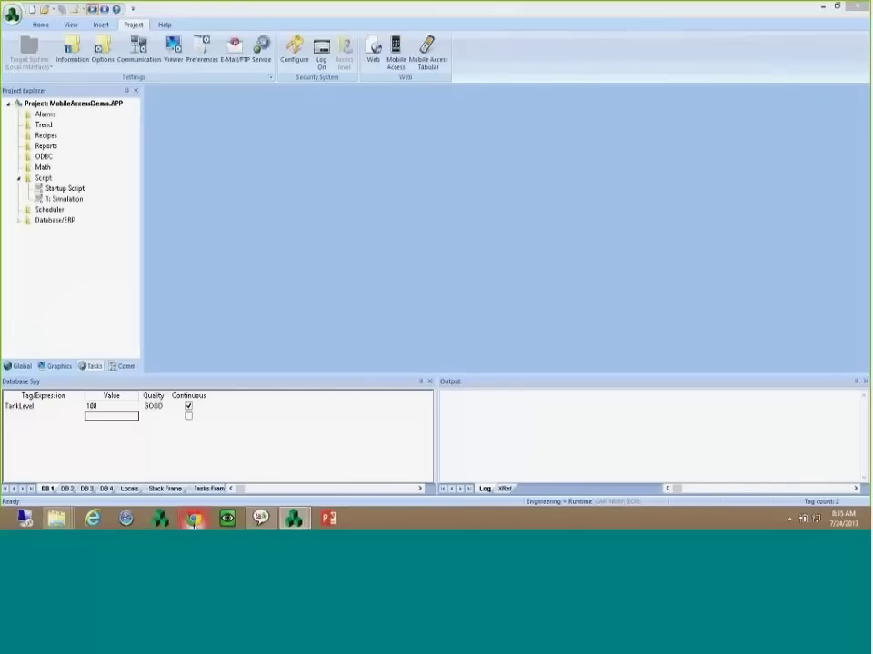
pyautogui.click(191, 20)
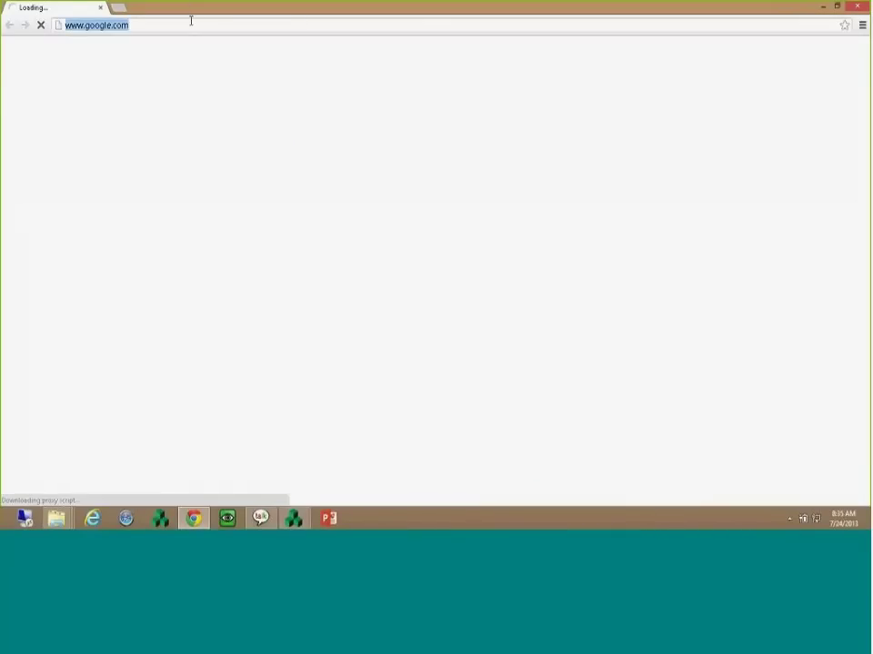
pyautogui.write('http://localhost/ma')
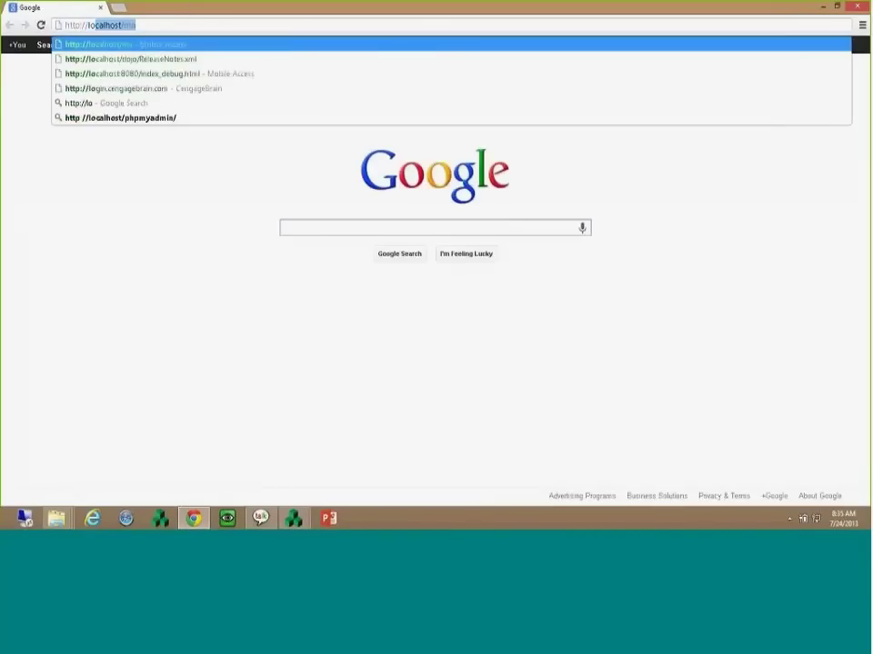
pyautogui.press('Return')
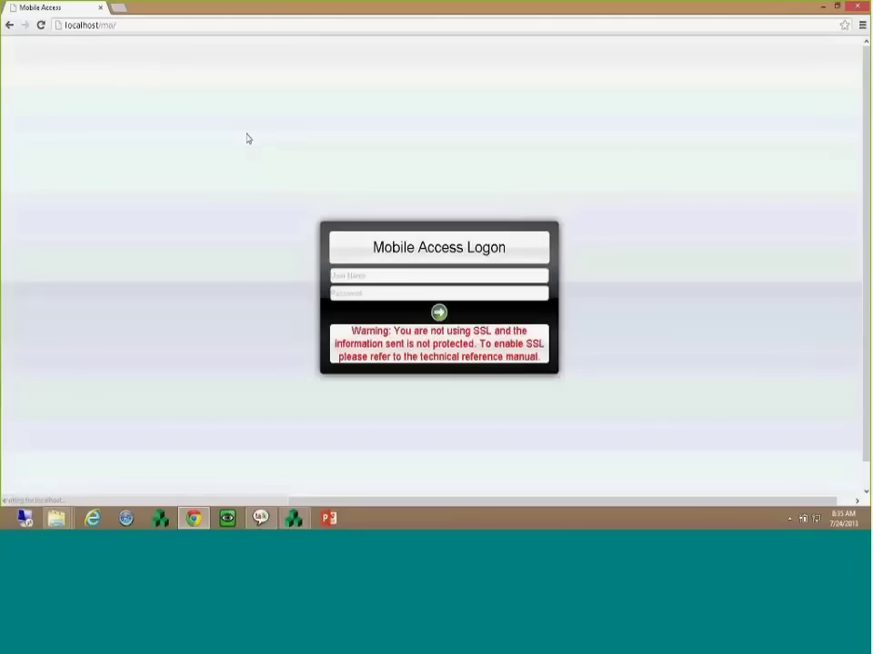
pyautogui.click(407, 273)
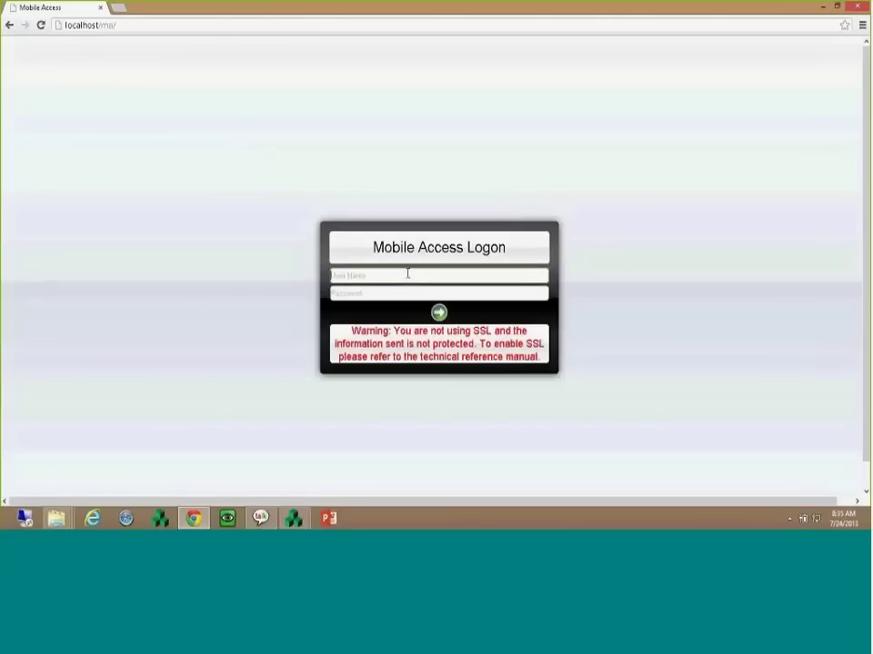
pyautogui.write('Guest')
pyautogui.press('Return')
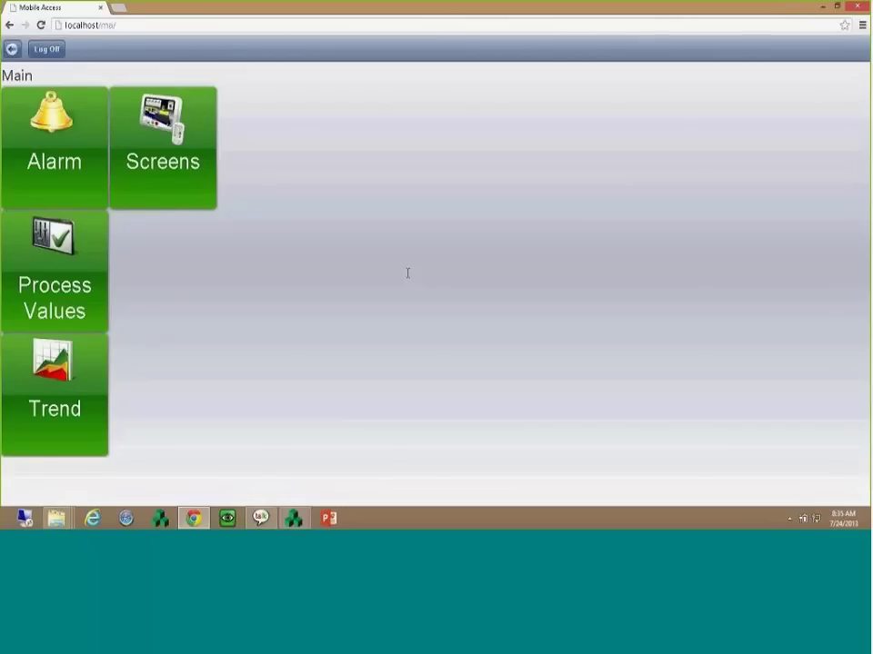
# - Write Run = OFF from the Process Values page and restore down the Chrome window
pyautogui.click(100, 271)
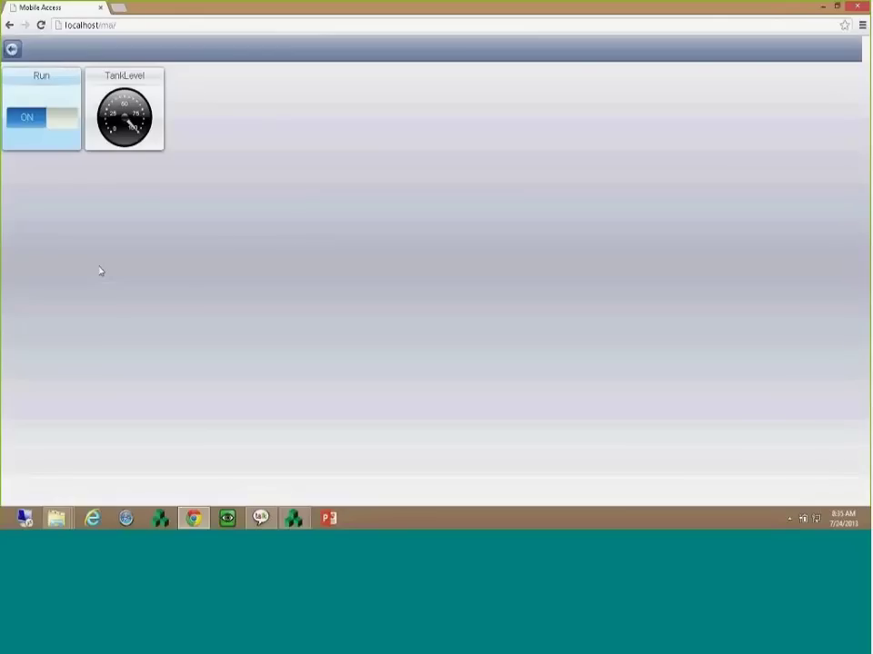
pyautogui.click(35, 97)
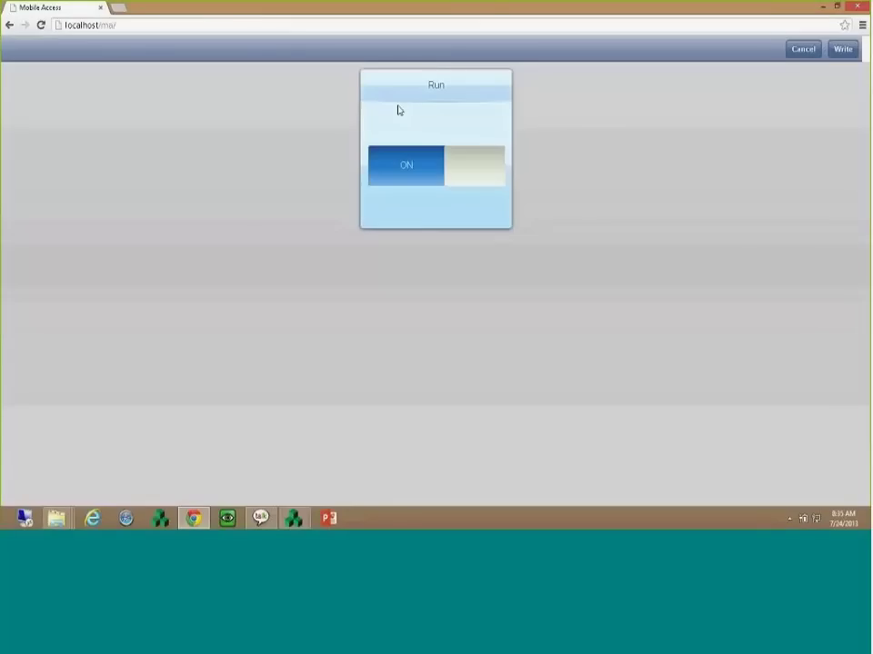
pyautogui.click(424, 165)
pyautogui.click(841, 51)
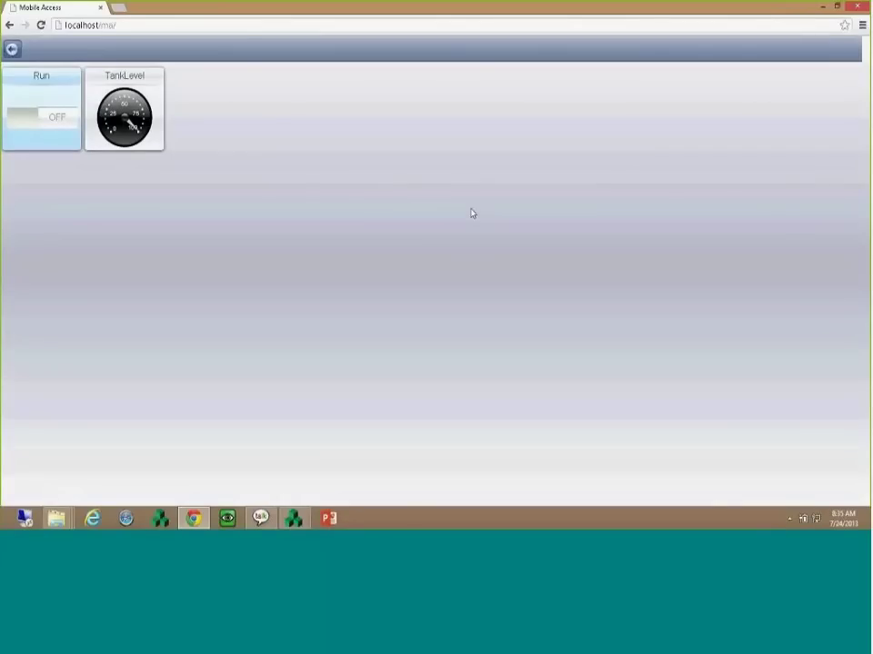
pyautogui.moveTo(124, 116)
pyautogui.click(836, 7)
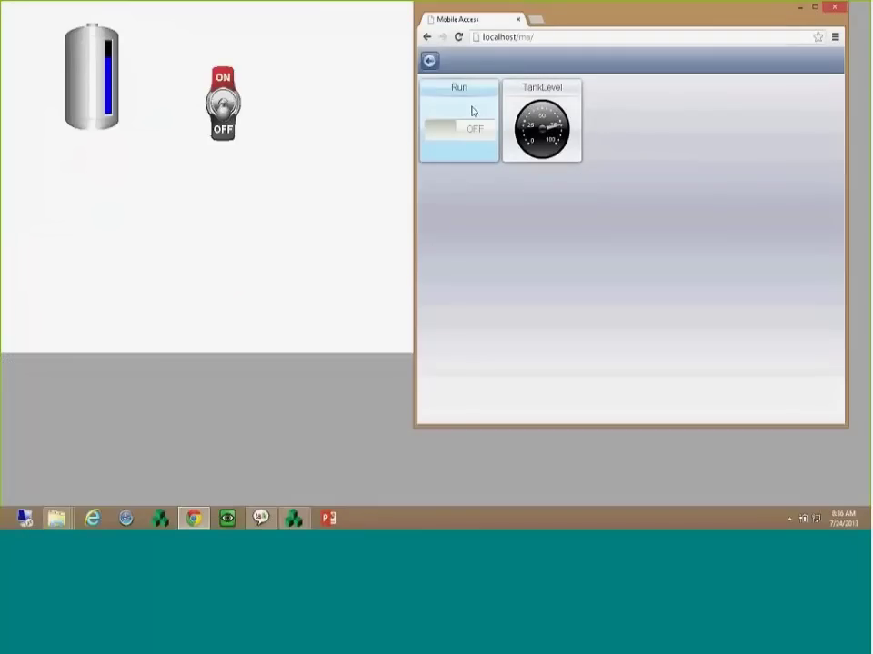
# - Write Run = ON through Mobile Access, select the site address, and launch Safari
pyautogui.click(471, 111)
pyautogui.click(644, 168)
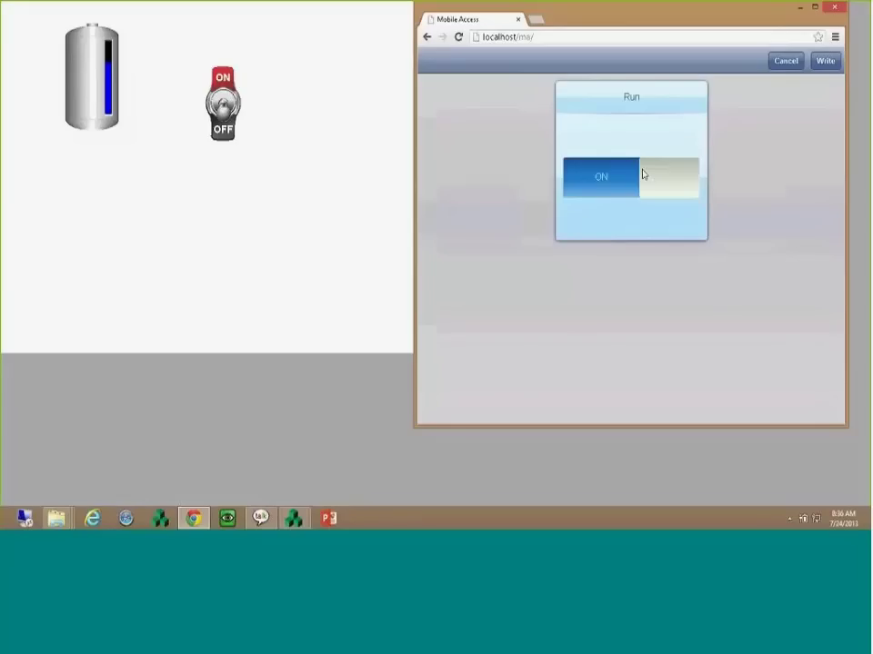
pyautogui.click(826, 61)
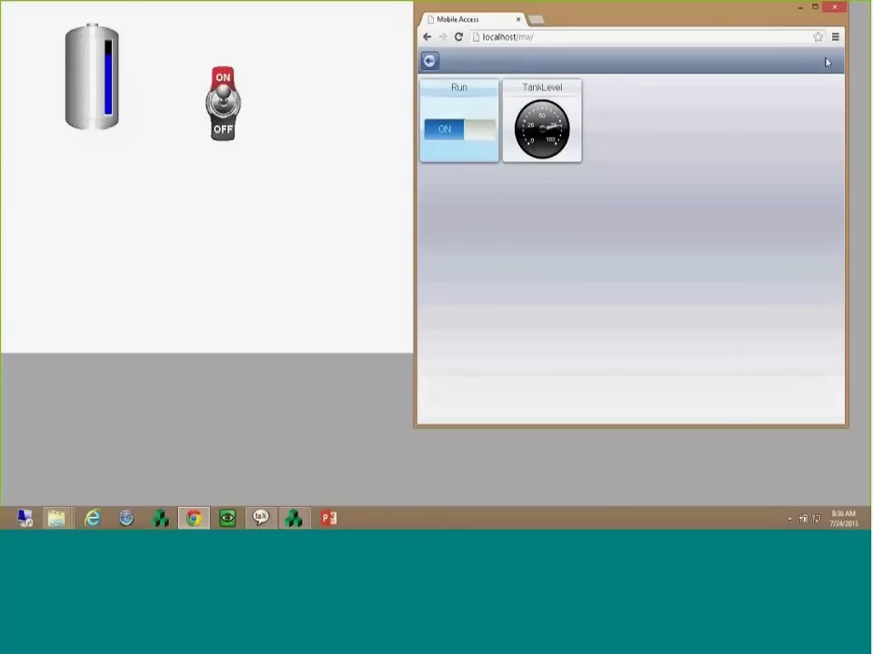
pyautogui.click(591, 37)
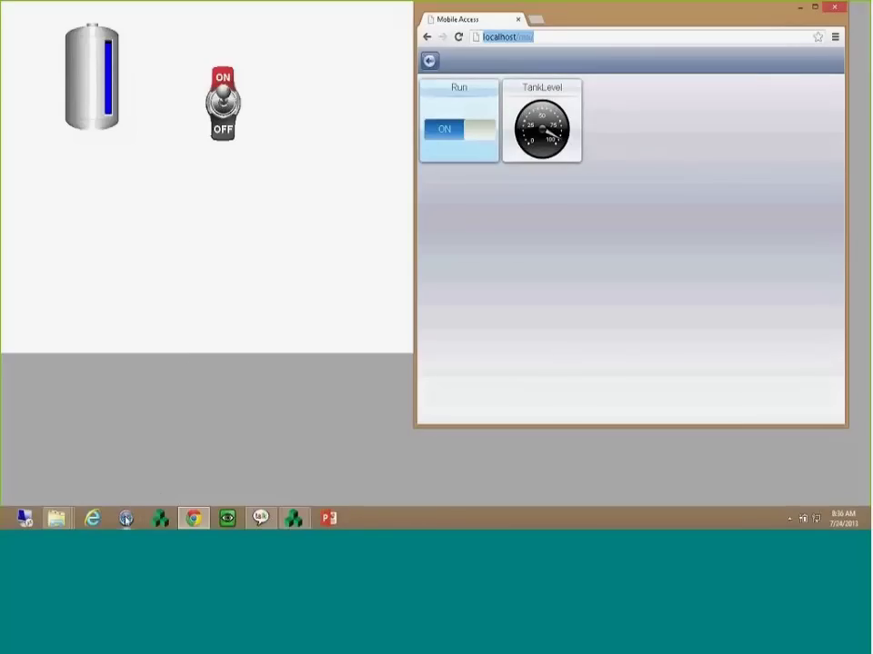
pyautogui.click(126, 518)
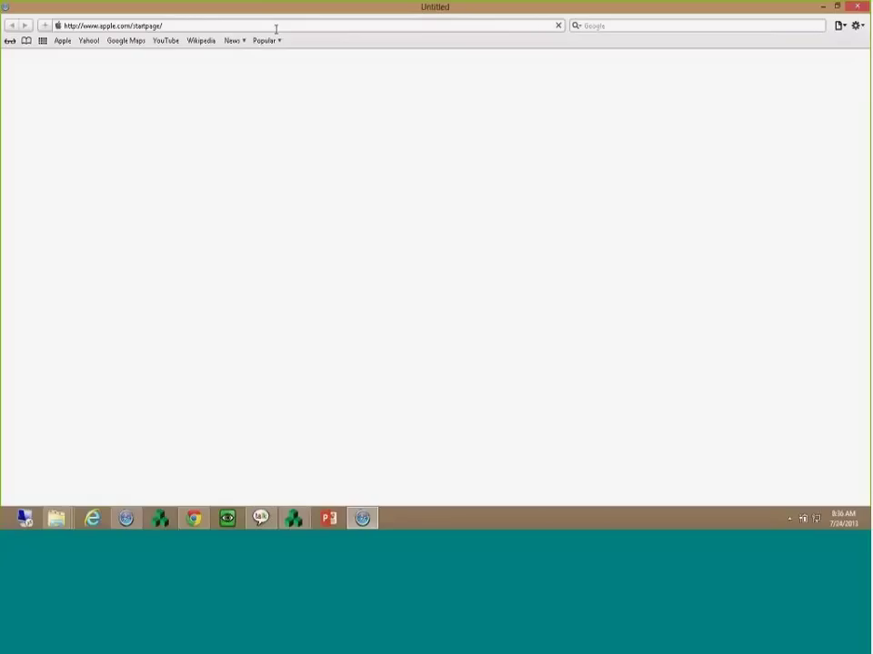
# - In Internet Explorer, paste and load the localhost Mobile Access address
pyautogui.click(92, 518)
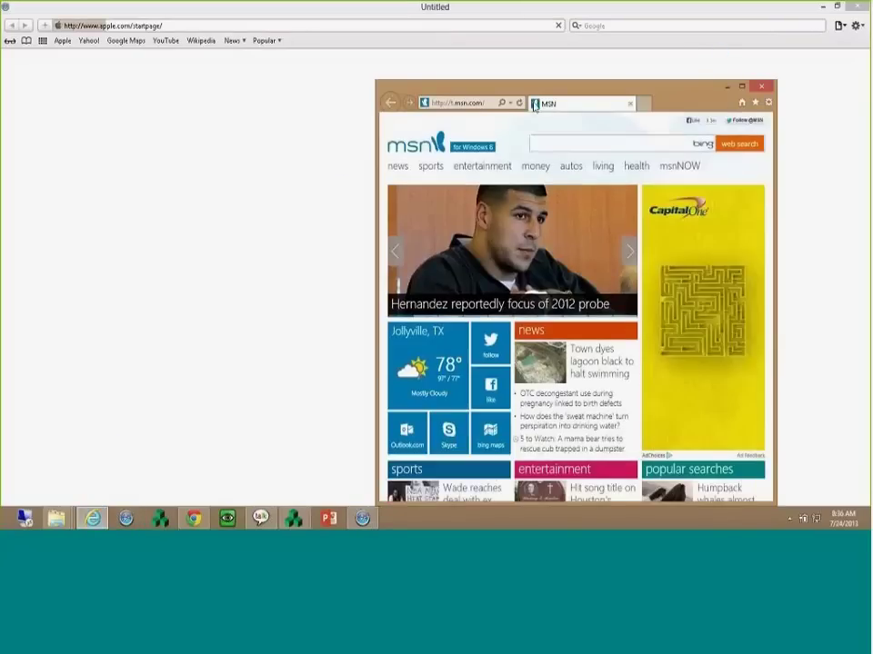
pyautogui.click(472, 102)
pyautogui.hotkey('ctrl', 'v')
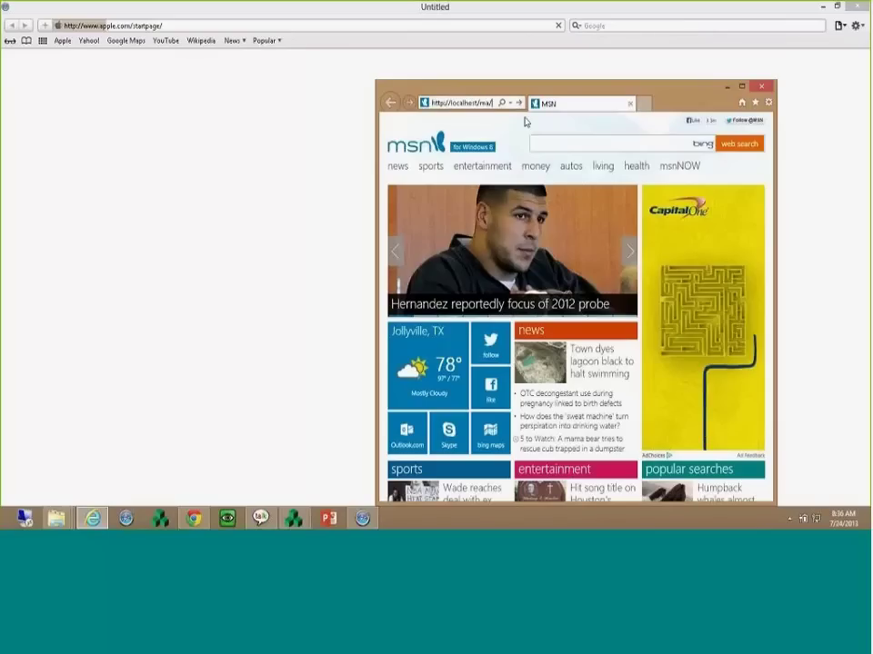
pyautogui.press('Return')
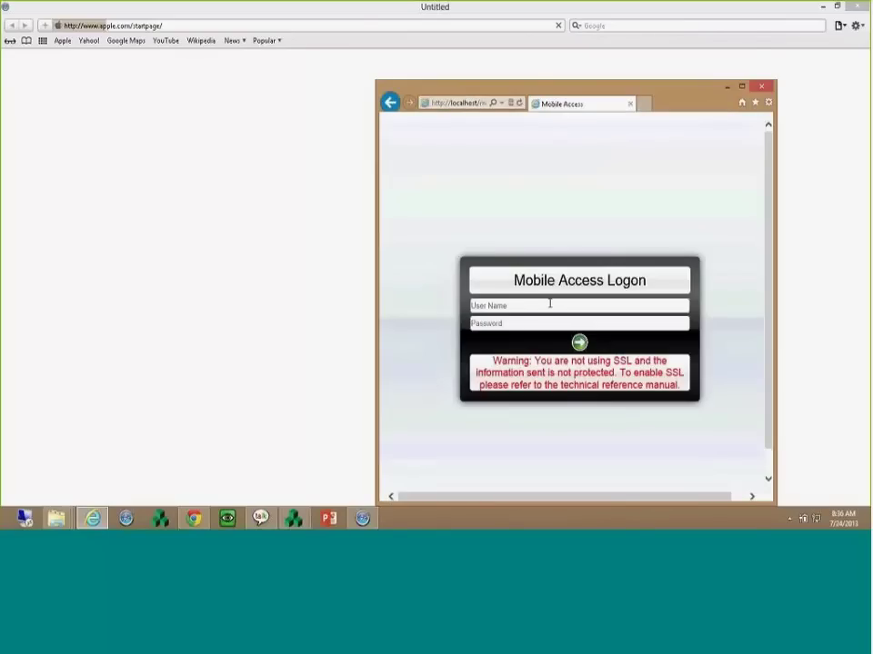
# - Log on as Guest, view Process Values, and bring Safari to the front
pyautogui.click(549, 304)
pyautogui.write('Guest')
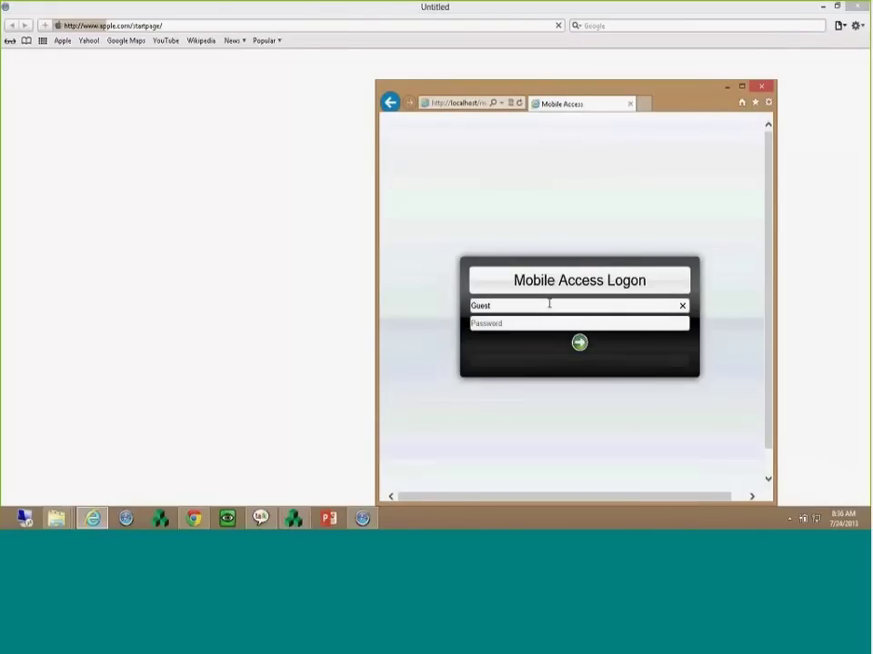
pyautogui.press('Return')
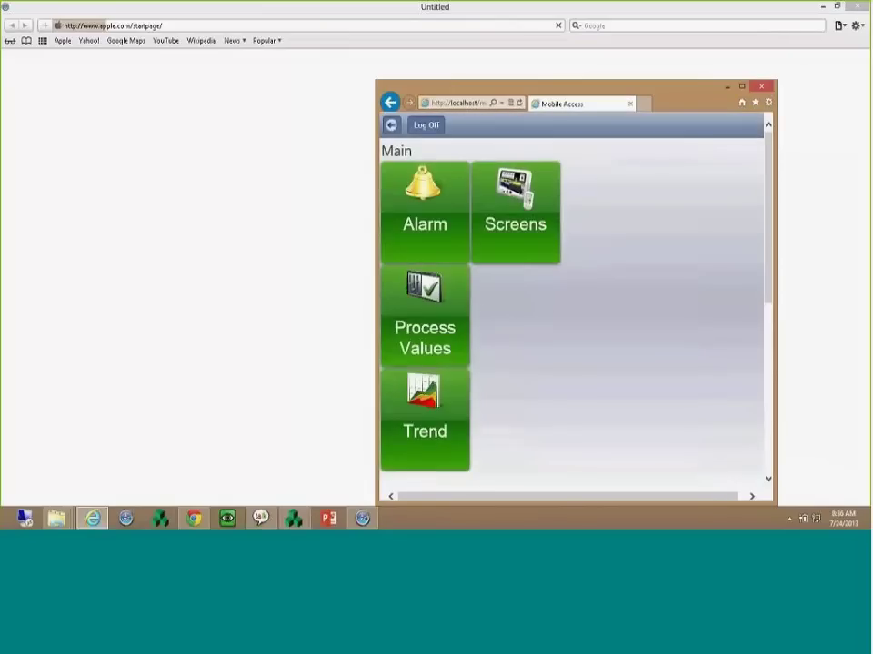
pyautogui.click(447, 296)
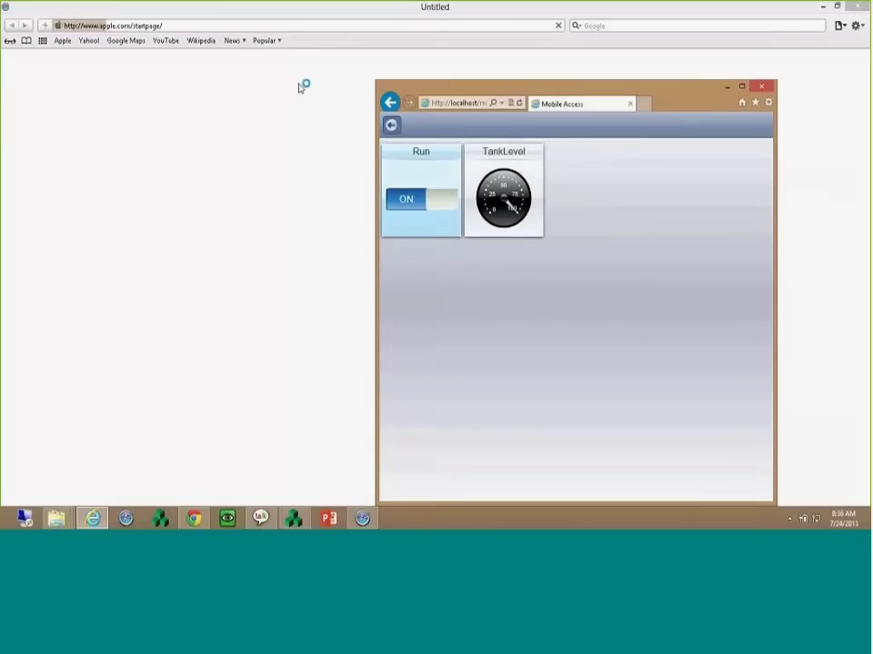
pyautogui.click(263, 27)
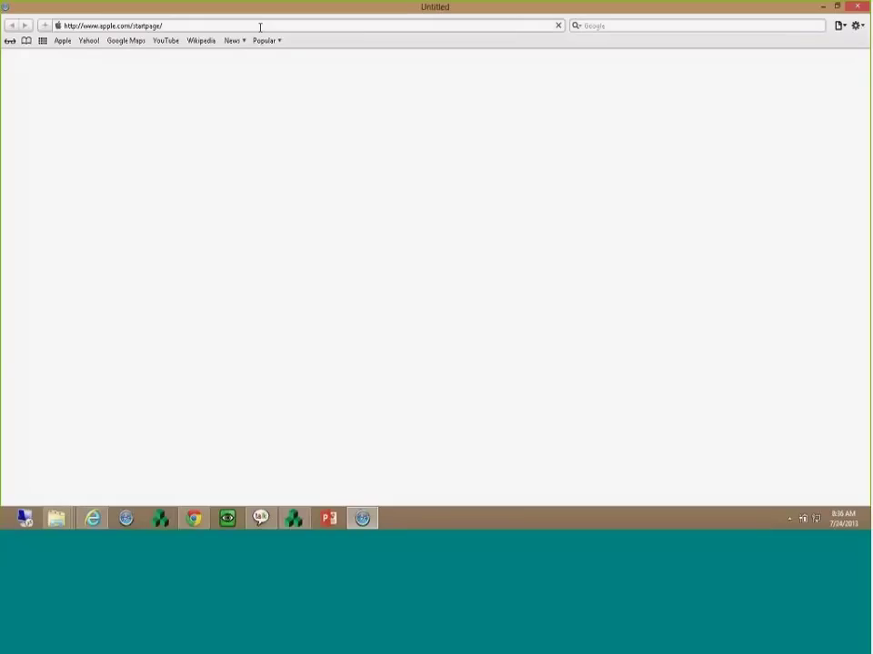
# - Restore the Safari window and load the Mobile Access site on localhost
pyautogui.click(836, 6)
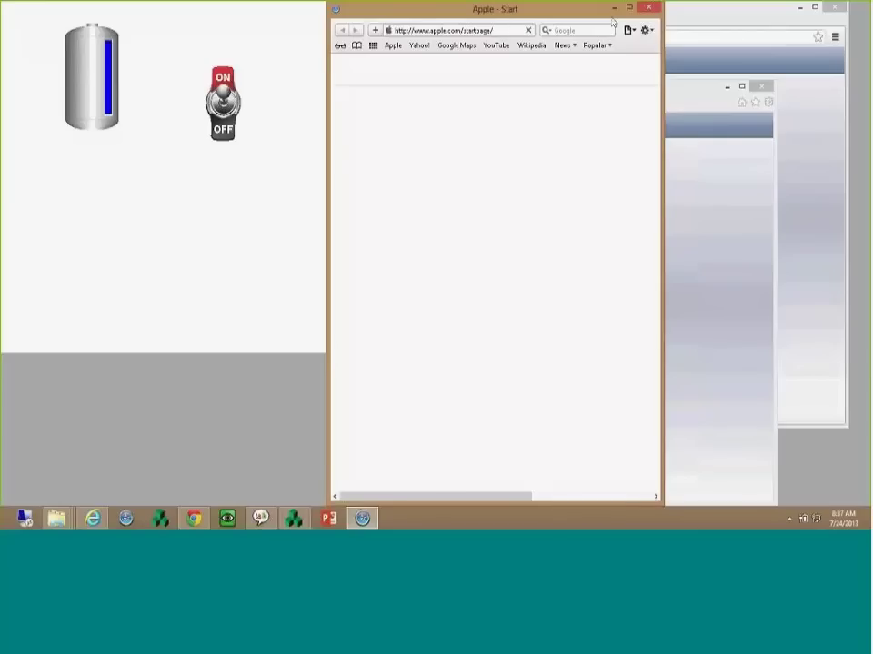
pyautogui.click(498, 31)
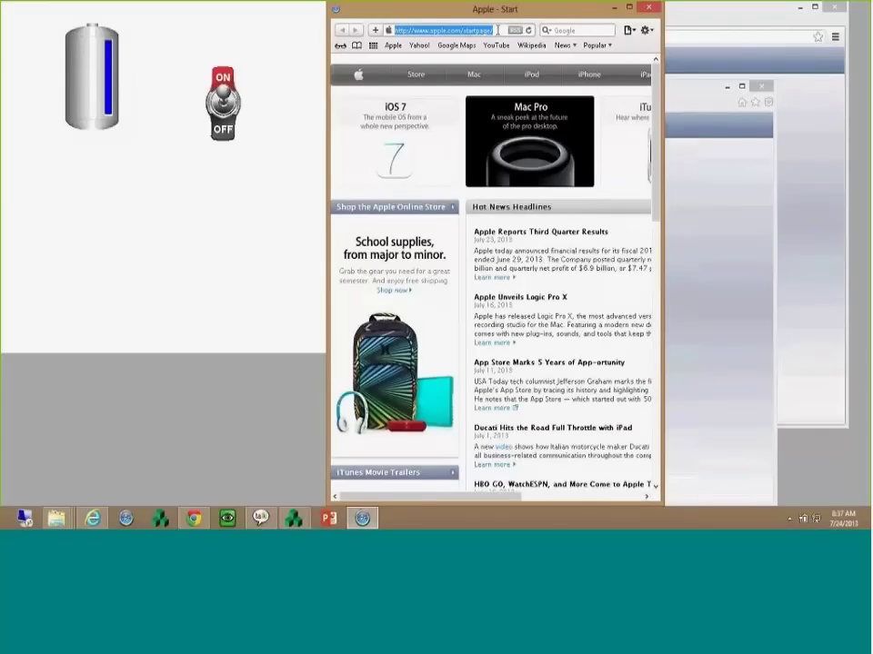
pyautogui.write('http:')
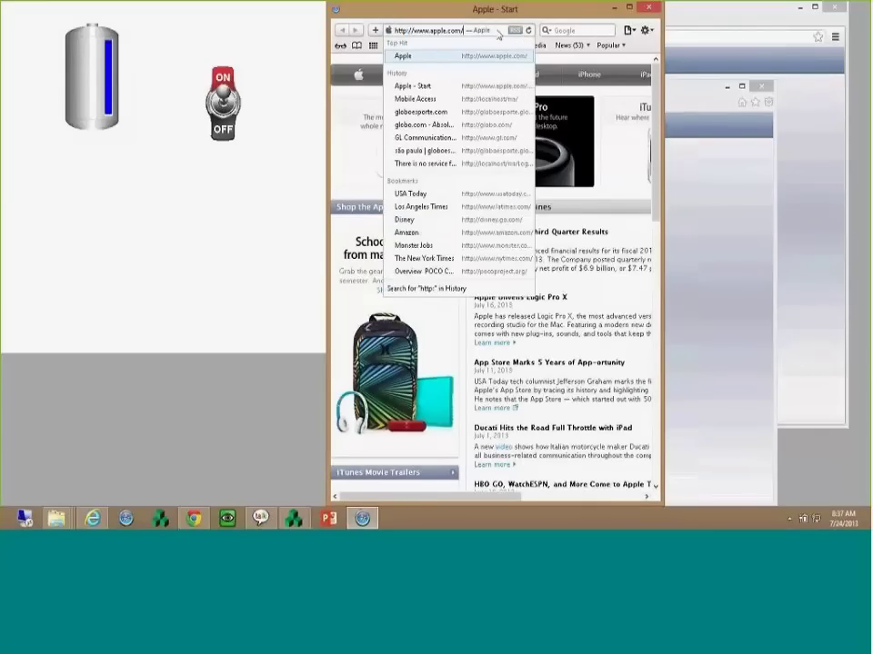
pyautogui.press('BackSpace')
pyautogui.press('BackSpace')
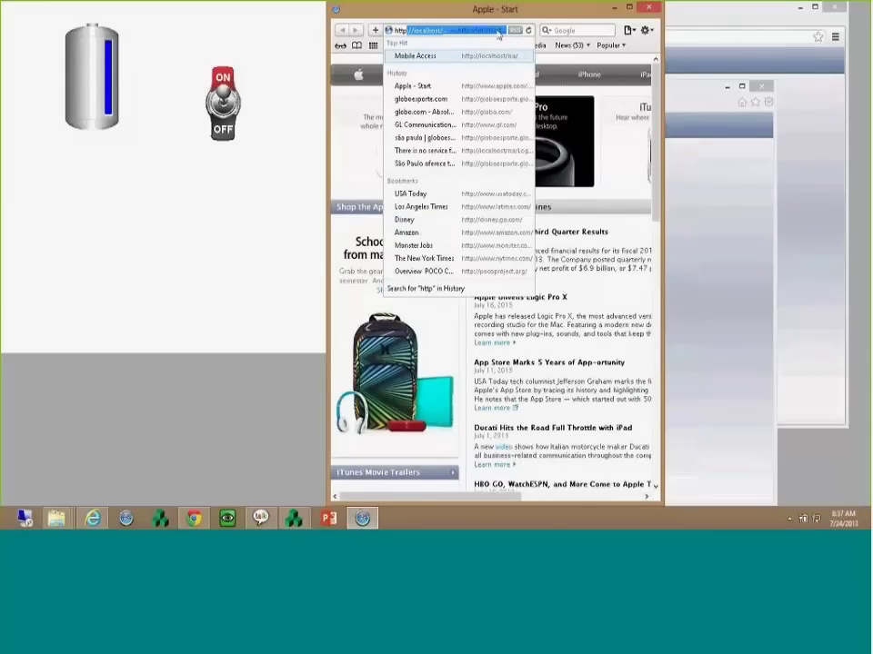
pyautogui.write('://loca')
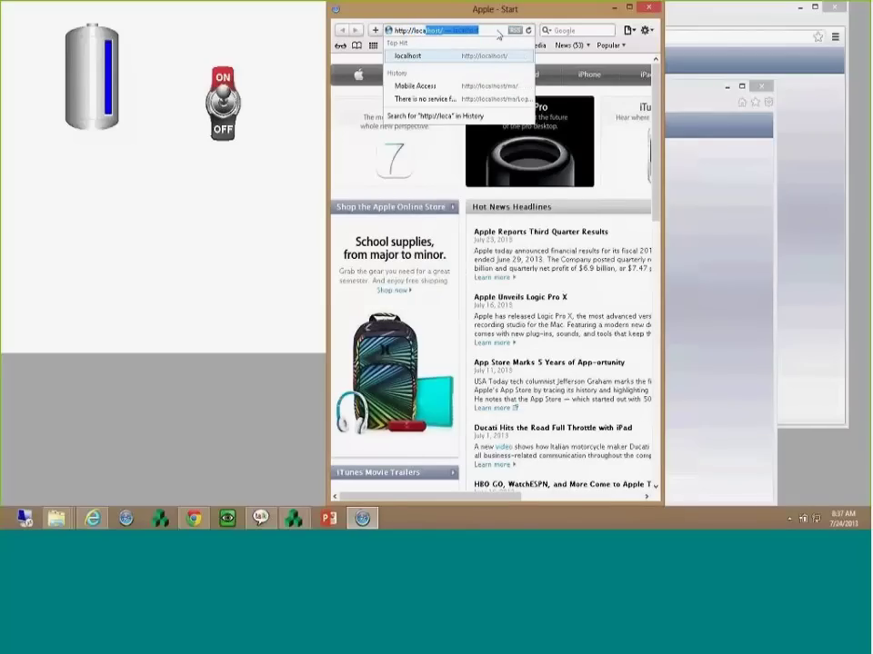
pyautogui.write('lhost/')
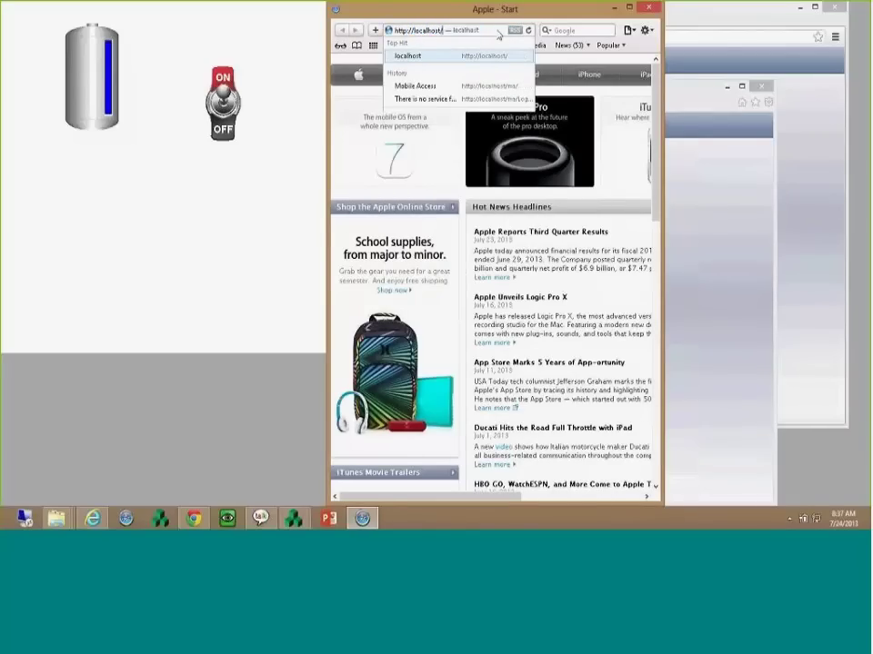
pyautogui.write('ms/')
pyautogui.press('Return')
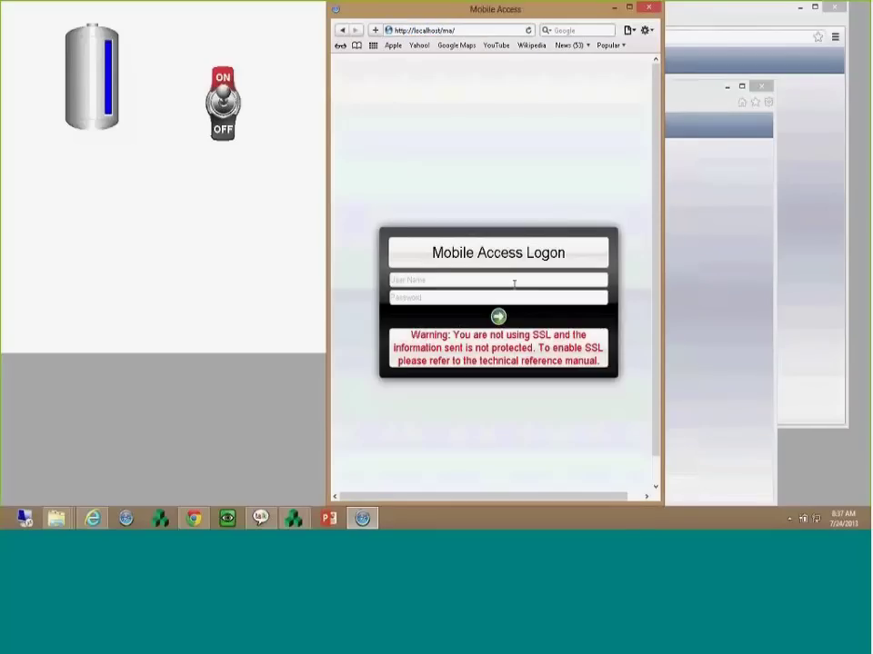
# - Log on to Mobile Access in Safari as Guest
pyautogui.click(513, 282)
pyautogui.write('Guest')
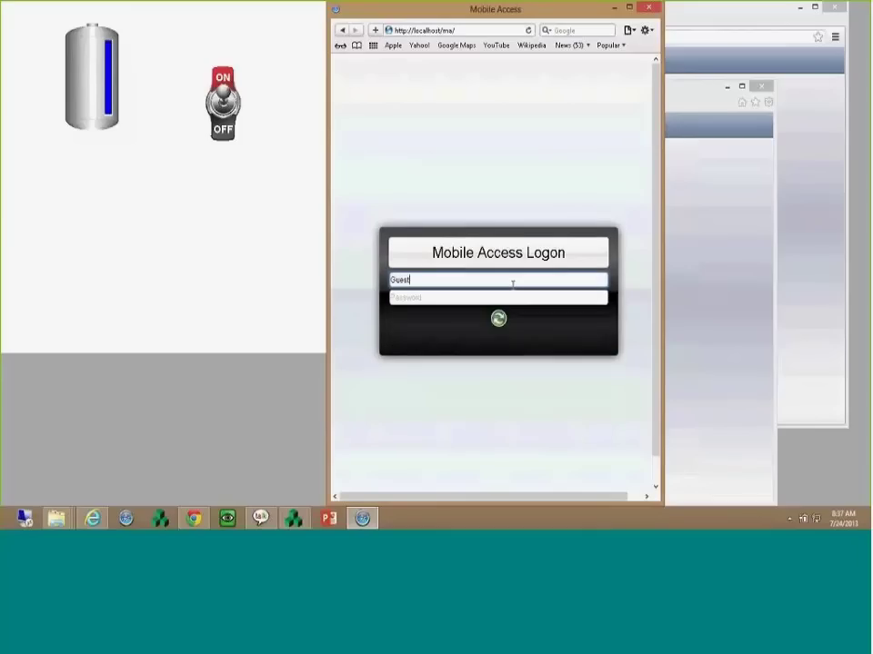
pyautogui.press('Return')
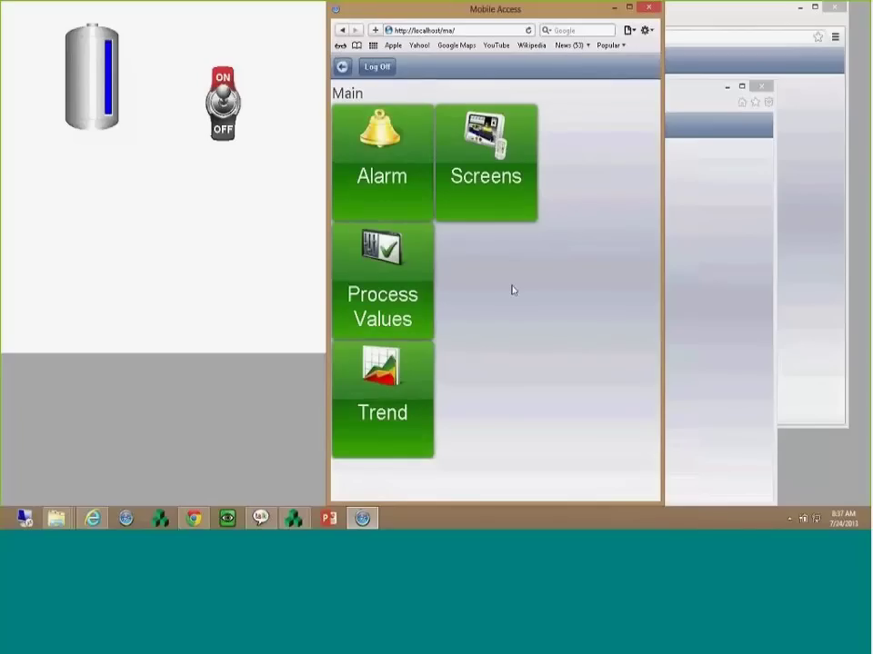
# - Write Run = OFF on Safari's Process Values page, then bring up UltraVNC Viewer
pyautogui.click(397, 287)
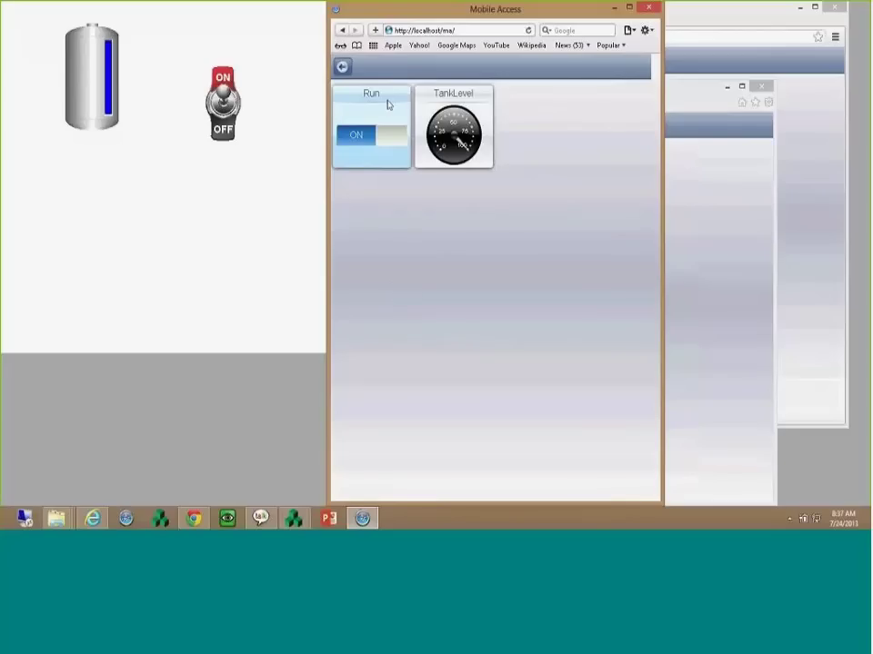
pyautogui.click(392, 109)
pyautogui.click(501, 191)
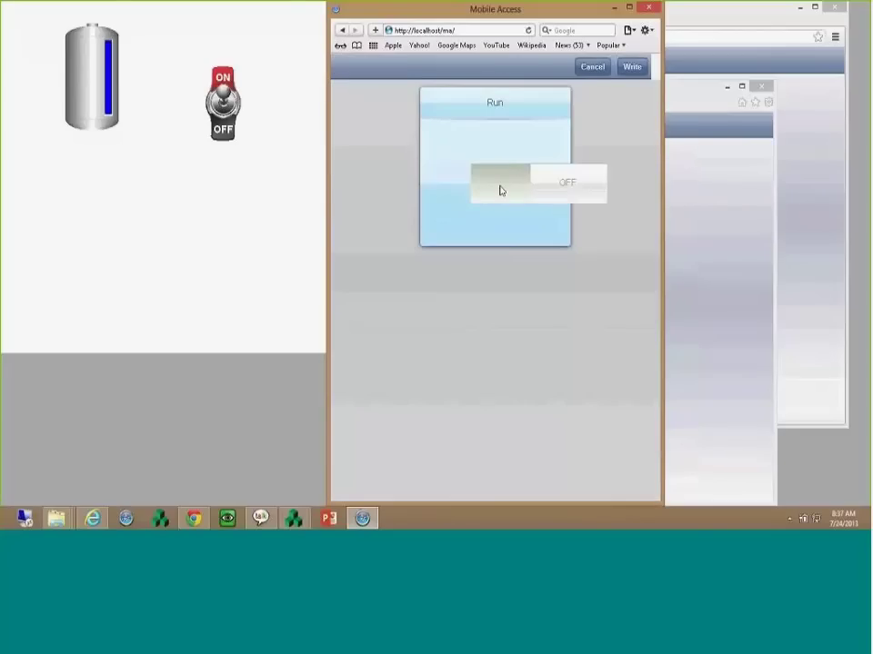
pyautogui.click(632, 67)
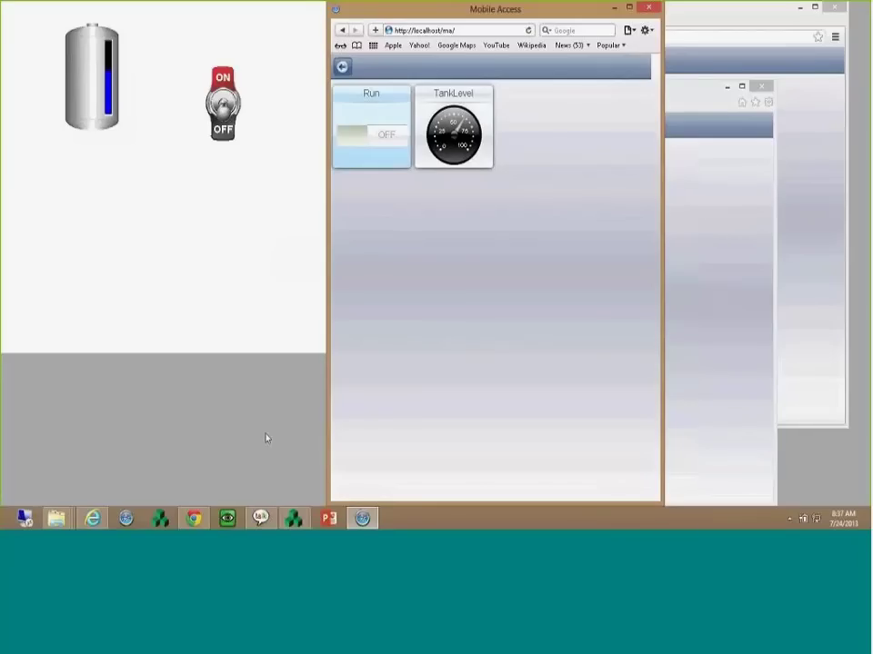
pyautogui.click(228, 520)
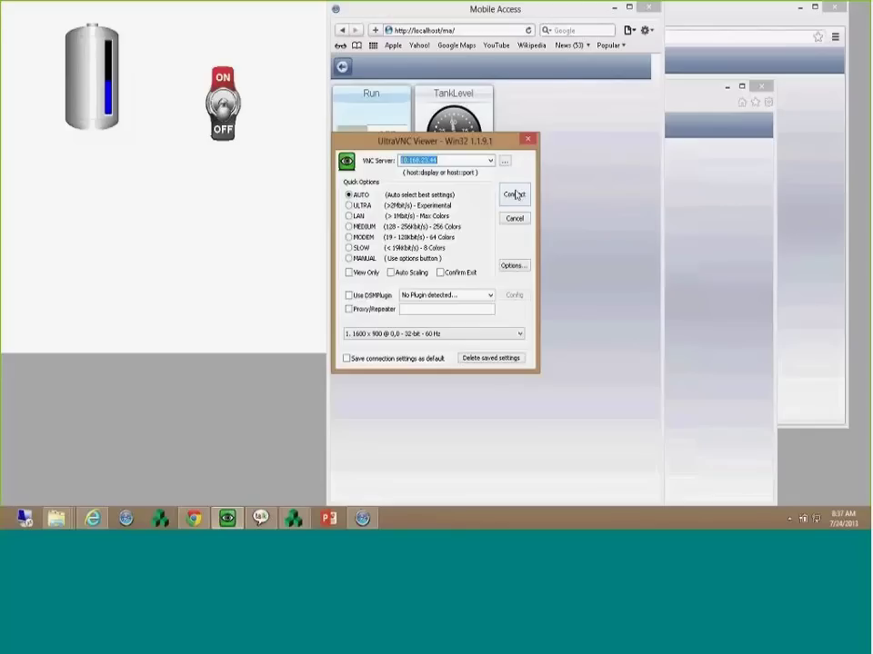
# - Connect UltraVNC Viewer to the iPod touch and open the SMA Demo bookmark
pyautogui.click(511, 195)
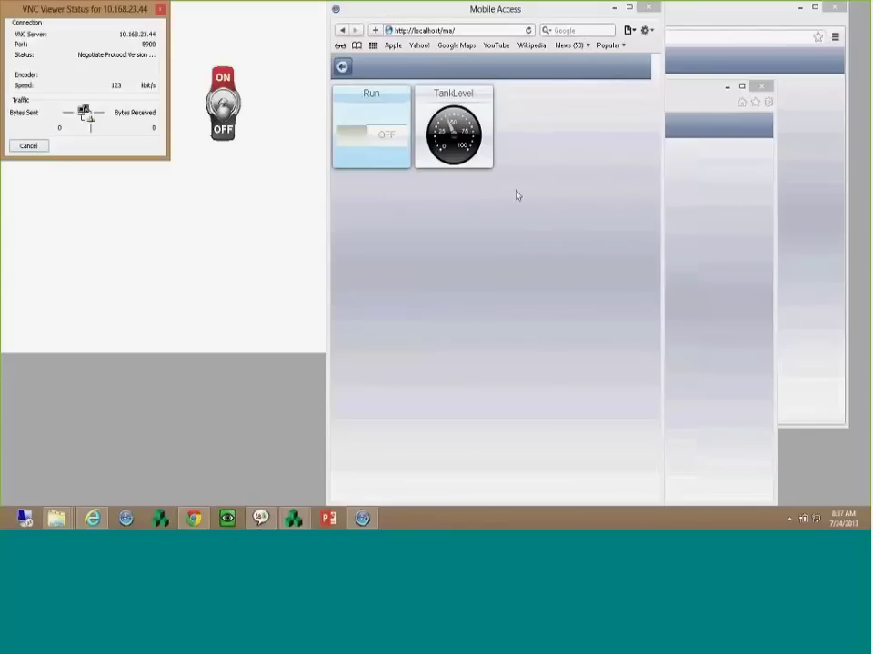
pyautogui.click(515, 189)
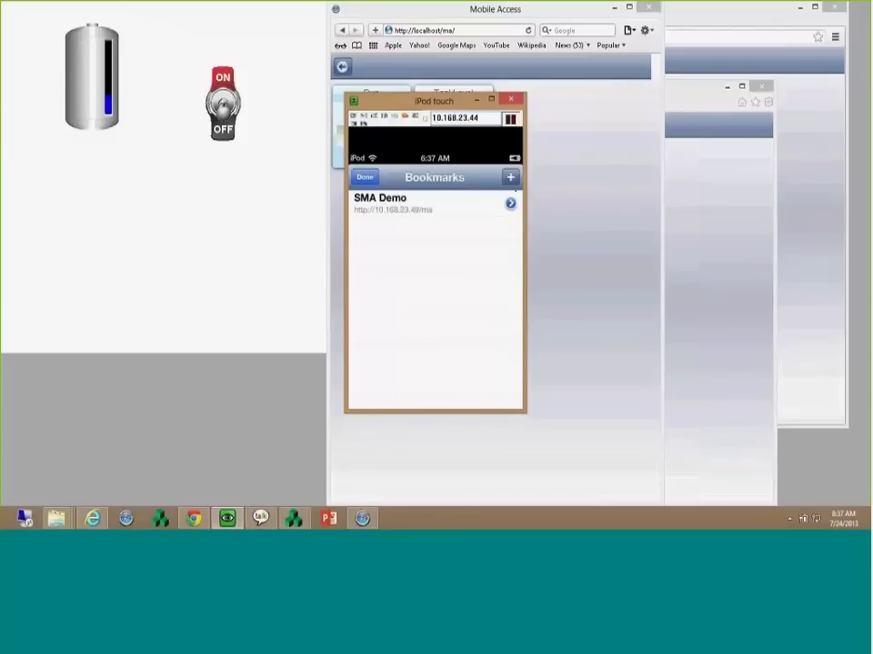
pyautogui.click(515, 191)
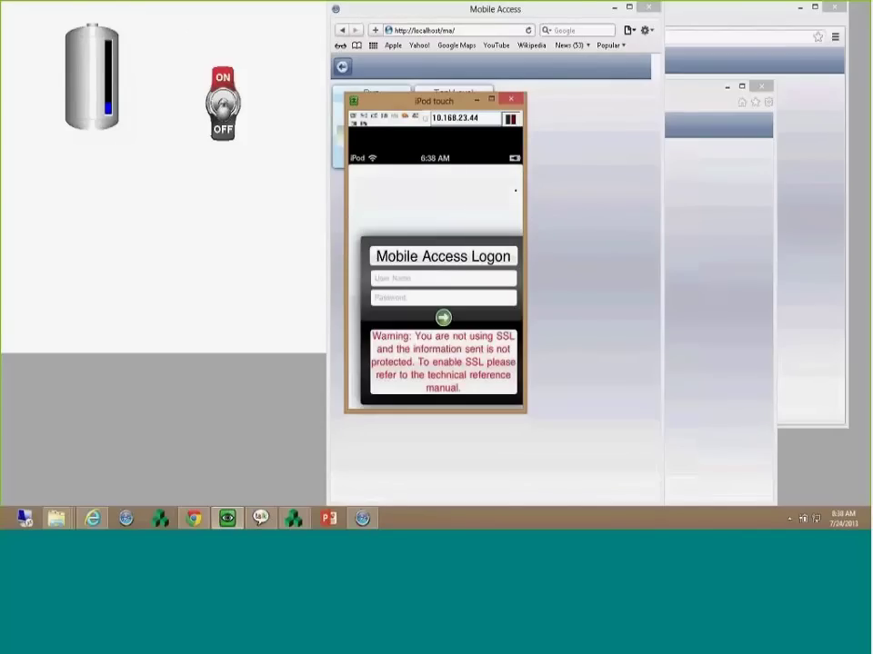
# - Log on to Mobile Access on the iPod as Guest
pyautogui.click(443, 278)
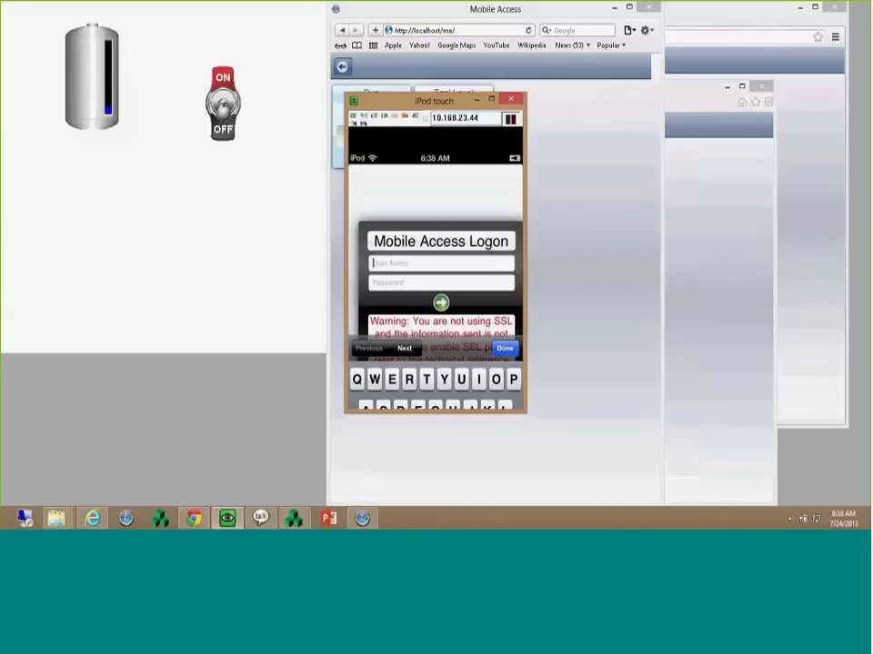
pyautogui.write('Gue')
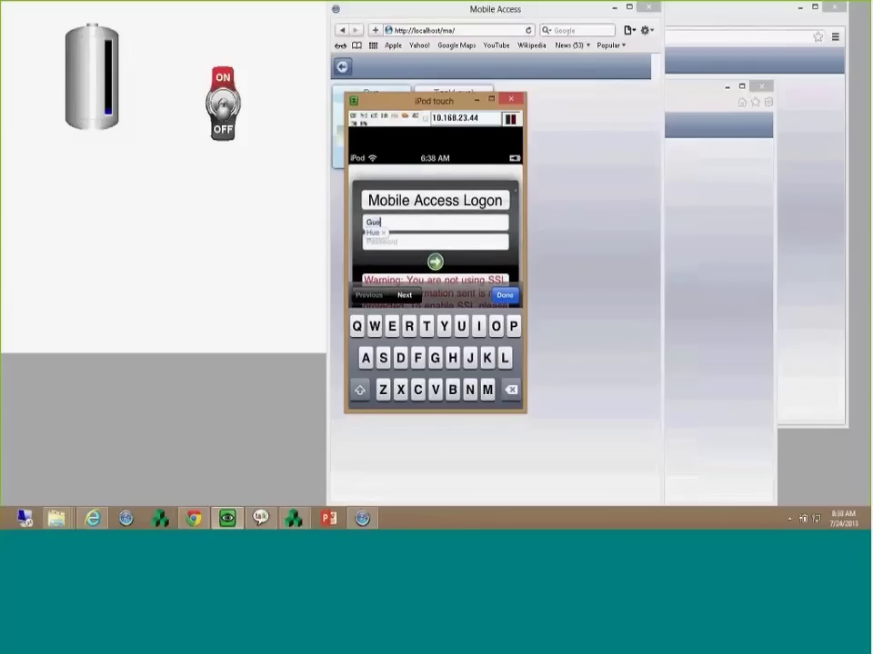
pyautogui.write('st')
pyautogui.press('Return')
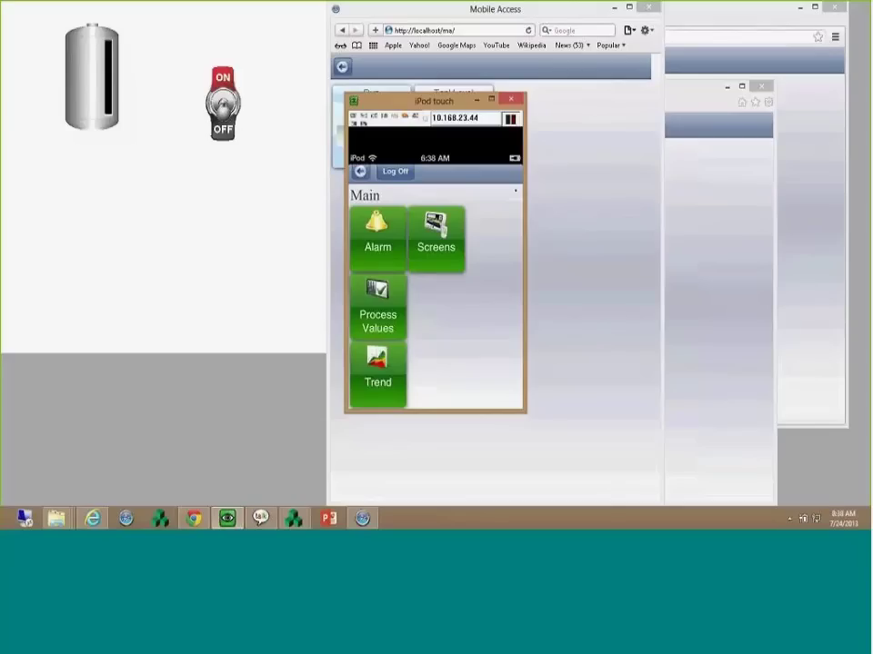
# - From the iPod's Process Values page, write Run = ON, then Alt+Tab to another window
pyautogui.click(436, 238)
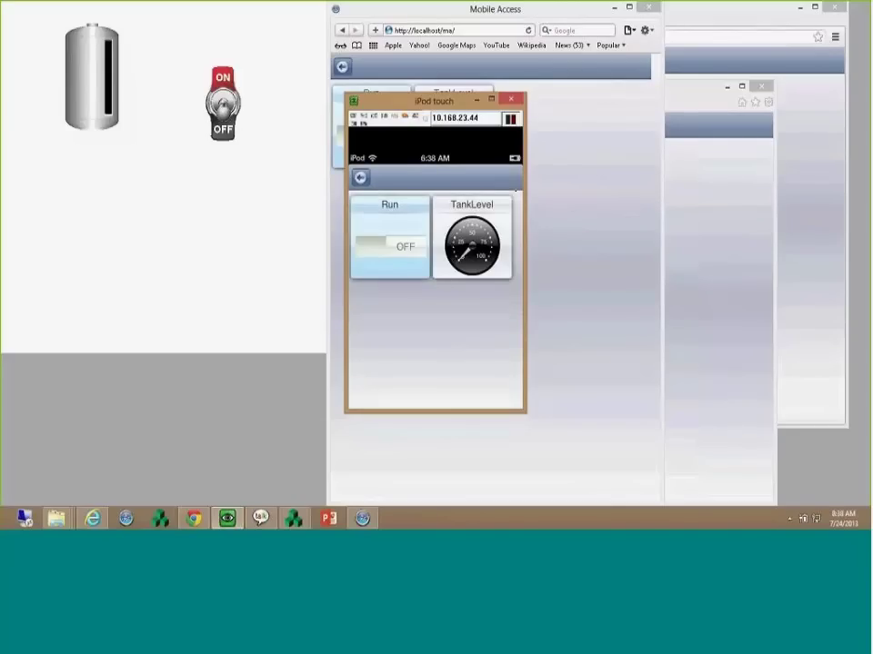
pyautogui.click(389, 236)
pyautogui.click(436, 294)
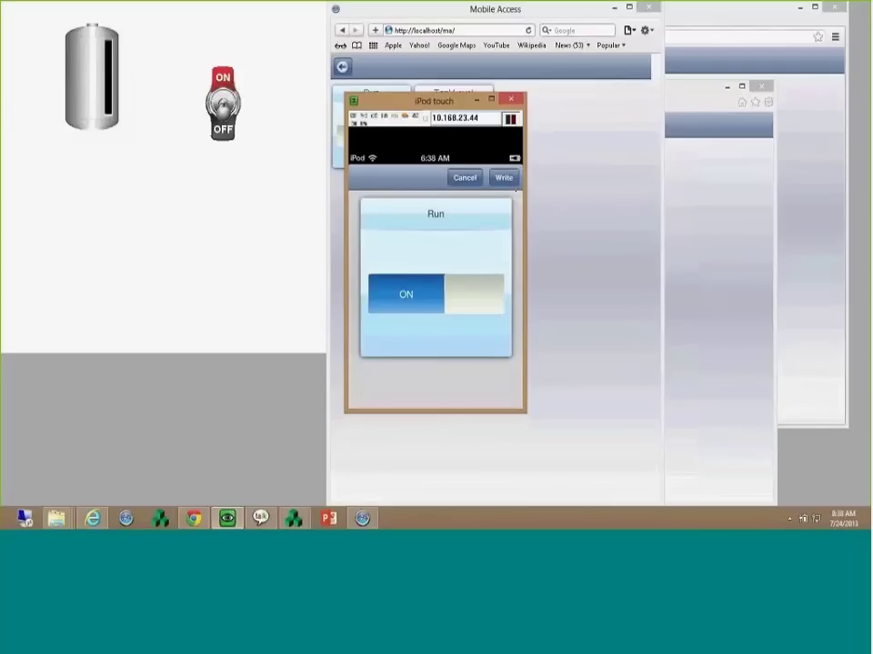
pyautogui.click(511, 181)
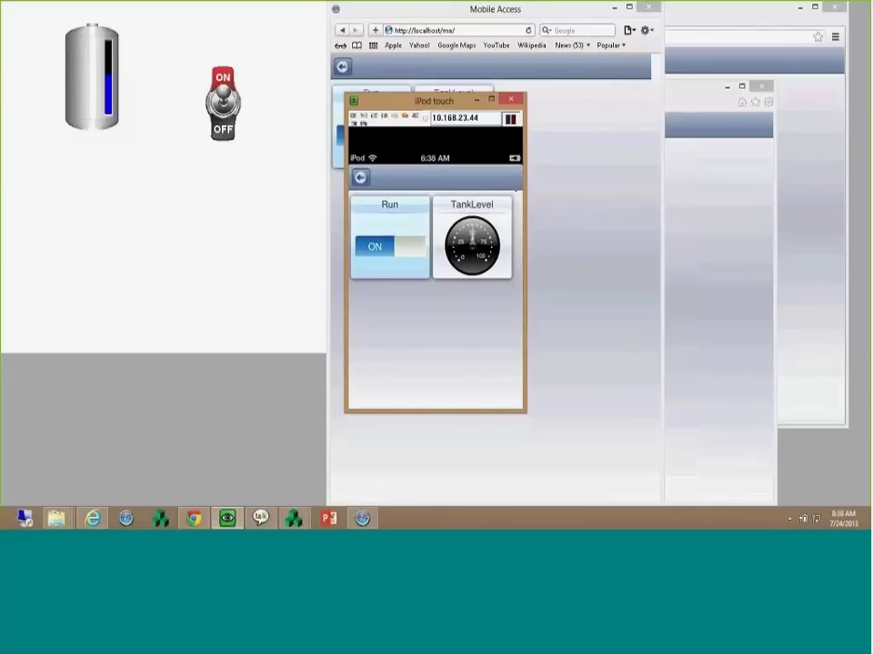
pyautogui.hotkey('alt', 'Tab')
pyautogui.hotkey('alt', 'Tab')
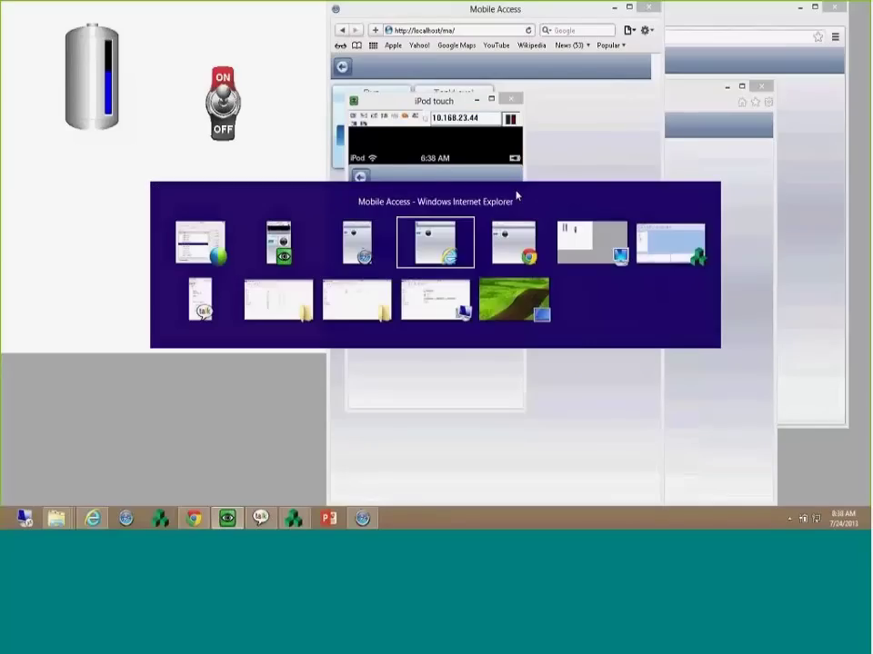
pyautogui.hotkey('alt', 'Tab')
pyautogui.hotkey('alt', 'Tab')
pyautogui.hotkey('alt', 'Tab')
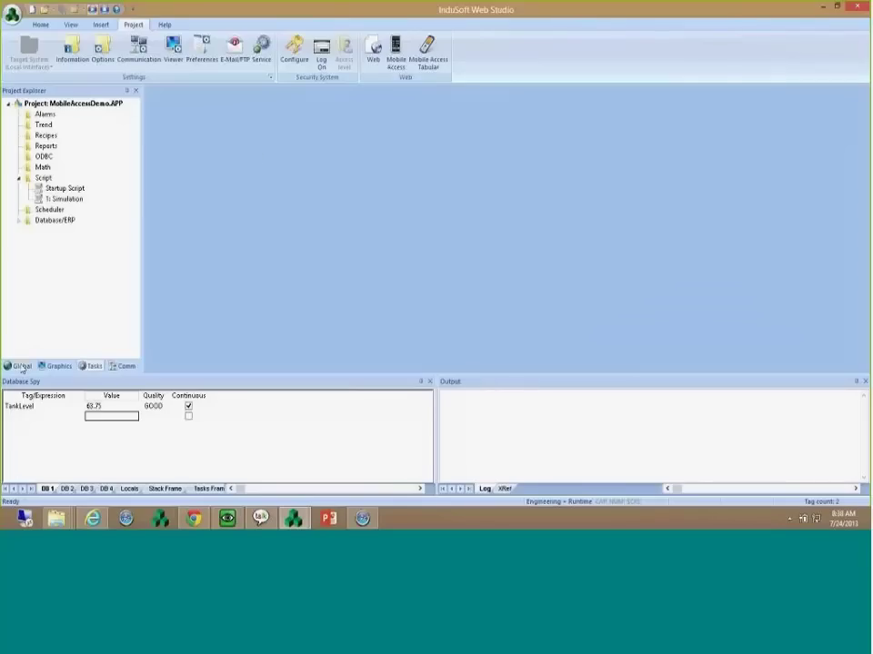
# - Open Project Tags and add tags UpperSetPoint and LowerSetPoint in rows 3 and 4
pyautogui.click(22, 367)
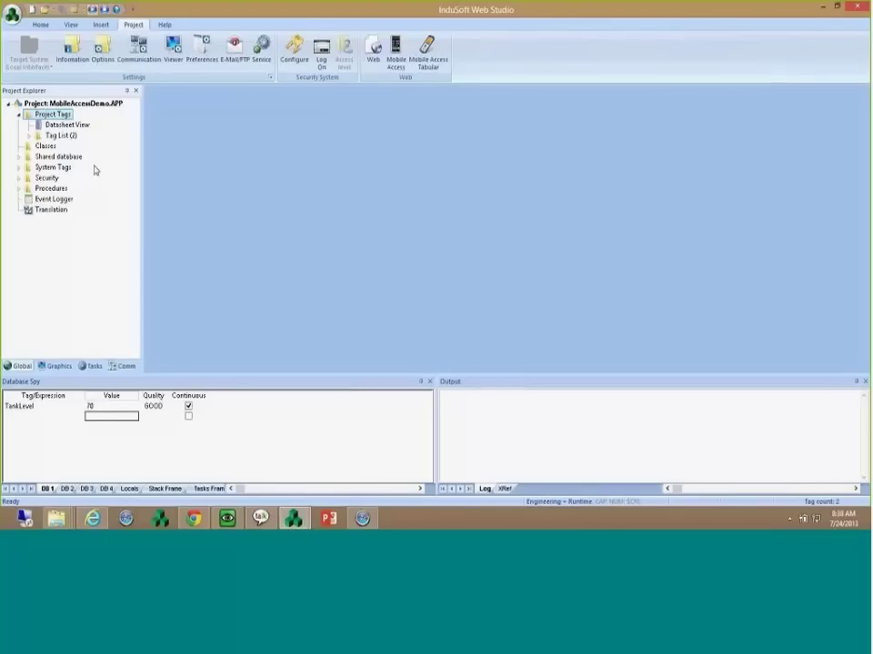
pyautogui.doubleClick(57, 128)
pyautogui.click(206, 165)
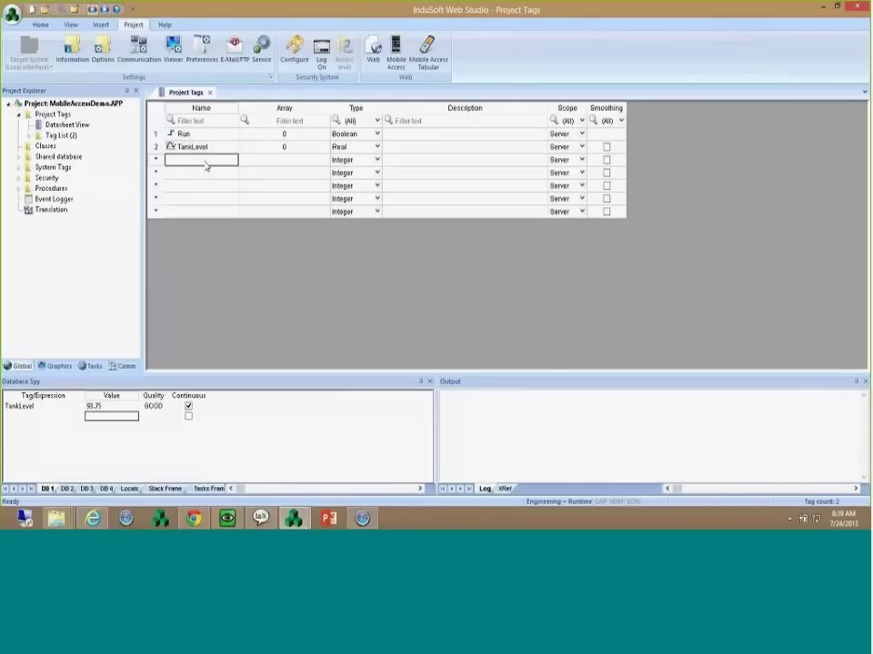
pyautogui.write('UpperS')
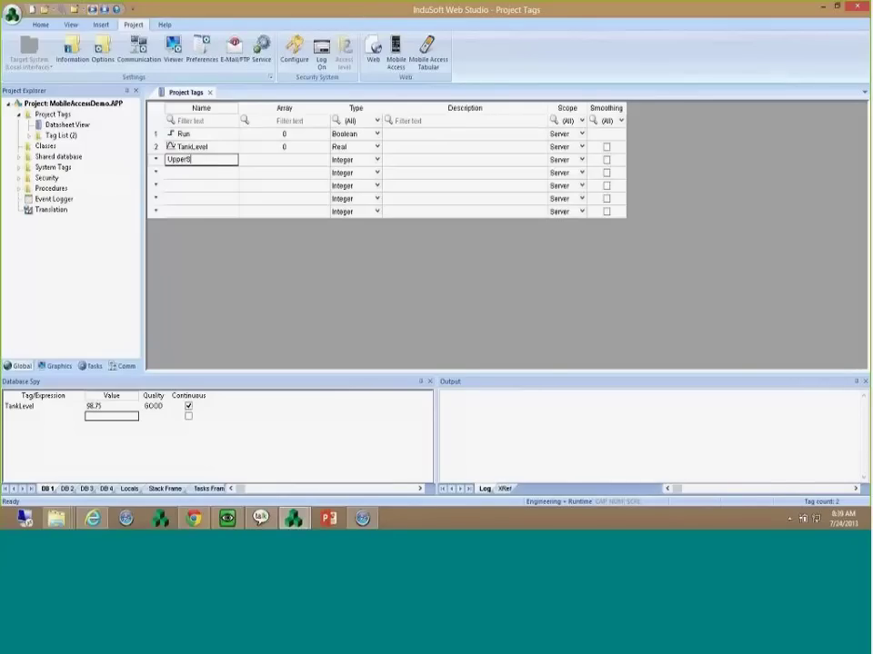
pyautogui.write('etPoint')
pyautogui.press('Return')
pyautogui.write('Lower')
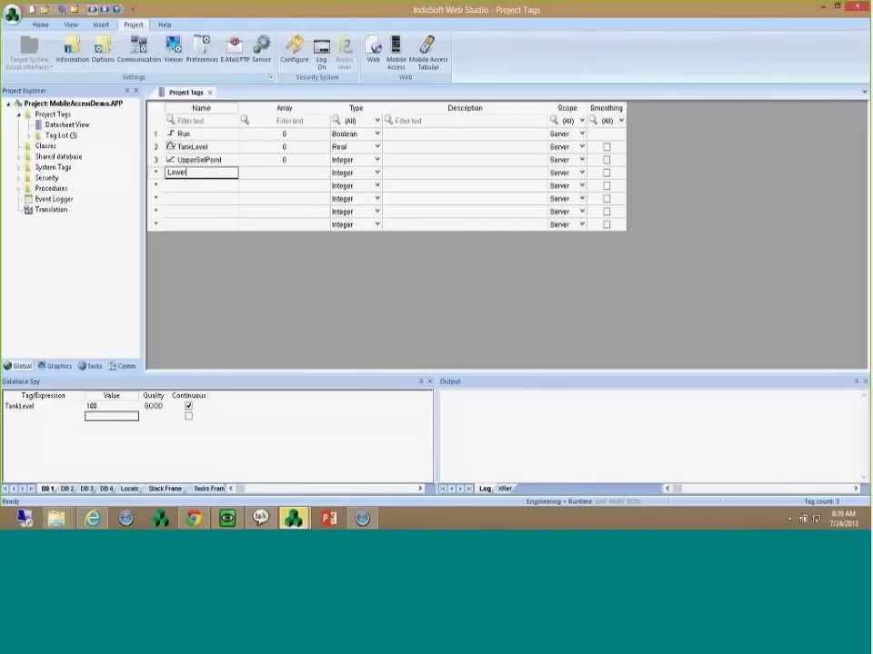
pyautogui.write('SetPoint')
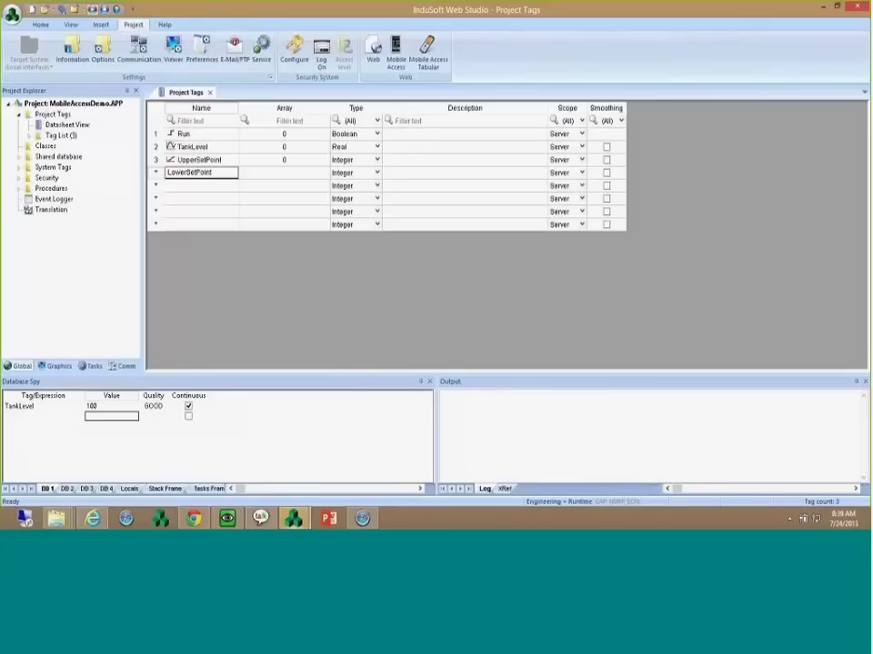
pyautogui.write("'")
pyautogui.press('Return')
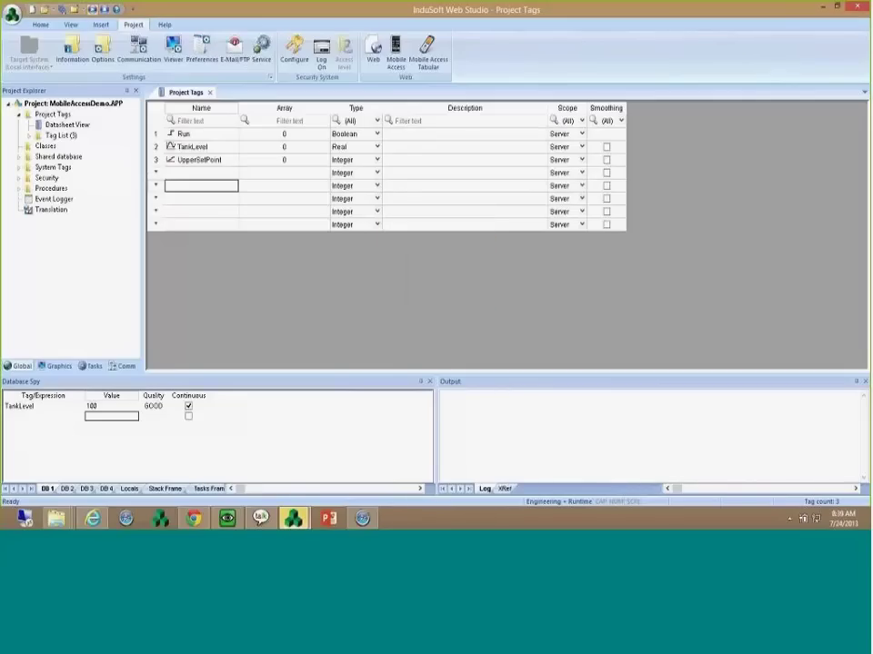
pyautogui.click(201, 171)
pyautogui.write('LowerS')
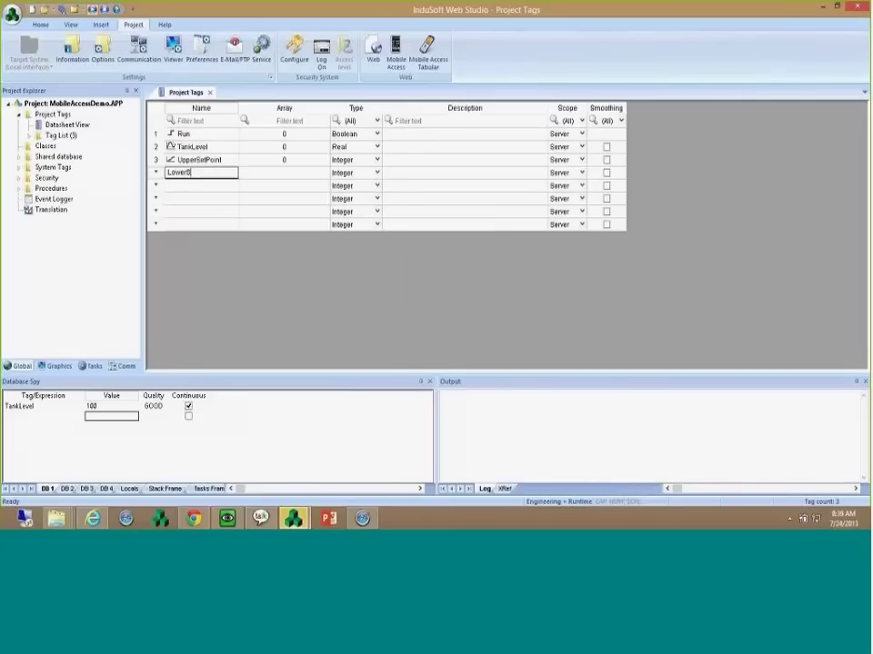
pyautogui.write('etPoint')
pyautogui.press('Return')
# - Set the data type of UpperSetPoint and LowerSetPoint to Real
pyautogui.click(356, 161)
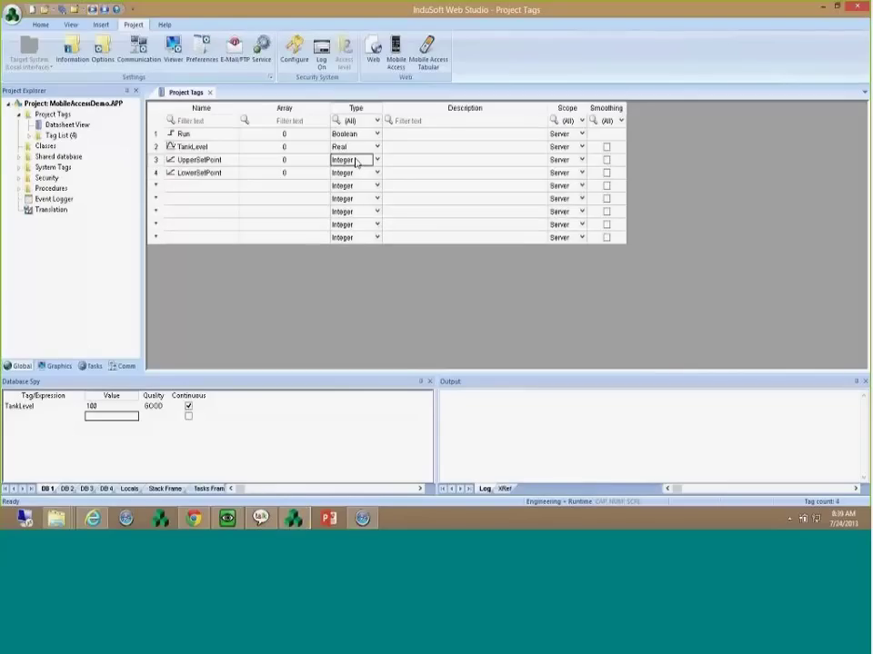
pyautogui.press('Down')
pyautogui.press('Return')
pyautogui.press('Down')
pyautogui.press('Return')
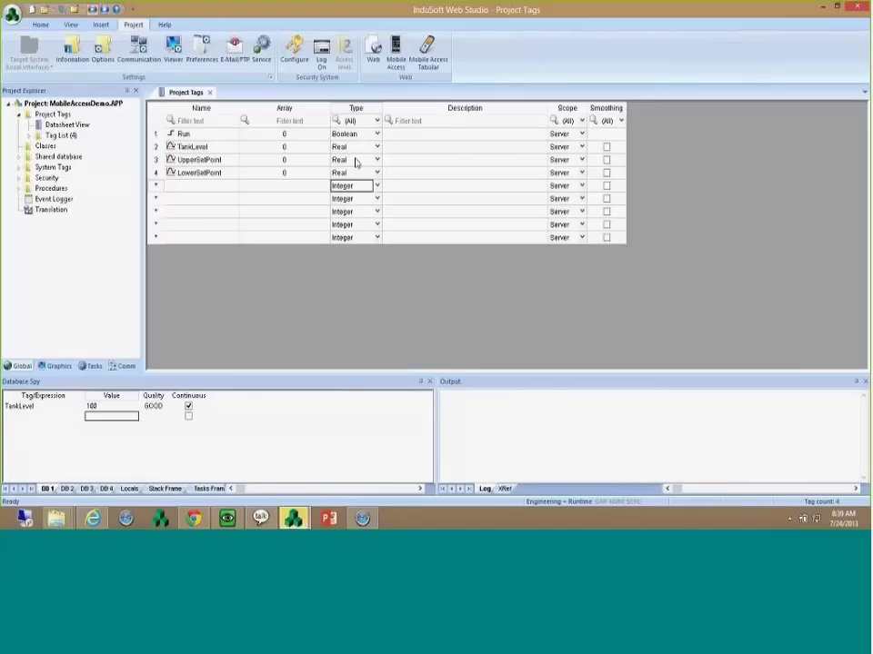
pyautogui.click(92, 365)
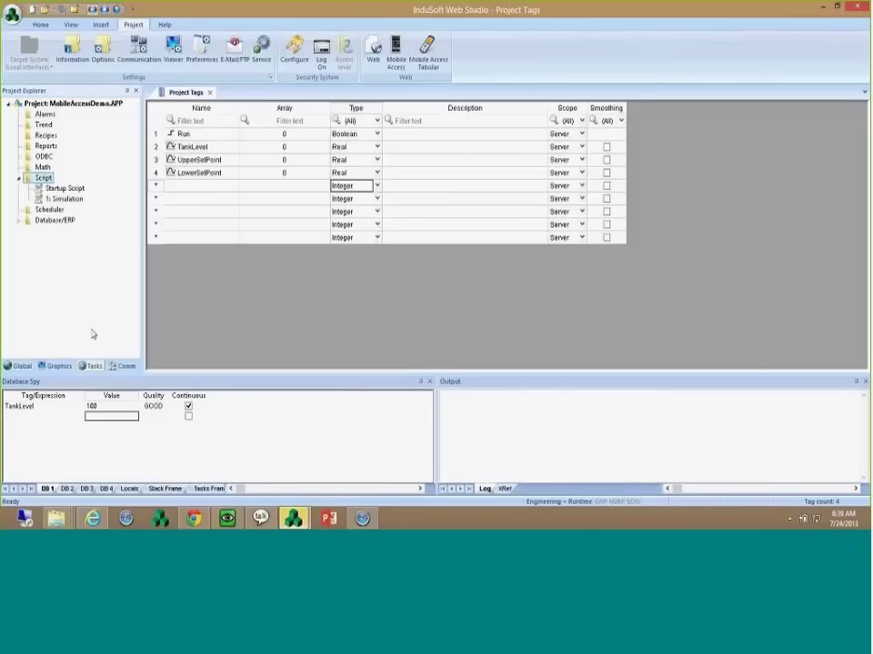
# - In the Simulation script, replace both 100 limits on line 11 with $UpperSetPoint
pyautogui.doubleClick(57, 200)
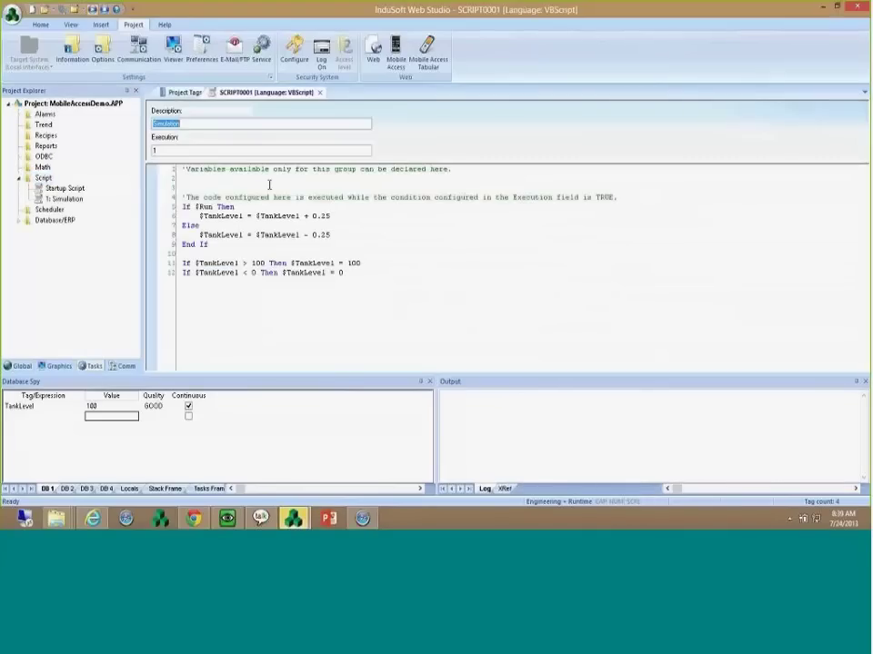
pyautogui.click(265, 263)
pyautogui.press('BackSpace')
pyautogui.press('BackSpace')
pyautogui.press('BackSpace')
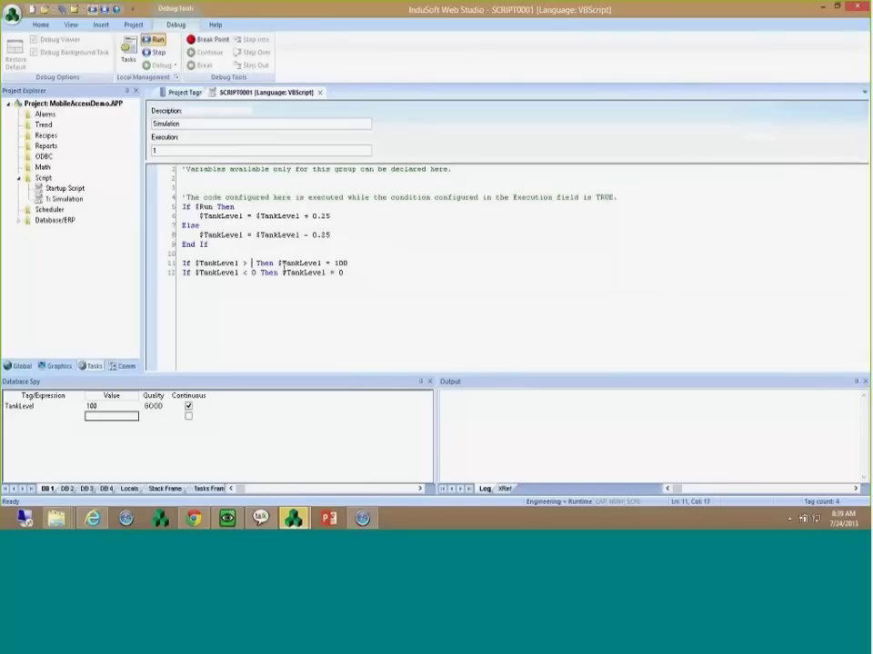
pyautogui.write('$')
pyautogui.write('Upp')
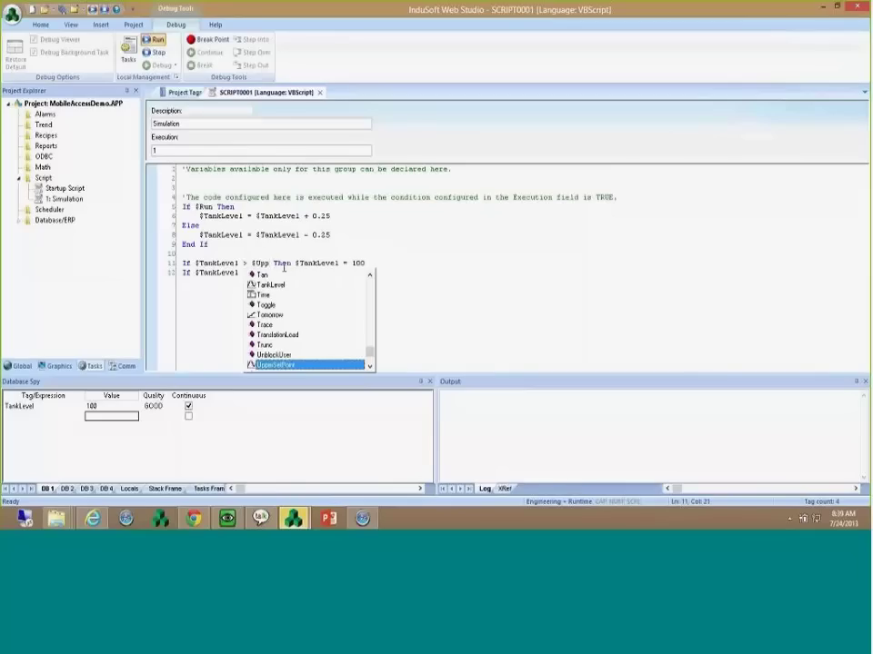
pyautogui.press('Return')
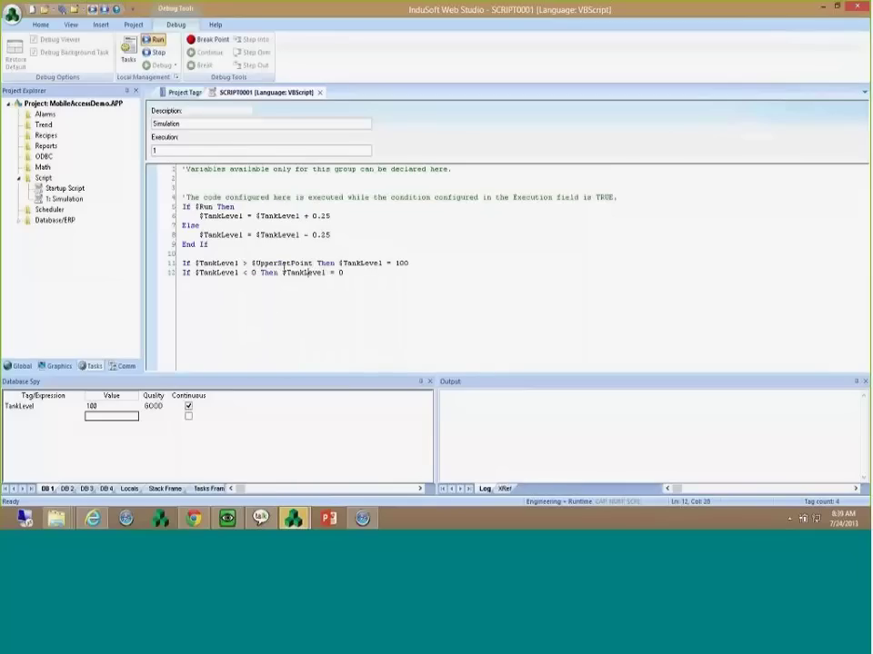
pyautogui.doubleClick(283, 264)
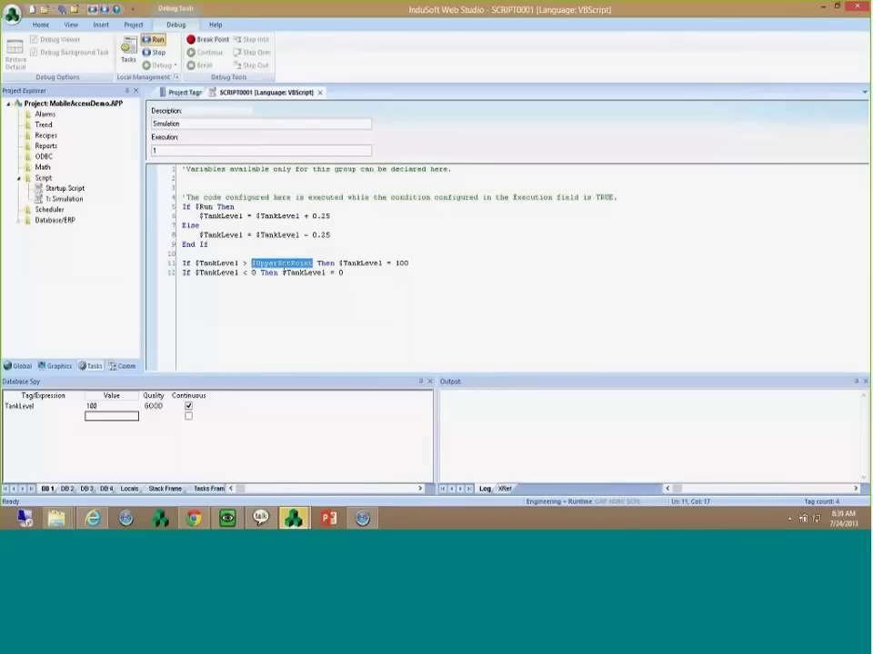
pyautogui.hotkey('ctrl', 'c')
pyautogui.press('End')
pyautogui.press('BackSpace')
pyautogui.press('BackSpace')
pyautogui.press('BackSpace')
pyautogui.hotkey('ctrl', 'v')
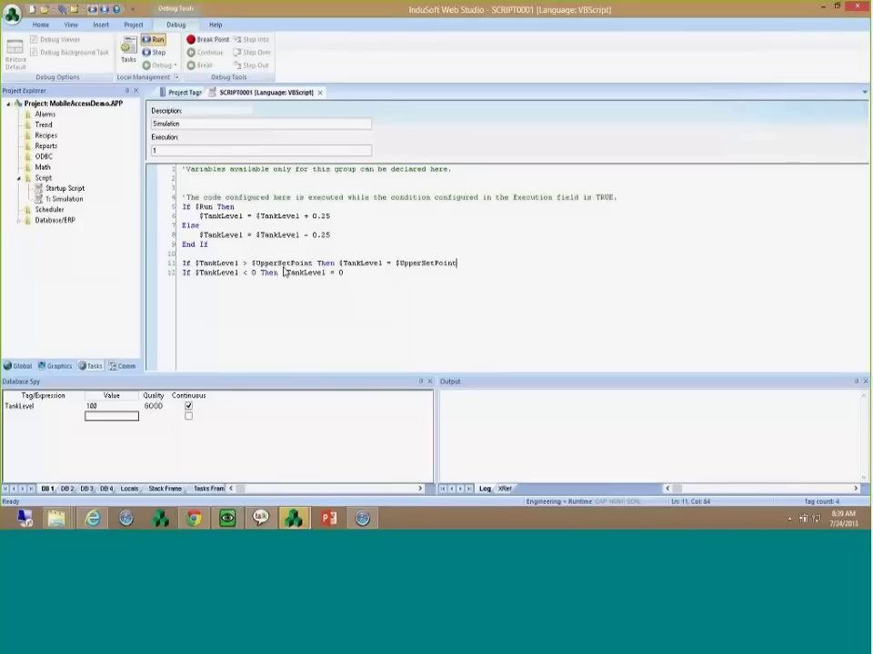
# - Replace both 0 limits on line 12 with $LowerSetPoint
pyautogui.click(256, 273)
pyautogui.press('BackSpace')
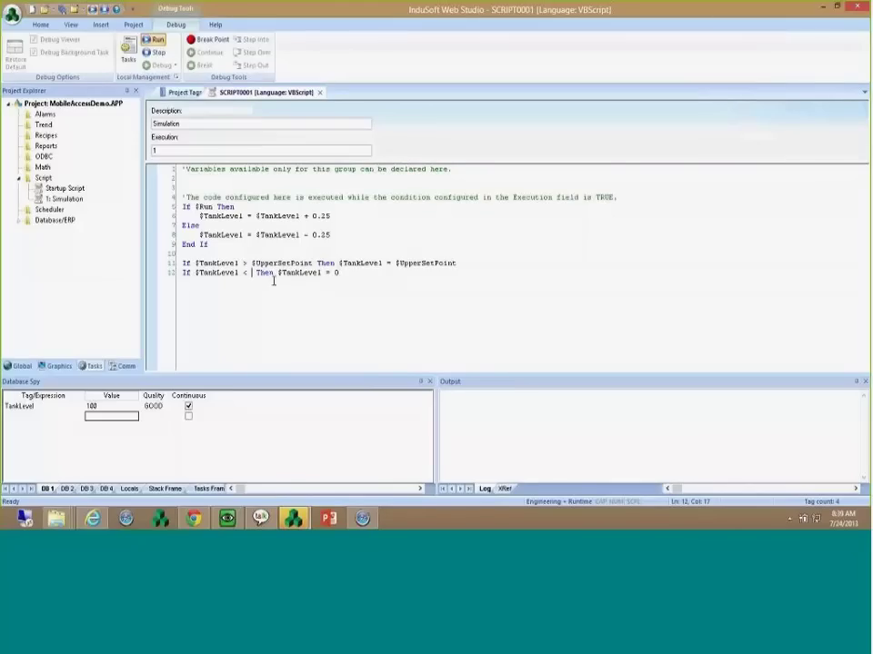
pyautogui.write('$LowerSetPoint')
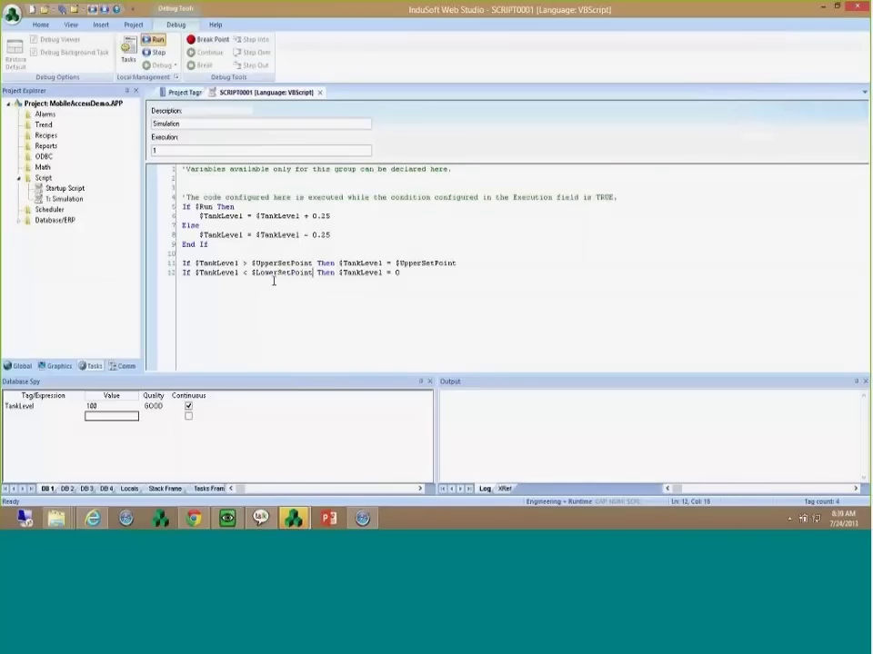
pyautogui.doubleClick(272, 273)
pyautogui.click(401, 272)
pyautogui.hotkey('ctrl', 'v')
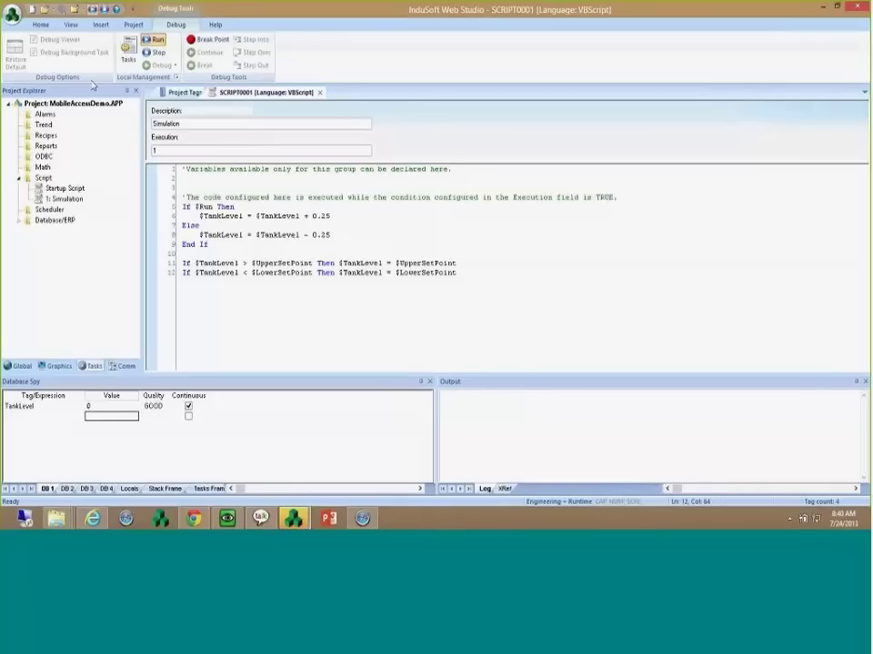
# - In Project > Mobile Access, add UpperSetPoint and LowerSetPoint as new tag rows
pyautogui.click(42, 25)
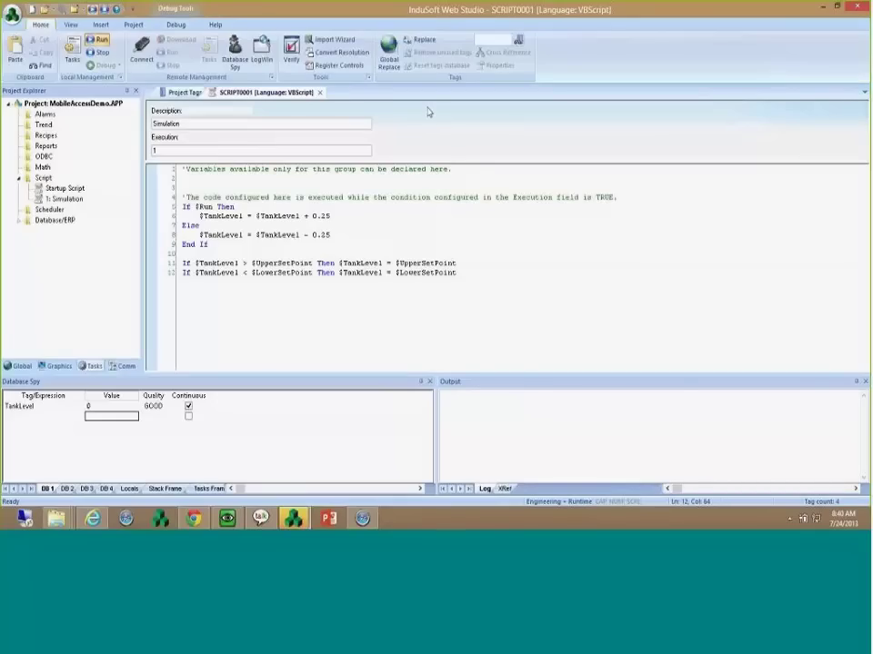
pyautogui.click(136, 24)
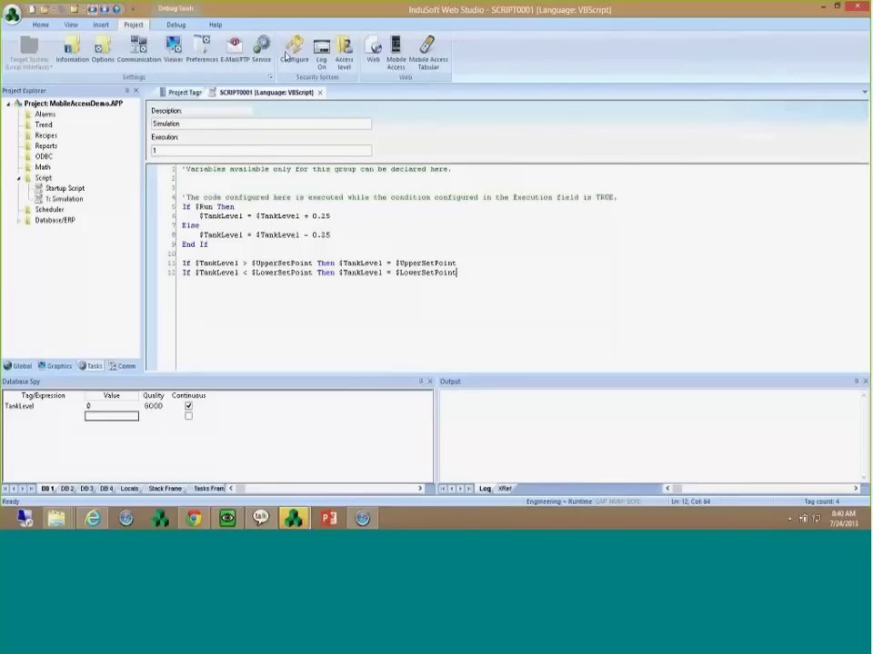
pyautogui.click(395, 51)
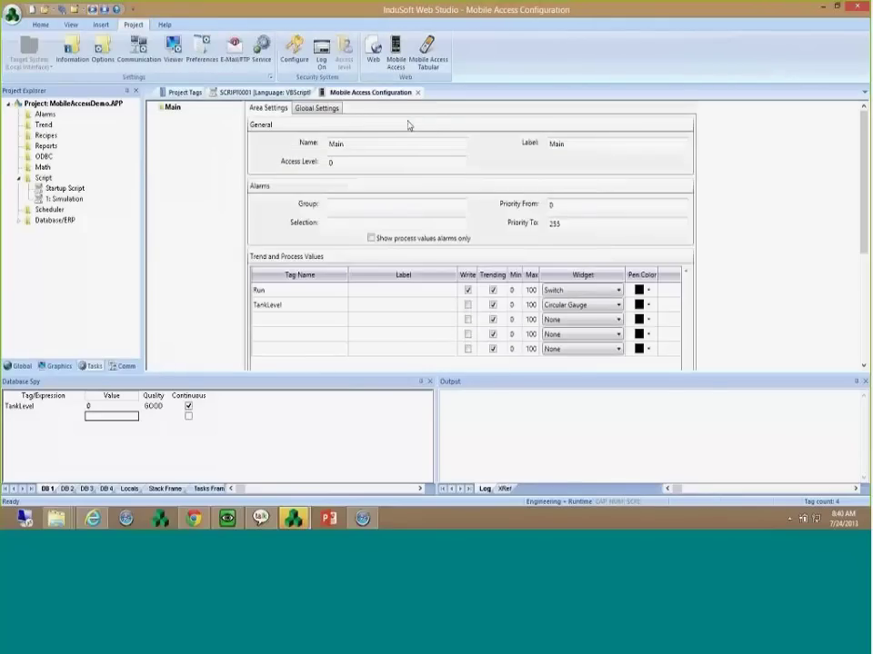
pyautogui.click(301, 323)
pyautogui.write('UpperSetPoint')
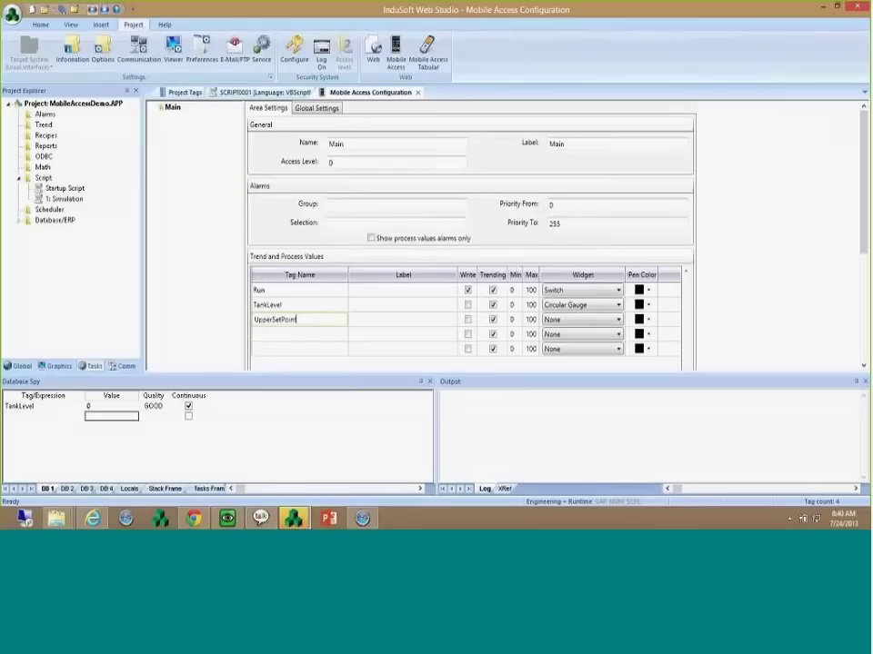
pyautogui.press('Return')
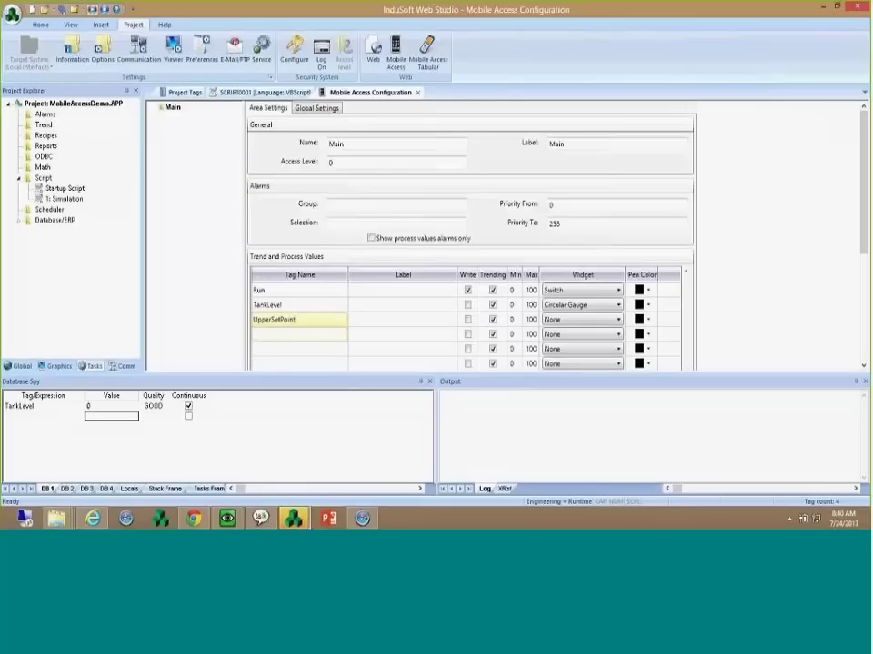
pyautogui.write('LowerSetPoint')
pyautogui.press('Return')
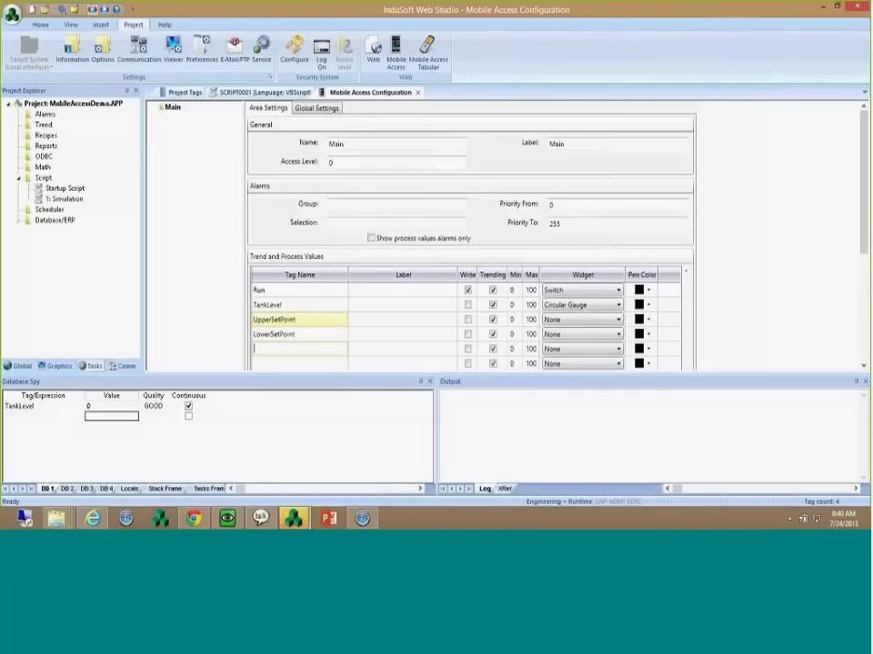
# - Set UpperSetPoint's widget to Semi-Circular Gauge and LowerSetPoint's to Horizontal Gauge
pyautogui.click(565, 319)
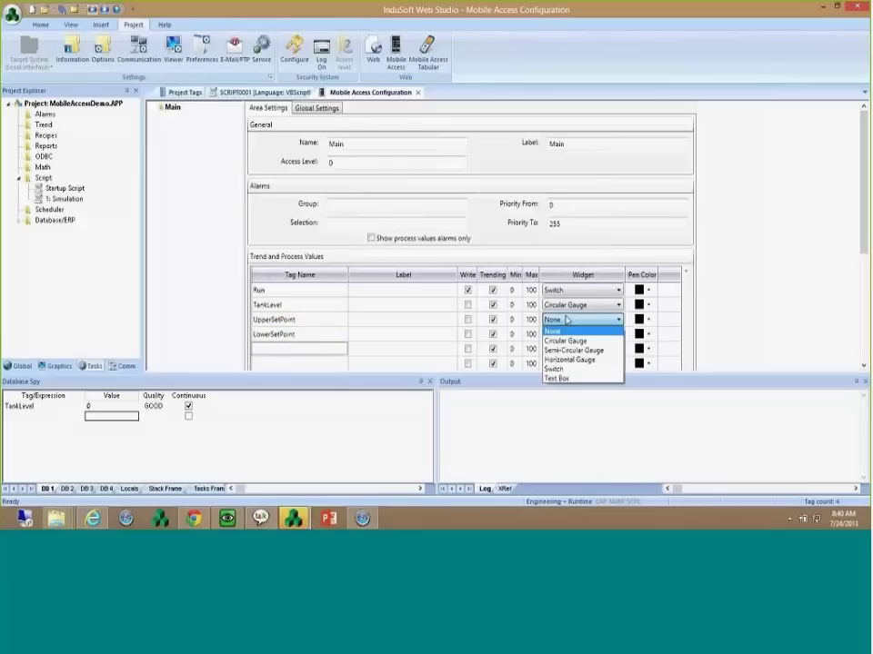
pyautogui.click(570, 352)
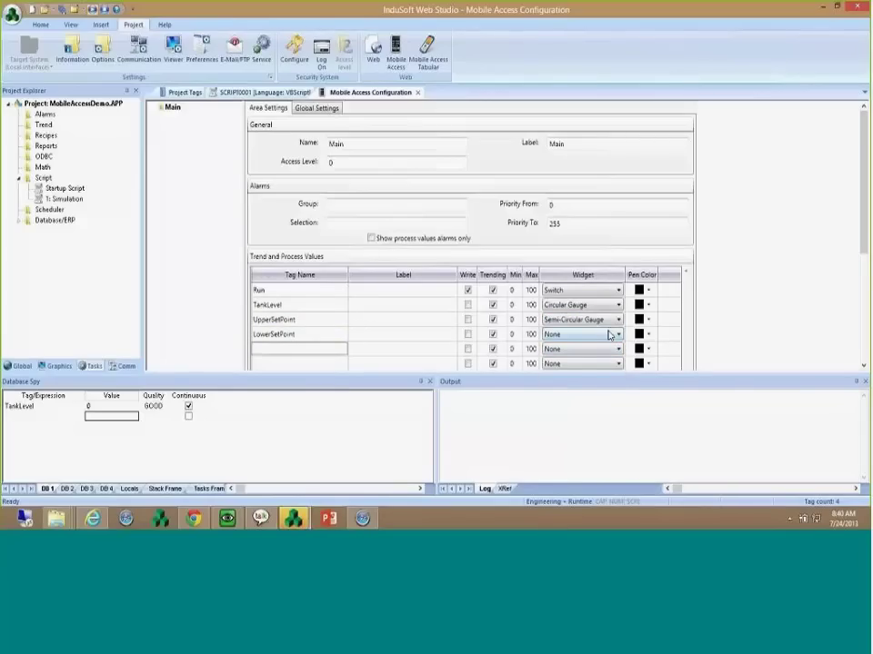
pyautogui.click(609, 334)
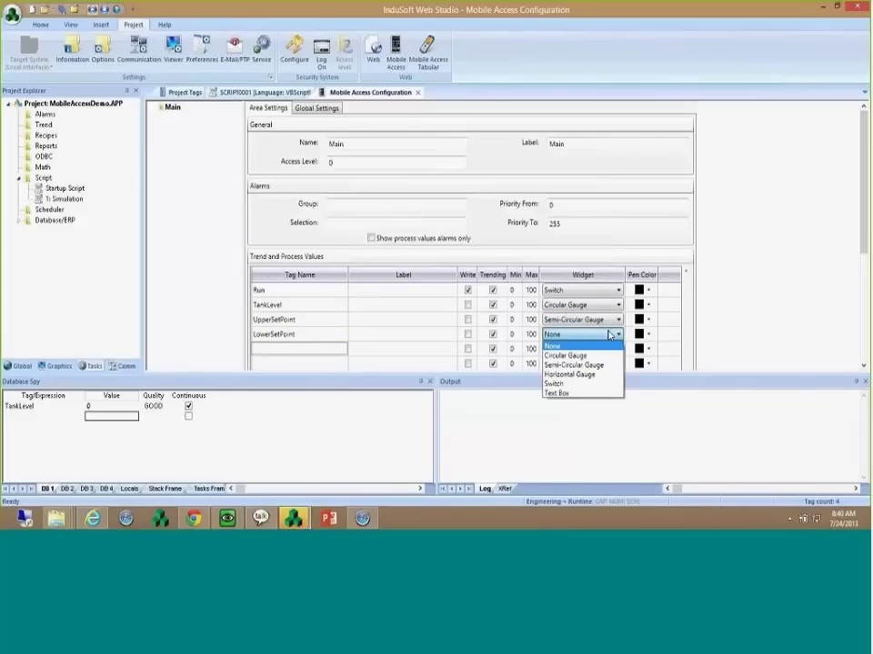
pyautogui.click(582, 374)
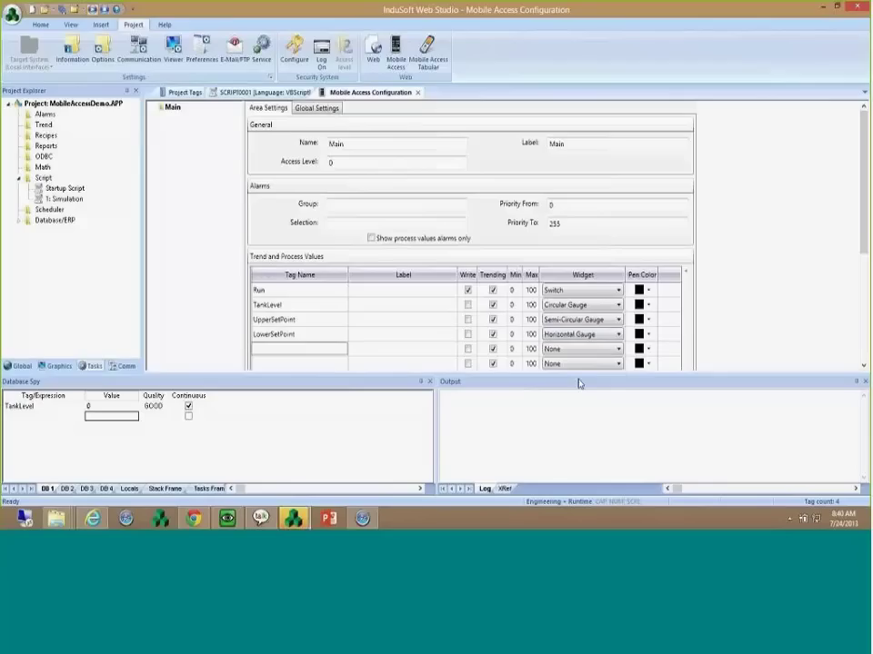
# - Enable Write for UpperSetPoint and save all project changes
pyautogui.click(467, 320)
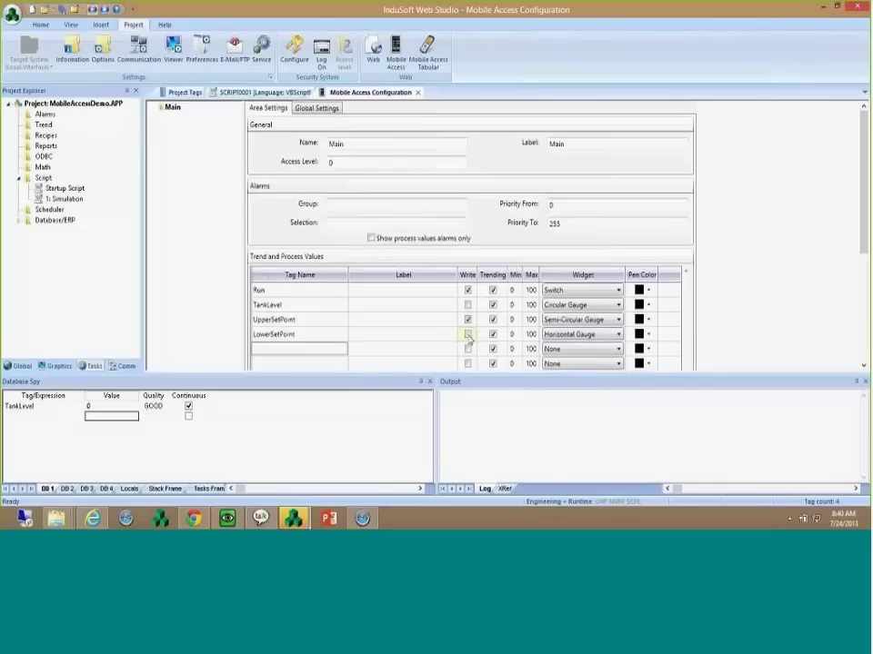
pyautogui.click(316, 308)
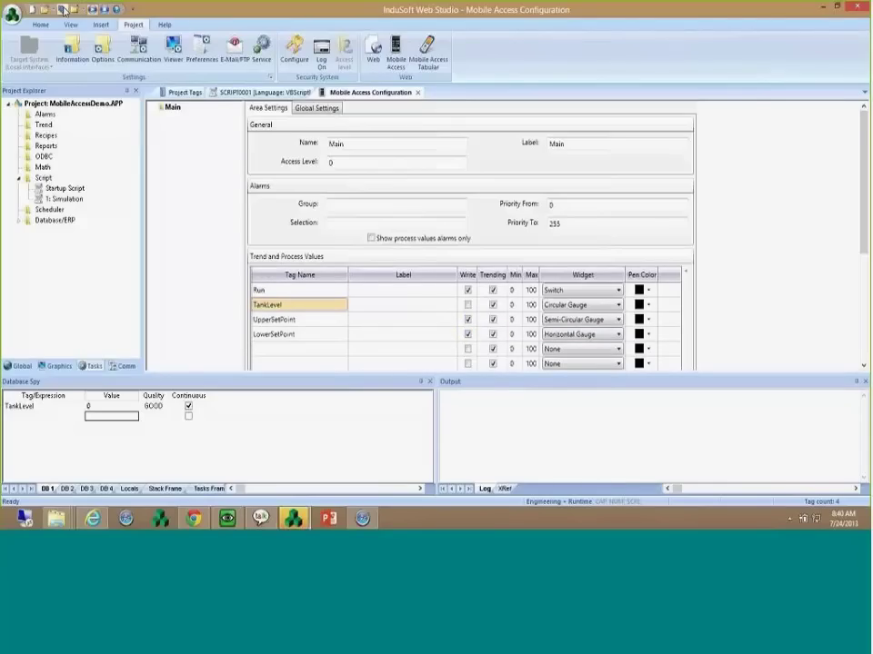
pyautogui.click(64, 11)
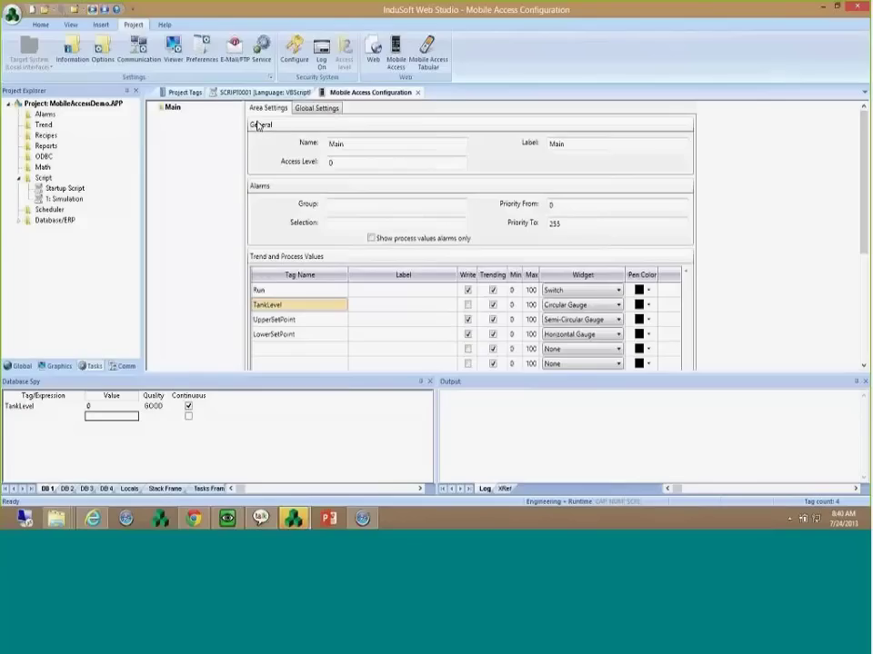
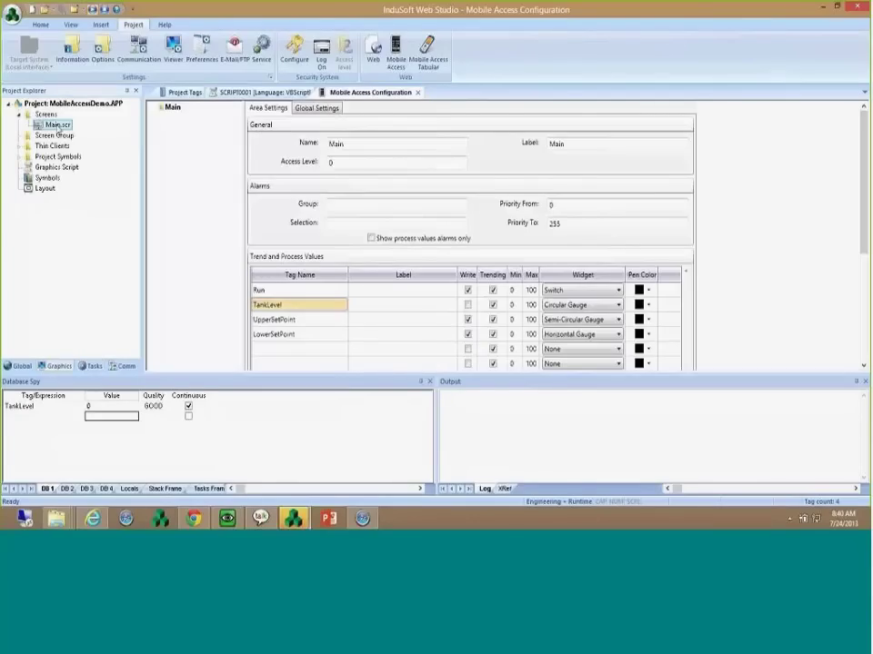
# - On Main.scr, draw a text box below the tank linked to LowerSetPoint
pyautogui.doubleClick(58, 125)
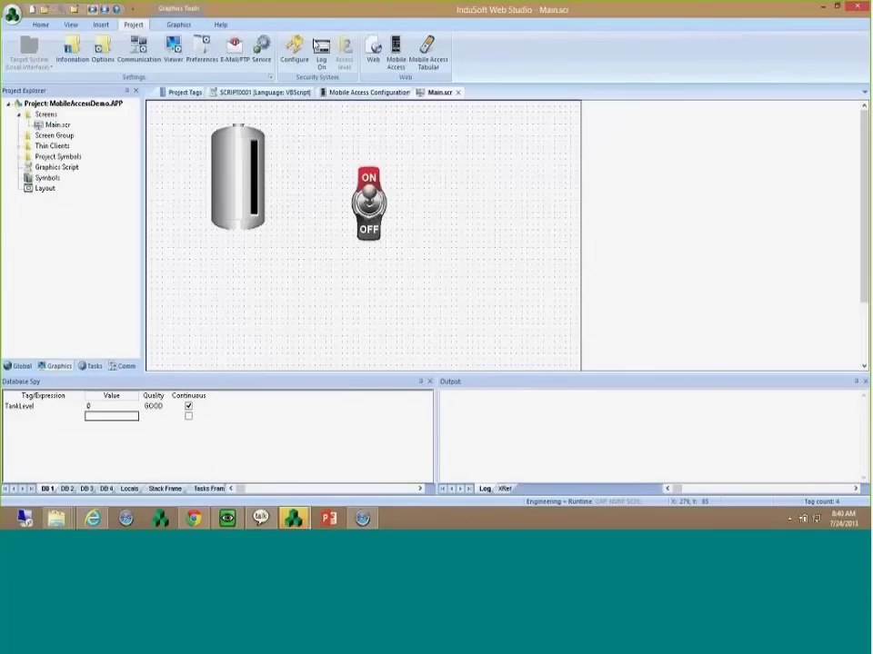
pyautogui.click(187, 24)
pyautogui.click(424, 52)
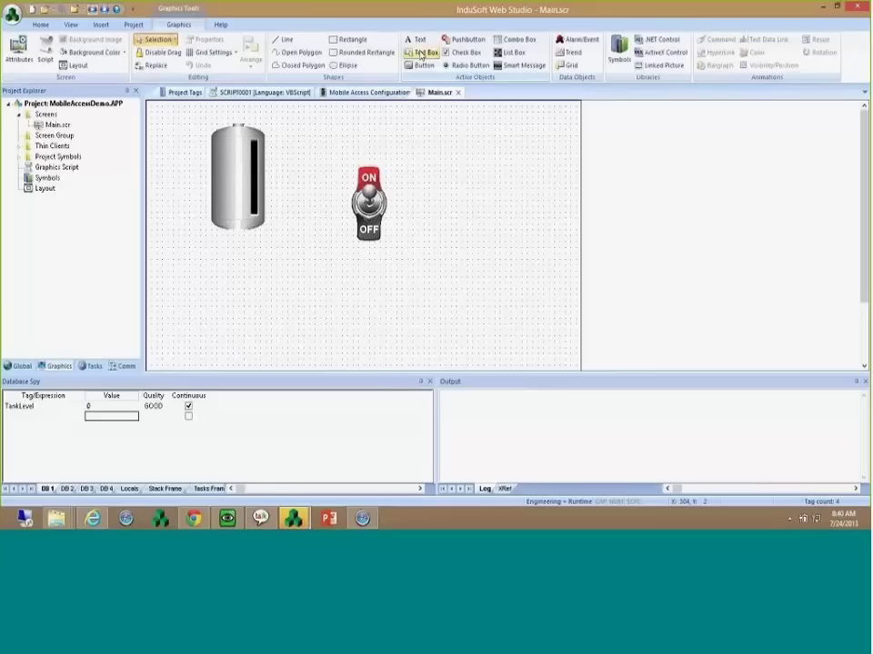
pyautogui.moveTo(206, 272); pyautogui.dragTo(278, 293)
pyautogui.doubleClick(252, 288)
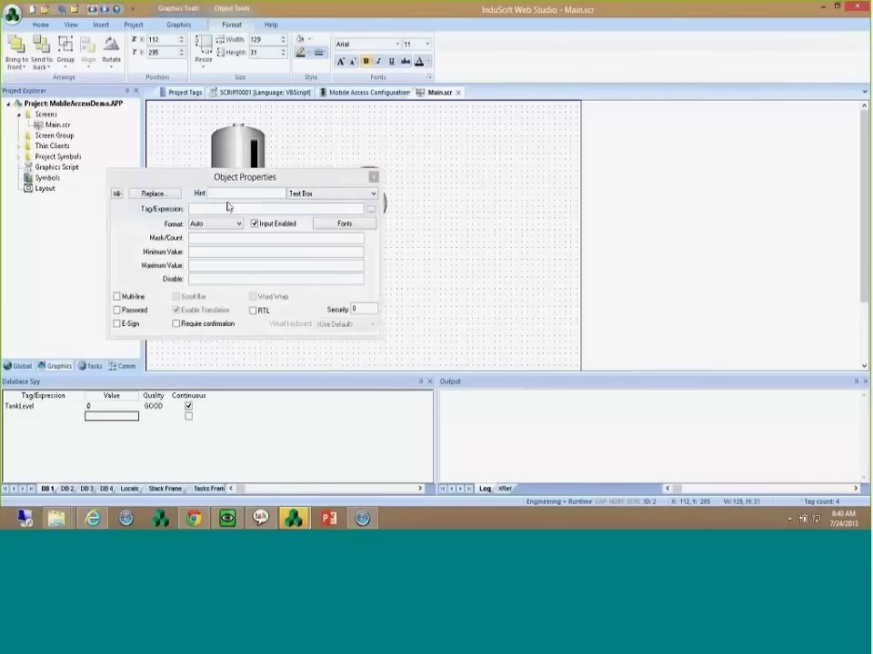
pyautogui.click(370, 210)
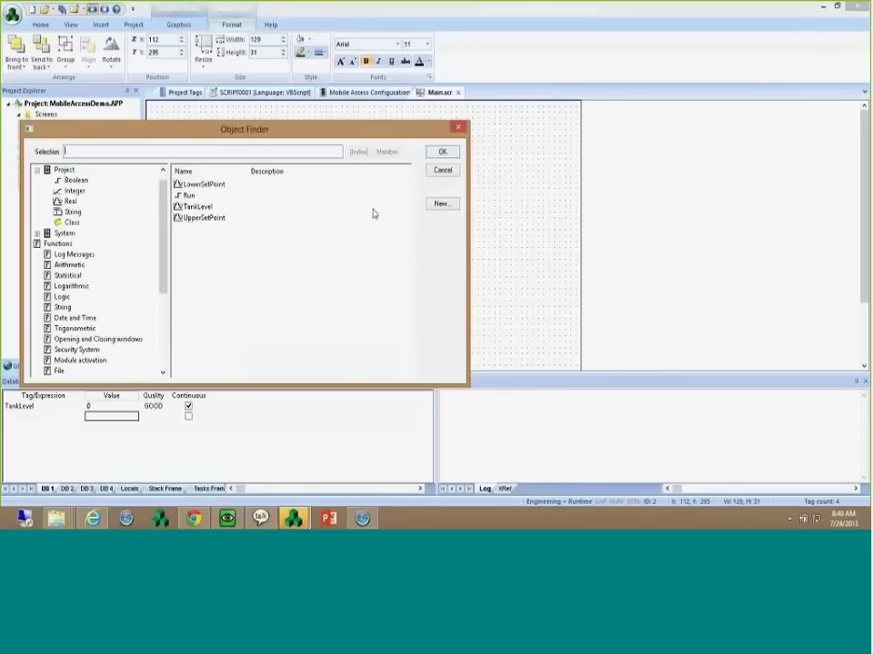
pyautogui.doubleClick(204, 185)
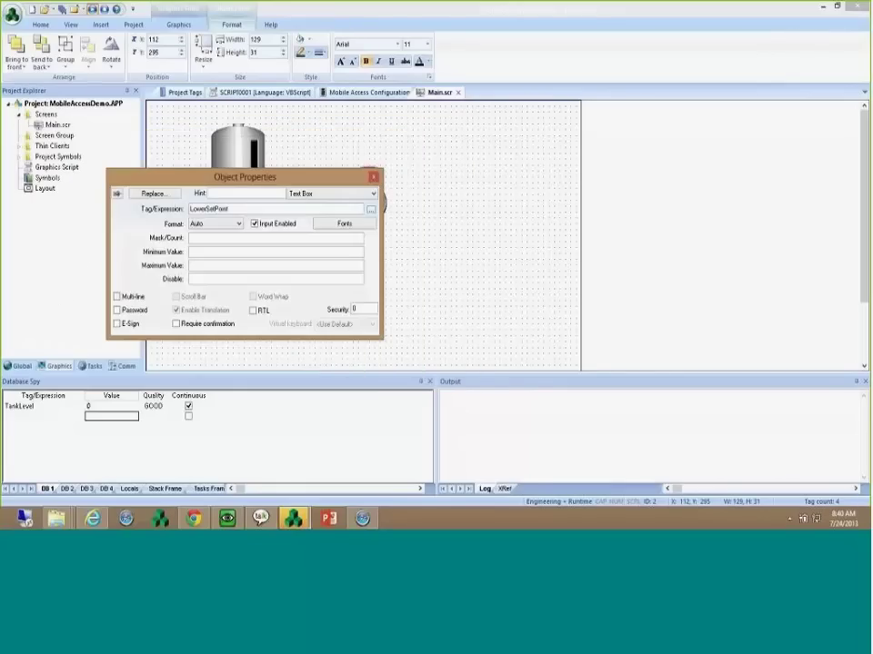
# - Paste a copy of the text box to its right and link it to UpperSetPoint
pyautogui.moveTo(306, 178); pyautogui.dragTo(292, 304)
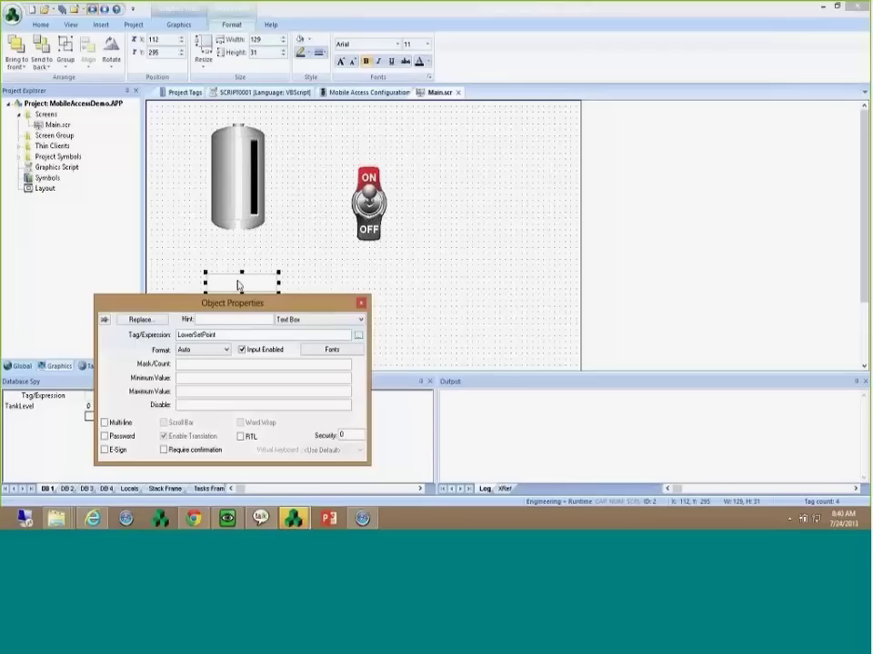
pyautogui.hotkey('ctrl', 'v')
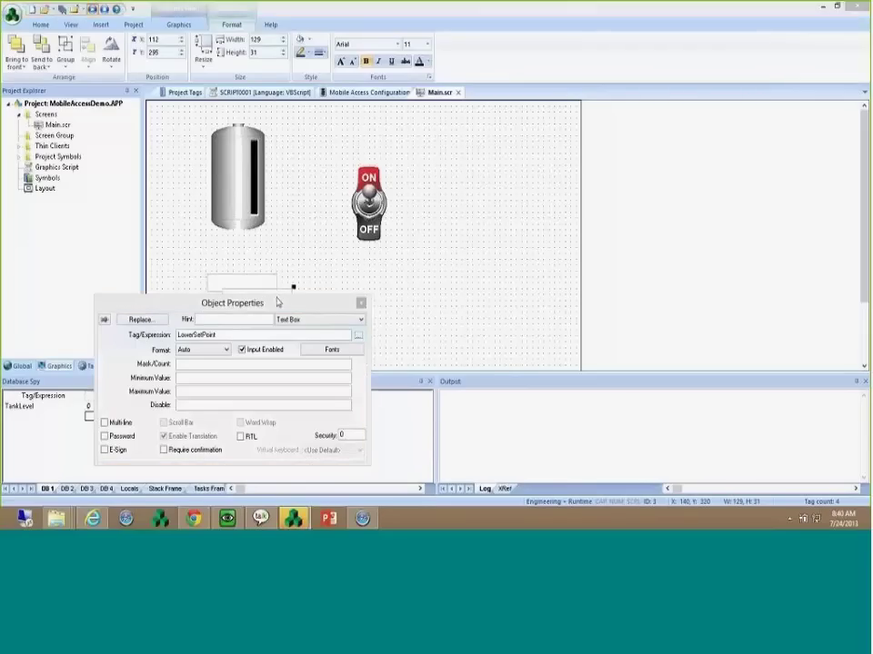
pyautogui.click(276, 296)
pyautogui.moveTo(275, 296); pyautogui.dragTo(352, 278)
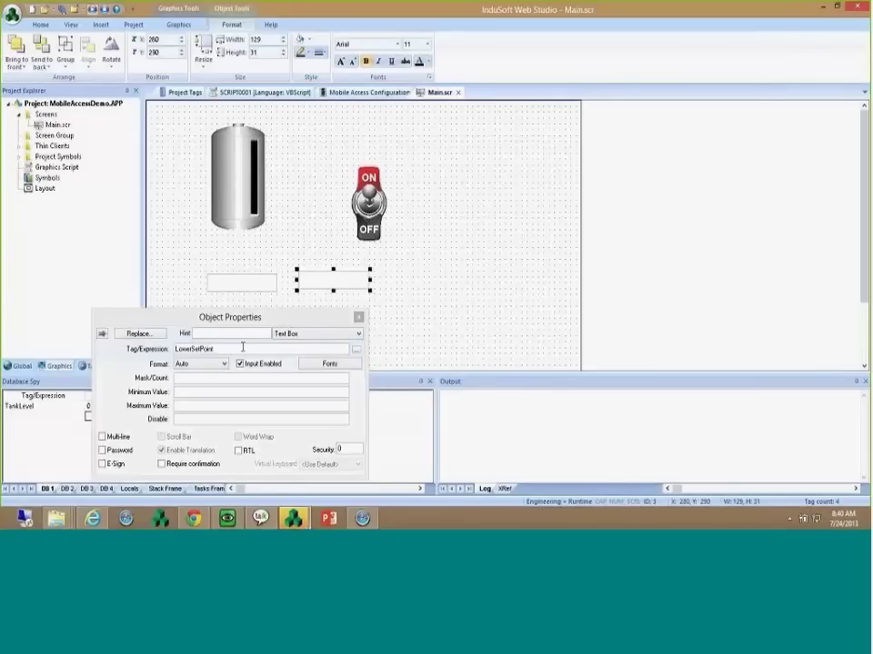
pyautogui.click(356, 349)
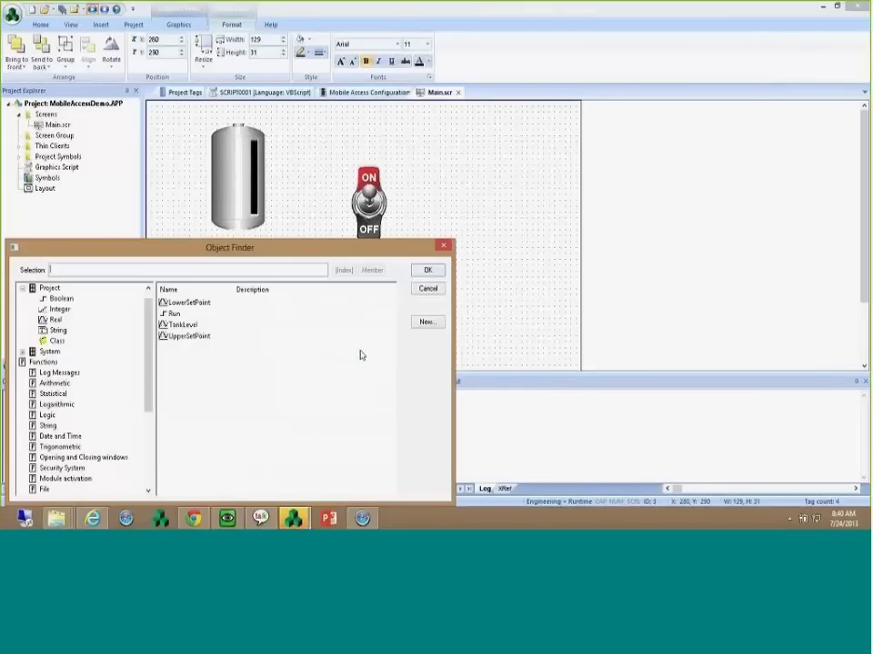
pyautogui.doubleClick(251, 339)
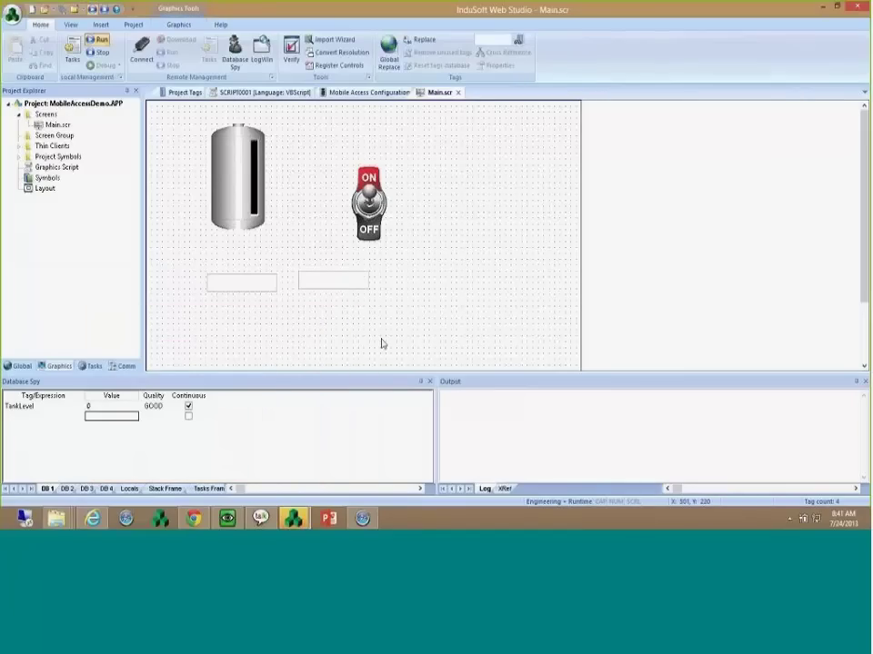
# - In the running project, enter 80 in the right field and 20 in the left field, then return to Web Studio
pyautogui.moveTo(293, 518)
pyautogui.click(354, 450)
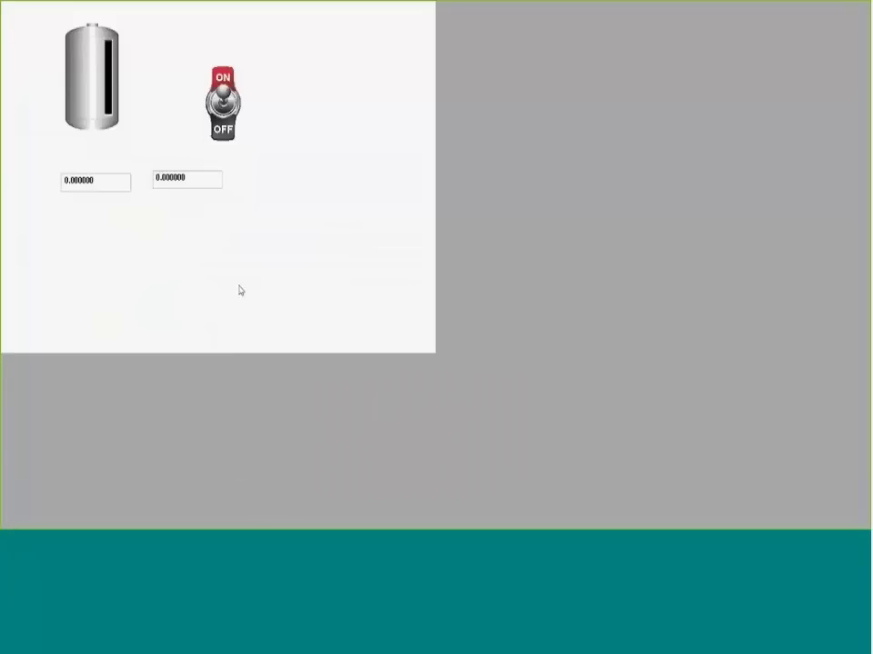
pyautogui.click(188, 180)
pyautogui.doubleClick(188, 180)
pyautogui.write('80')
pyautogui.doubleClick(111, 185)
pyautogui.write('20')
pyautogui.click(380, 42)
pyautogui.hotkey('alt', 'Tab')
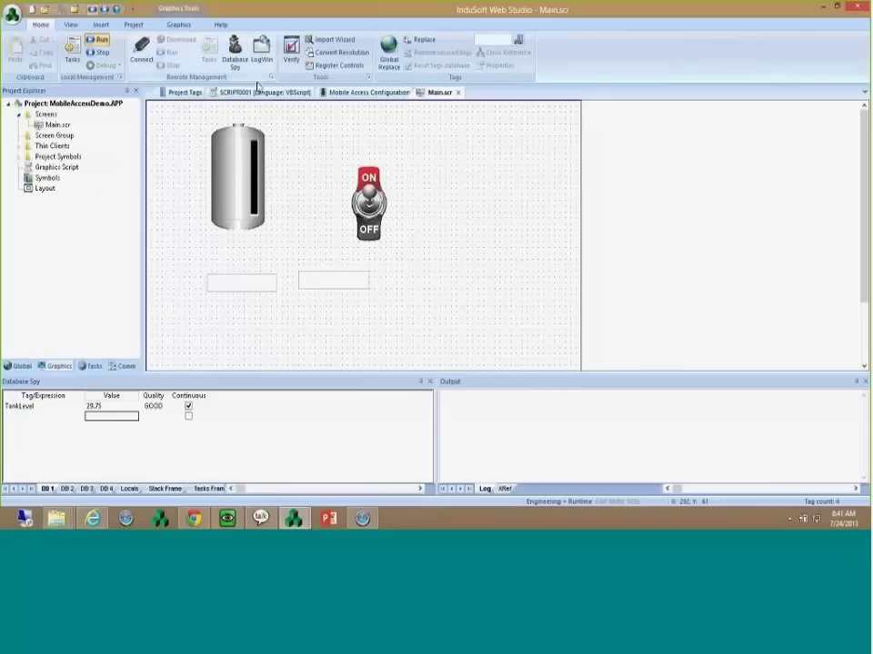
# - Select UpperSetPoint and LowerSetPoint in Project Tags, then show them in the Mobile Access Configuration
pyautogui.click(183, 92)
pyautogui.click(200, 160)
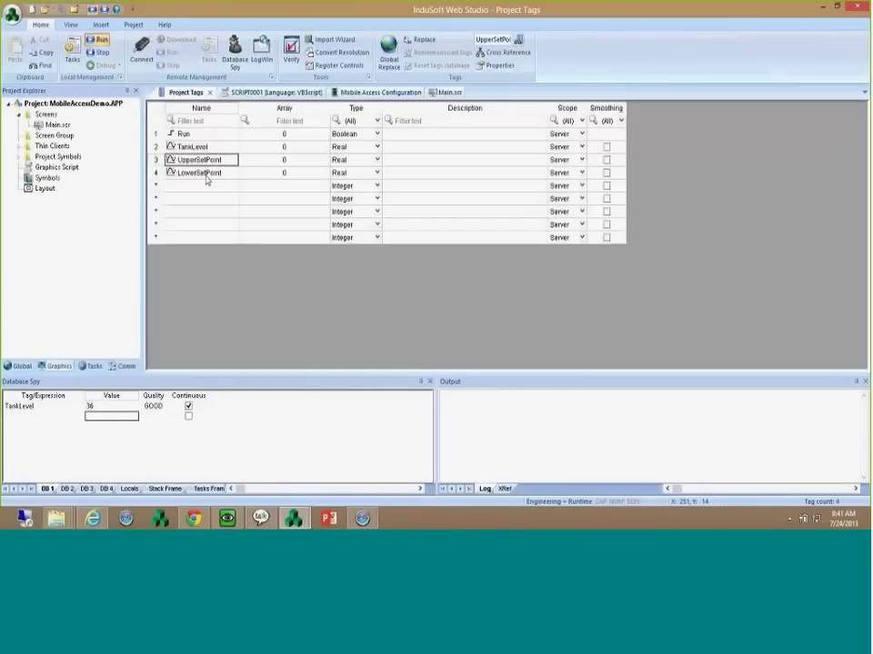
pyautogui.keyDown('shift'); pyautogui.click(206, 178); pyautogui.keyUp('shift')
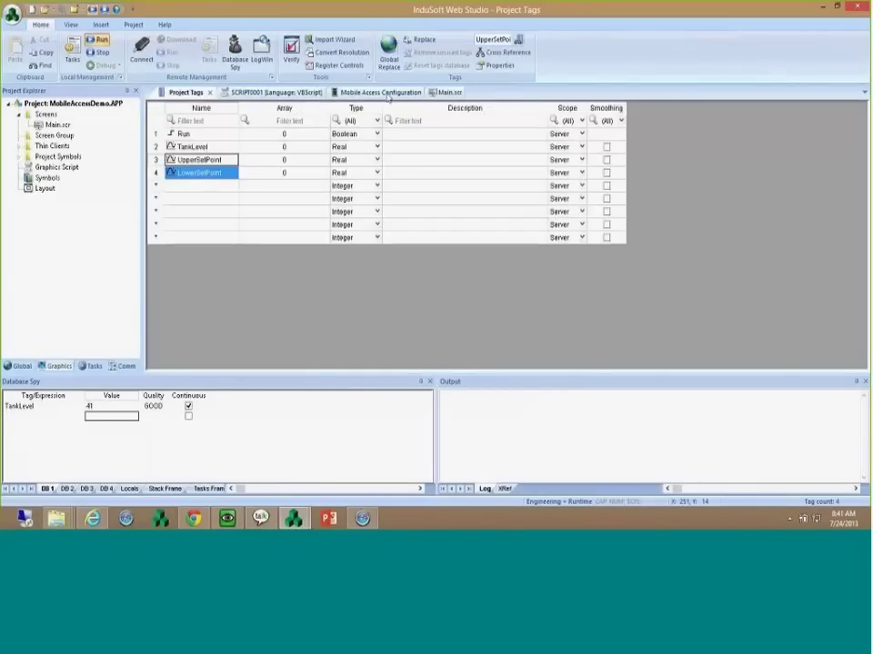
pyautogui.click(375, 92)
pyautogui.click(300, 319)
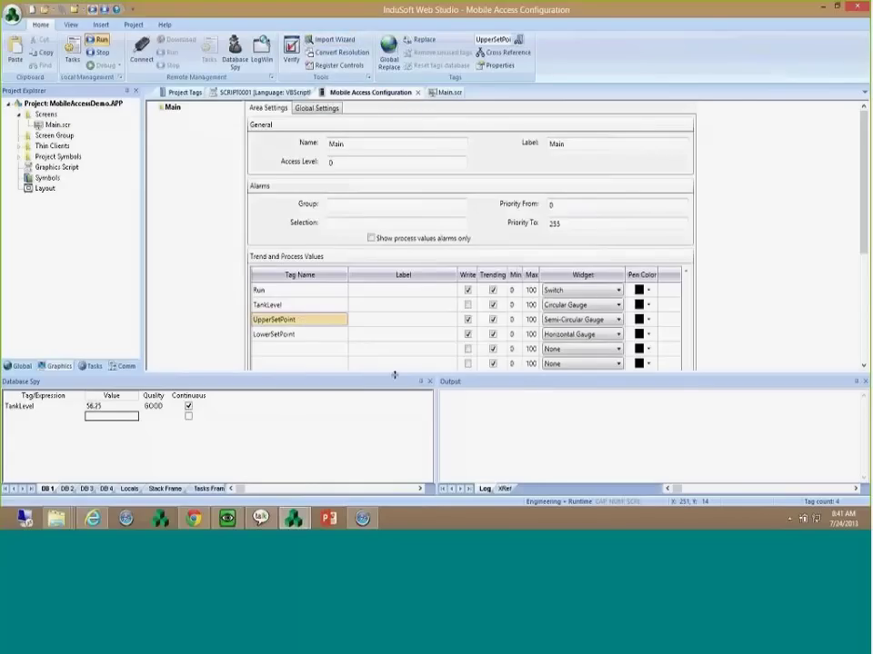
# - Log on to Mobile Access as Guest, open Process Values, and narrow the Chrome window
pyautogui.click(202, 524)
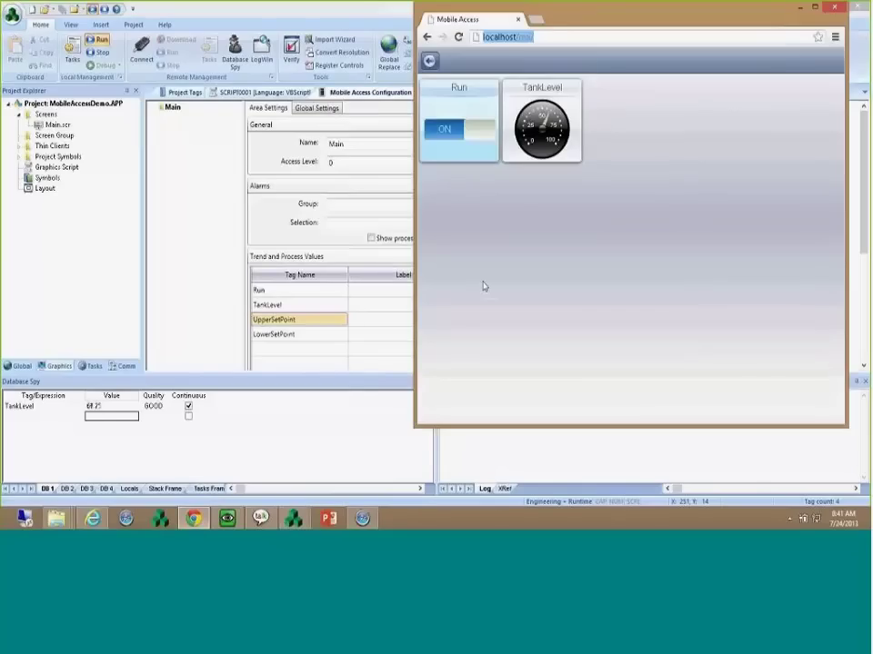
pyautogui.click(627, 233)
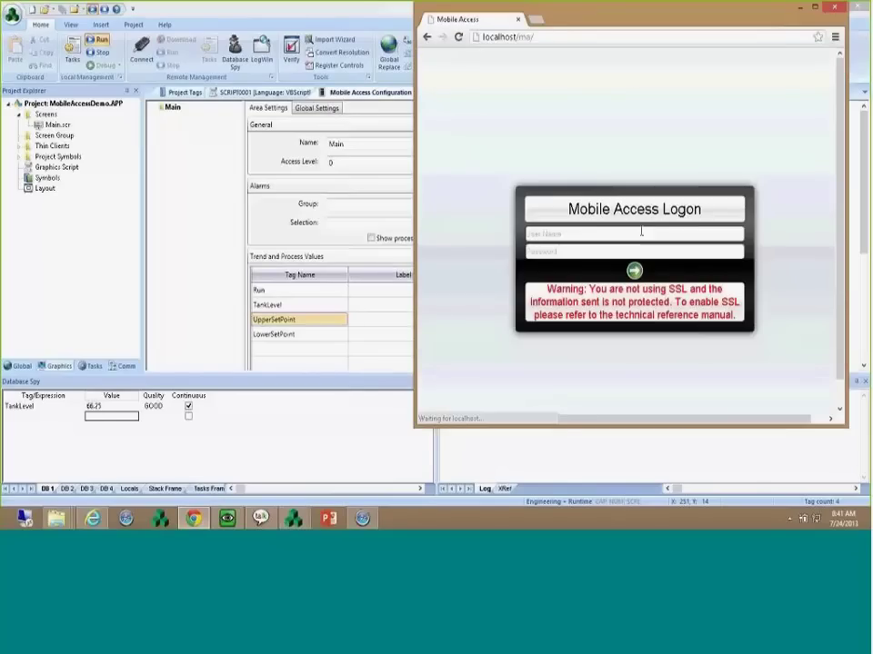
pyautogui.write('Guest')
pyautogui.press('Return')
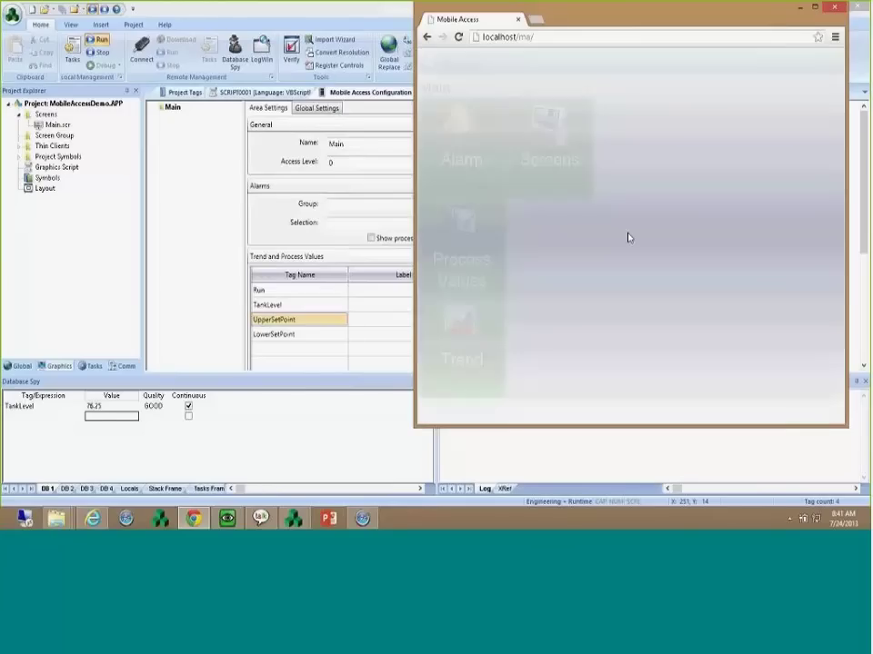
pyautogui.click(468, 238)
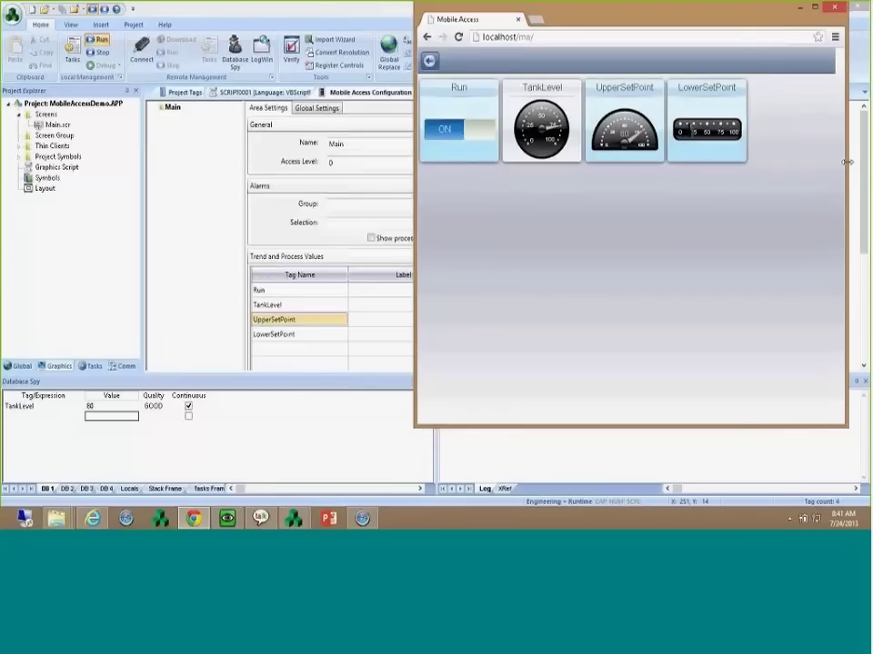
pyautogui.moveTo(846, 169); pyautogui.dragTo(600, 169)
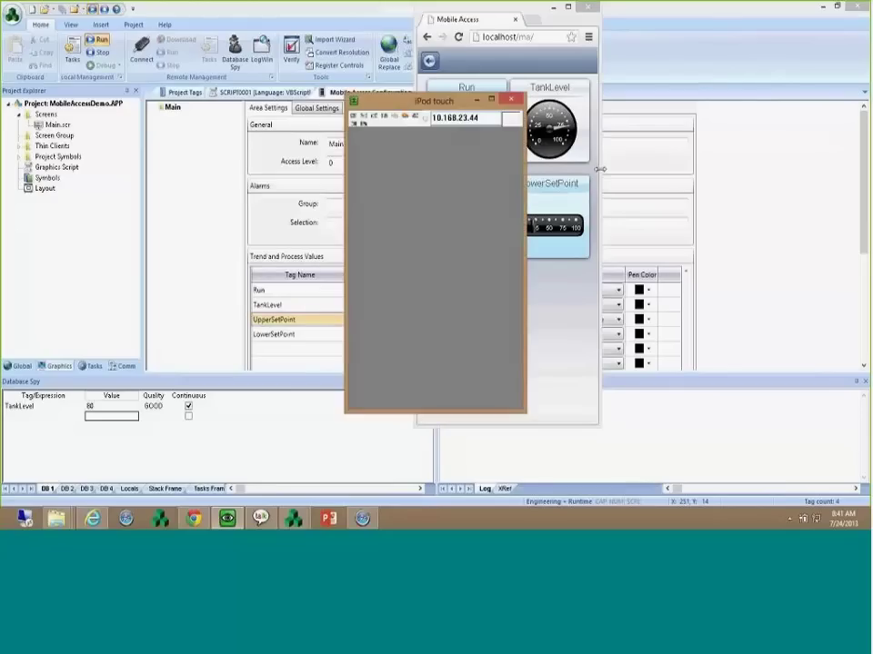
# - Place the iPod emulator beside the browser, rotate it to landscape, then close the browser
pyautogui.click(588, 309)
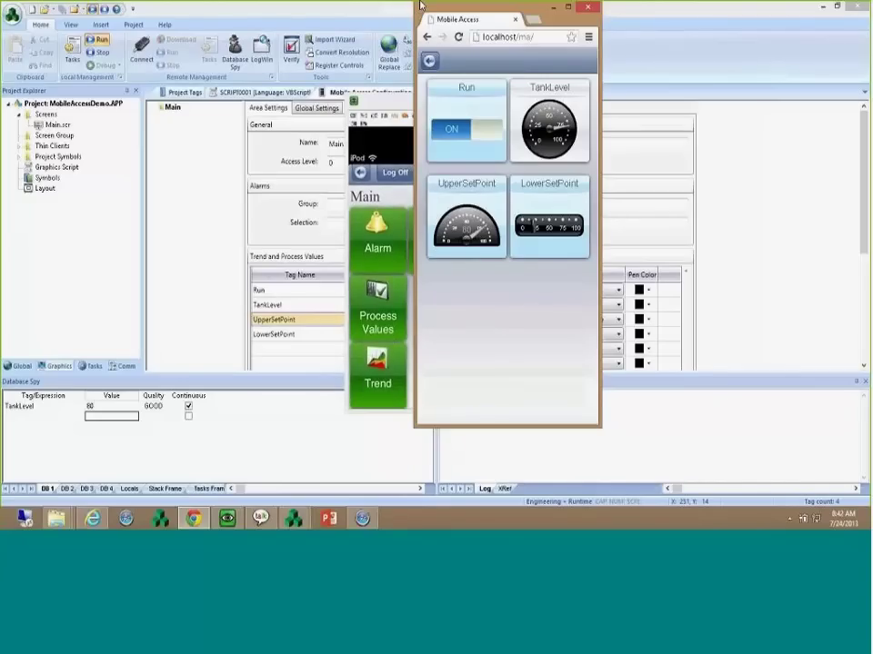
pyautogui.moveTo(401, 93); pyautogui.dragTo(237, 120)
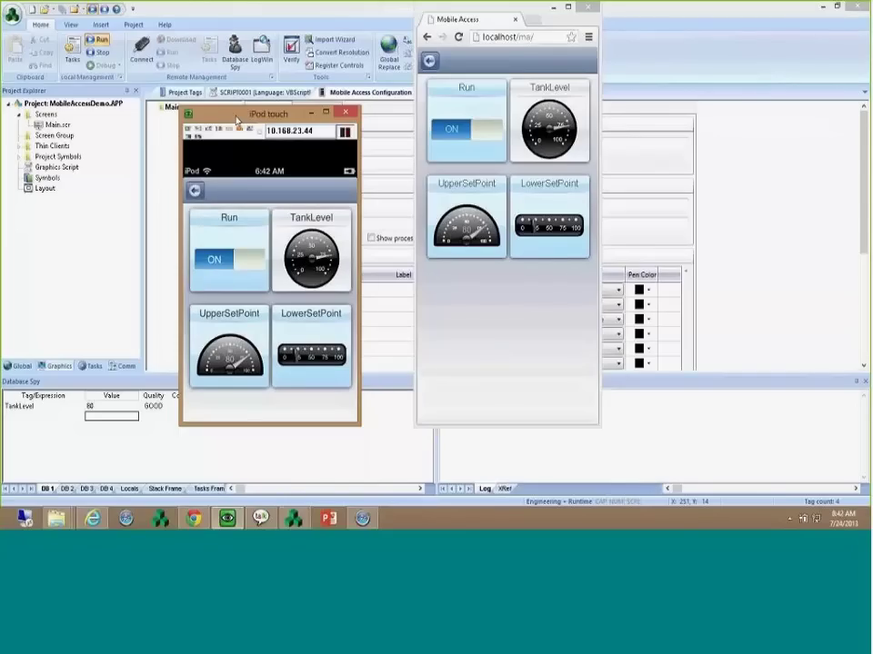
pyautogui.hotkey('ctrl', 'Right')
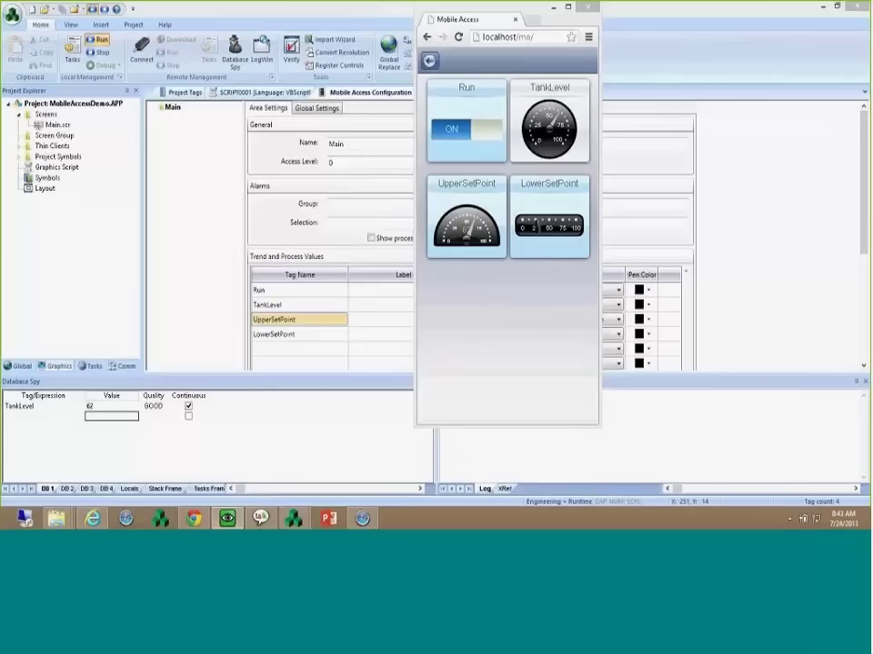
pyautogui.click(65, 290)
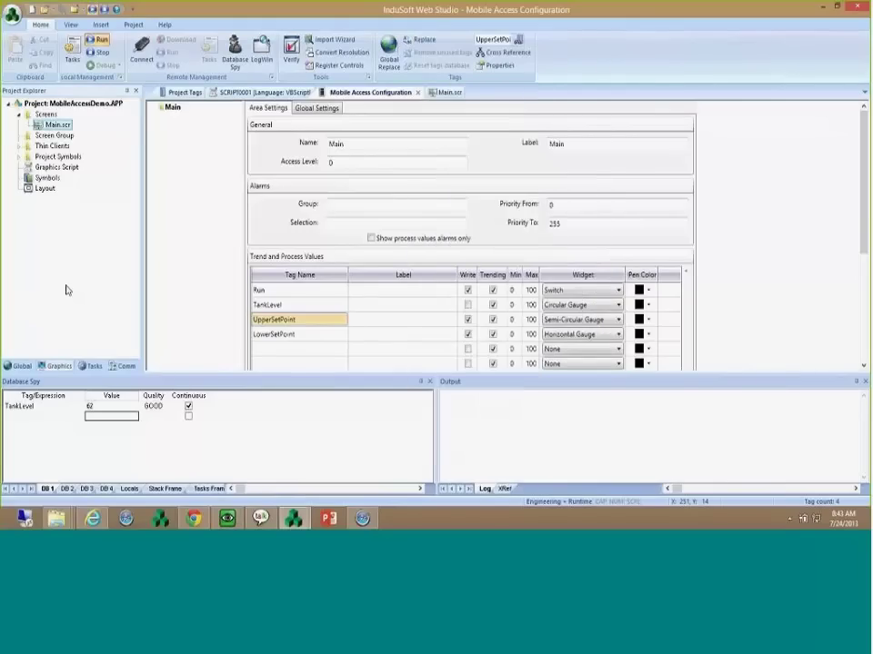
# - Insert a new alarm worksheet under the Alarms folder
pyautogui.click(92, 365)
pyautogui.click(47, 115)
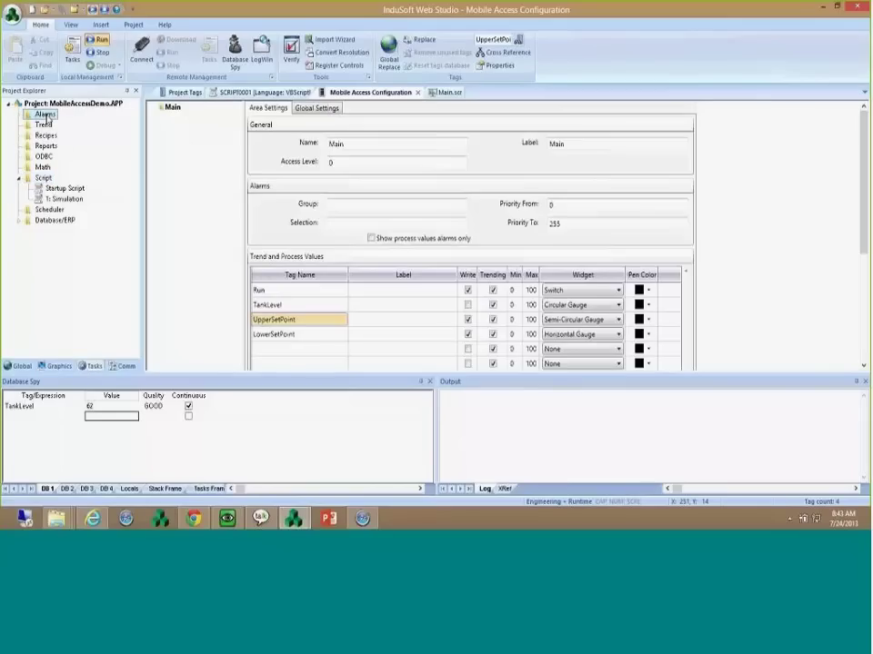
pyautogui.rightClick(47, 118)
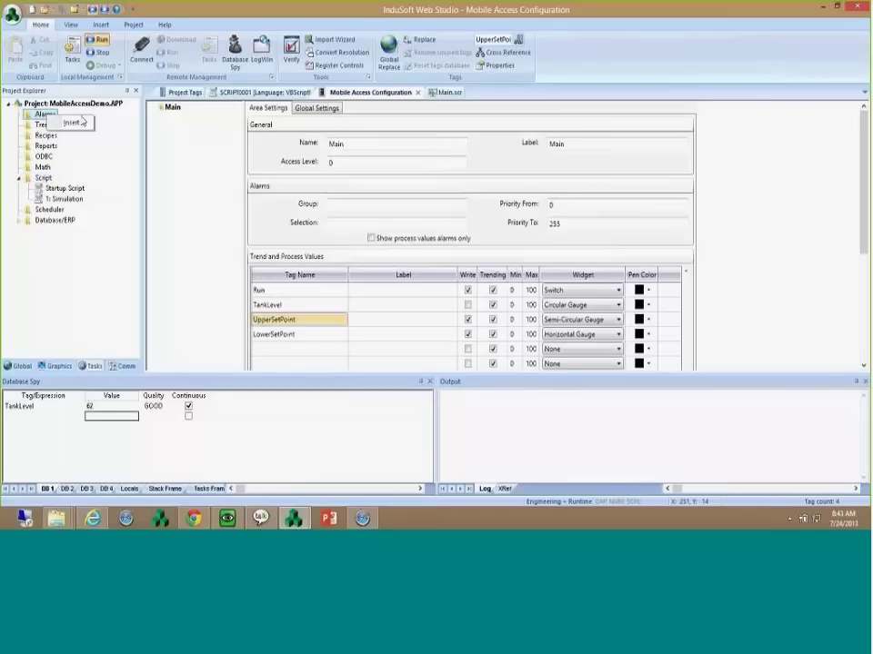
pyautogui.click(80, 124)
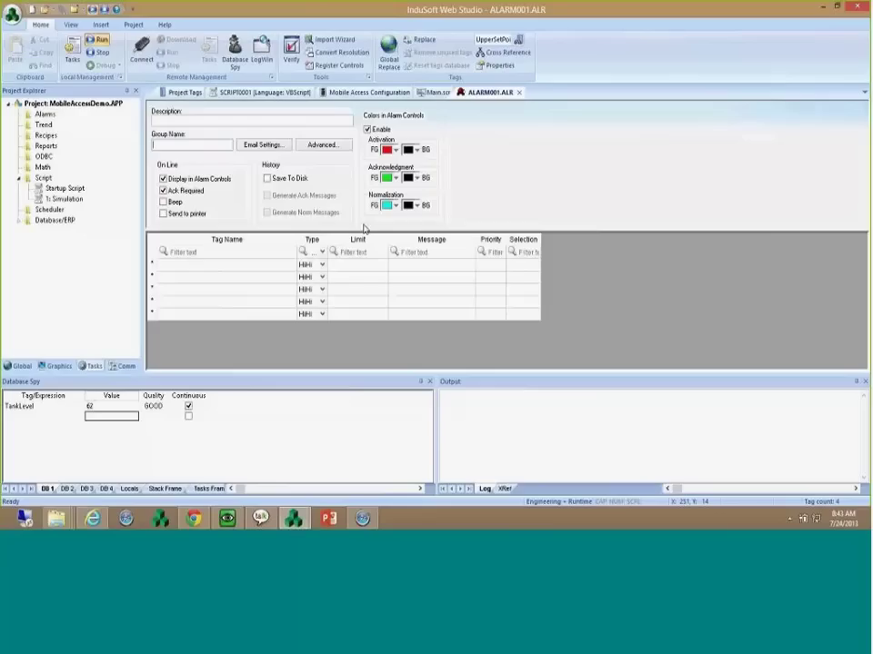
# - Add a TankLevel HiHi alarm with limit 80, message 'Hi Level', selection TL
pyautogui.click(278, 264)
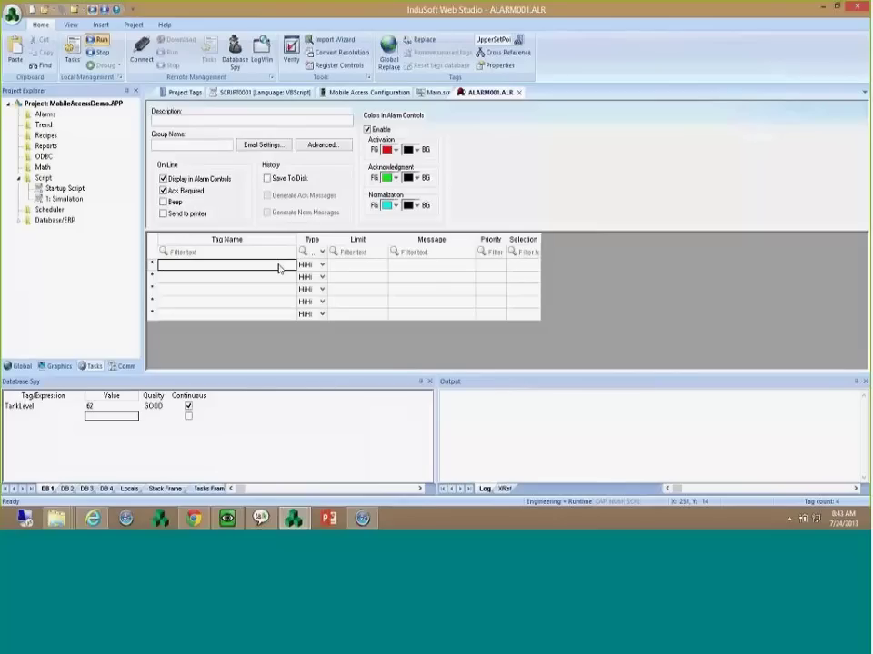
pyautogui.click(277, 287)
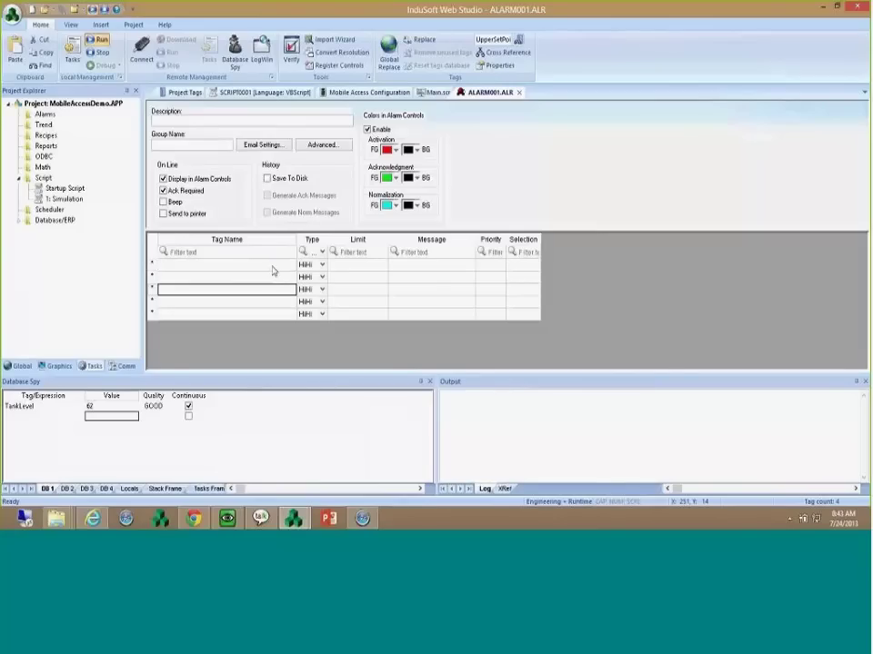
pyautogui.doubleClick(275, 264)
pyautogui.doubleClick(389, 206)
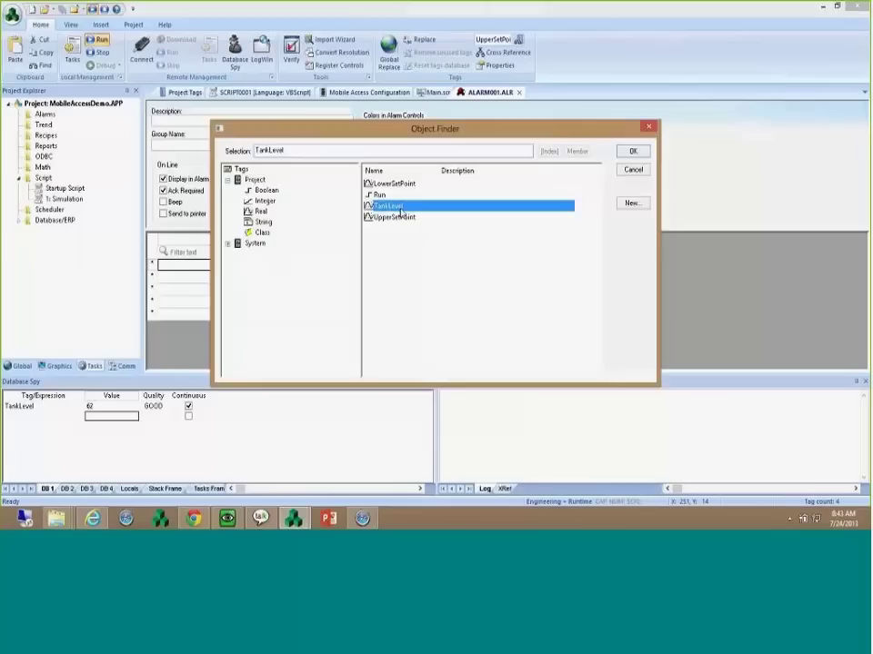
pyautogui.click(336, 264)
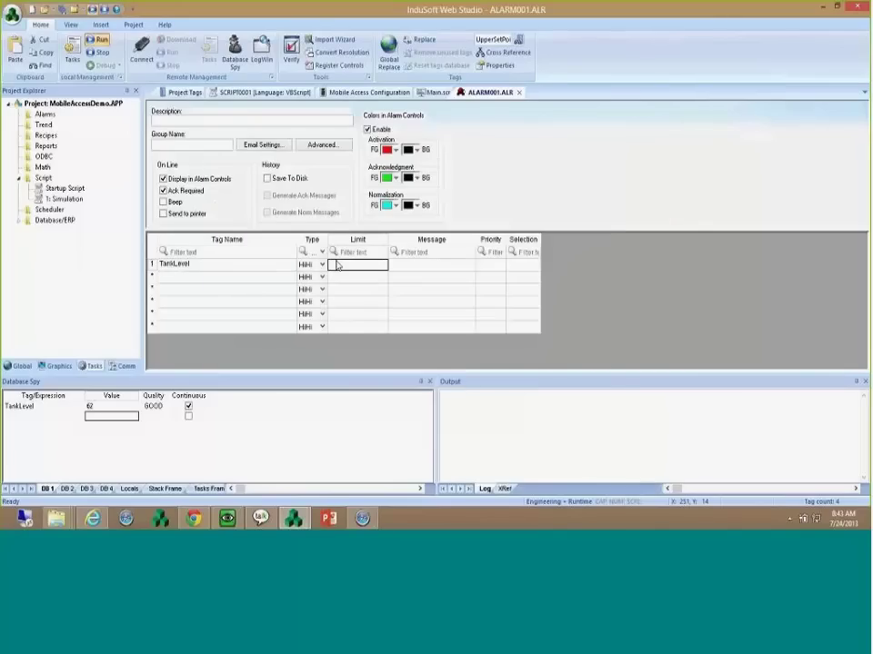
pyautogui.write('80')
pyautogui.press('Return')
pyautogui.press('Tab')
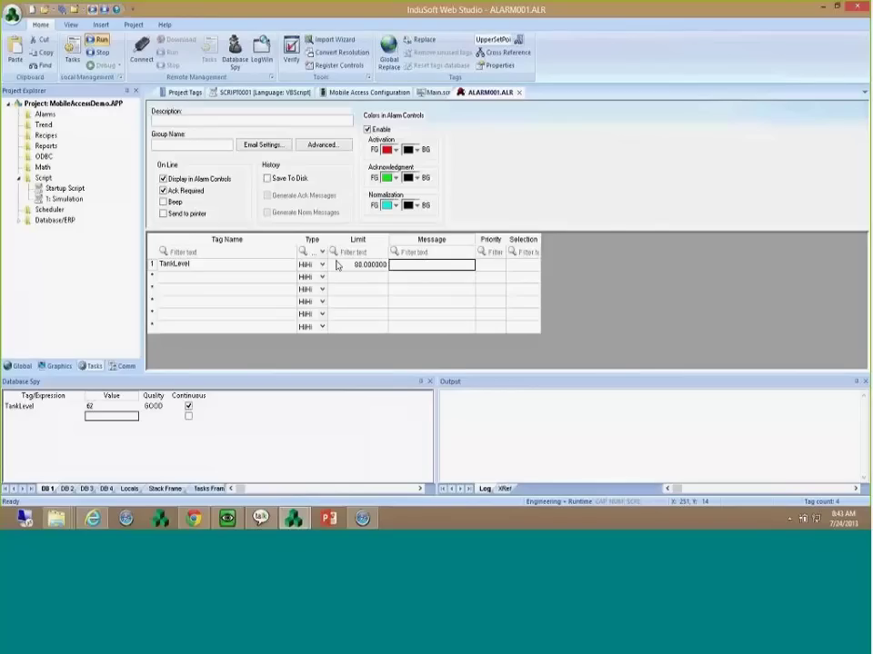
pyautogui.write('Hi Level')
pyautogui.press('Tab')
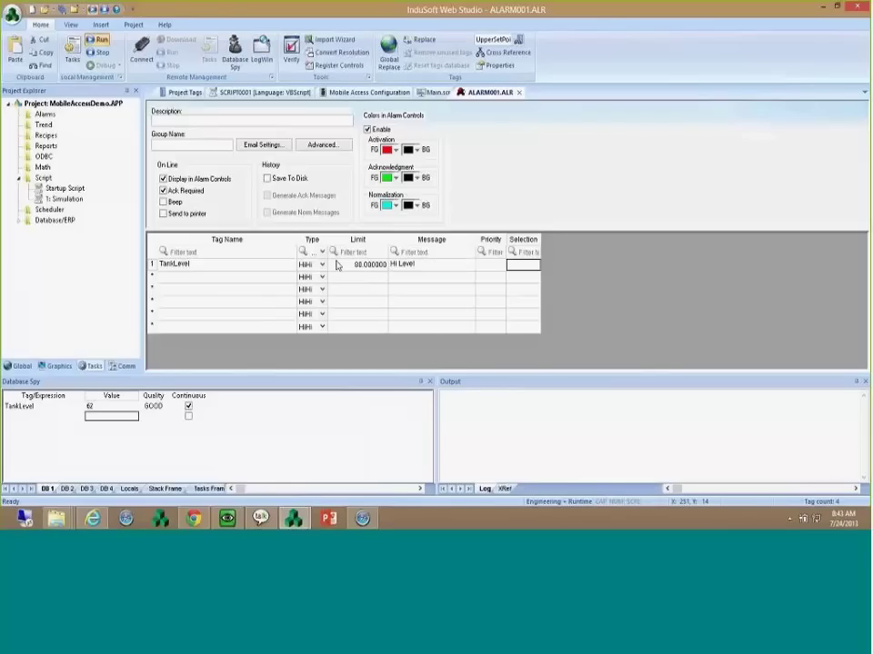
pyautogui.write('TL')
pyautogui.press('Return')
# - Add a TankLevel LoLo alarm with limit 20, message 'Low Level', selection TL
pyautogui.press('Left')
pyautogui.press('Home')
pyautogui.write('TankLevel')
pyautogui.press('Tab')
pyautogui.press('Down')
pyautogui.press('Down')
pyautogui.press('Tab')
pyautogui.write('20')
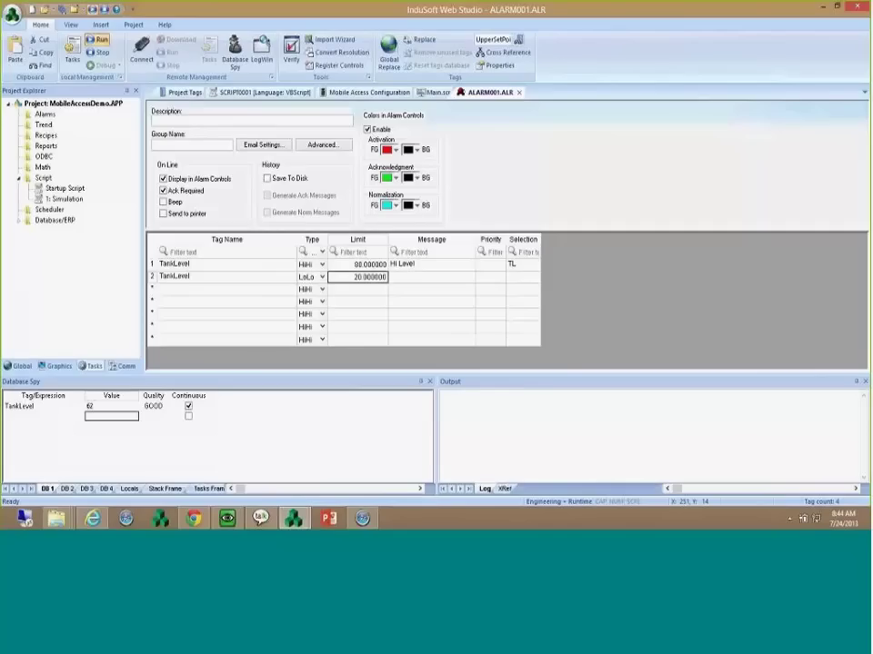
pyautogui.press('Tab')
pyautogui.write('Low Level')
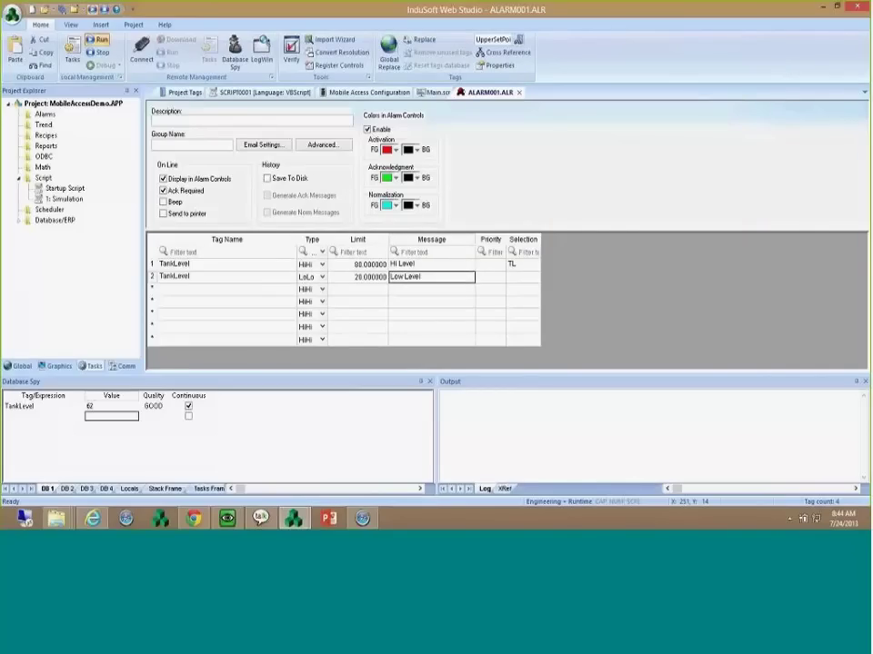
pyautogui.press('Tab')
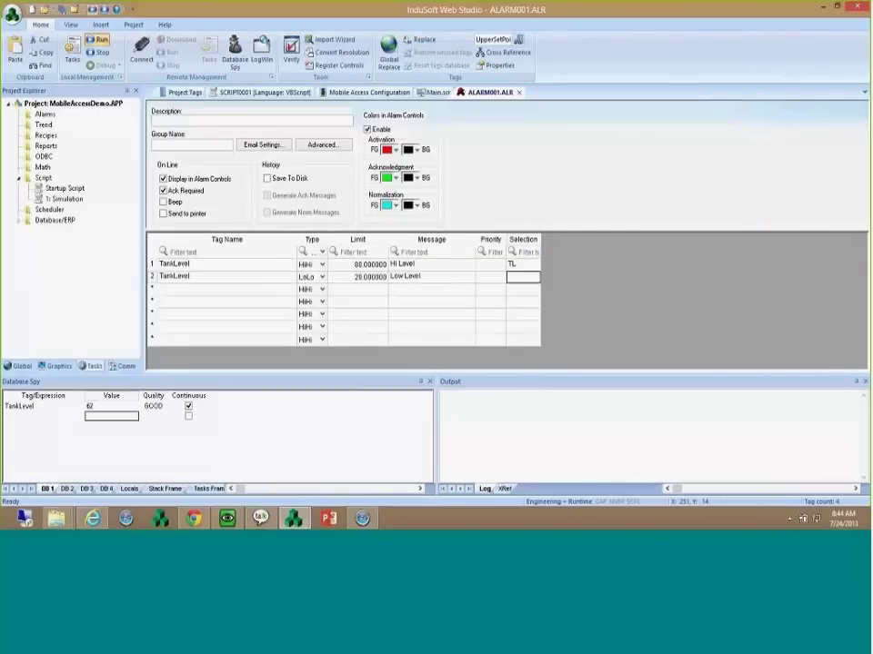
pyautogui.write('TL')
pyautogui.press('Tab')
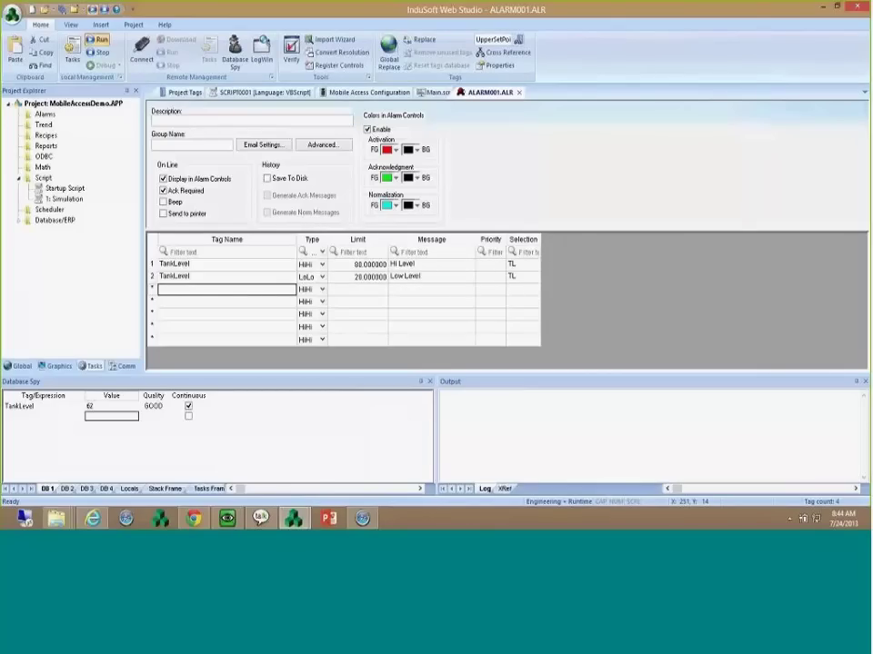
# - Add an UpperSetPoint alarm with limit 90, message 'Set Point Too high', selection SP
pyautogui.click(280, 289)
pyautogui.click(243, 278)
pyautogui.doubleClick(243, 289)
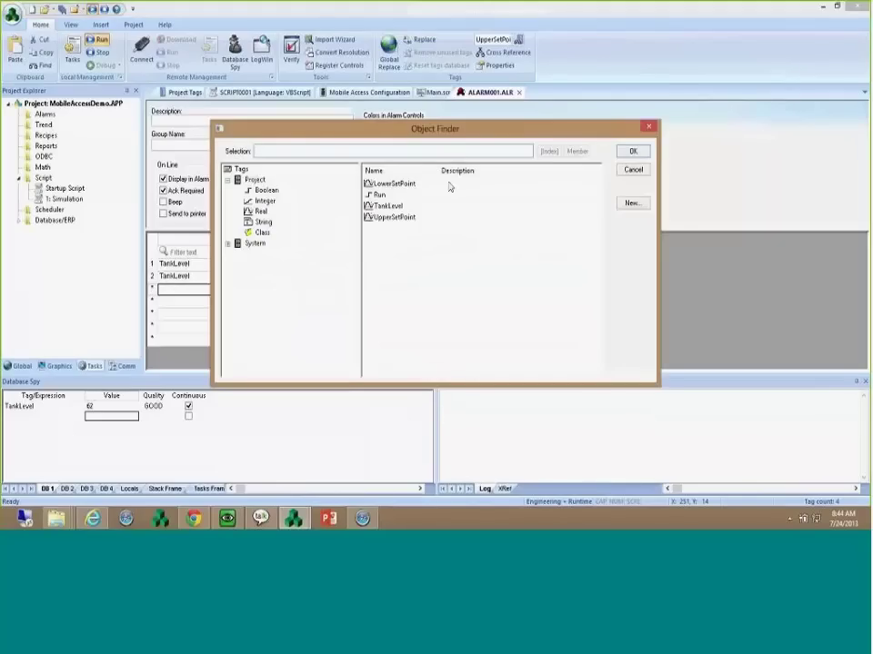
pyautogui.doubleClick(395, 231)
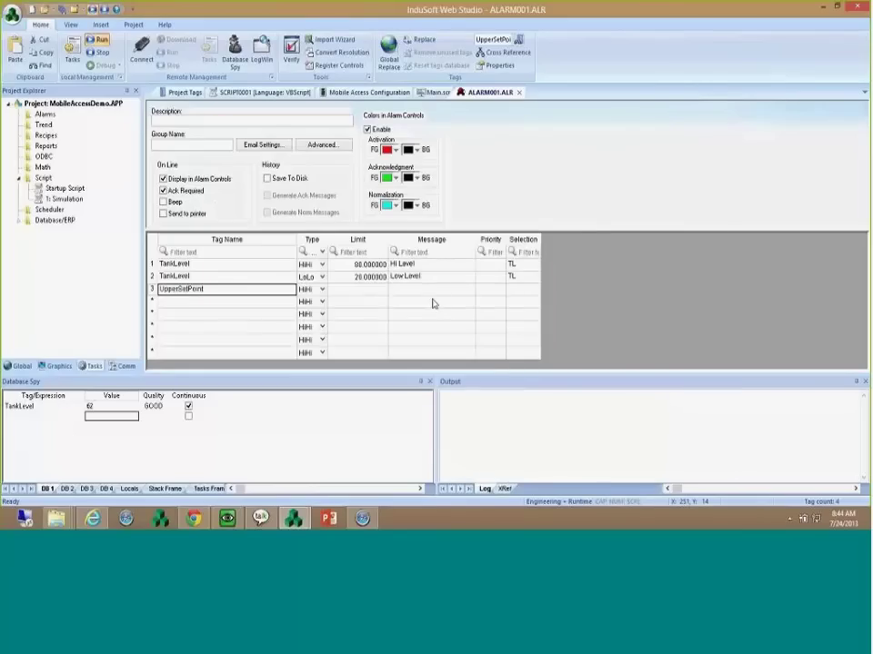
pyautogui.click(369, 290)
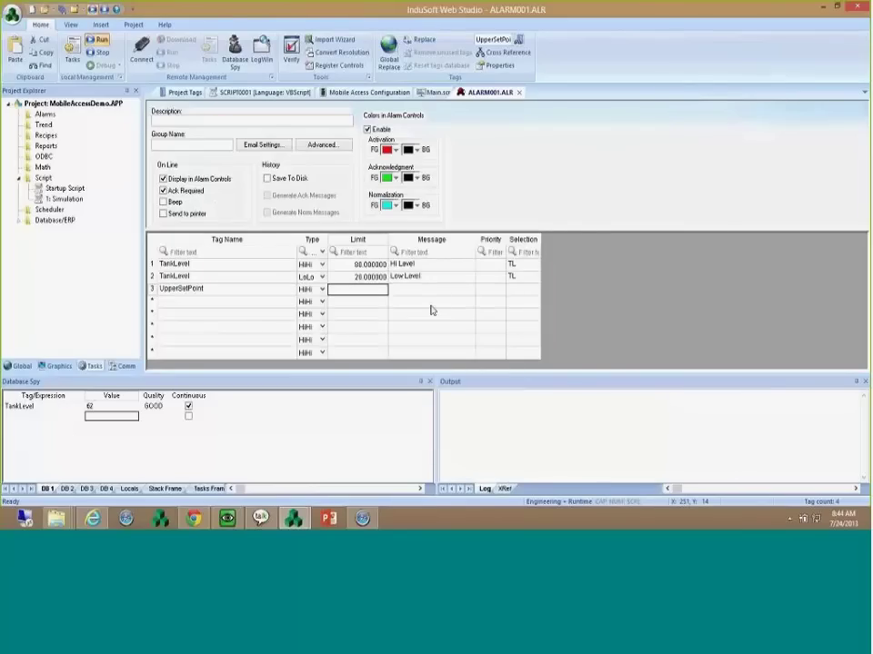
pyautogui.write('90')
pyautogui.press('Return')
pyautogui.click(439, 293)
pyautogui.write('Se')
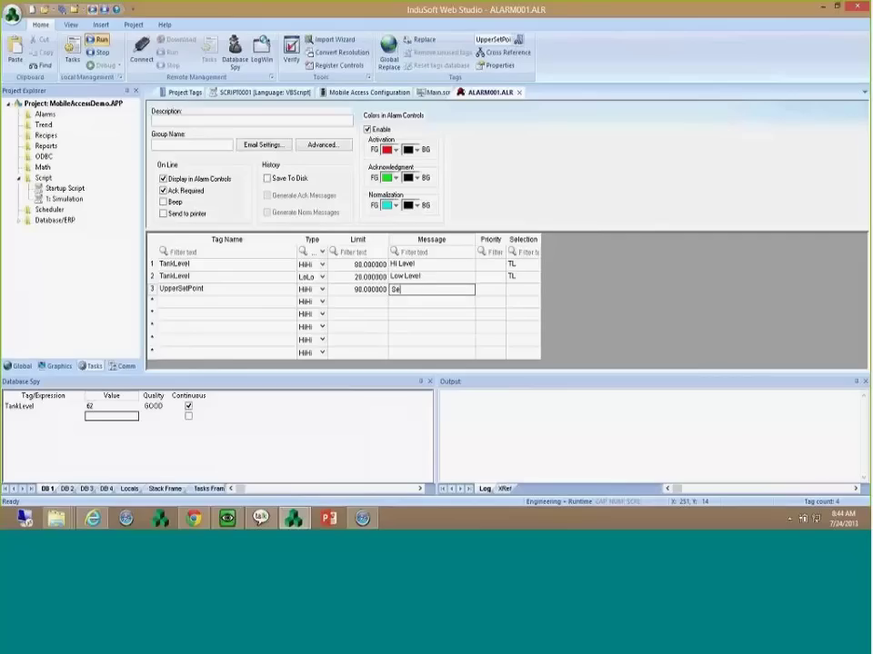
pyautogui.write('t Point Too high')
pyautogui.press('Tab')
pyautogui.press('Tab')
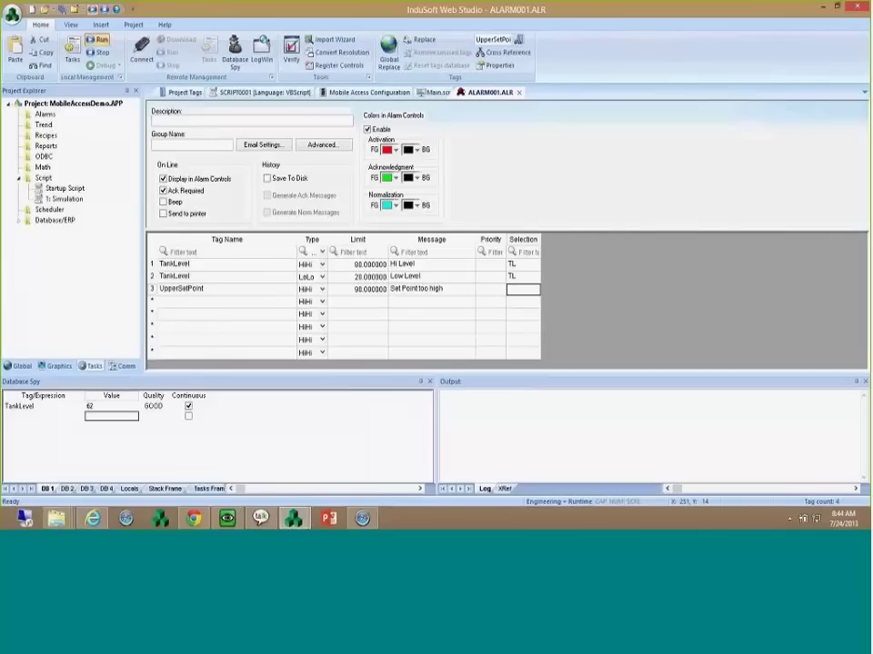
pyautogui.write('SP')
pyautogui.hotkey('shift', 'Home')
pyautogui.press('Down')
pyautogui.press('Left')
pyautogui.press('Left')
pyautogui.press('Left')
pyautogui.press('Left')
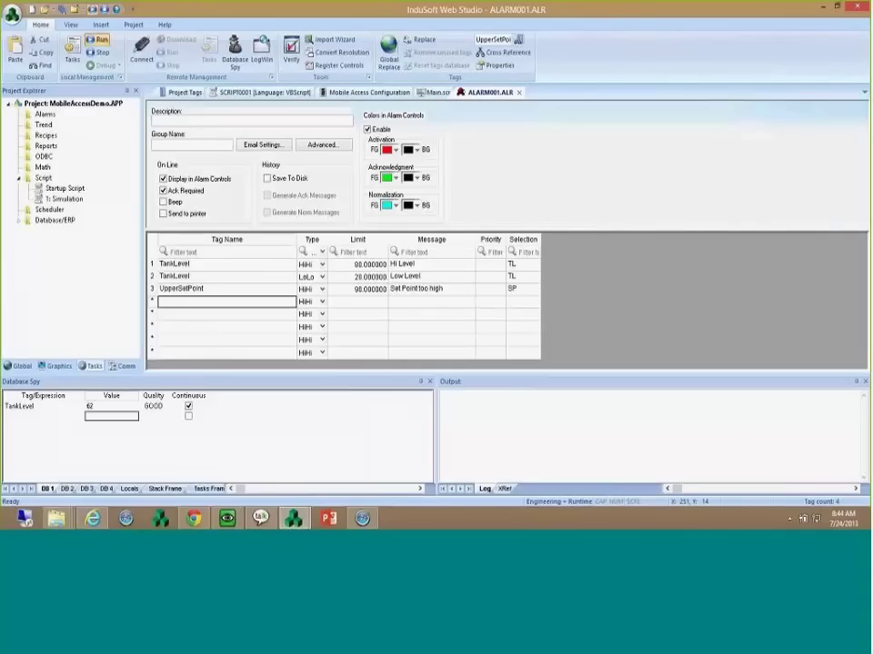
pyautogui.press('Left')
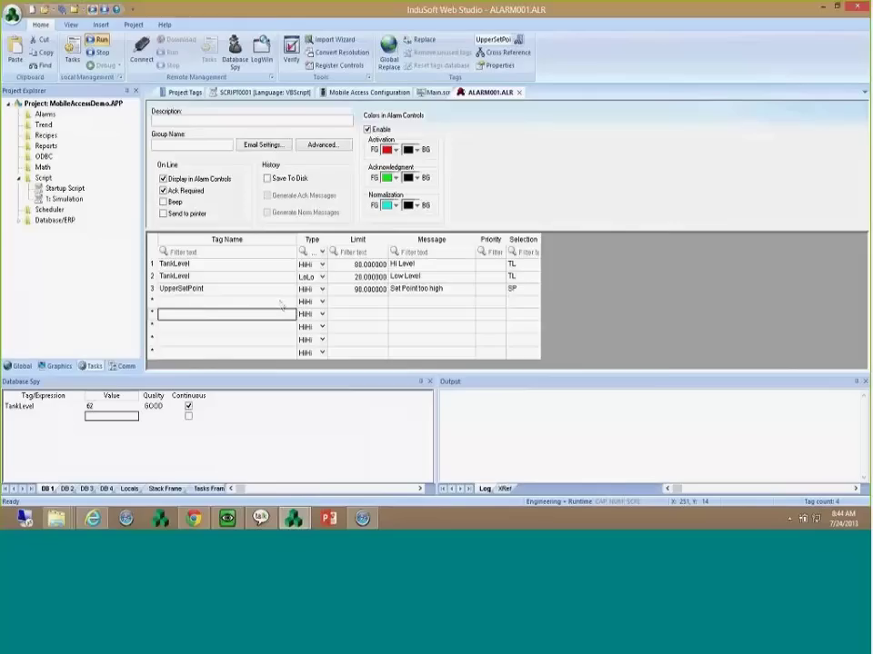
# - Add a LowerSetPoint alarm with limit 10, message 'Set Point too low', selection SP
pyautogui.doubleClick(283, 303)
pyautogui.doubleClick(392, 185)
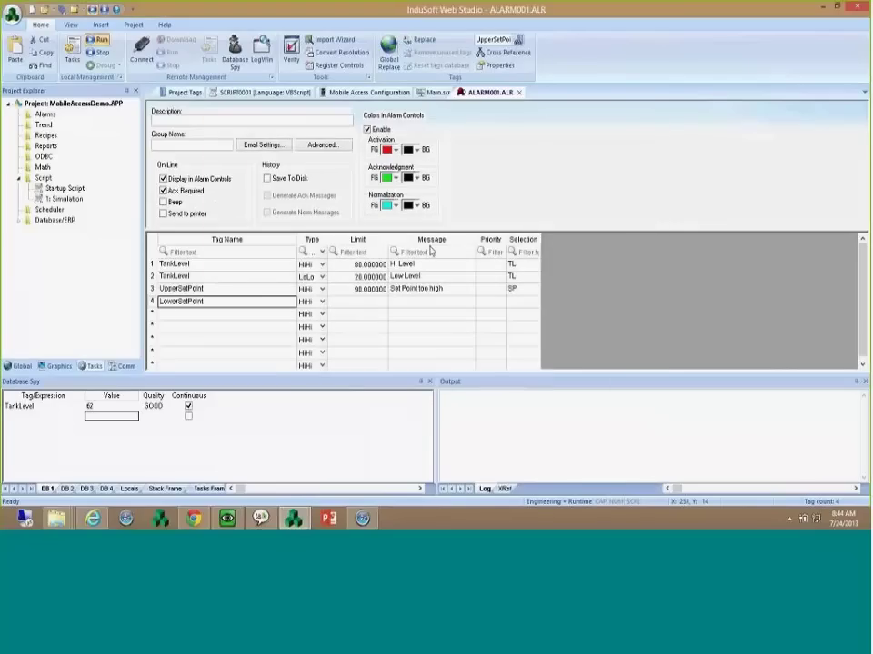
pyautogui.write('10')
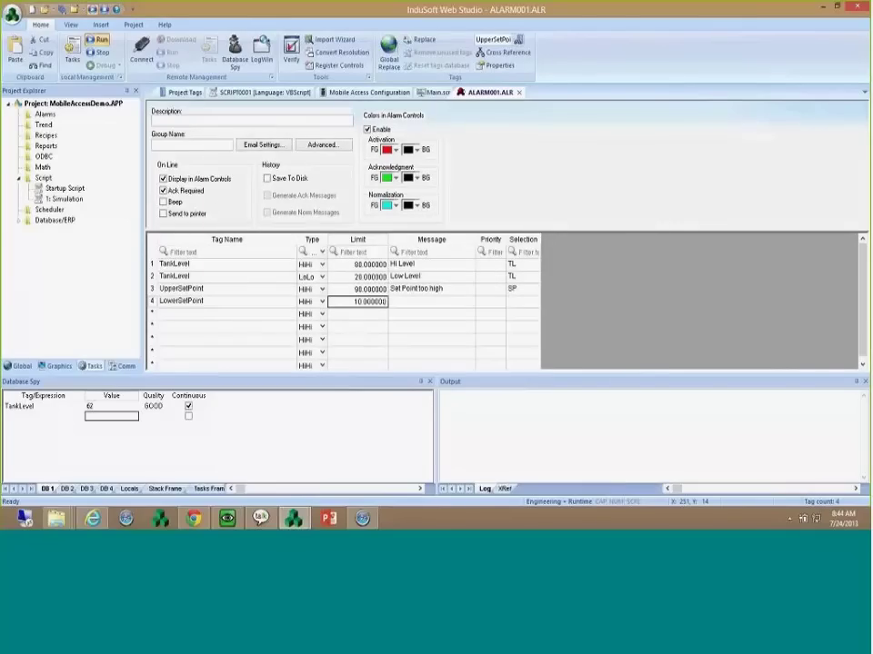
pyautogui.click(432, 288)
pyautogui.write('S')
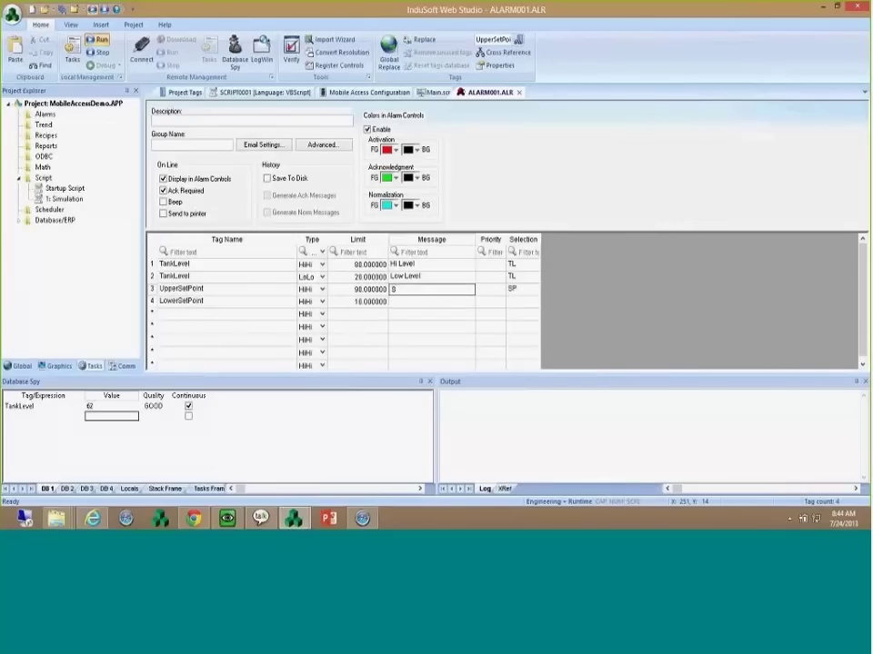
pyautogui.write('et Point too high')
pyautogui.click(432, 301)
pyautogui.write('Se')
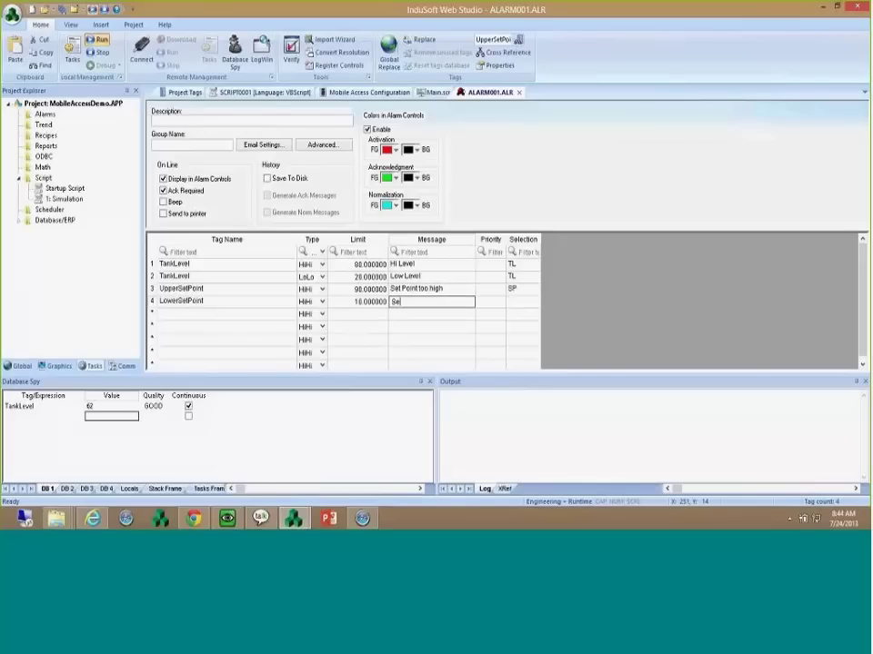
pyautogui.write('t Point too low')
pyautogui.press('Return')
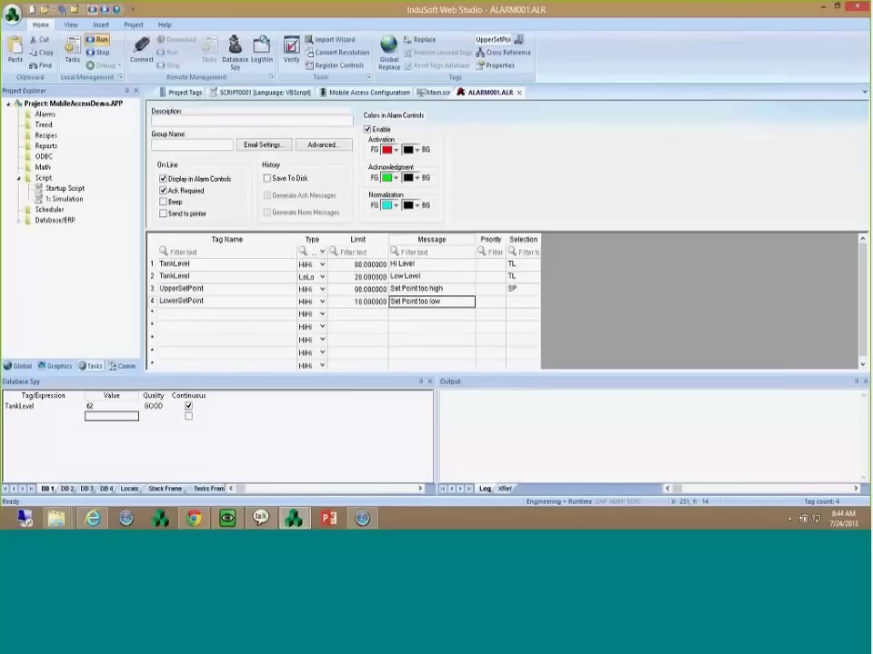
pyautogui.press('Tab')
pyautogui.press('Tab')
pyautogui.write('SP')
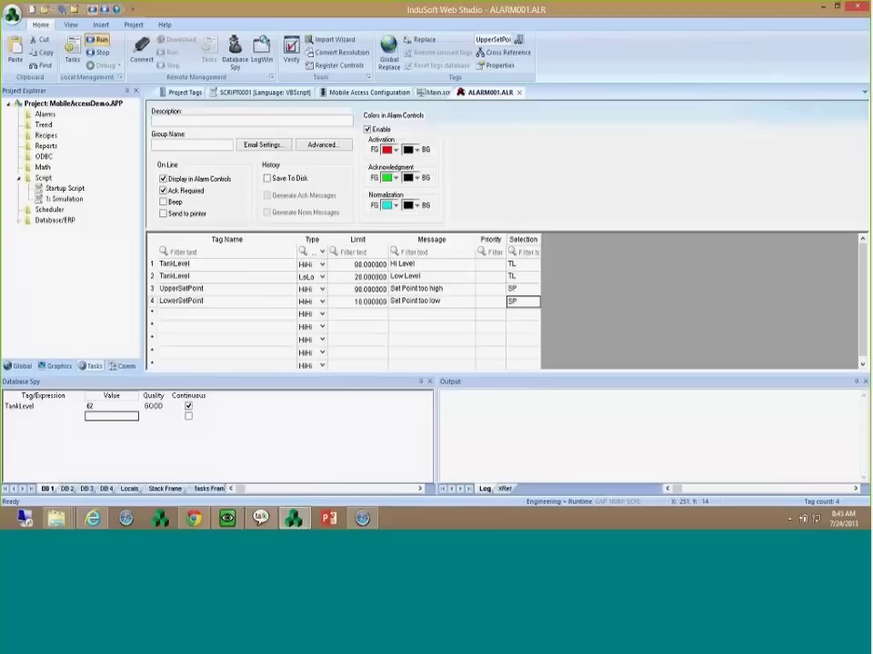
# - Save the alarm worksheet and set the LowerSetPoint alarm's type to Lo
pyautogui.hotkey('ctrl', 's')
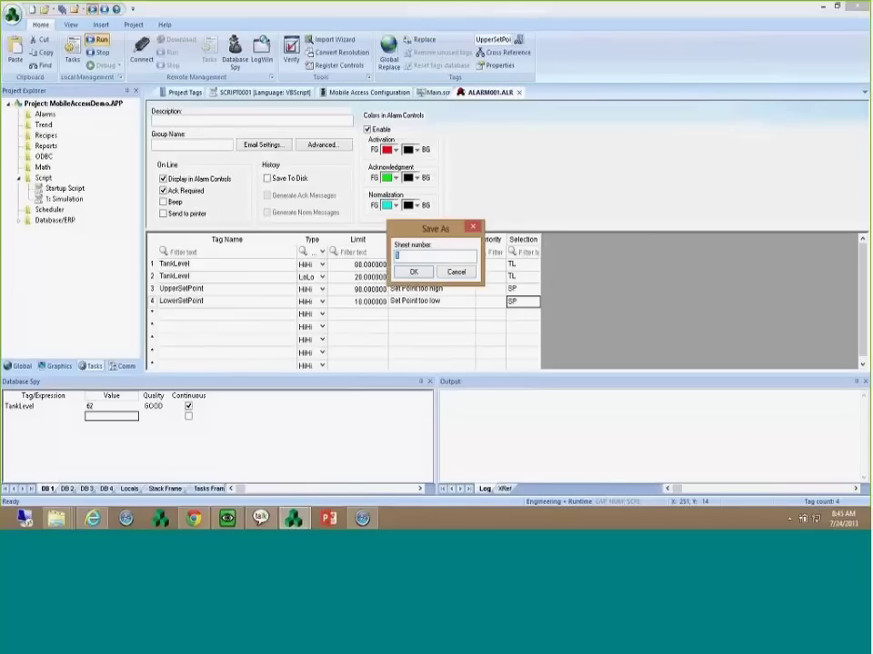
pyautogui.press('Return')
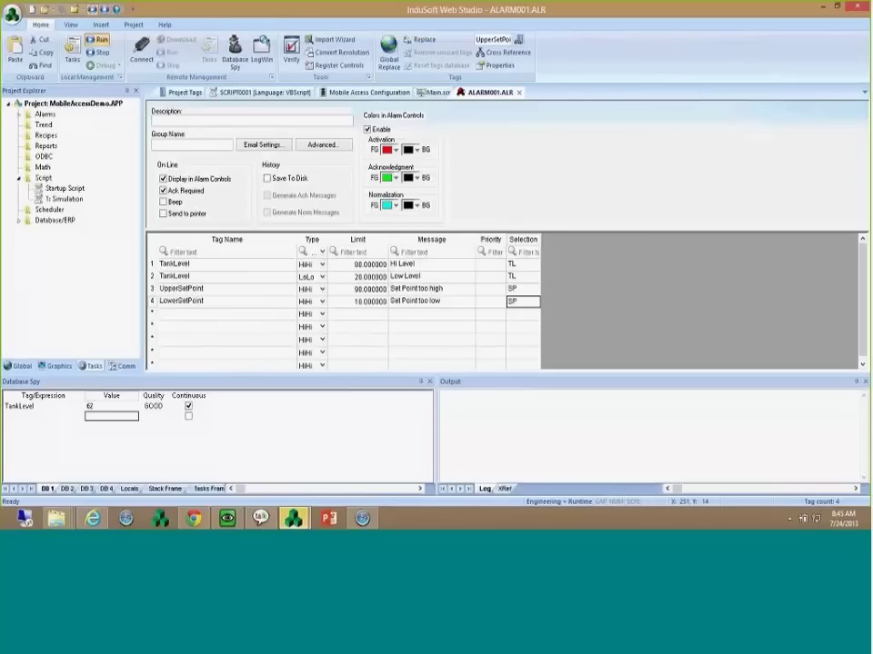
pyautogui.click(313, 302)
pyautogui.click(322, 302)
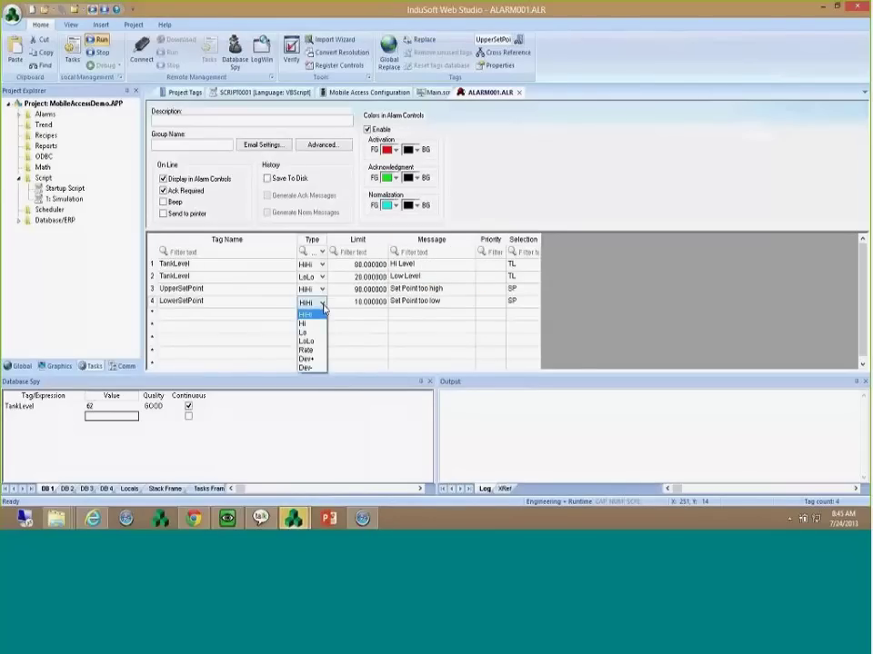
pyautogui.click(305, 332)
pyautogui.click(243, 315)
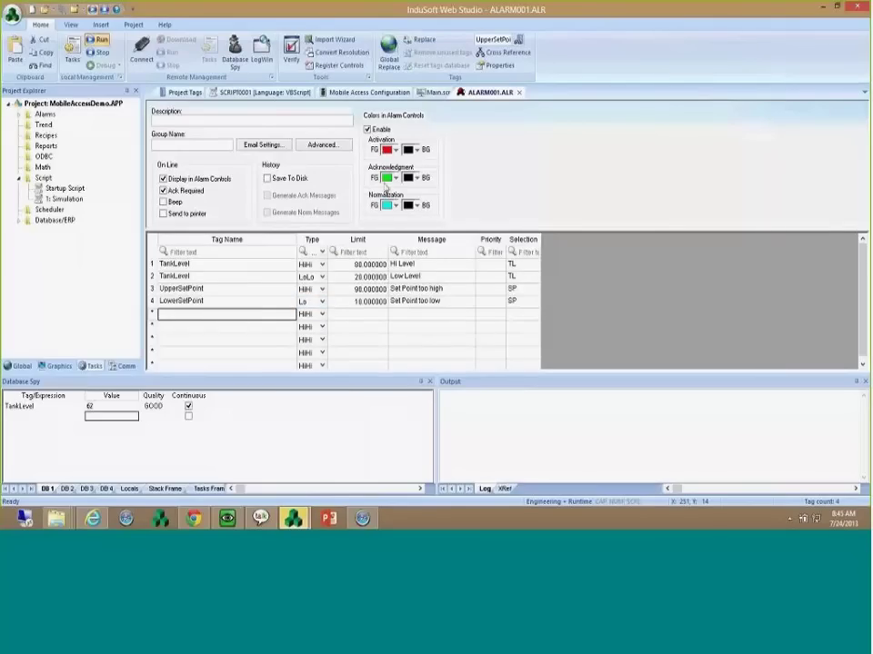
pyautogui.click(322, 303)
pyautogui.click(322, 303)
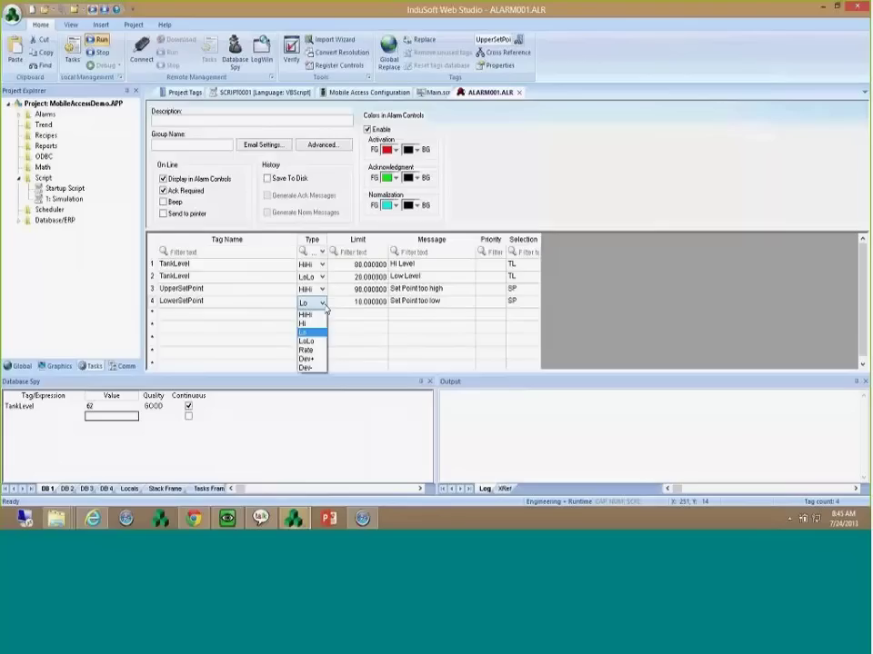
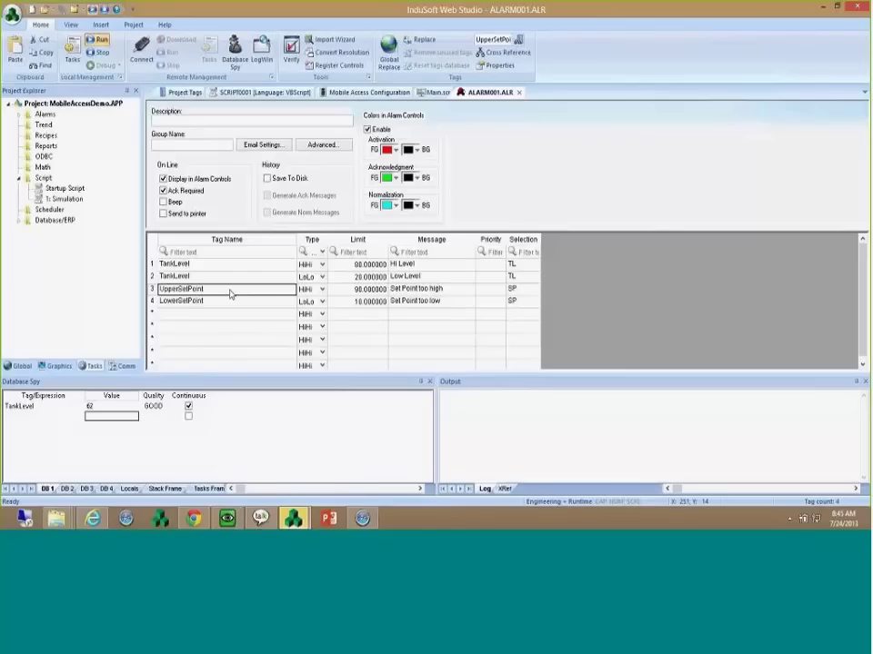
# - Bring up the iPod touch emulator and open the Mobile Access alarm list from the Main page
pyautogui.hotkey('alt', 'Tab')
pyautogui.hotkey('alt', 'Tab')
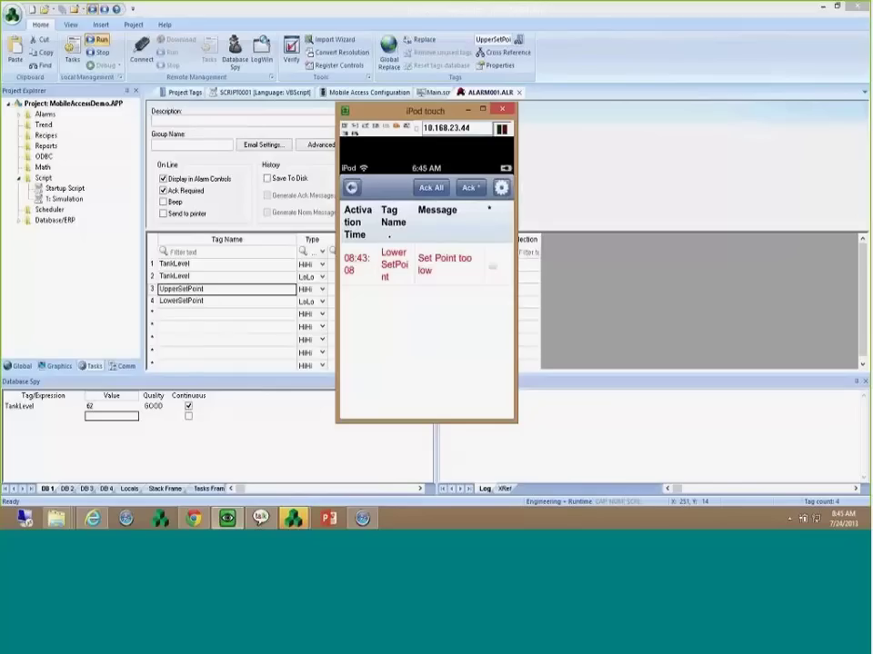
pyautogui.click(351, 187)
pyautogui.click(368, 250)
# - Change the upper set point in the runtime from 62 to 90
pyautogui.hotkey('alt', 'Tab')
pyautogui.hotkey('alt', 'Tab')
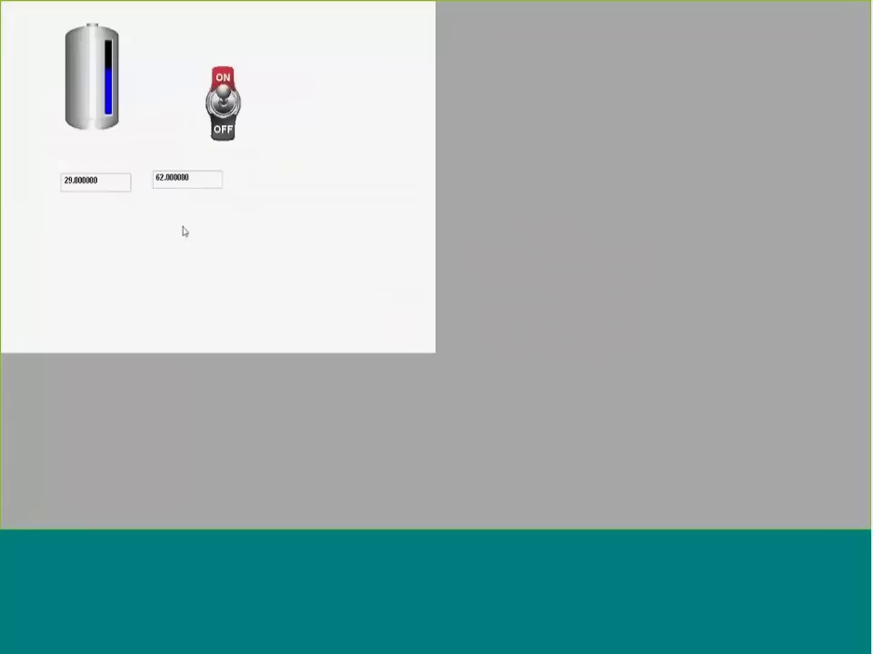
pyautogui.moveTo(201, 184); pyautogui.dragTo(154, 184)
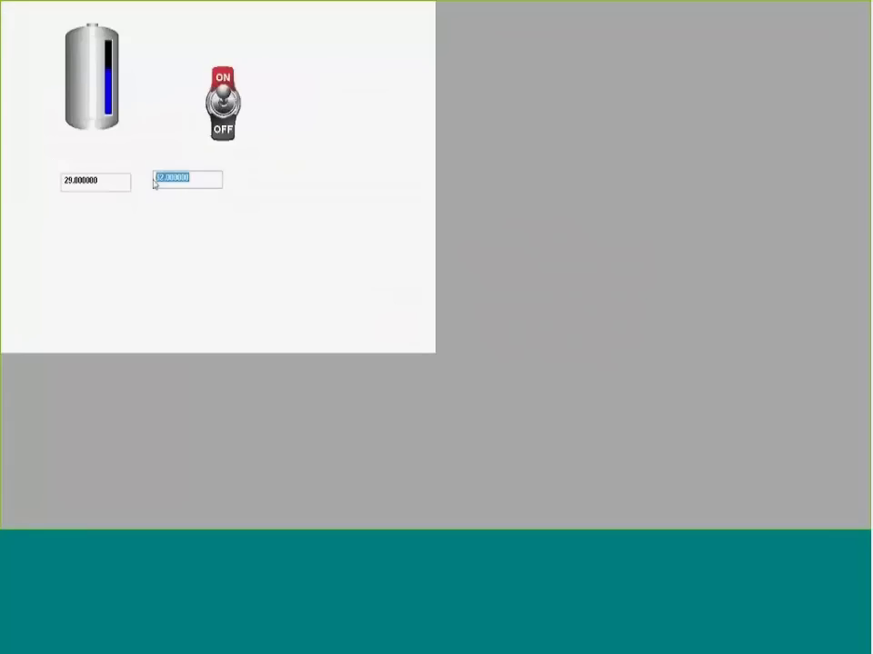
pyautogui.write('90')
pyautogui.press('Return')
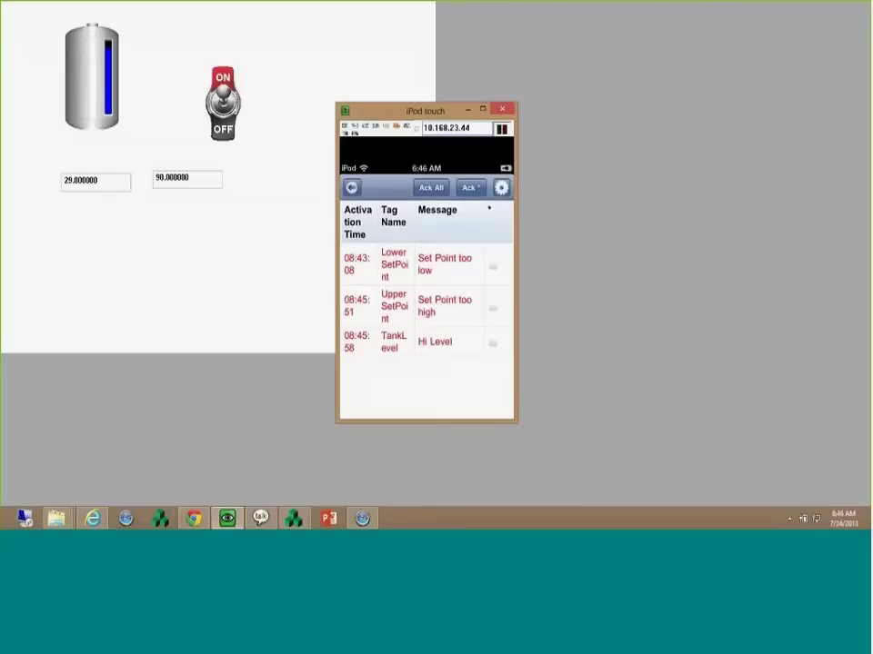
# - Acknowledge the UpperSetPoint and TankLevel alarms in the iPod emulator, then return to Studio
pyautogui.click(431, 188)
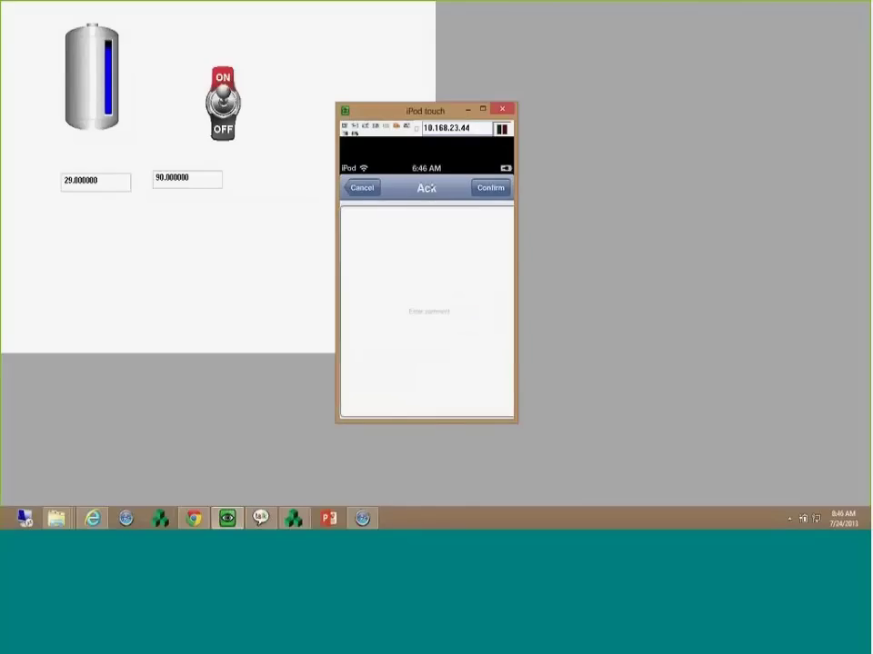
pyautogui.press('Return')
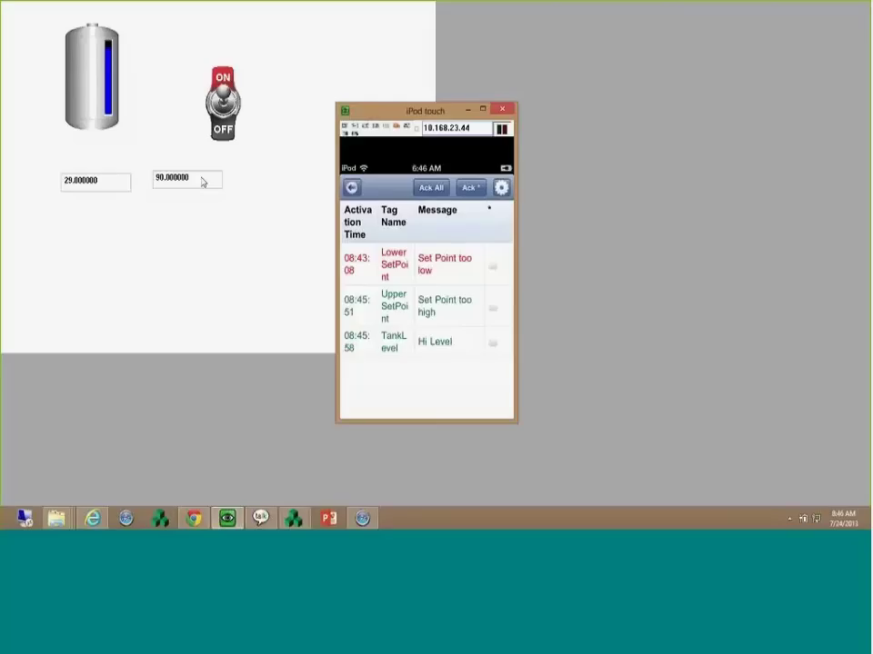
pyautogui.hotkey('alt', 'Tab')
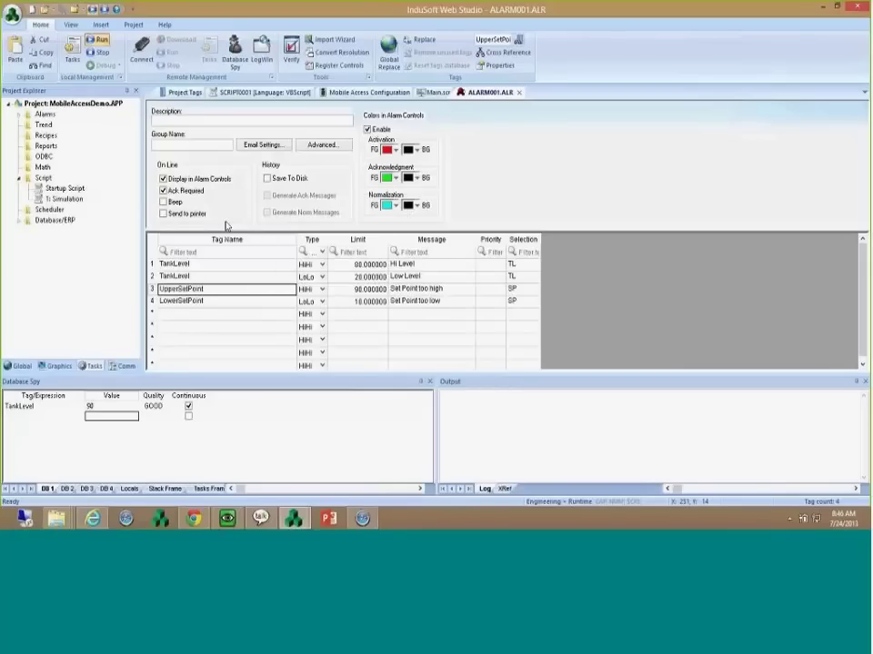
# - Switch to the Mobile Access browser and open its alarm list
pyautogui.hotkey('alt', 'Tab')
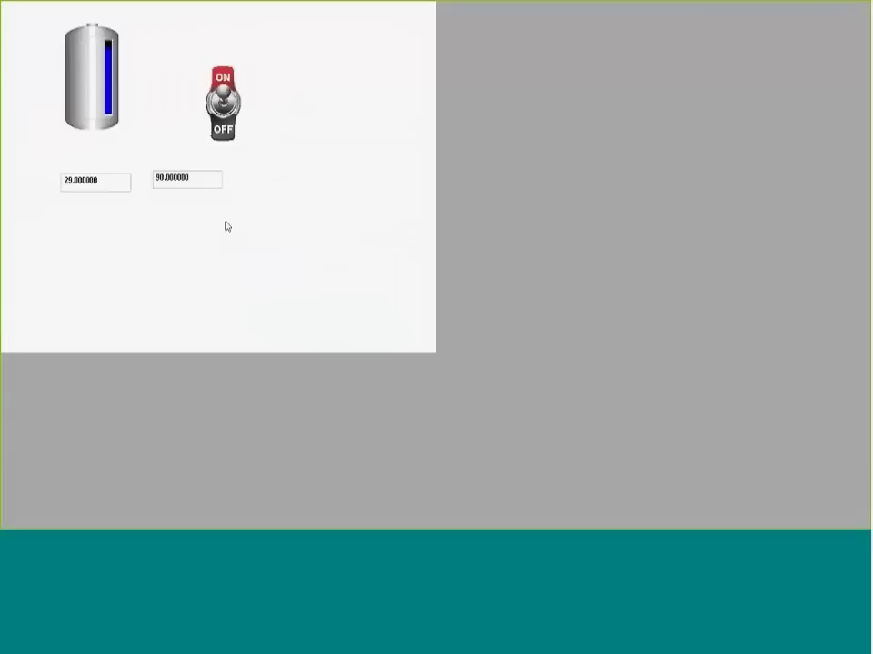
pyautogui.hotkey('alt', 'Tab')
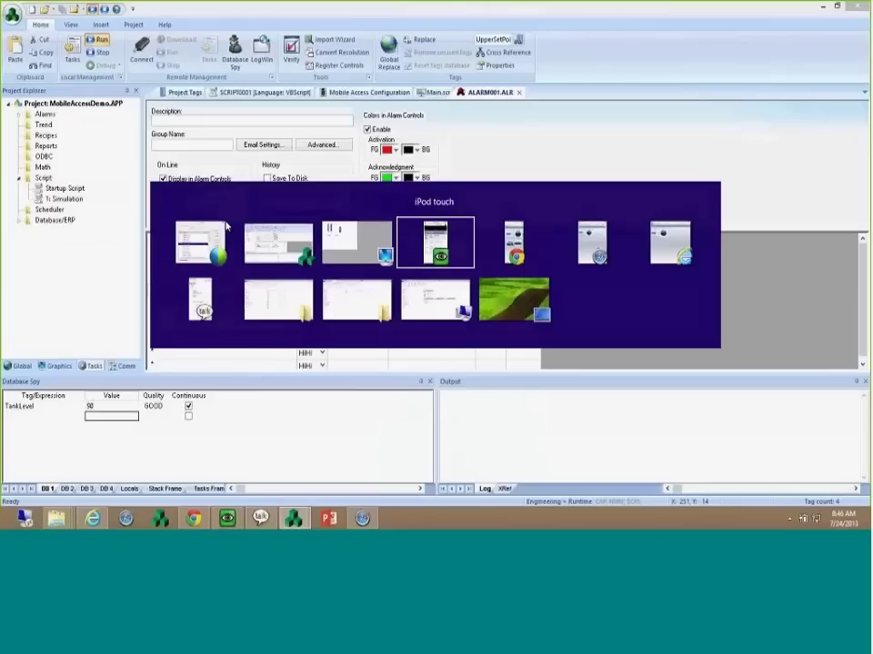
pyautogui.hotkey('alt', 'Tab')
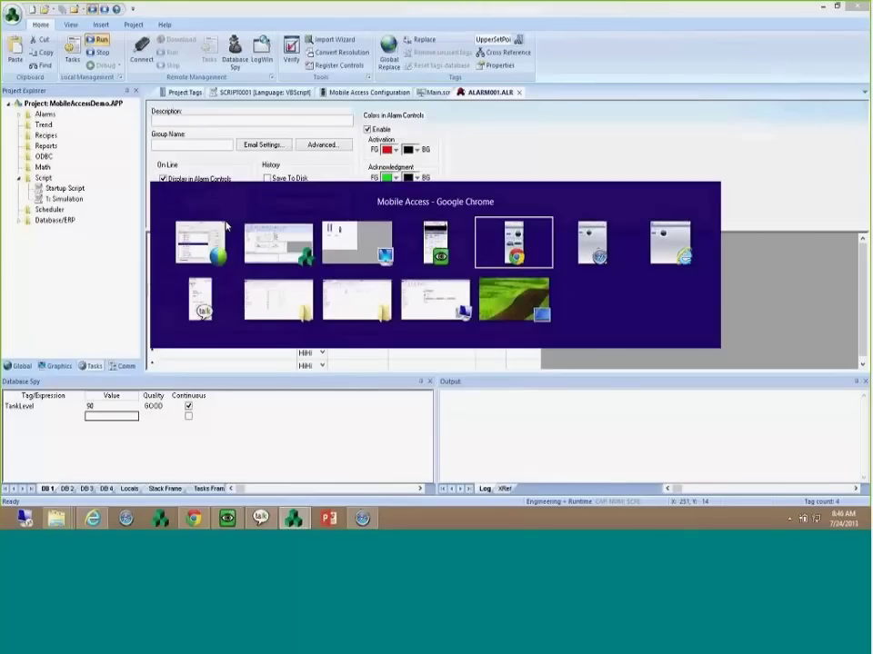
pyautogui.click(428, 111)
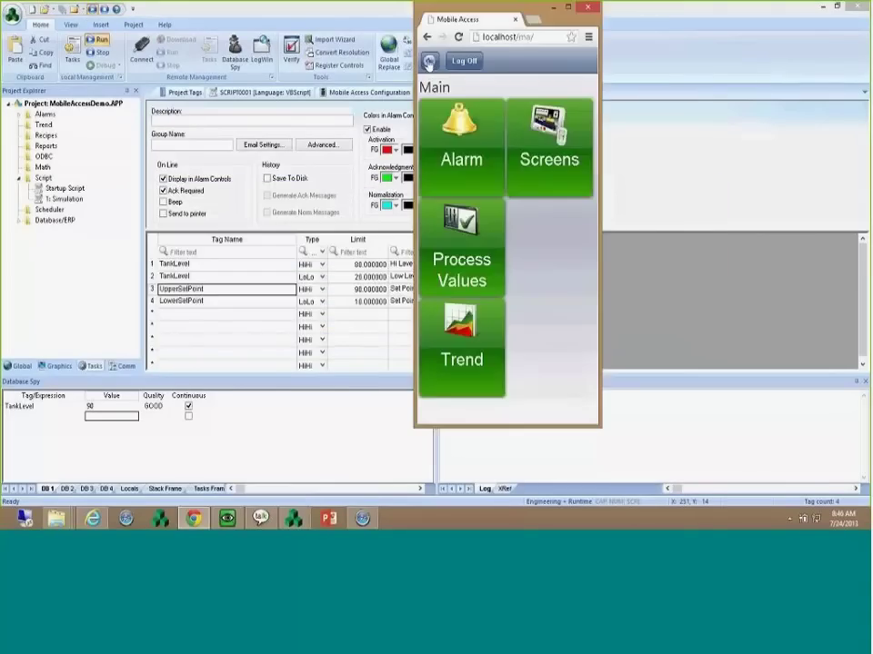
pyautogui.click(492, 153)
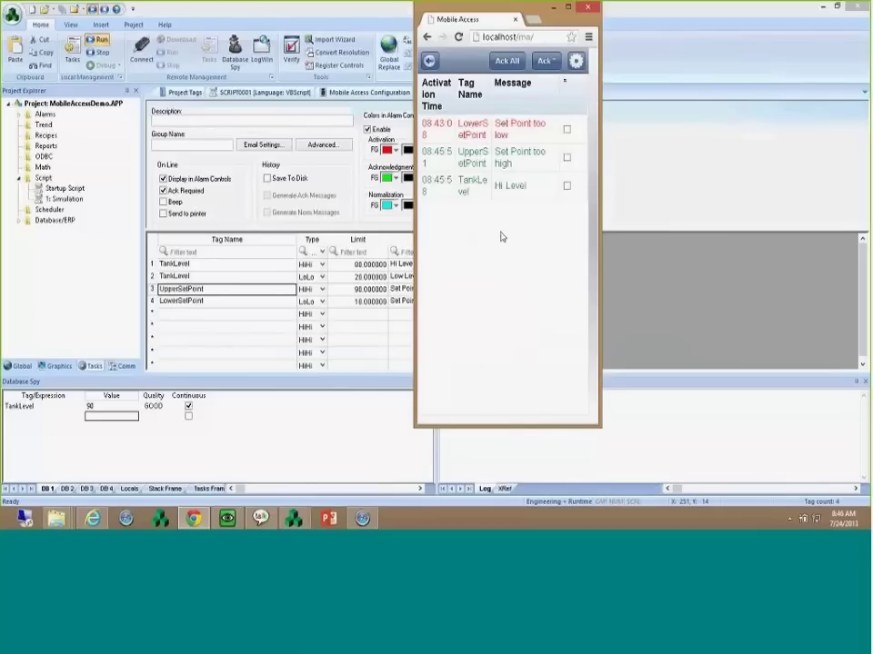
# - Acknowledge the LowerSetPoint alarm in the browser, then go back to the Studio alarm worksheet
pyautogui.click(567, 132)
pyautogui.click(546, 62)
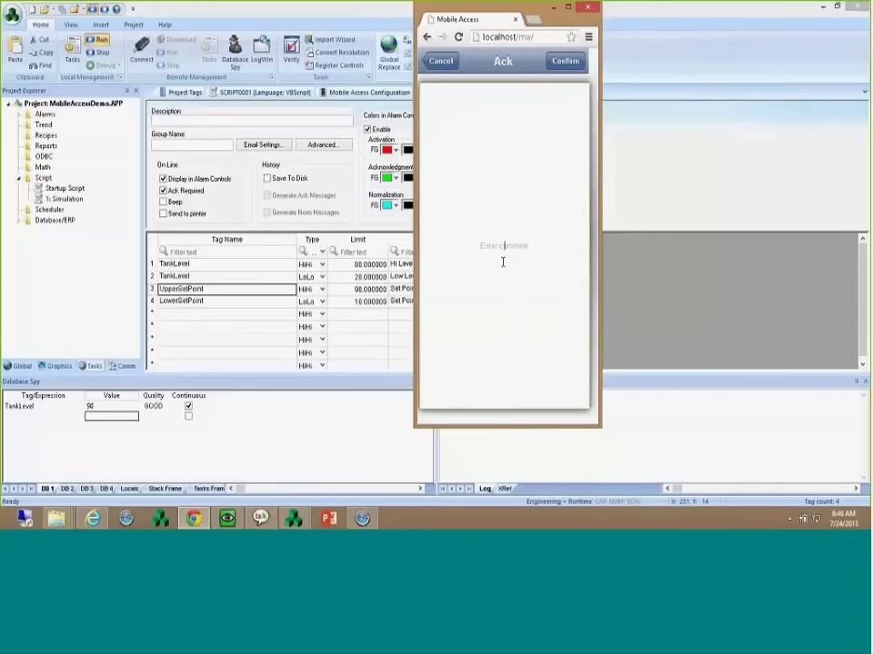
pyautogui.click(565, 61)
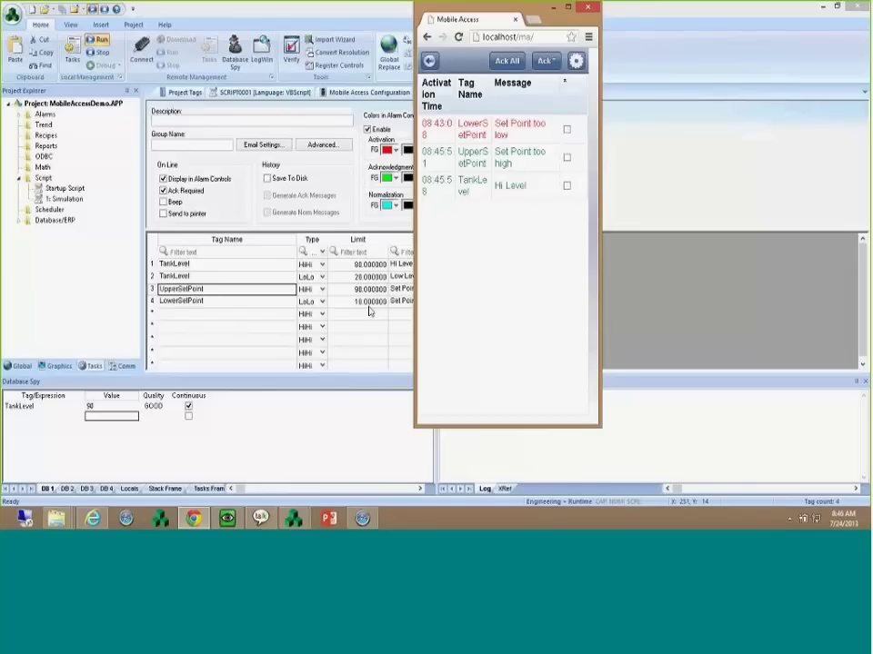
pyautogui.click(254, 326)
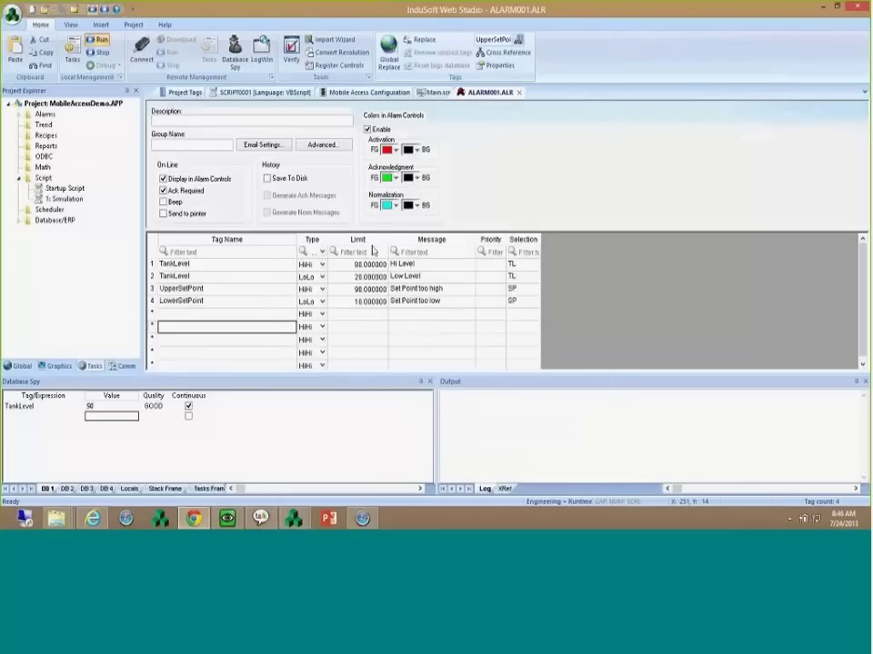
# - Close the ALARM001.ALR, Main.scr, Mobile Access Configuration, SCRIPT0001 and Project Tags tabs
pyautogui.hotkey('alt', 'Tab')
pyautogui.click(237, 301)
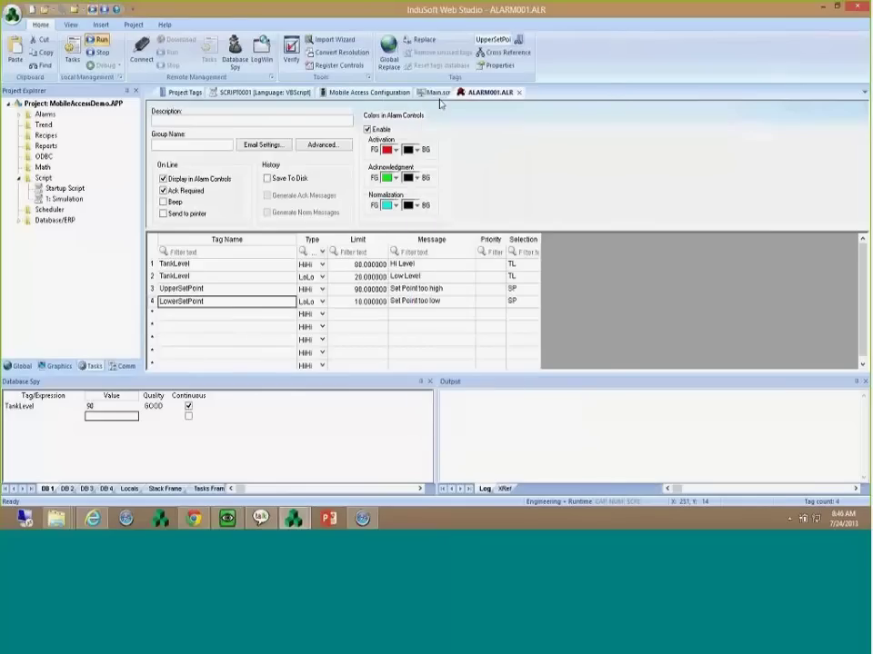
pyautogui.click(495, 92)
pyautogui.click(459, 92)
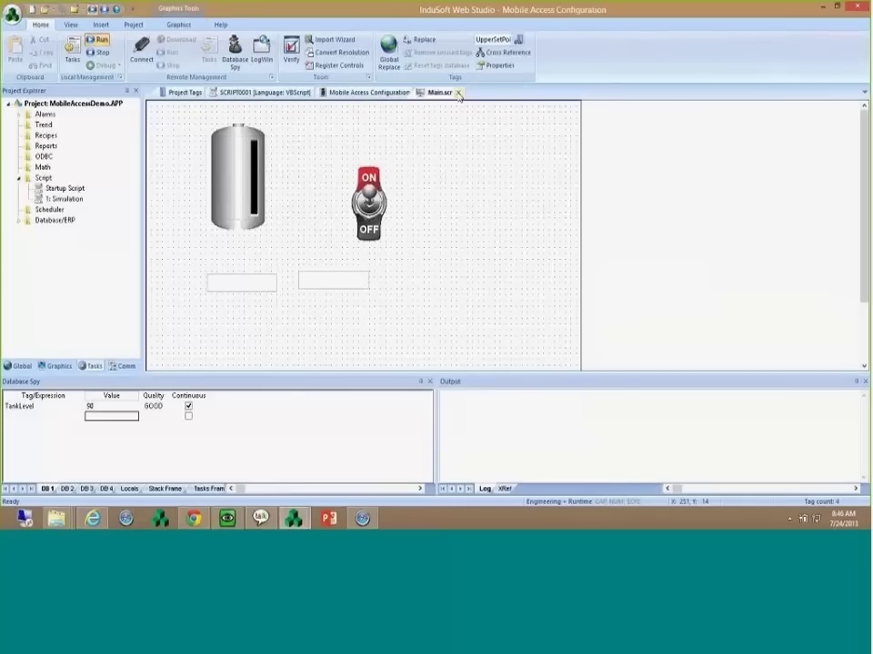
pyautogui.click(414, 93)
pyautogui.click(320, 92)
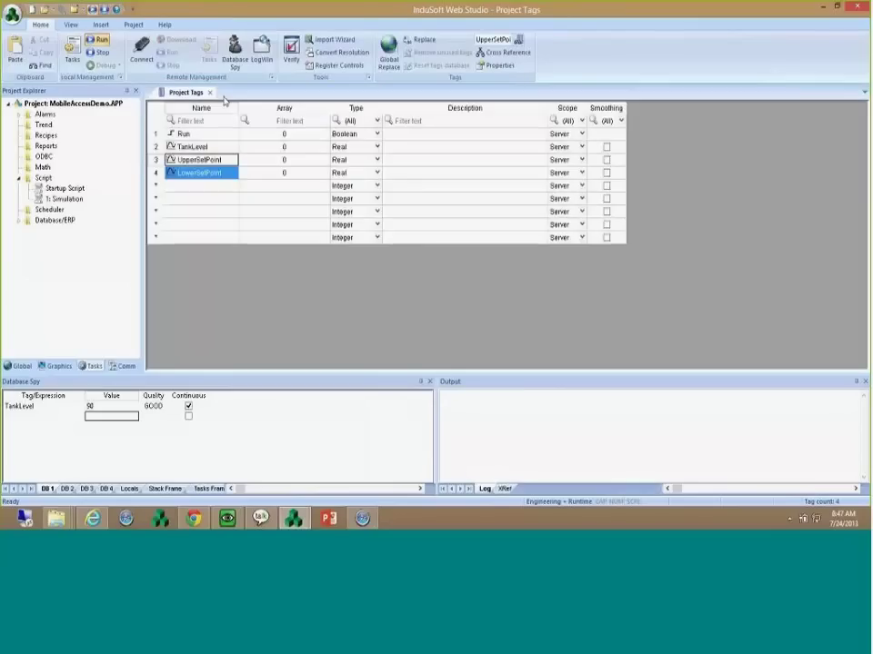
pyautogui.click(210, 93)
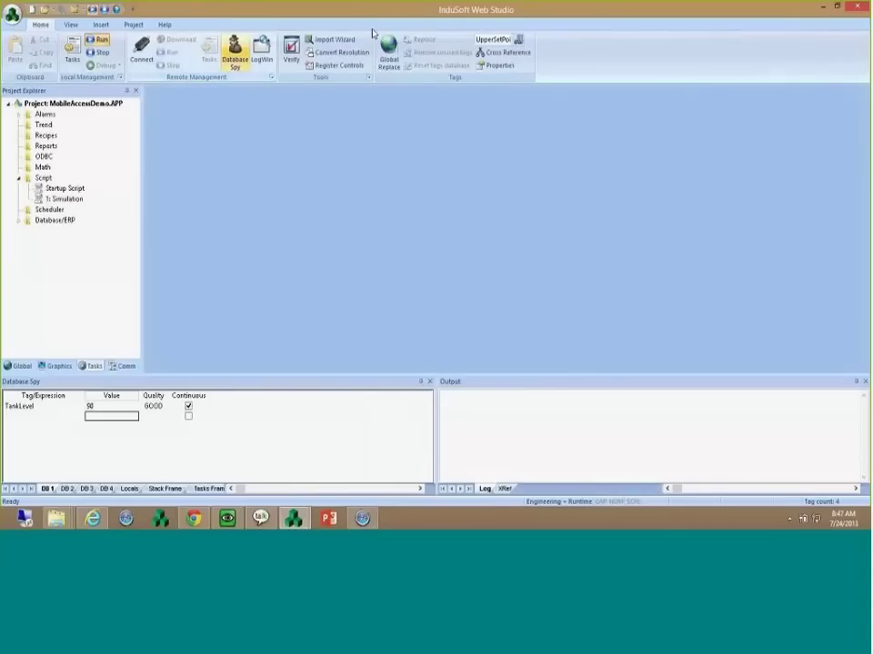
pyautogui.hotkey('alt', 'Tab')
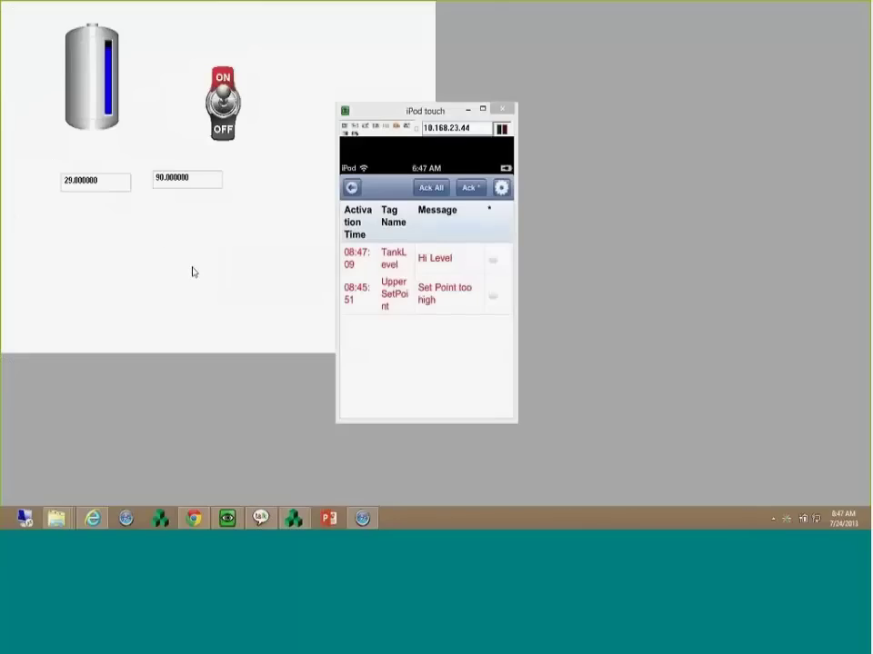
# - Change the lower set point in the runtime from 29 to 10
pyautogui.click(111, 183)
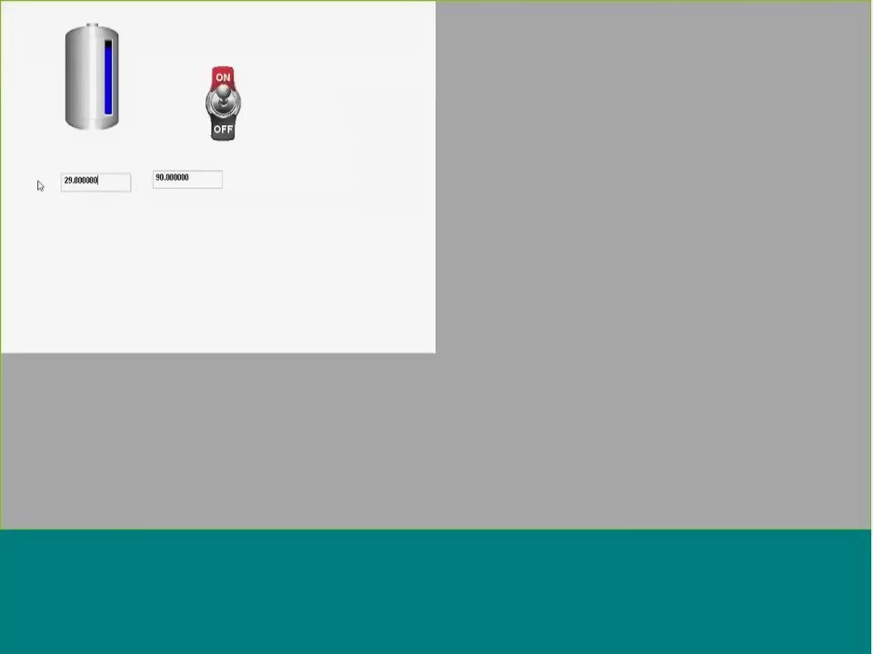
pyautogui.write('10')
pyautogui.press('Return')
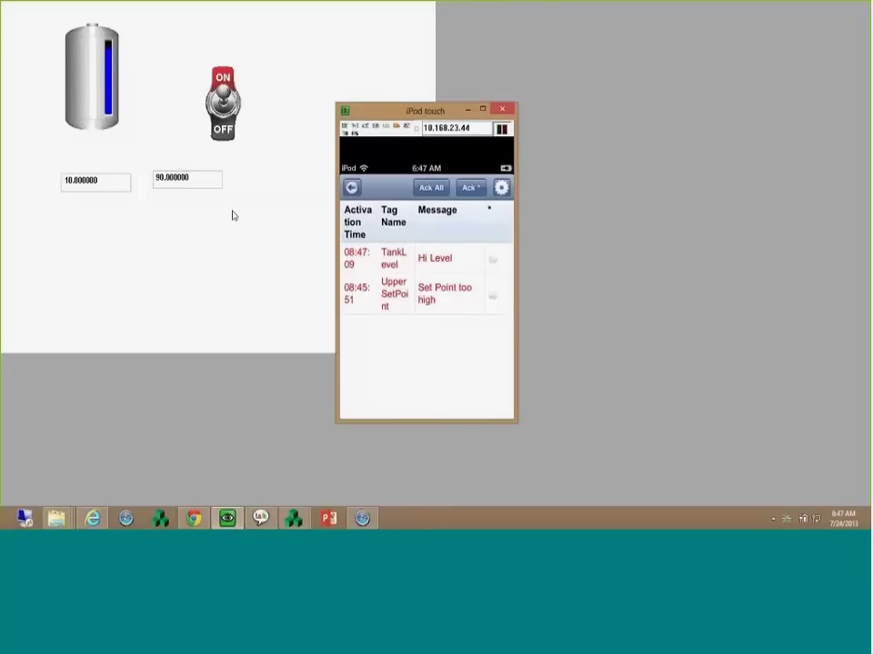
# - Rotate the iPod emulator to landscape and acknowledge the UpperSetPoint alarm
pyautogui.moveTo(399, 110); pyautogui.dragTo(319, 82)
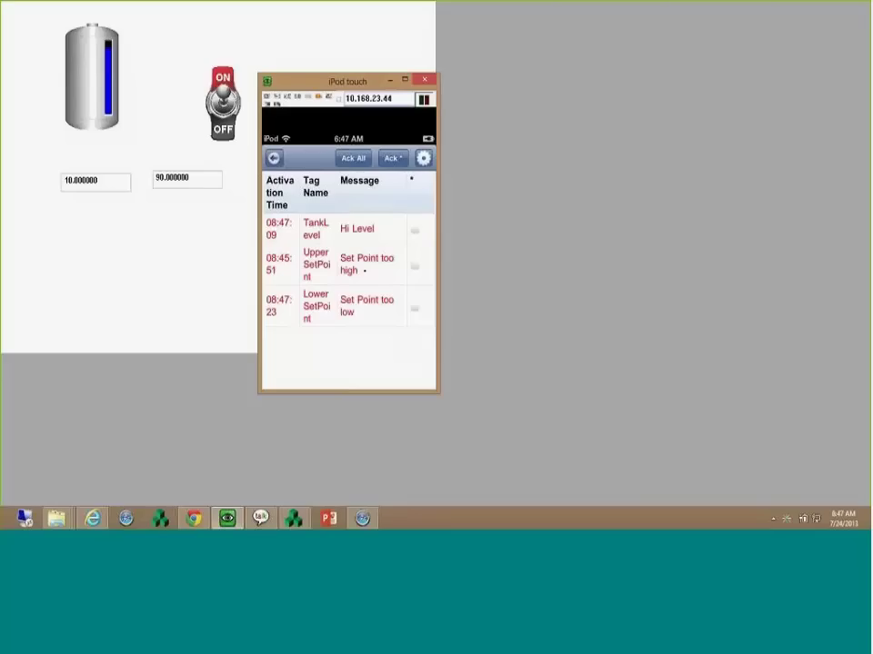
pyautogui.hotkey('ctrl', 'Right')
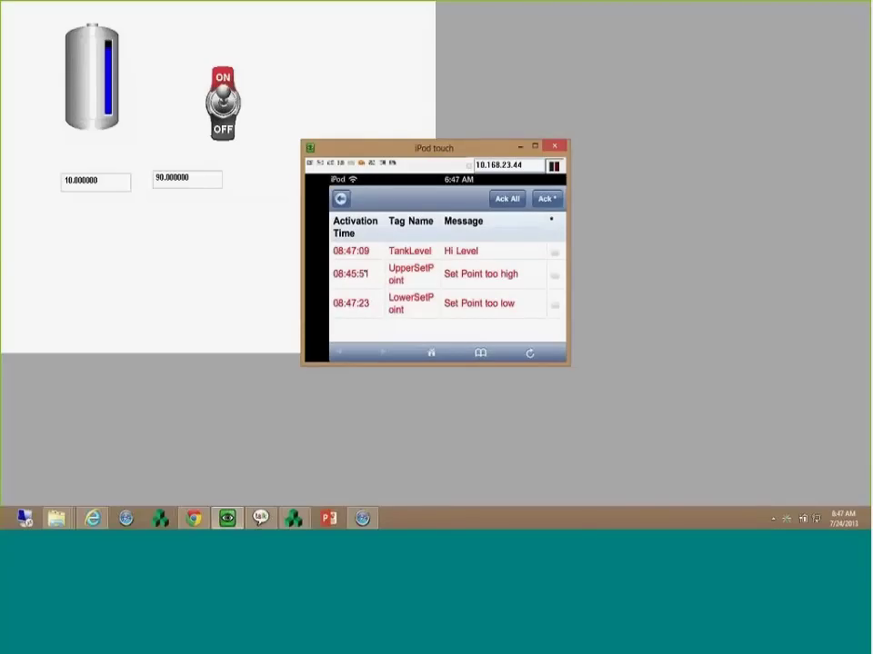
pyautogui.click(555, 274)
# - Reopen Mobile Access Configuration from the Project tab and select the Main area
pyautogui.hotkey('alt', 'Tab')
pyautogui.hotkey('alt', 'Tab')
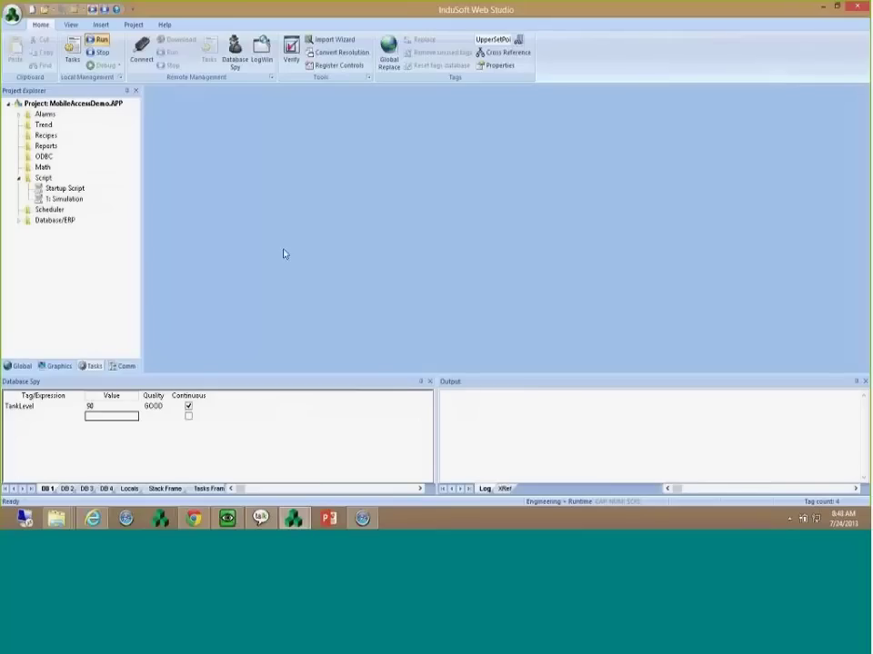
pyautogui.click(133, 25)
pyautogui.click(395, 55)
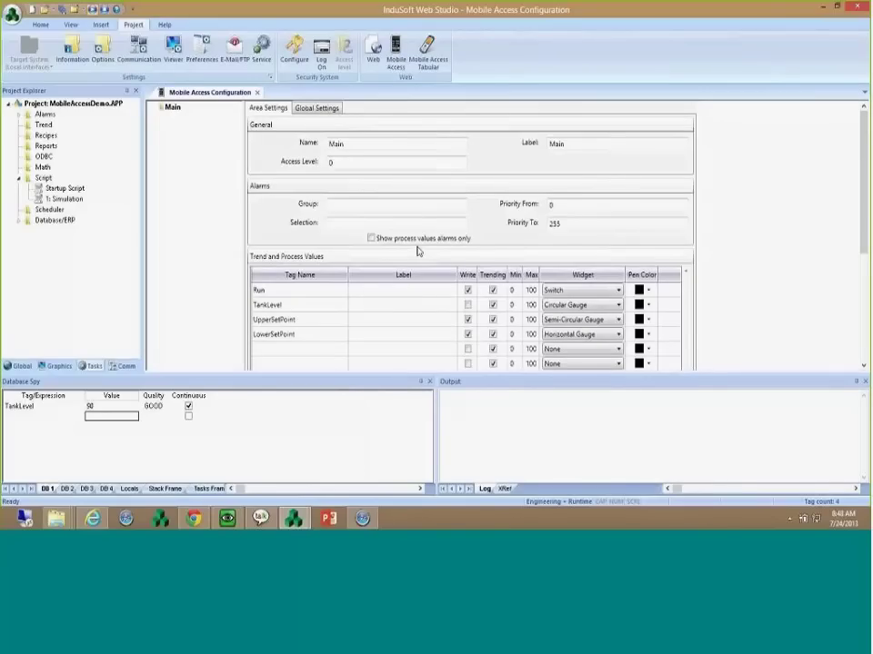
pyautogui.click(173, 109)
# - Insert a new area named 'Set Points' under the Main area
pyautogui.rightClick(174, 110)
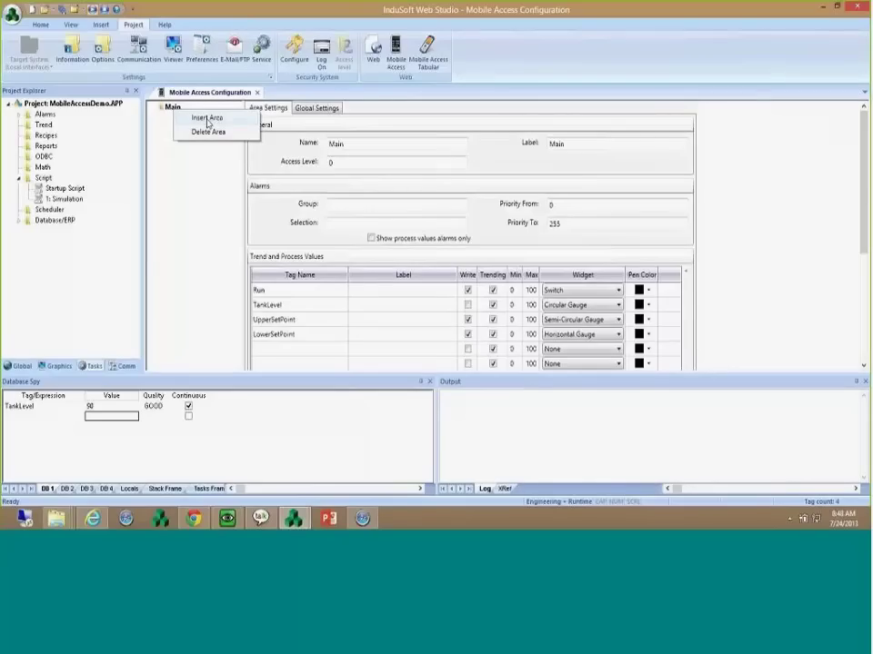
pyautogui.click(207, 118)
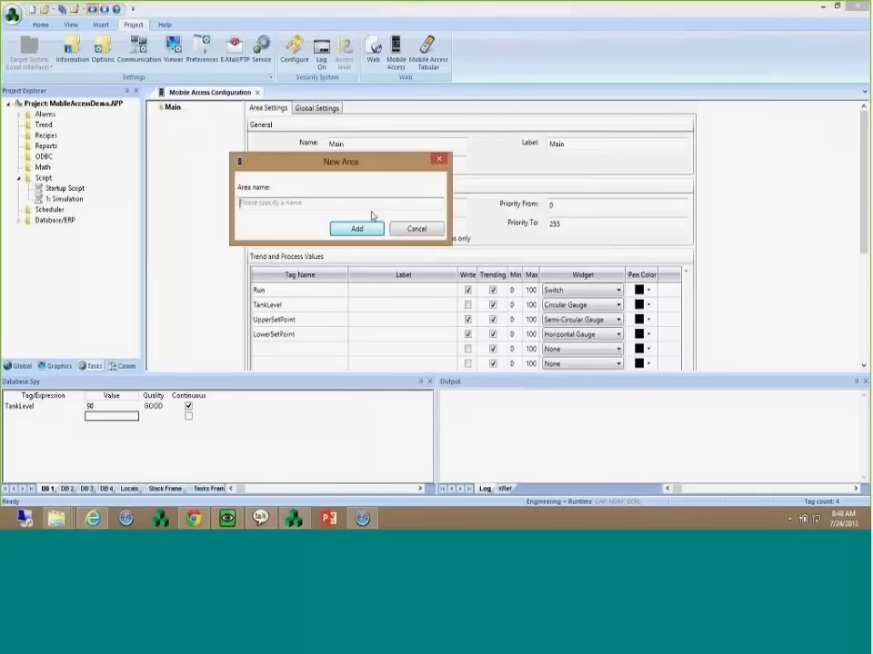
pyautogui.write('Setpoints')
pyautogui.press('Left')
pyautogui.press('Left')
pyautogui.press('Left')
pyautogui.press('Left')
pyautogui.press('Left')
pyautogui.press('Left')
pyautogui.write('t')
pyautogui.press('Delete')
pyautogui.write('P')
pyautogui.click(370, 228)
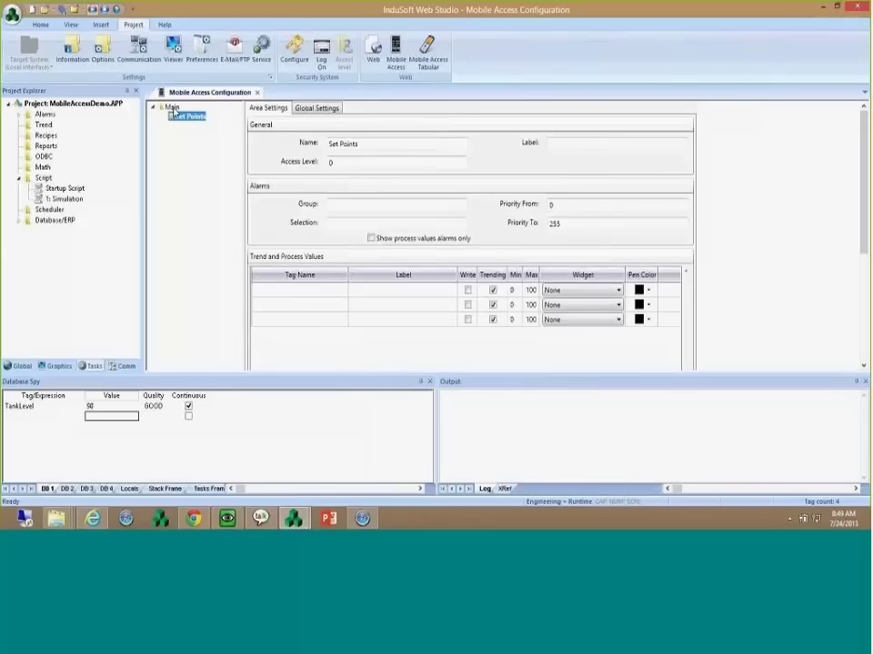
# - Expand Main, select its UpperSetPoint and LowerSetPoint tags, and move into Set Points
pyautogui.click(331, 304)
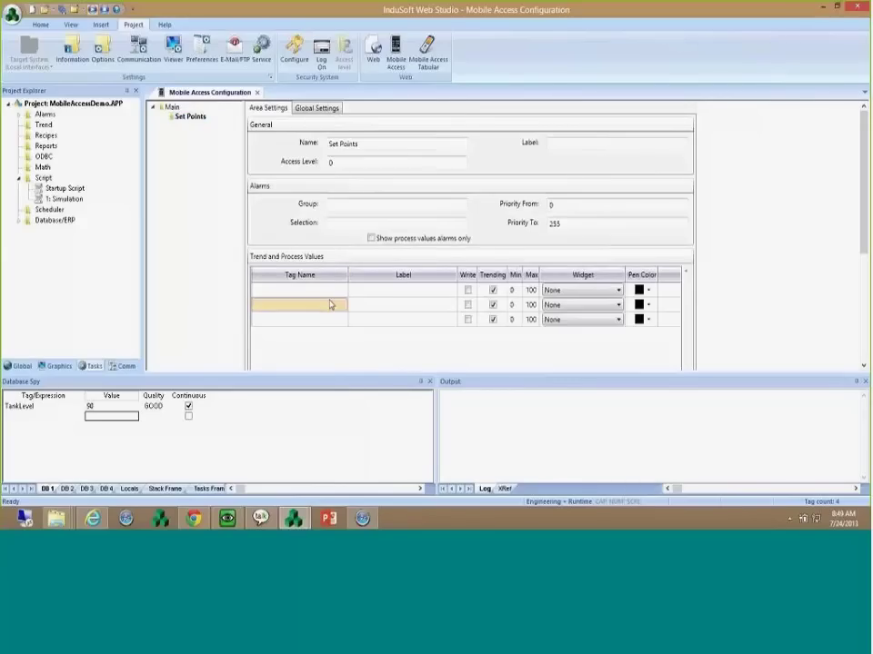
pyautogui.click(420, 294)
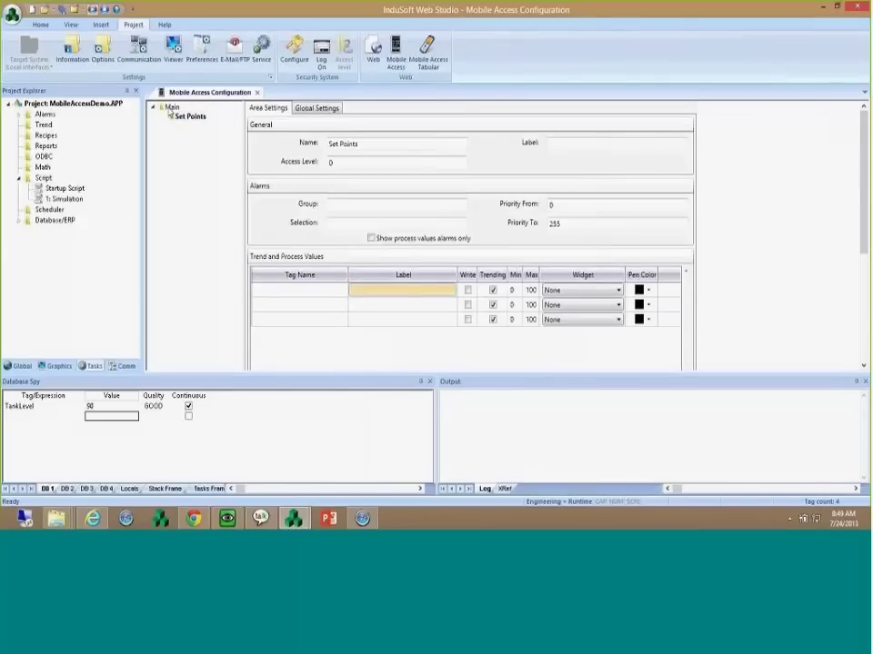
pyautogui.click(171, 107)
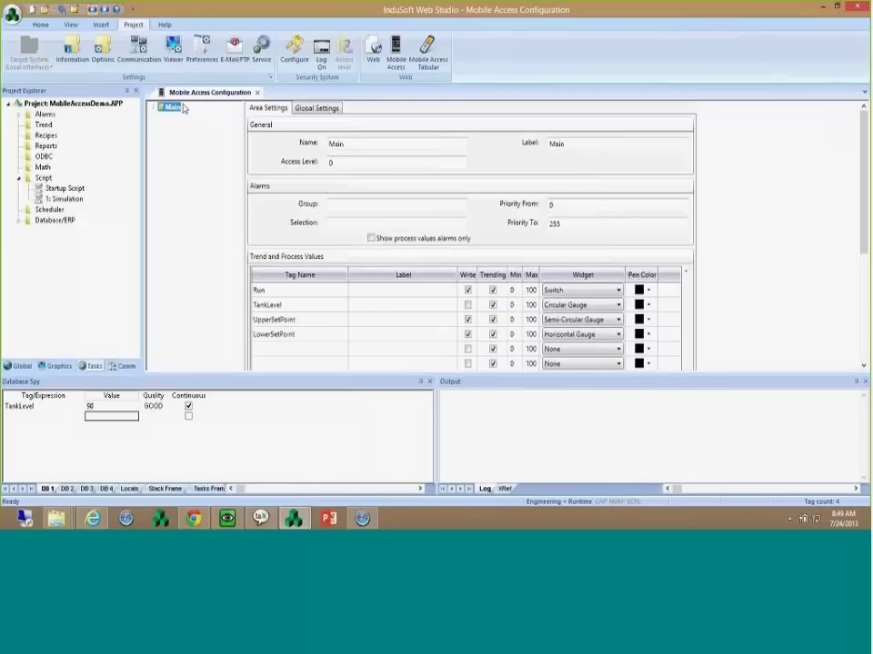
pyautogui.doubleClick(181, 107)
pyautogui.click(184, 117)
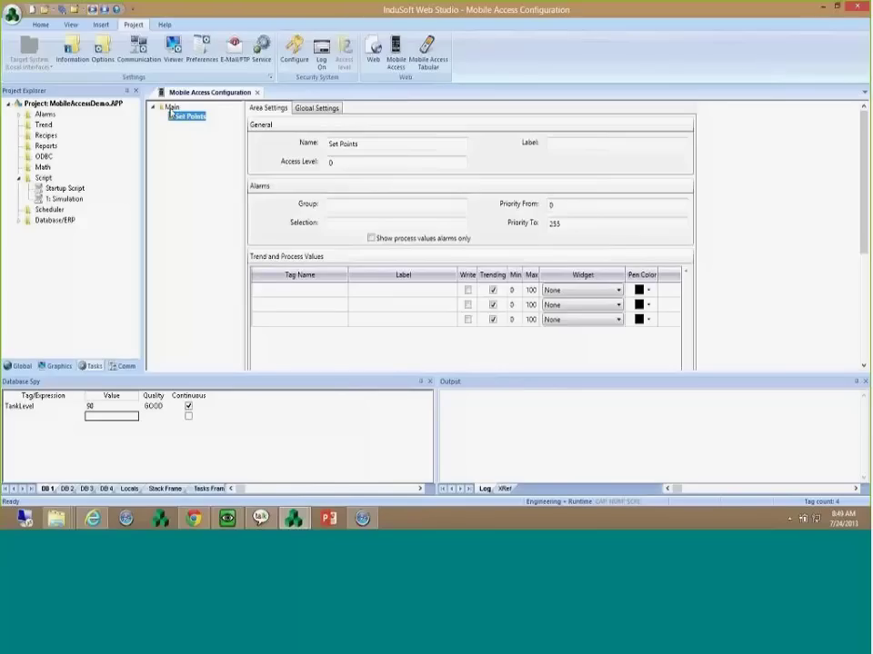
pyautogui.click(171, 108)
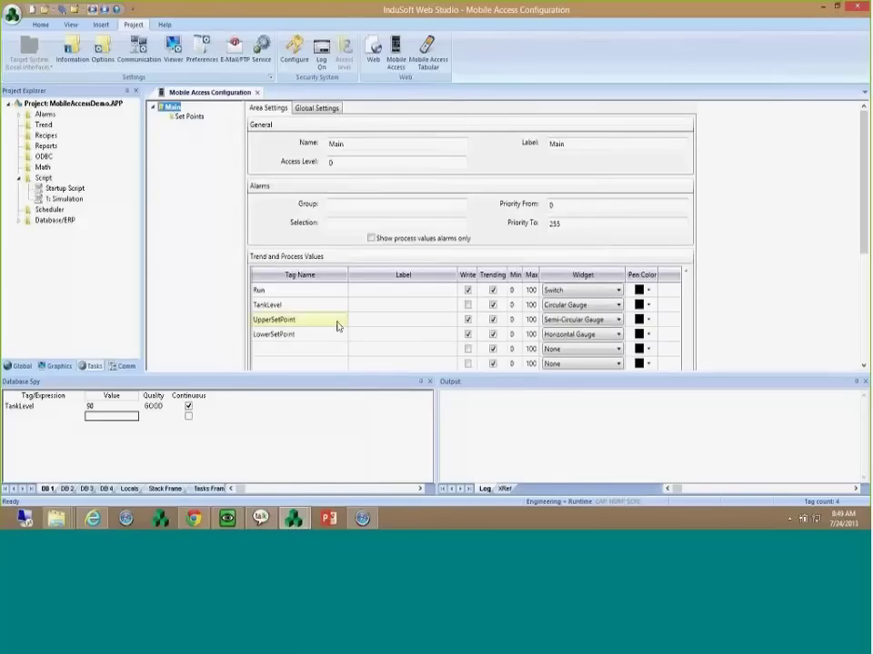
pyautogui.click(322, 320)
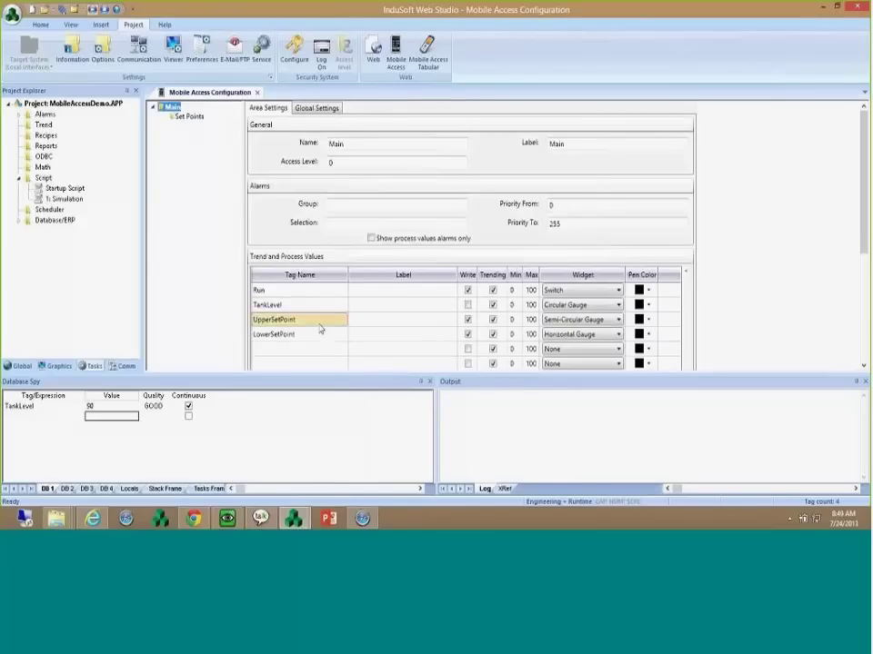
pyautogui.keyDown('ctrl'); pyautogui.click(316, 336); pyautogui.keyUp('ctrl')
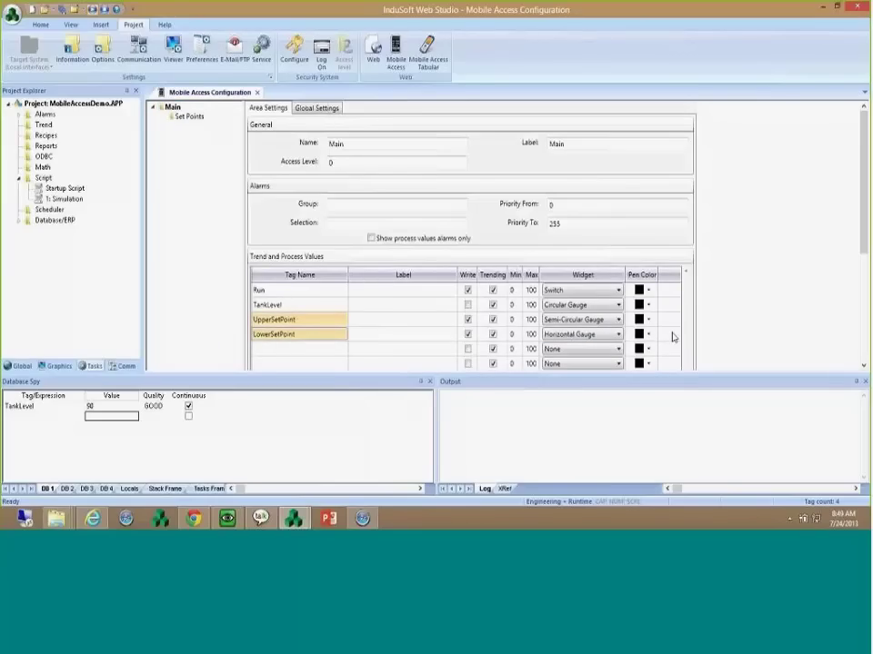
pyautogui.click(184, 118)
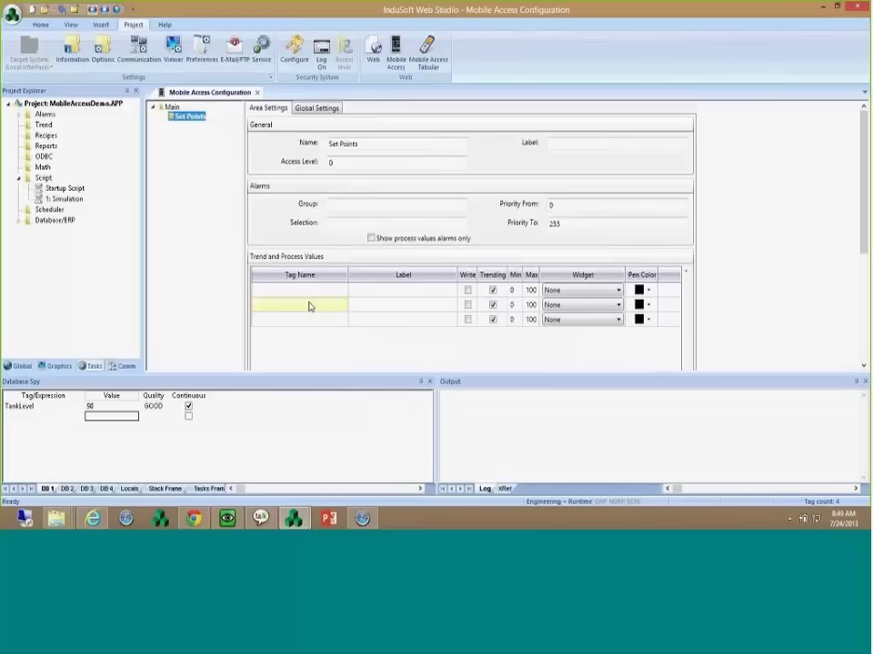
# - Make both set points writable: UpperSetPoint as Circular Gauge, LowerSetPoint as Horizontal Gauge
pyautogui.click(467, 290)
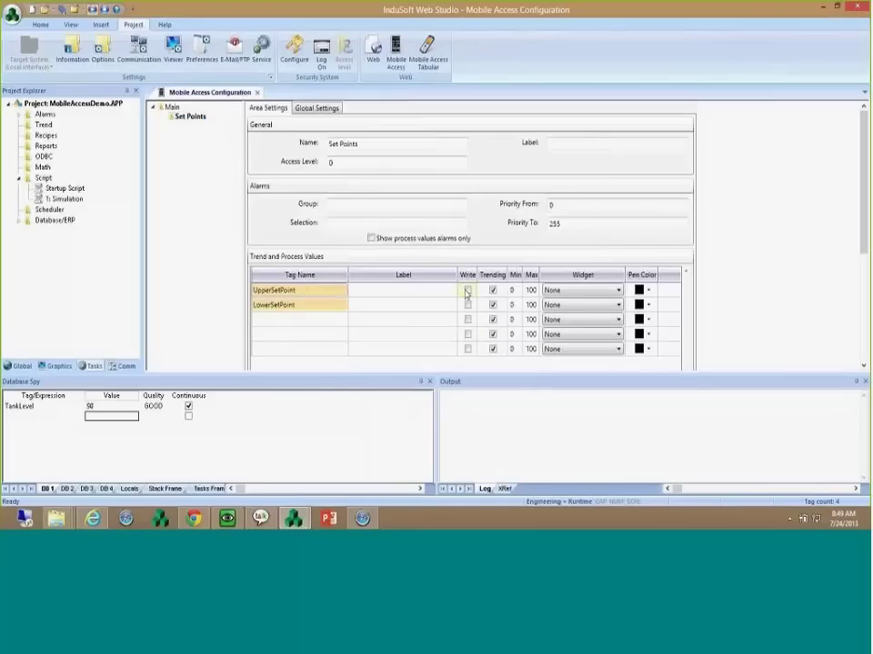
pyautogui.click(467, 306)
pyautogui.click(611, 292)
pyautogui.click(589, 312)
pyautogui.click(595, 305)
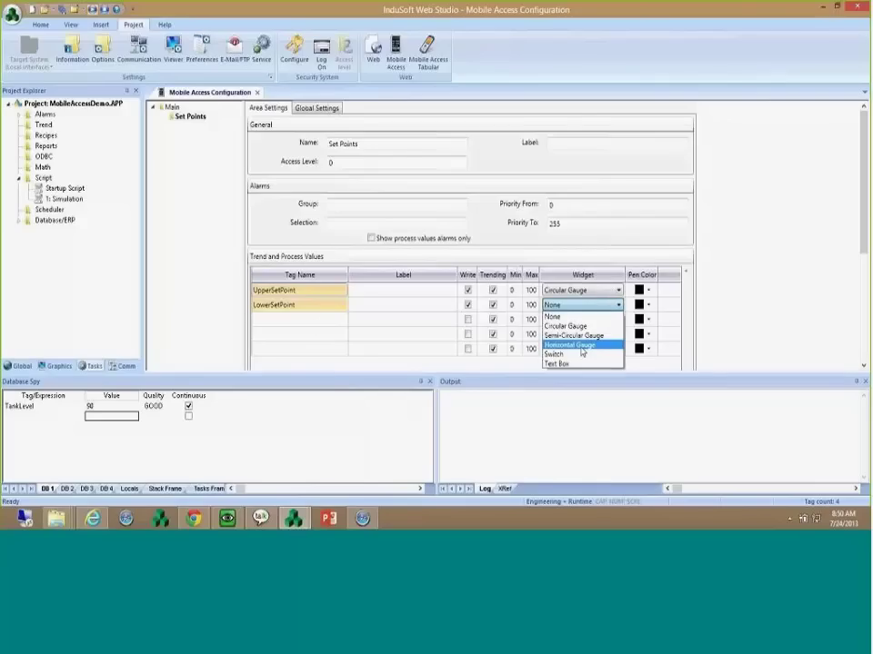
pyautogui.click(580, 346)
pyautogui.click(302, 320)
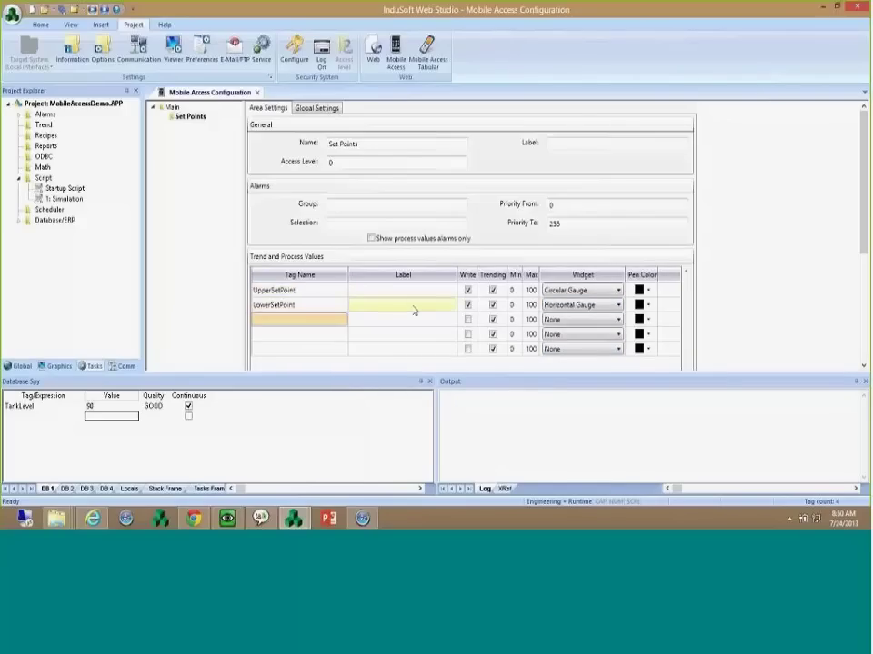
pyautogui.click(172, 109)
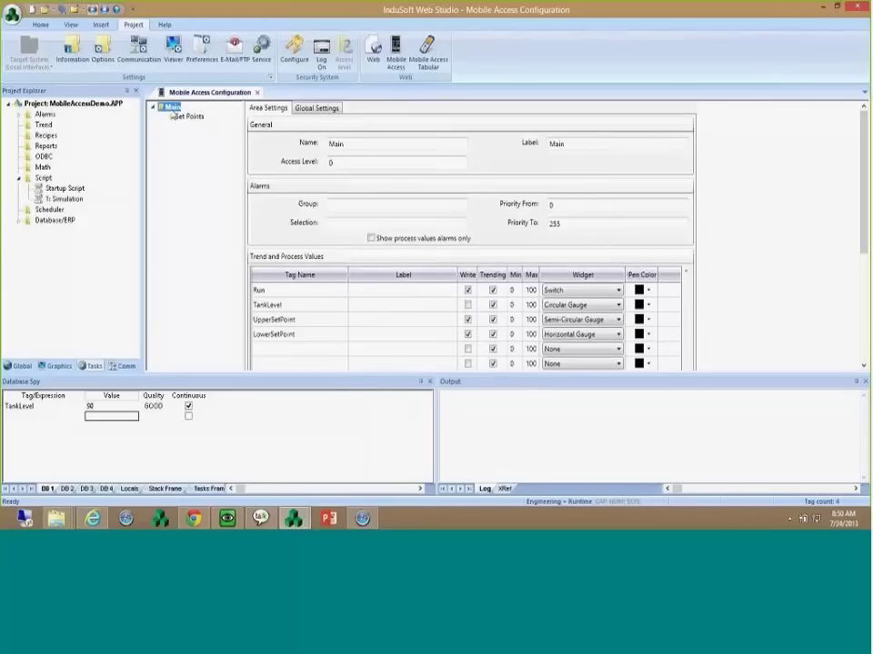
pyautogui.rightClick(172, 109)
# - Insert a new area named 'Levels' under Main
pyautogui.click(196, 118)
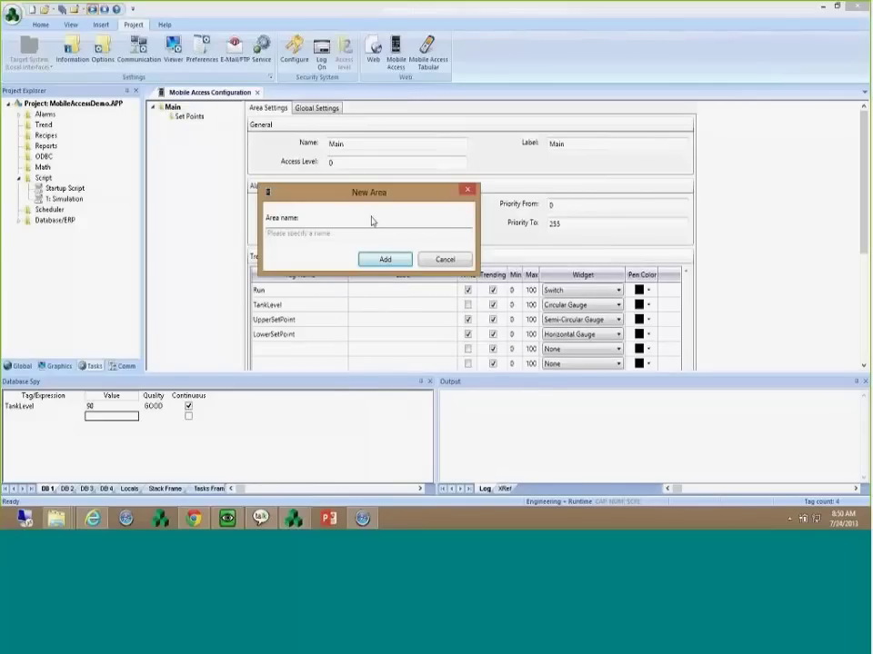
pyautogui.write('Levels')
pyautogui.click(388, 260)
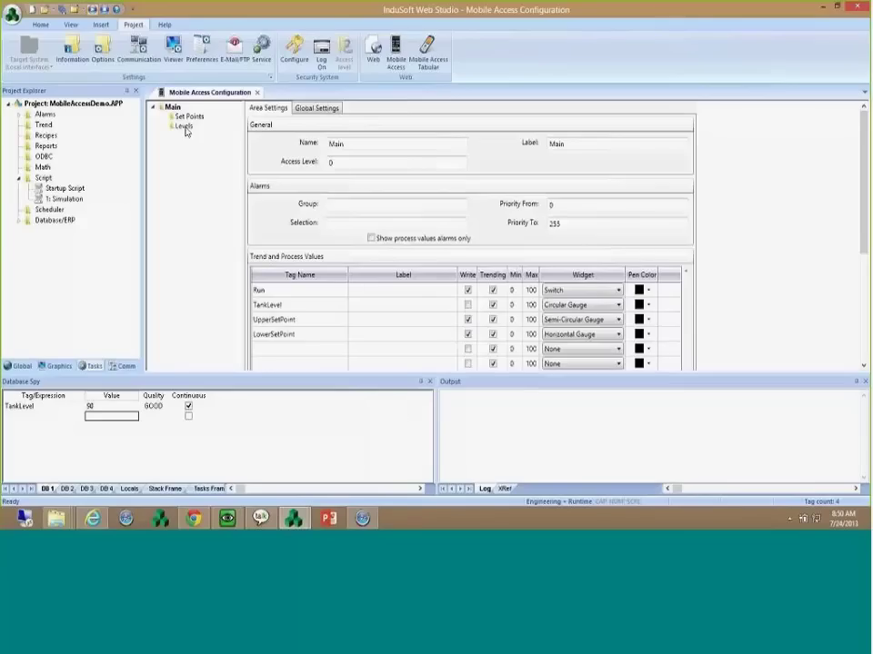
# - Add TankLevel to the Levels area as a Horizontal Gauge with a blank label
pyautogui.click(184, 126)
pyautogui.doubleClick(376, 290)
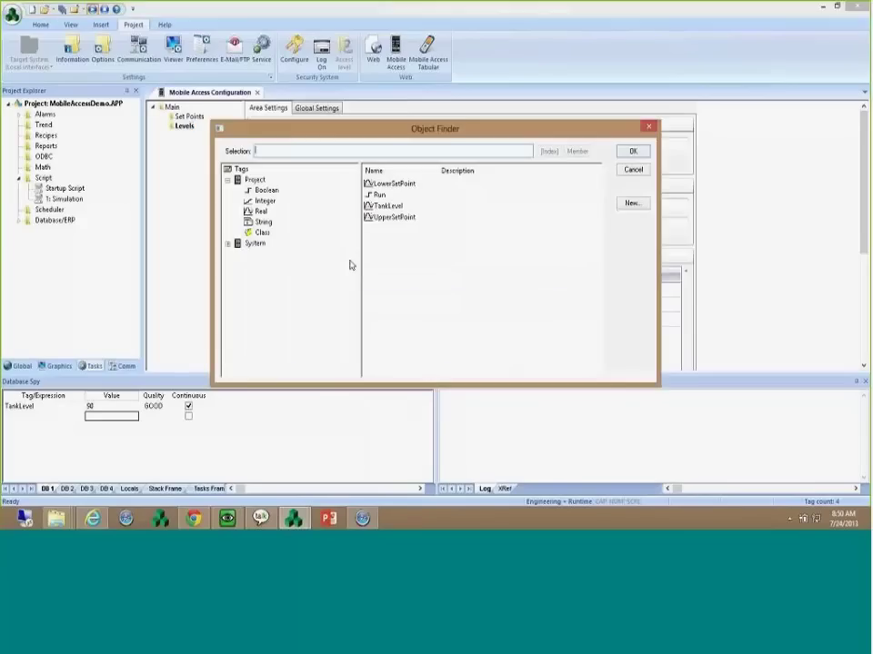
pyautogui.click(385, 206)
pyautogui.doubleClick(386, 206)
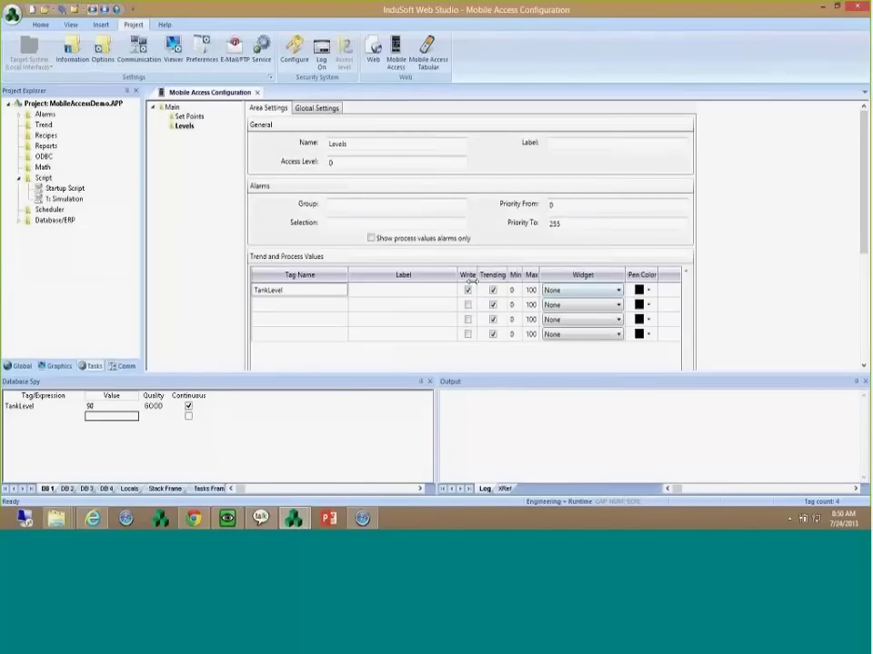
pyautogui.click(552, 293)
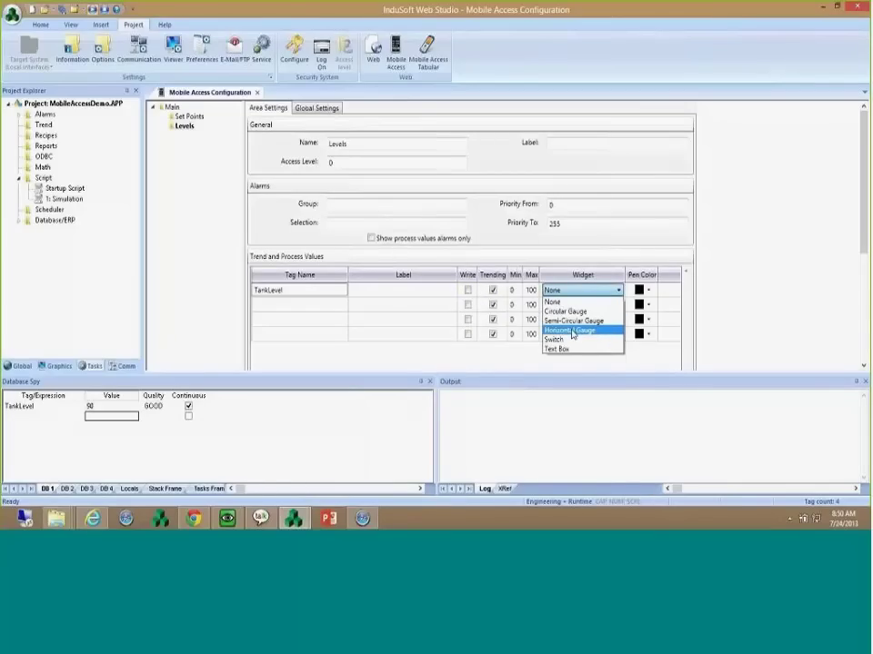
pyautogui.click(572, 331)
pyautogui.click(391, 291)
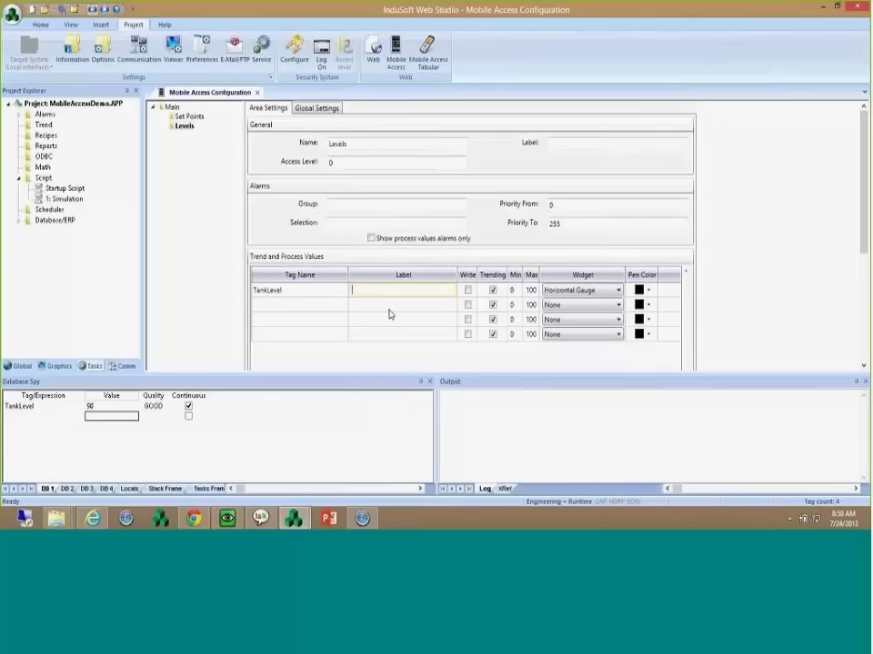
pyautogui.click(388, 309)
# - Set the alarm selection to SP for Set Points and TL for Levels
pyautogui.click(188, 118)
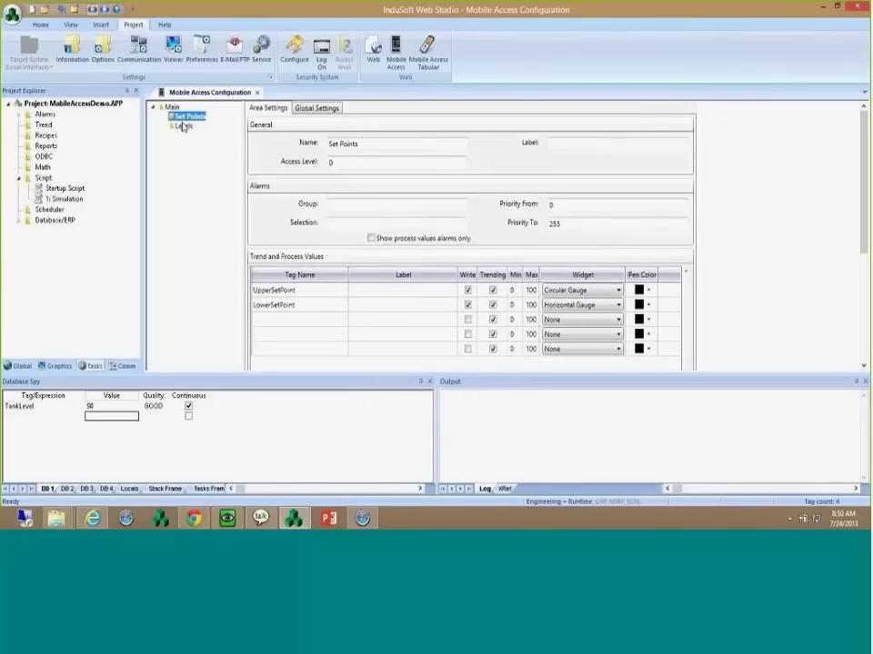
pyautogui.click(341, 224)
pyautogui.write('SP')
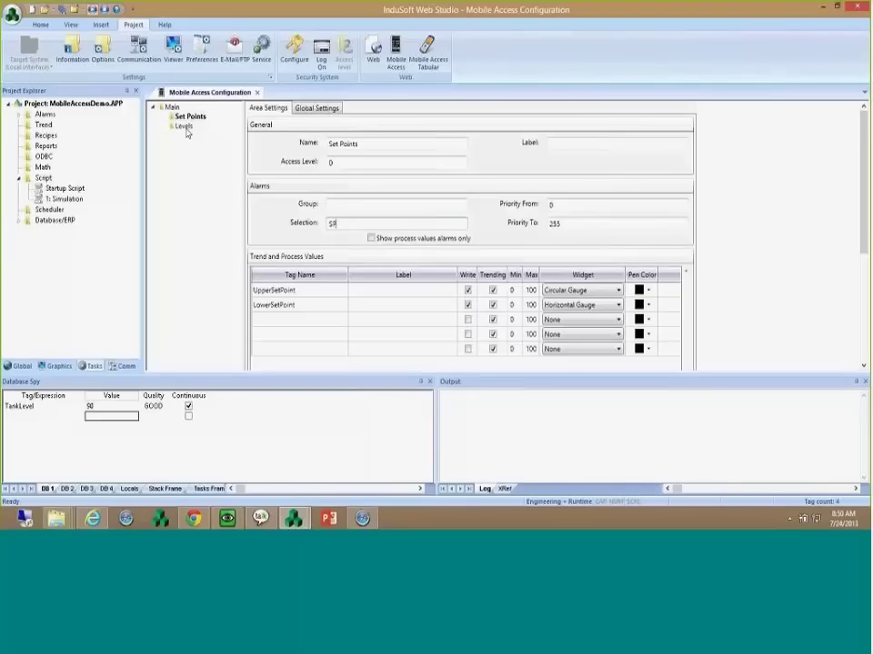
pyautogui.click(184, 126)
pyautogui.click(354, 225)
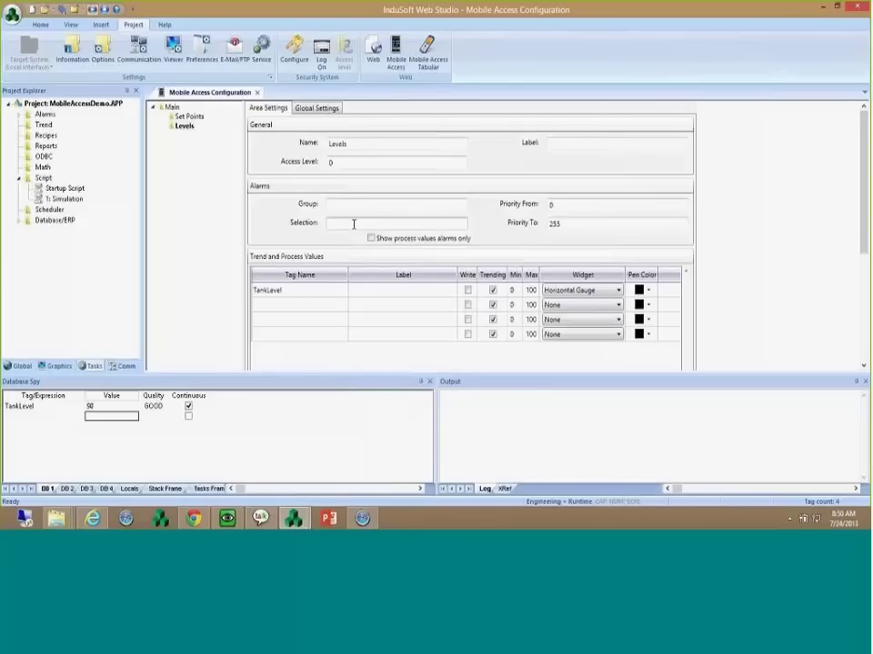
pyautogui.write('TL')
pyautogui.click(331, 291)
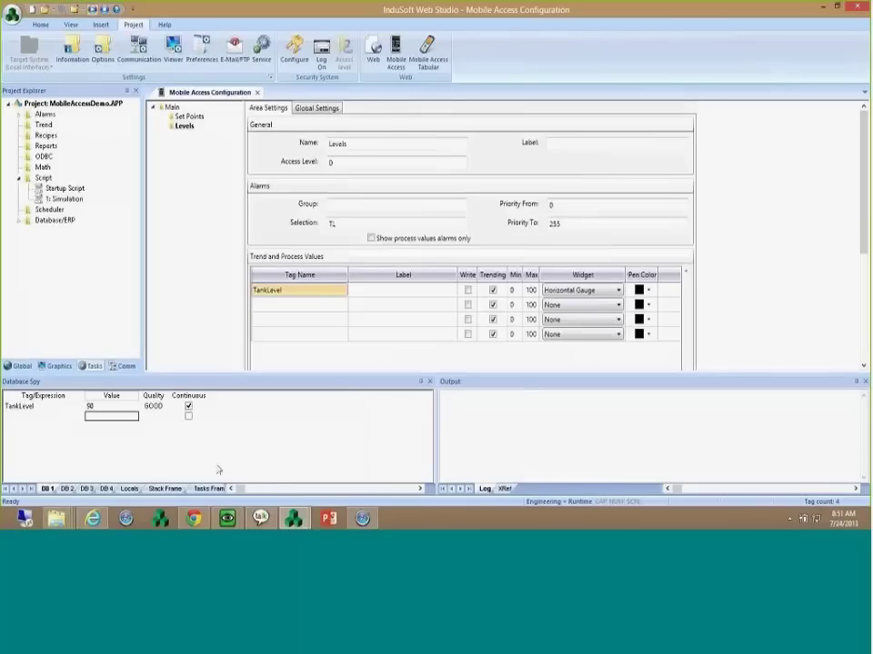
# - Log into Mobile Access as Guest, maximize the browser, and open the Set Points alarm list
pyautogui.click(194, 519)
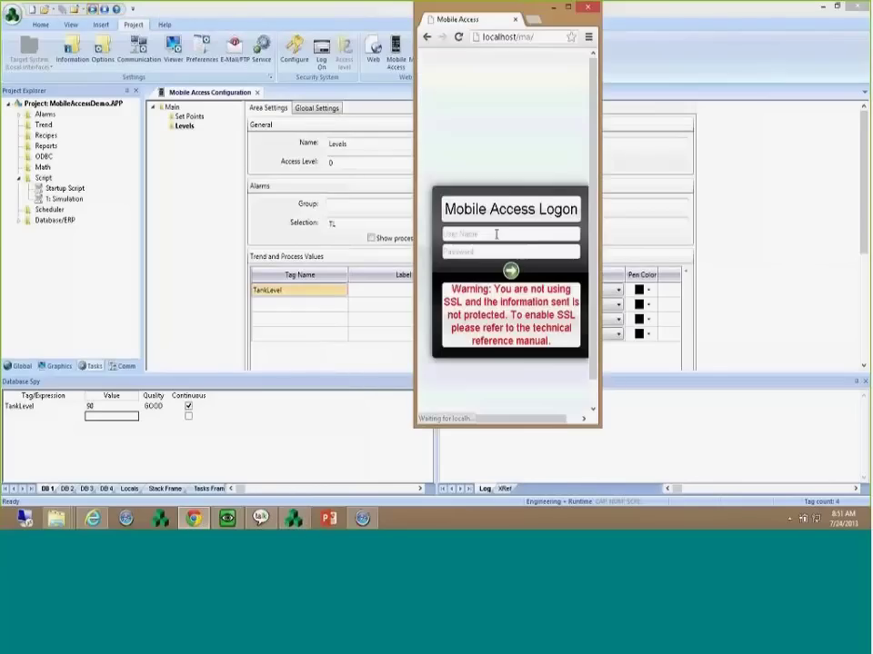
pyautogui.click(496, 235)
pyautogui.write('Guest')
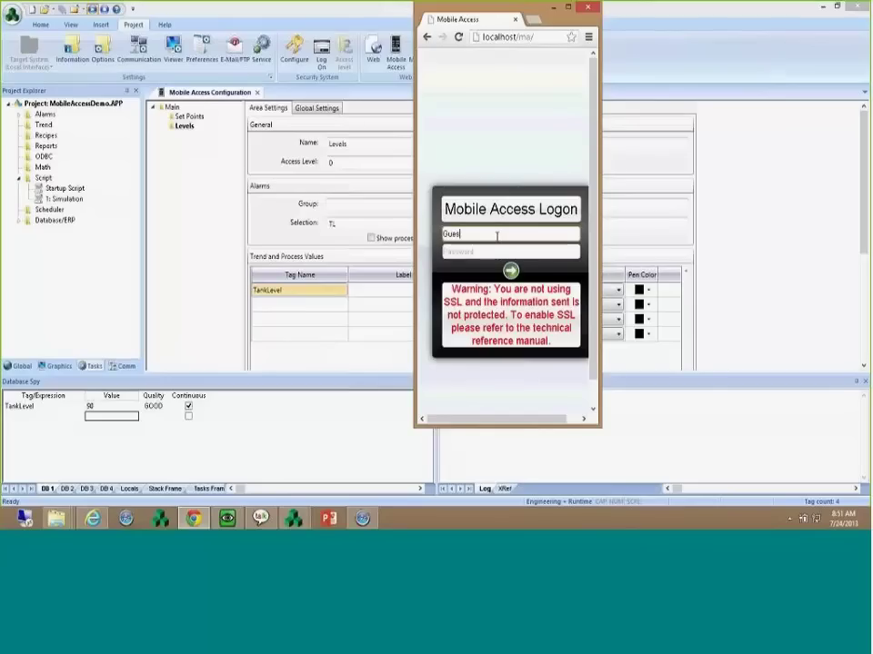
pyautogui.press('Return')
pyautogui.click(586, 6)
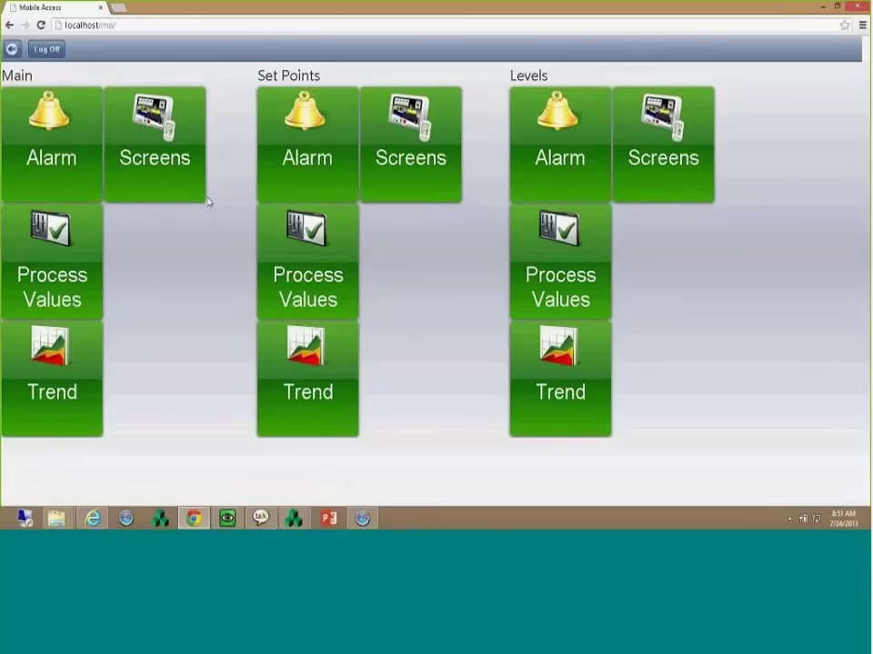
pyautogui.click(303, 160)
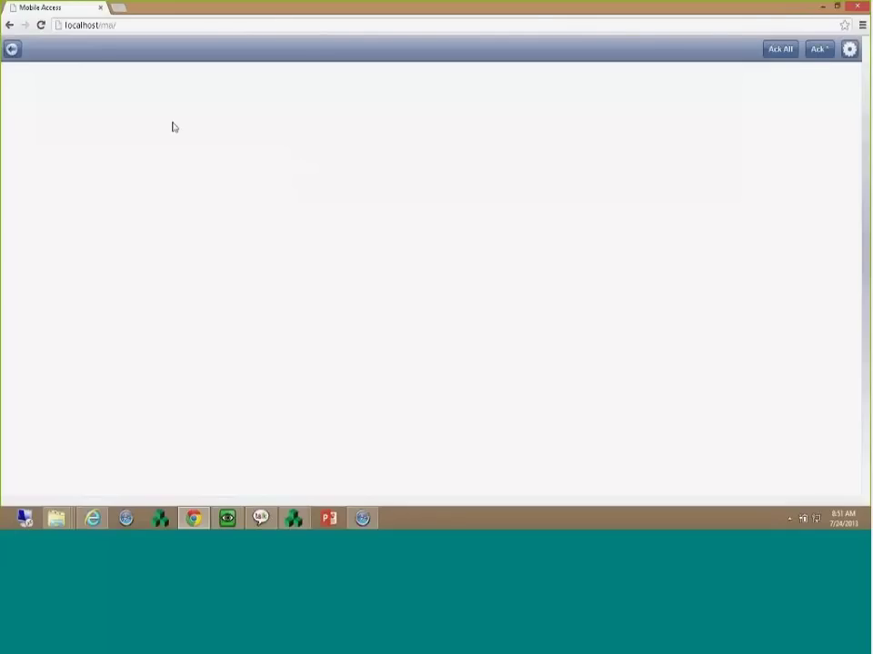
# - Reload the page, log in again as Guest, open Main's alarm list, and restore the window
pyautogui.press('F5')
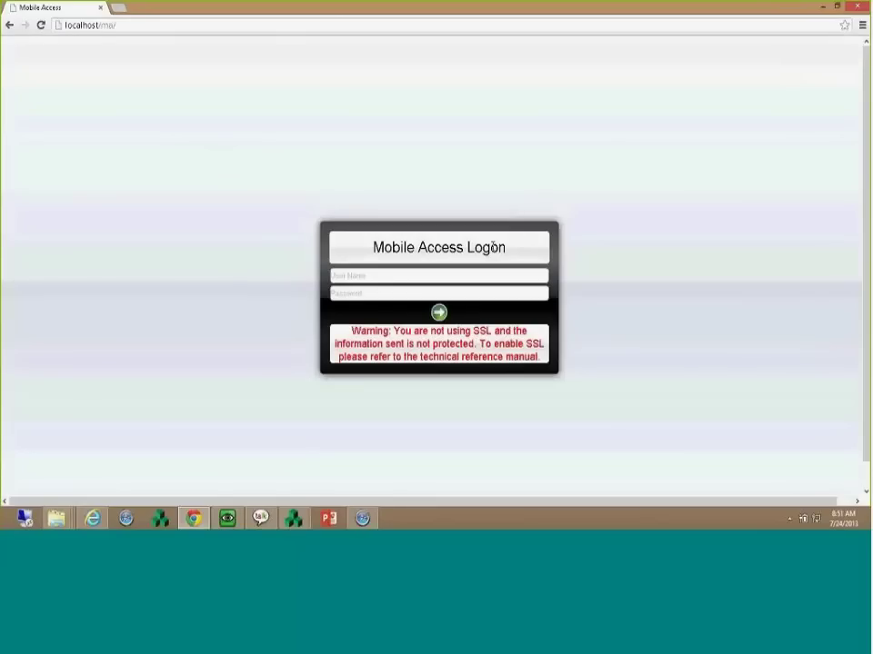
pyautogui.click(485, 278)
pyautogui.write('Guest')
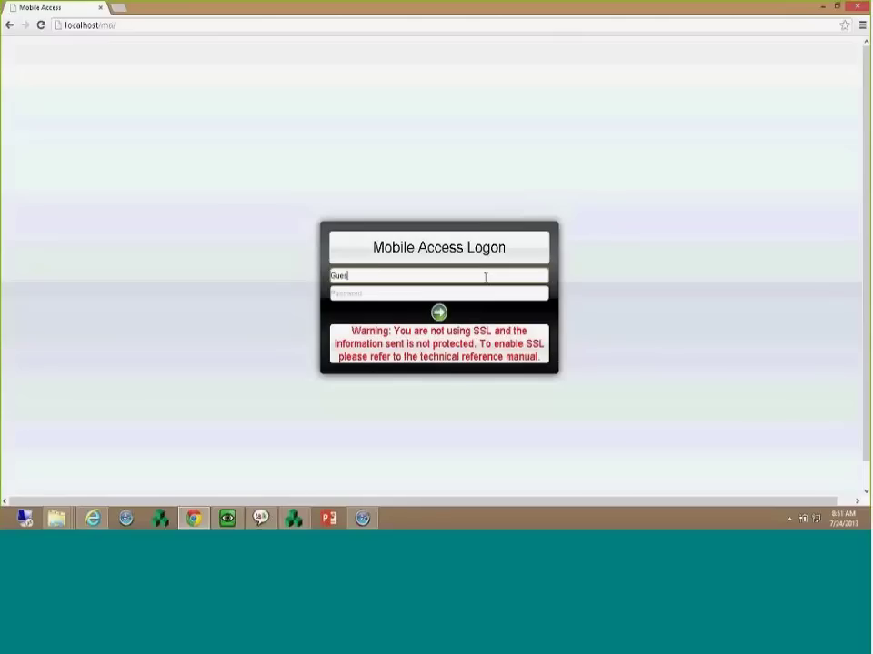
pyautogui.press('Return')
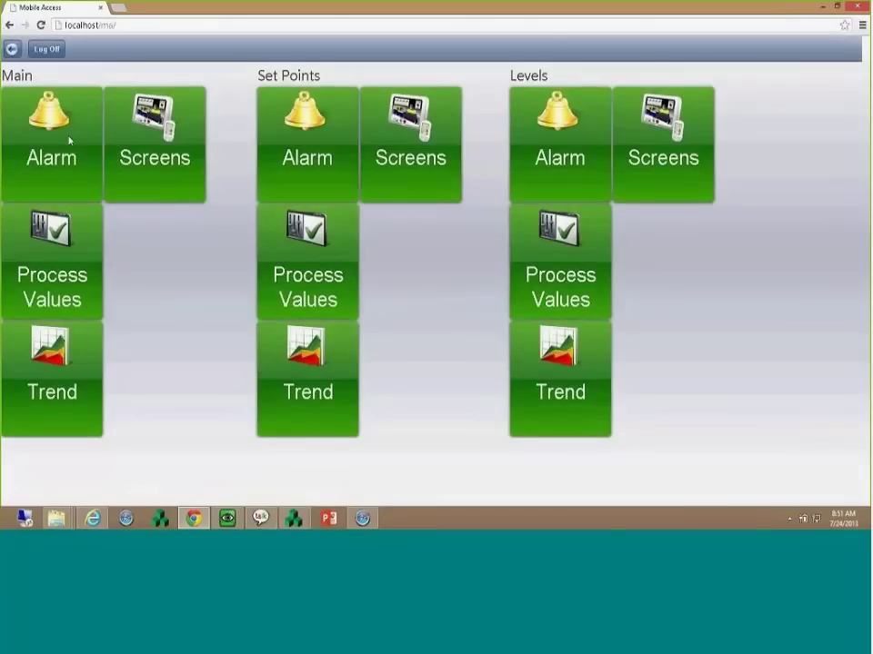
pyautogui.click(69, 139)
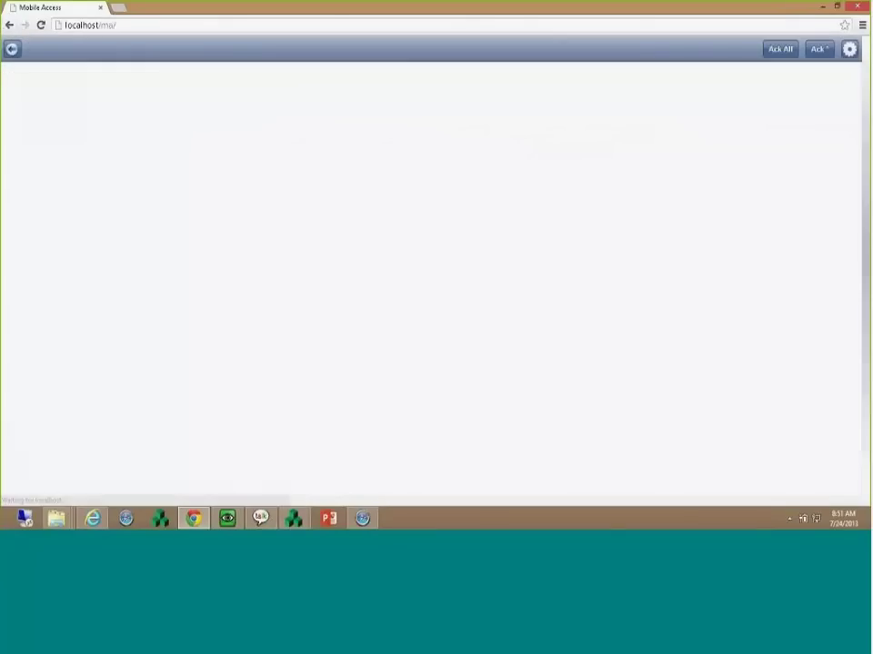
pyautogui.click(837, 5)
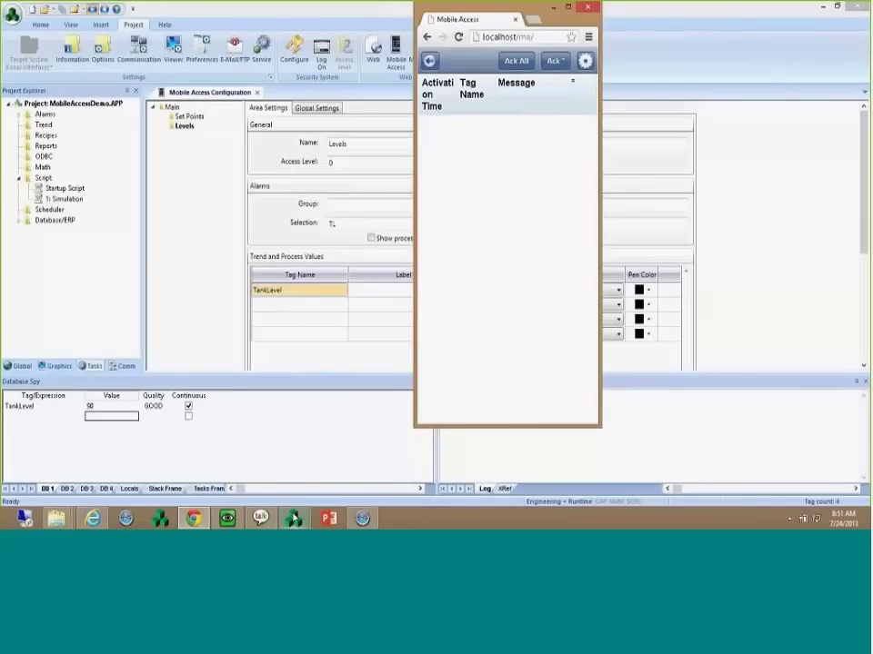
# - In the running project, change the set point value from 90.000000 to 91
pyautogui.moveTo(293, 518)
pyautogui.click(338, 456)
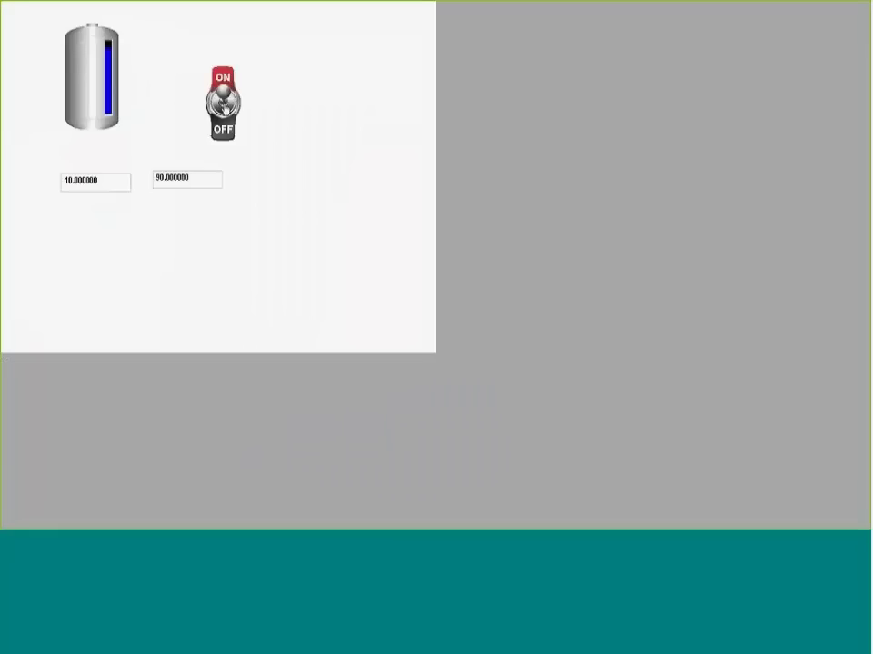
pyautogui.click(192, 177)
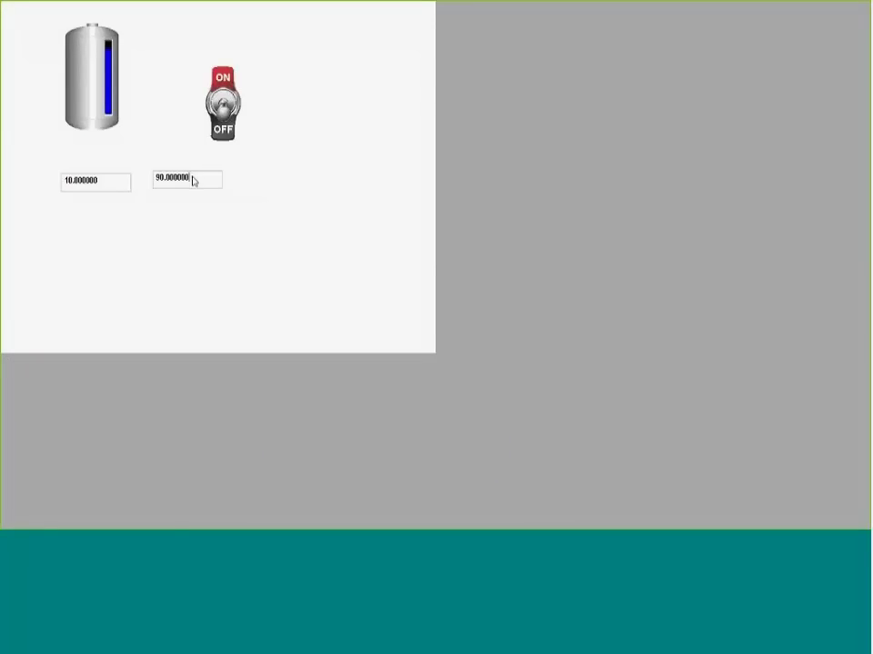
pyautogui.moveTo(192, 180); pyautogui.dragTo(153, 181)
pyautogui.write('91')
pyautogui.press('Return')
# - Reload the Mobile Access page and log on as Guest
pyautogui.hotkey('alt', 'Tab')
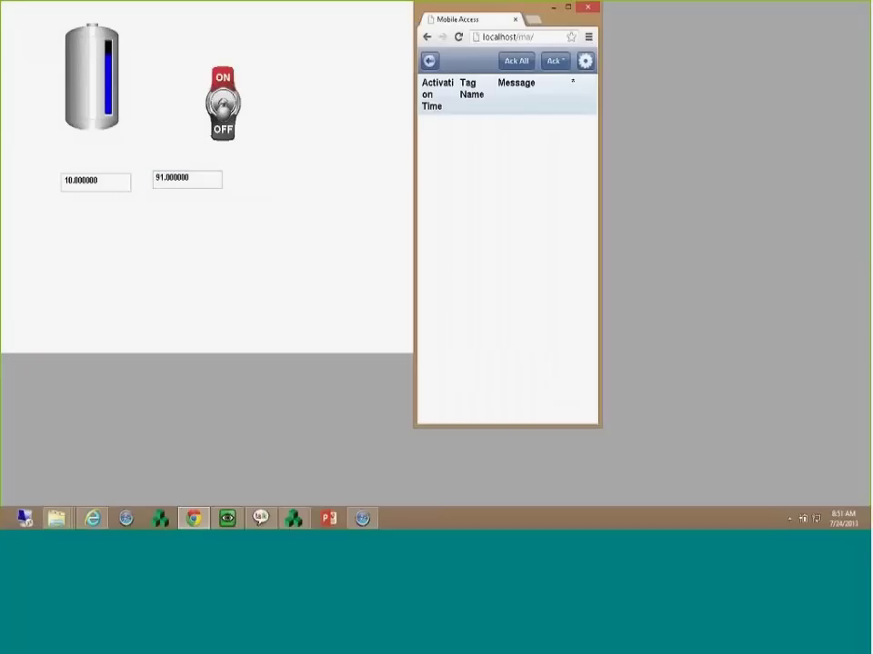
pyautogui.click(459, 38)
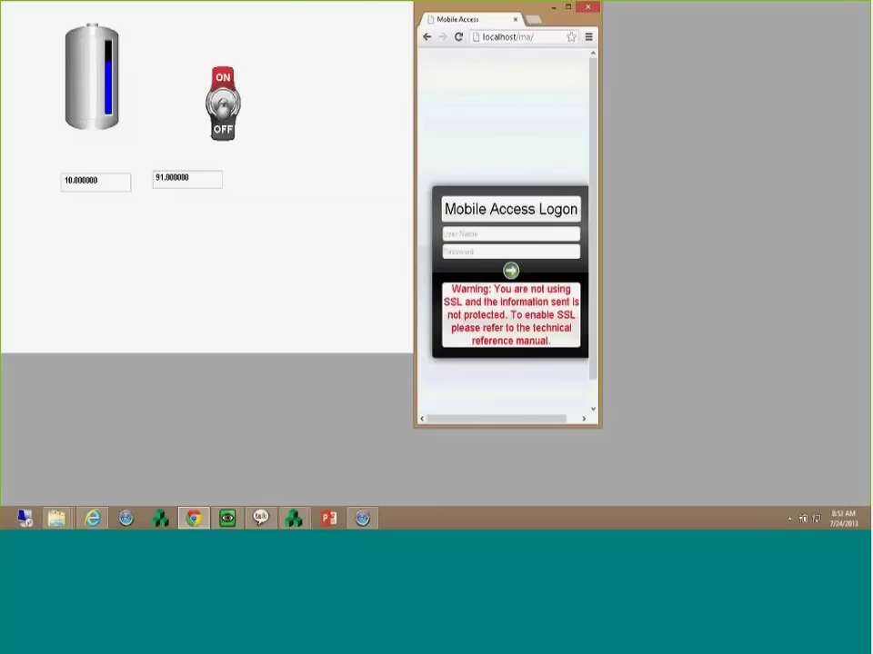
pyautogui.click(504, 235)
pyautogui.write('Guest')
pyautogui.press('Return')
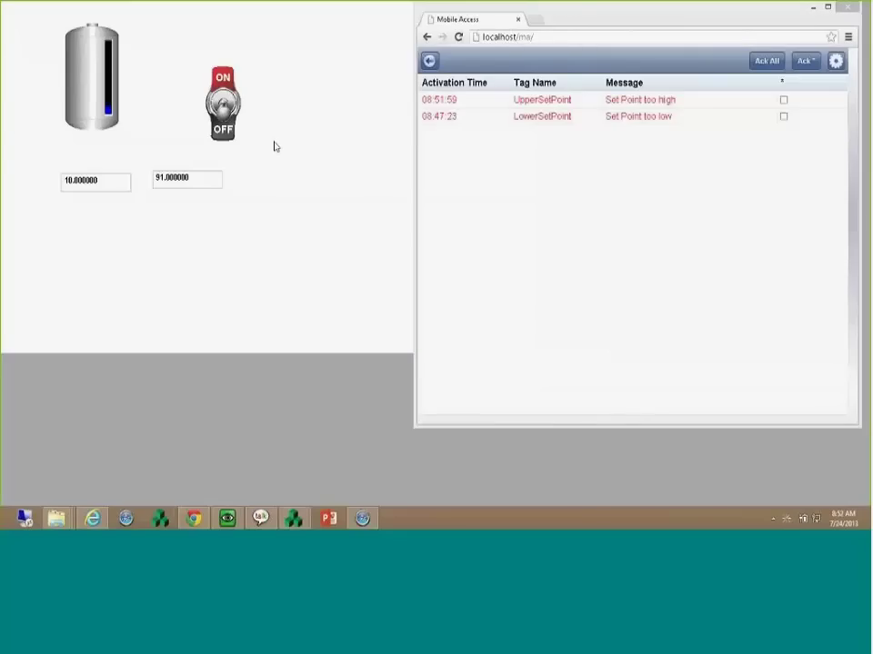
# - Move the browser aside and view the Levels area's alarm list with the TankLevel Low Level alarm
pyautogui.moveTo(582, 16); pyautogui.dragTo(451, 50)
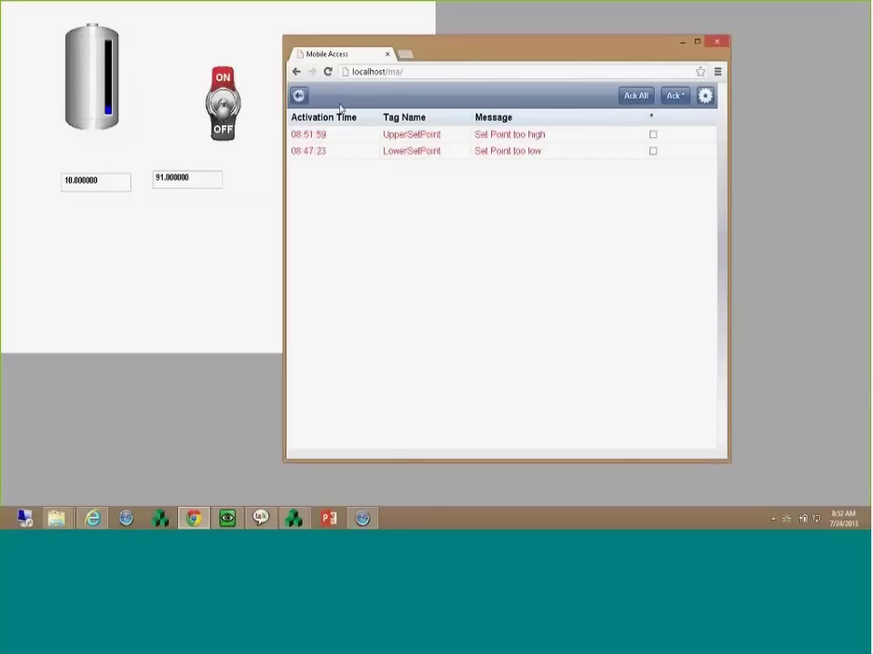
pyautogui.click(298, 97)
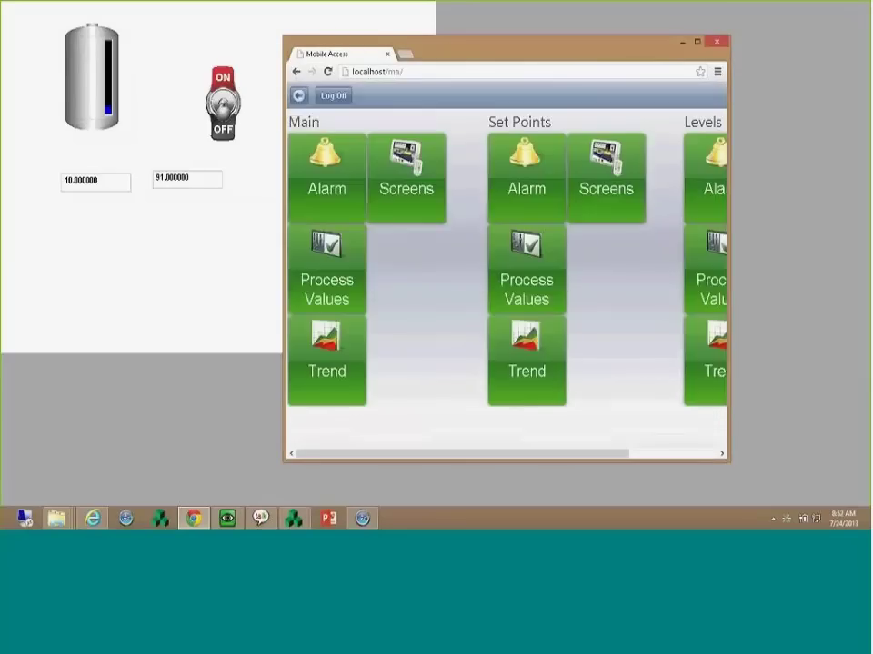
pyautogui.click(704, 199)
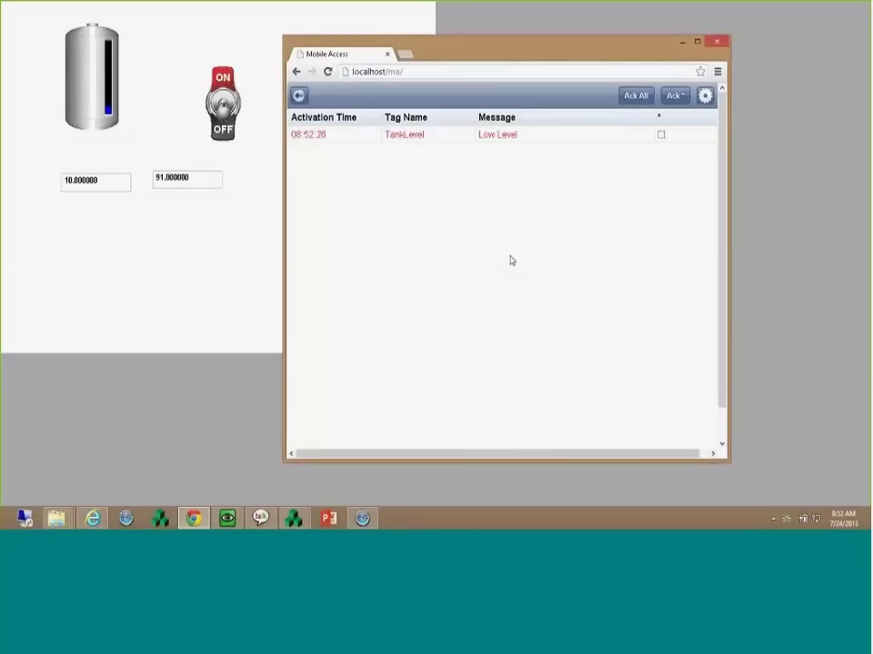
pyautogui.click(298, 97)
# - Open the Main area alarm list, then raise LowerSetPoint to 21 on the emulator and write it
pyautogui.click(332, 184)
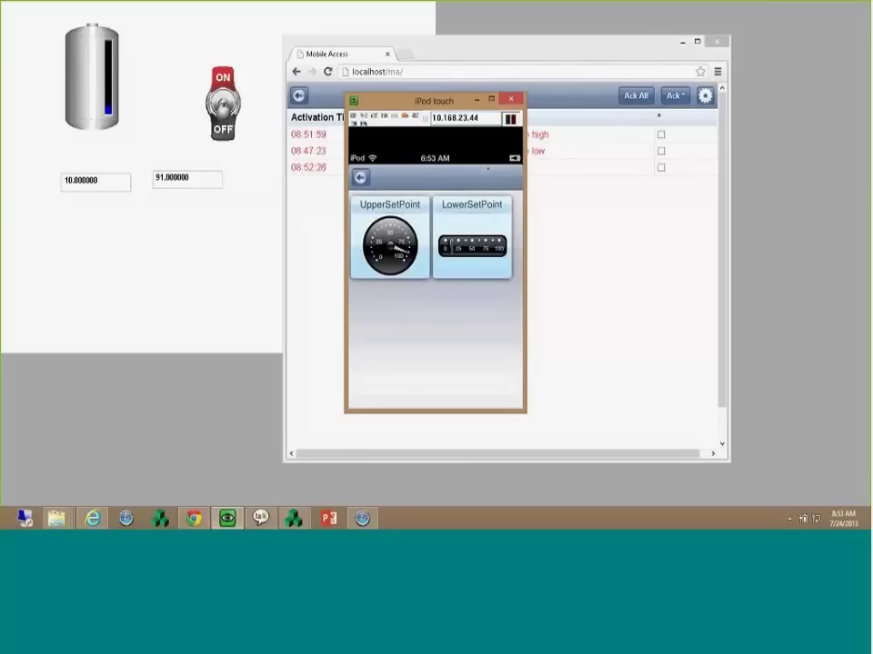
pyautogui.click(472, 238)
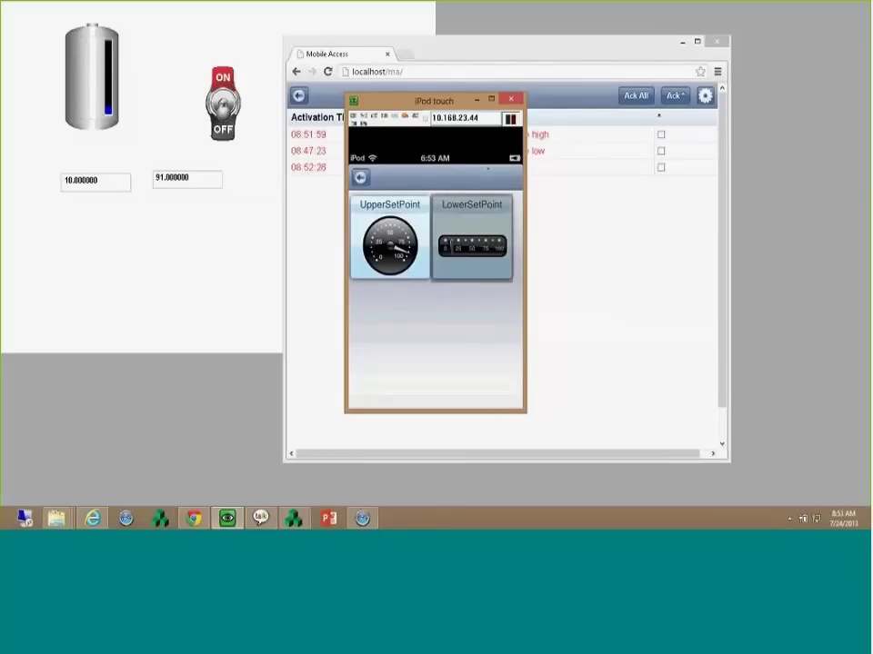
pyautogui.moveTo(393, 293)
pyautogui.mouseDown()
pyautogui.moveTo(419, 293)
pyautogui.moveTo(408, 293)
pyautogui.mouseUp()
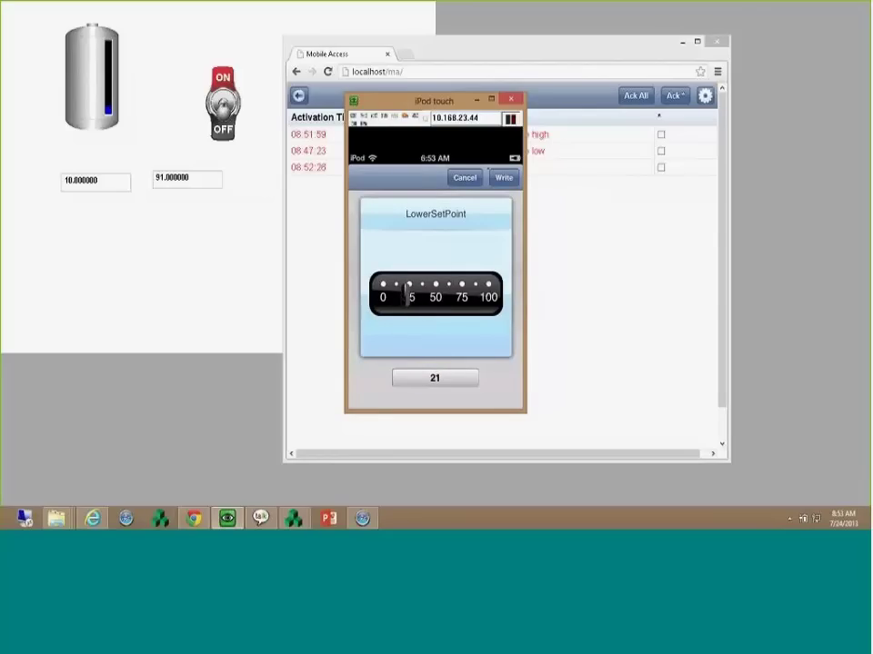
pyautogui.click(498, 177)
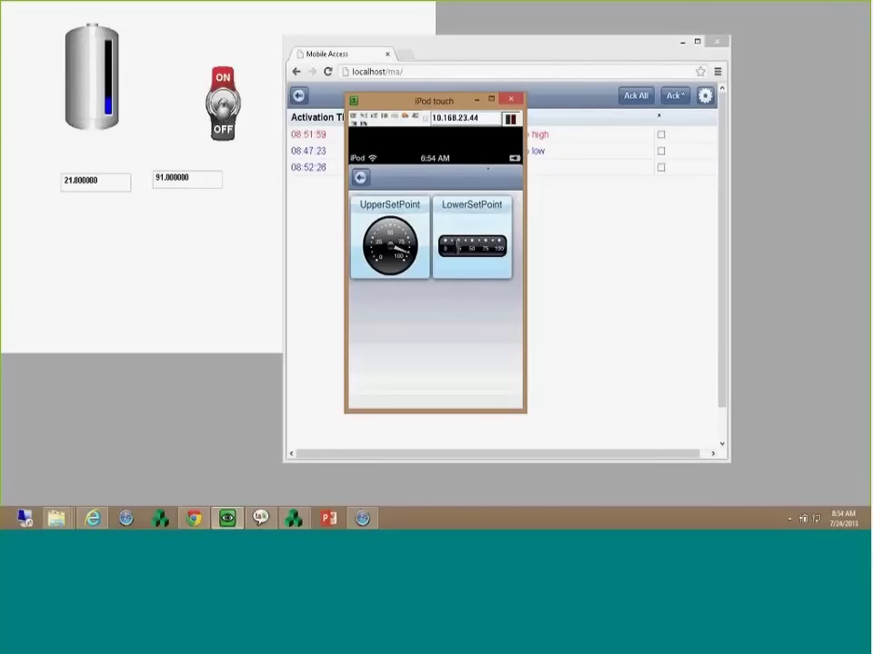
# - In the Main area settings, turn off trending for the Run tag
pyautogui.hotkey('alt', 'Tab')
pyautogui.hotkey('alt', 'Tab')
pyautogui.hotkey('alt', 'Tab')
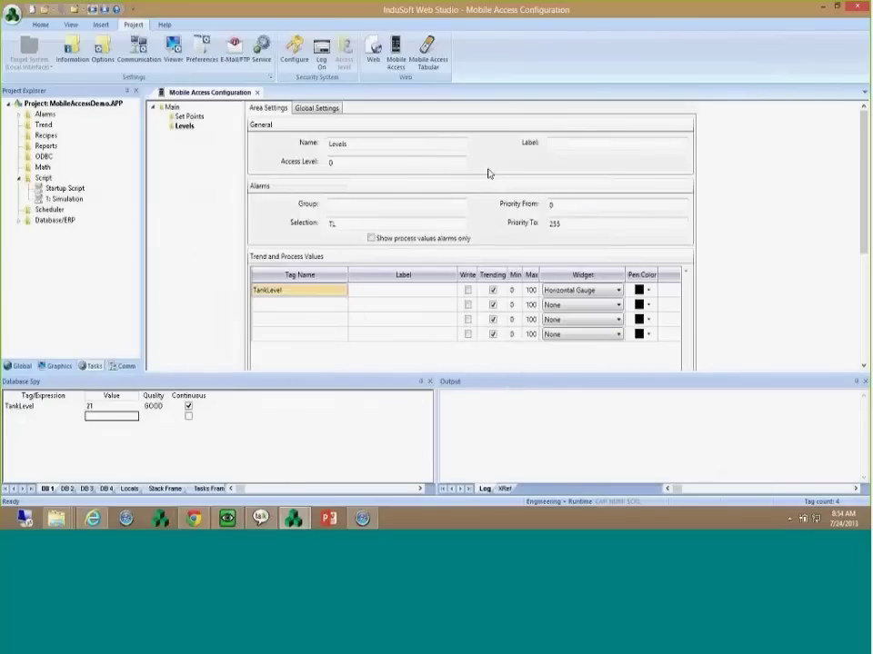
pyautogui.click(171, 107)
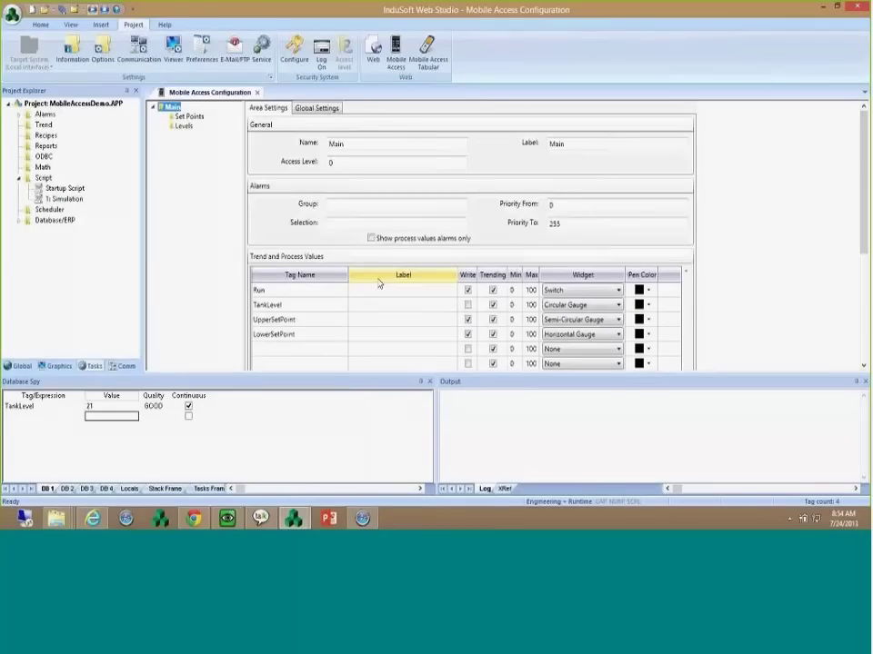
pyautogui.click(493, 290)
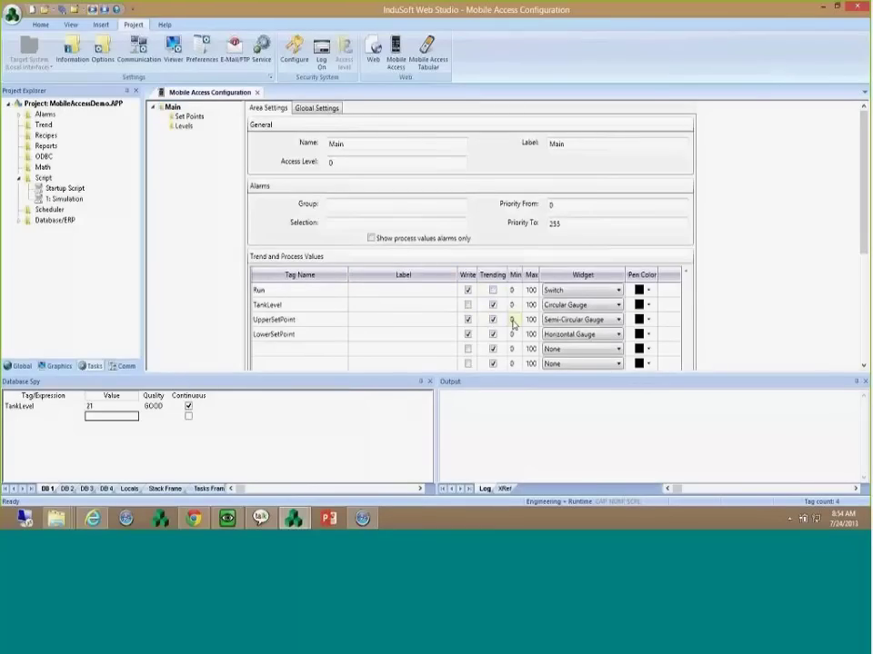
# - Set TankLevel's pen colour to blue and the UpperSetPoint and LowerSetPoint pens to red
pyautogui.click(648, 304)
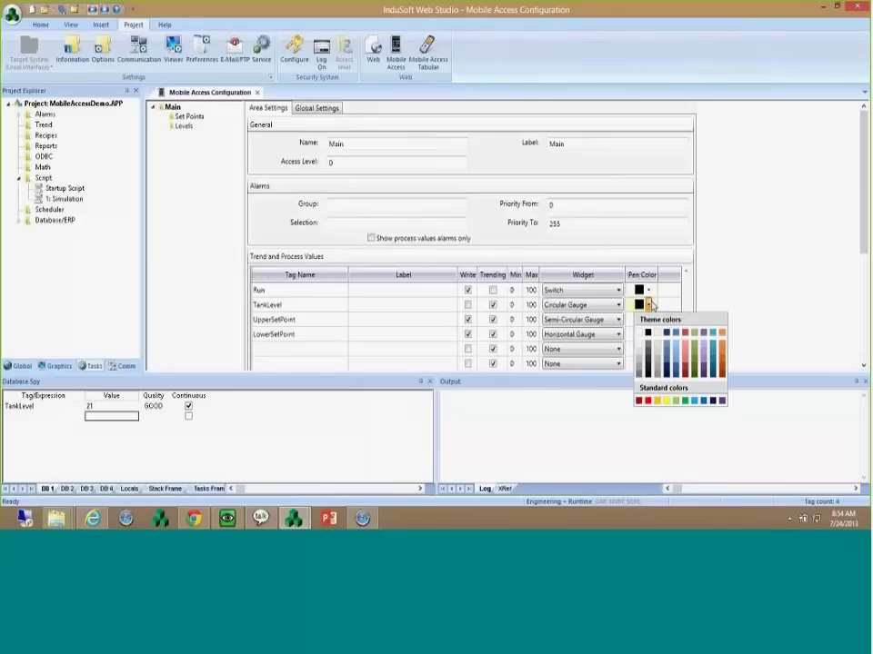
pyautogui.click(648, 400)
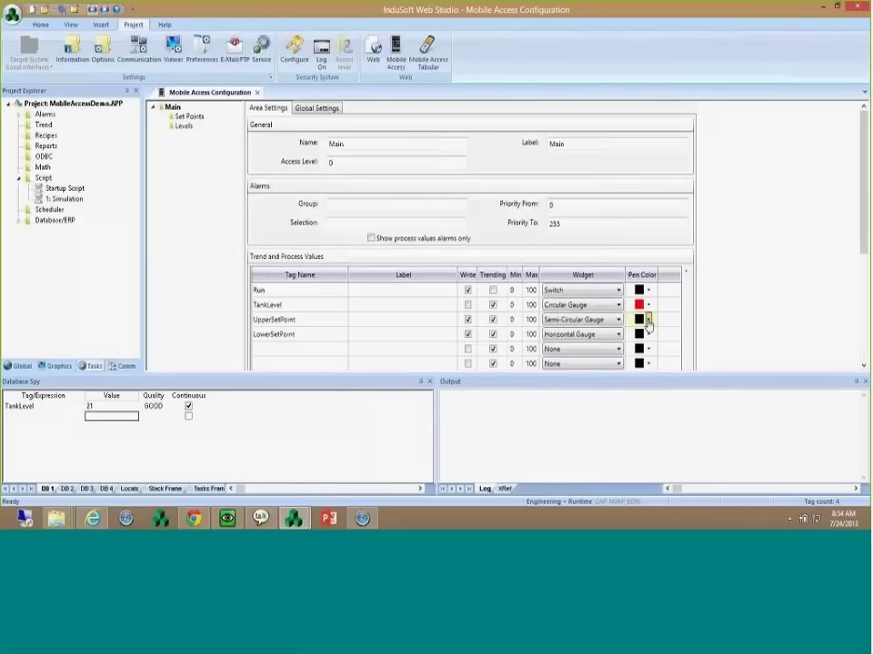
pyautogui.click(648, 320)
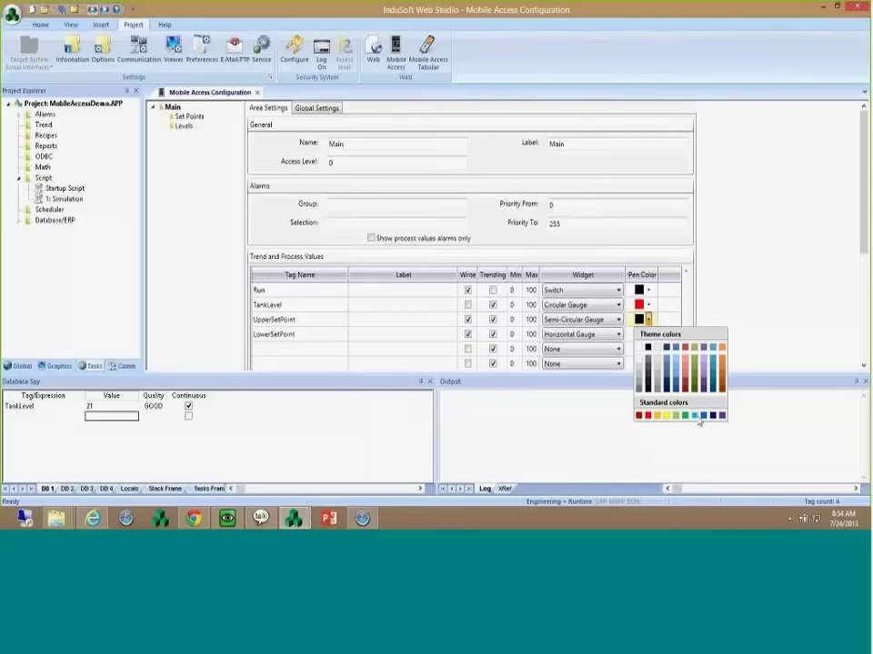
pyautogui.click(648, 416)
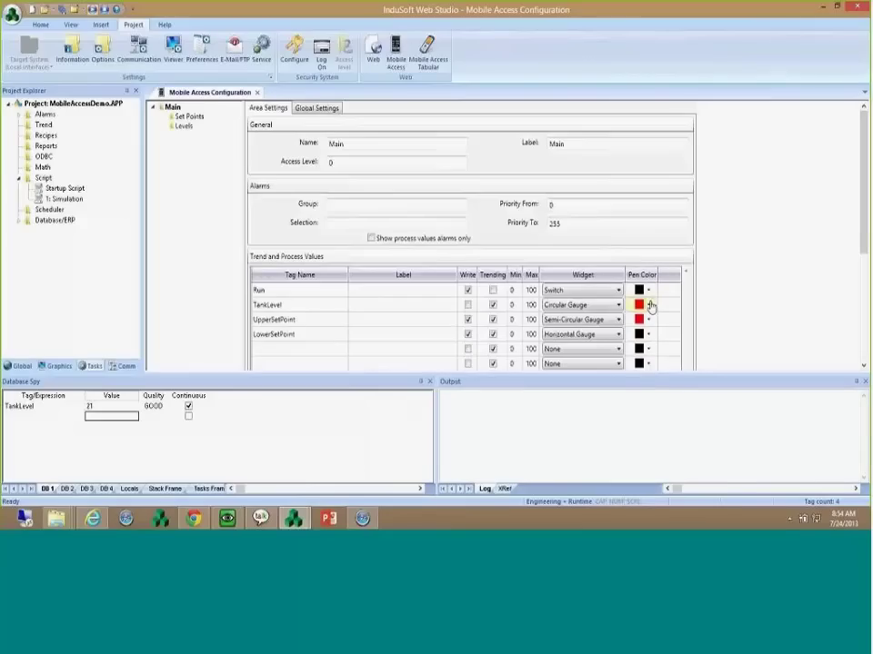
pyautogui.click(650, 305)
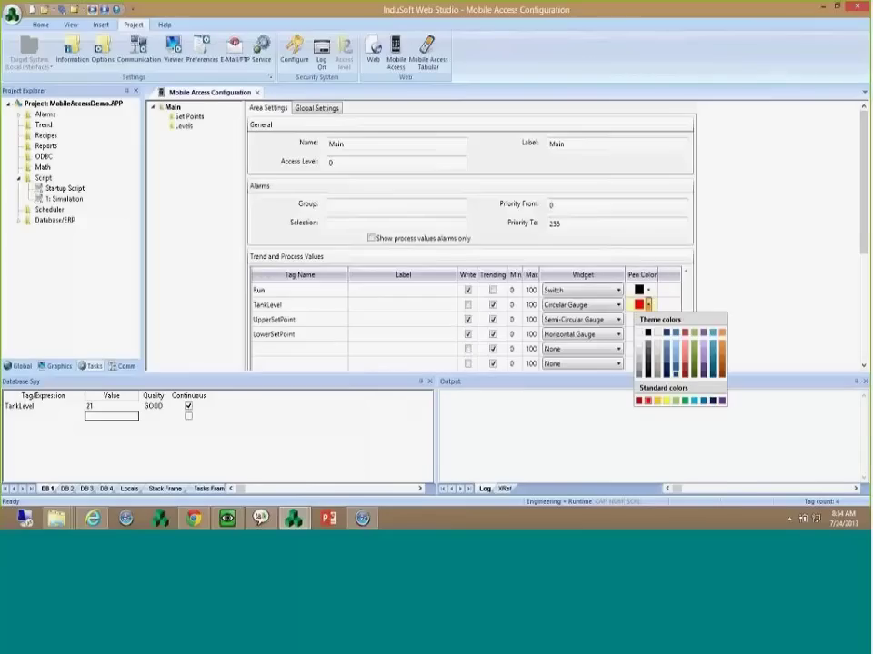
pyautogui.click(701, 403)
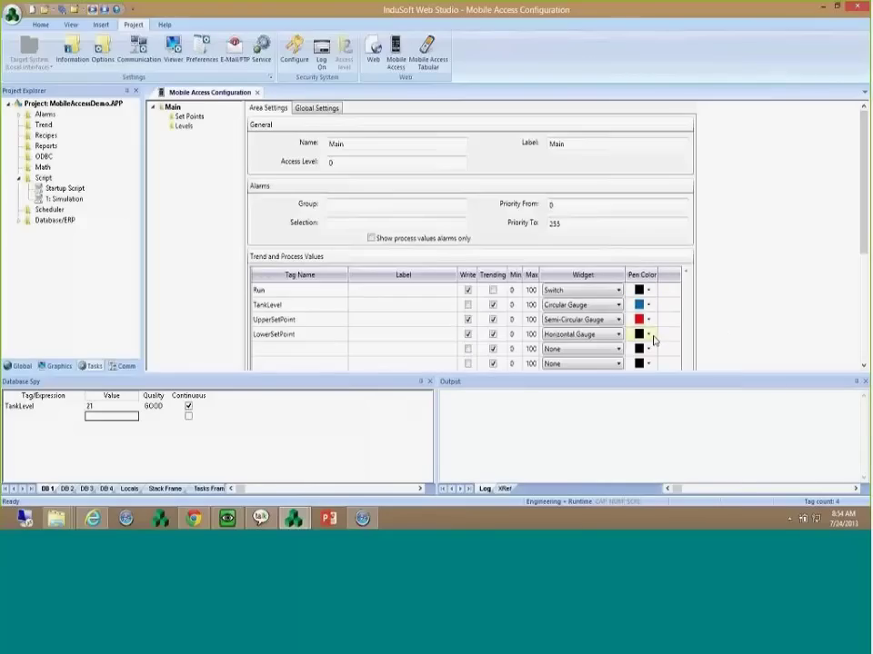
pyautogui.click(647, 335)
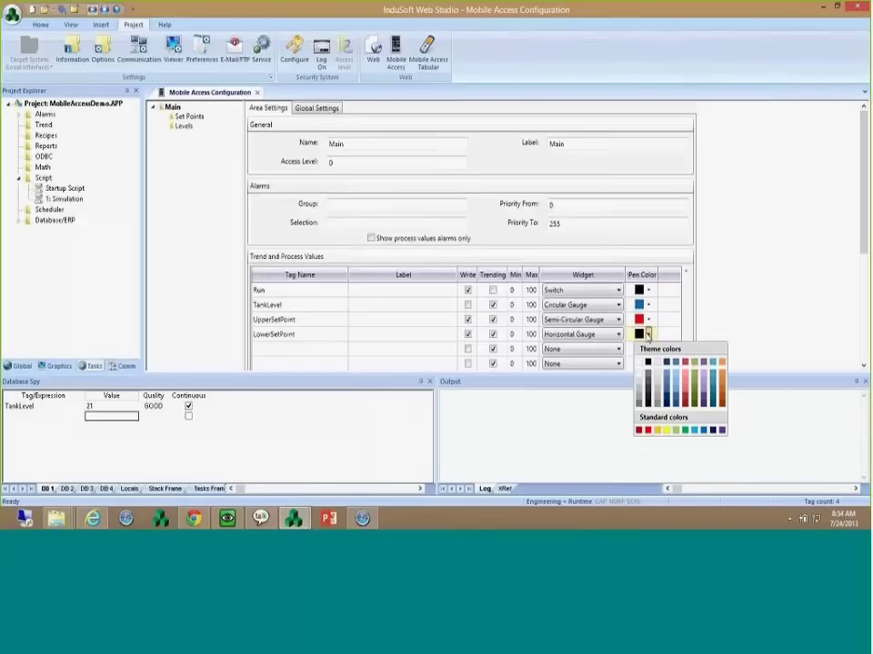
pyautogui.click(649, 431)
pyautogui.click(395, 324)
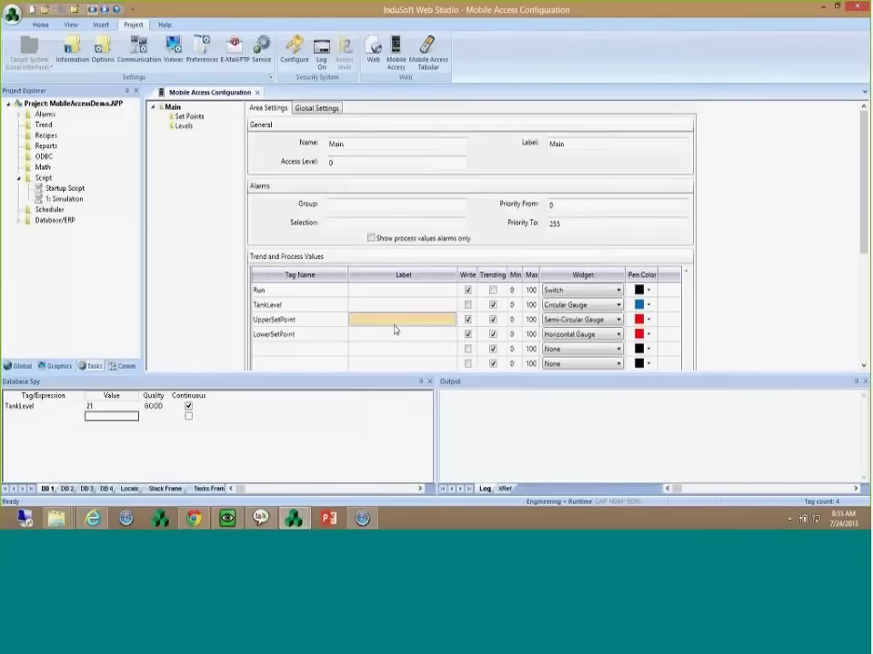
pyautogui.hotkey('alt', 'Tab')
pyautogui.hotkey('alt', 'Tab')
pyautogui.hotkey('alt', 'Tab')
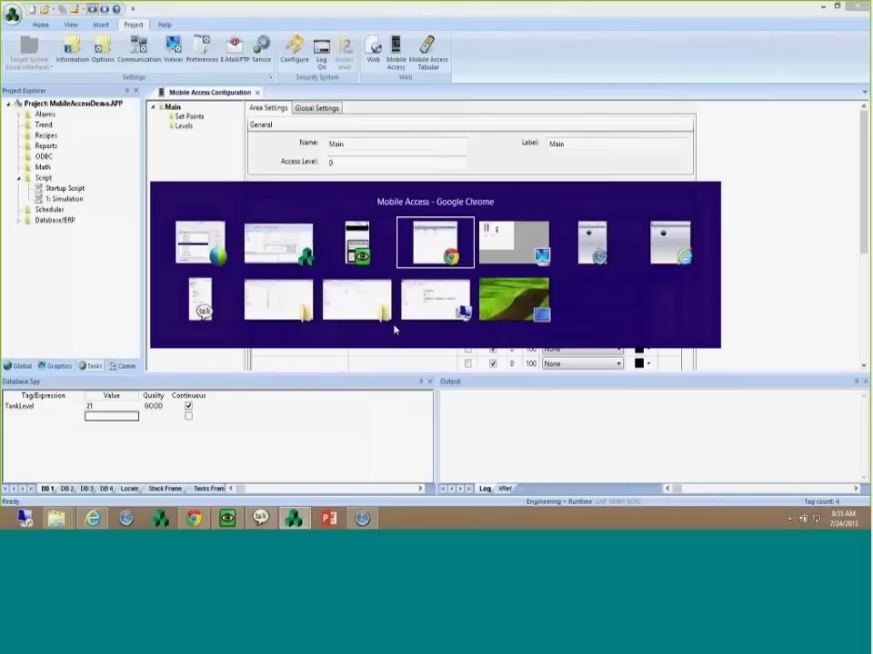
# - Log off Mobile Access, log back on as Guest, and open the Main area trend
pyautogui.click(298, 96)
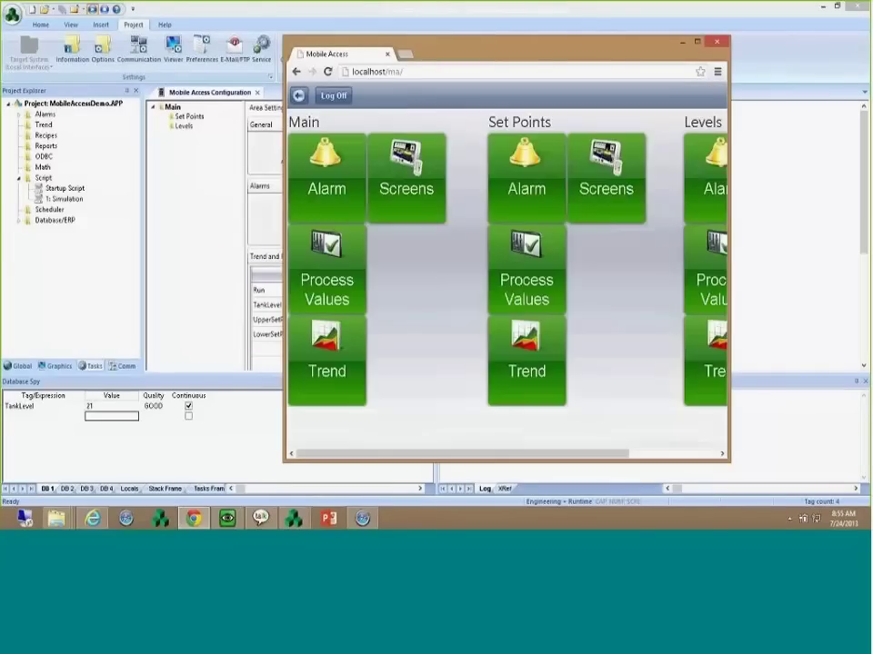
pyautogui.click(298, 97)
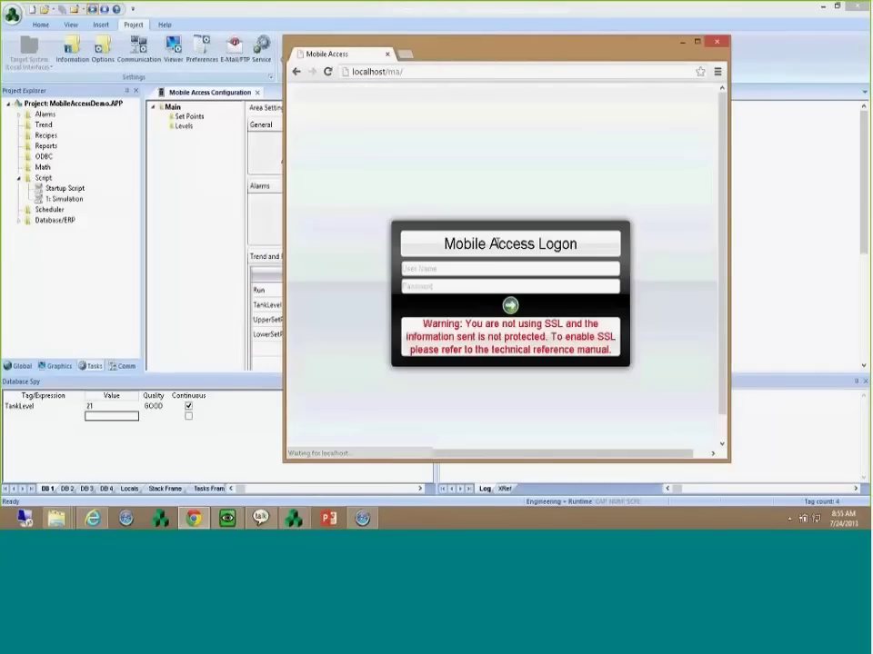
pyautogui.click(490, 267)
pyautogui.write('Guest')
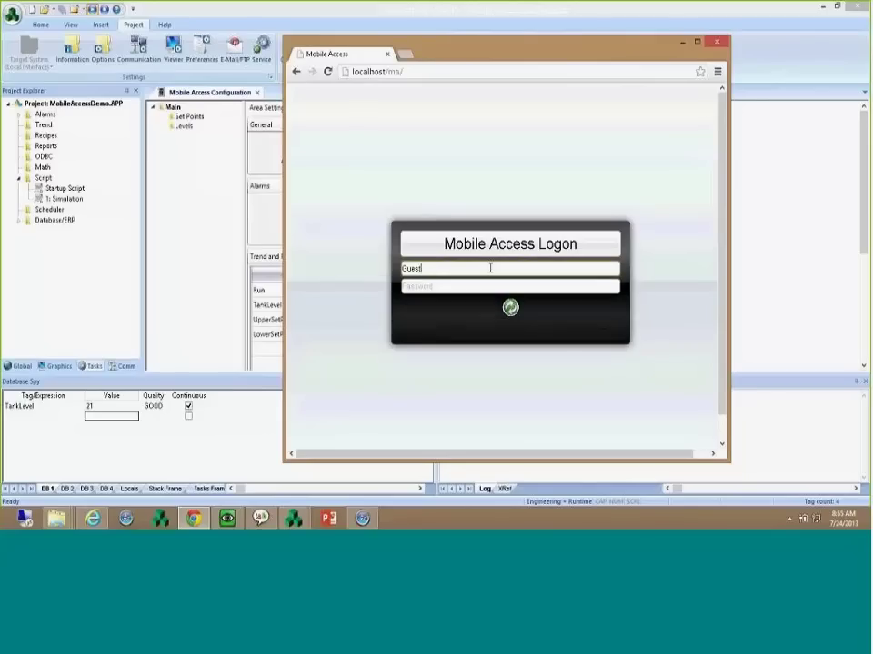
pyautogui.press('Return')
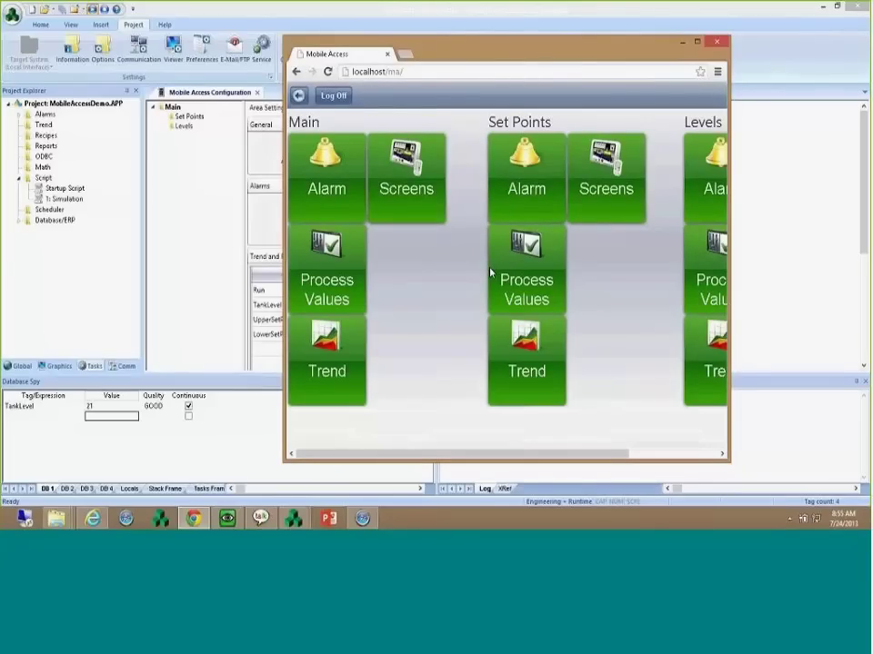
pyautogui.click(344, 359)
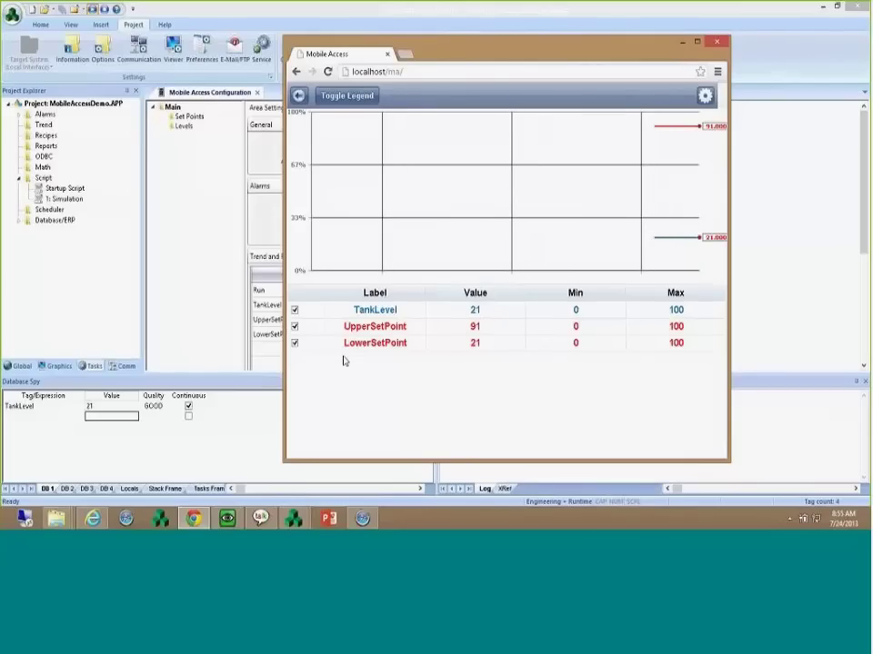
# - Switch between windows while TankLevel climbs, ending on the iPod emulator's trend view
pyautogui.hotkey('alt', 'Tab')
pyautogui.press('Tab')
pyautogui.press('Tab')
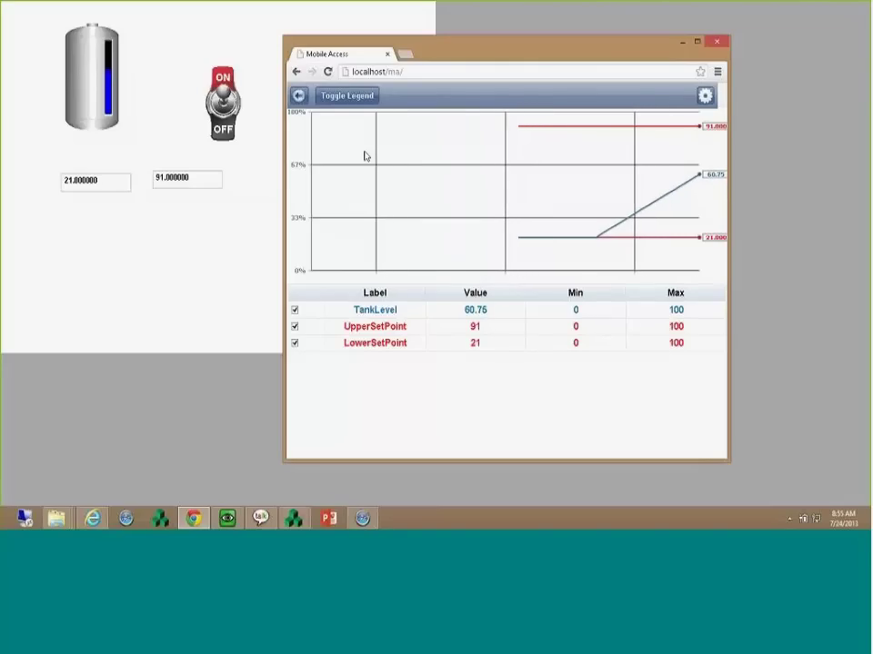
pyautogui.hotkey('alt', 'Tab')
pyautogui.hotkey('alt', 'Tab')
pyautogui.hotkey('alt', 'Tab')
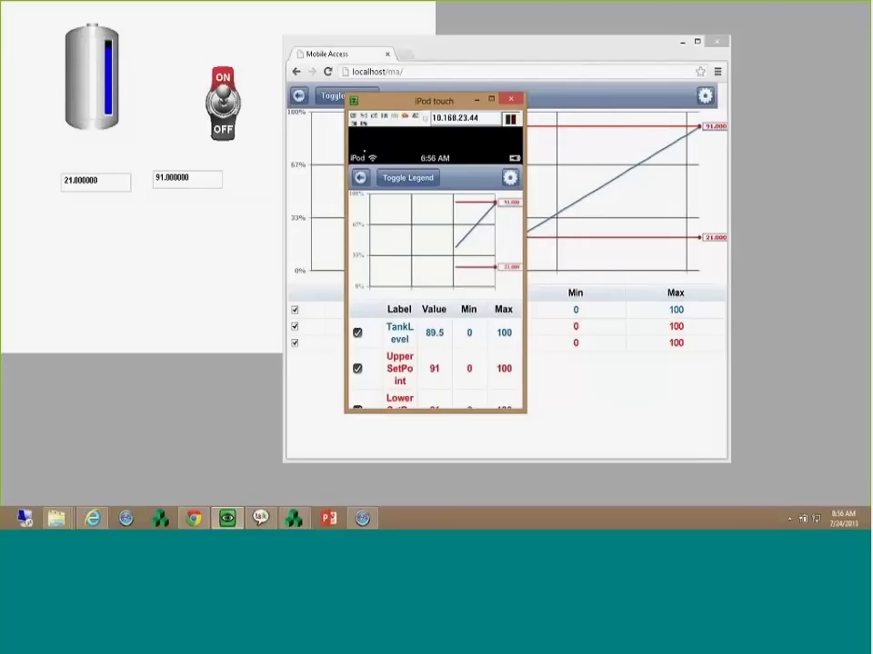
# - Rotate the iPod emulator to landscape, then switch to Web Studio's TREND001.TRD worksheet
pyautogui.hotkey('ctrl', 'Right')
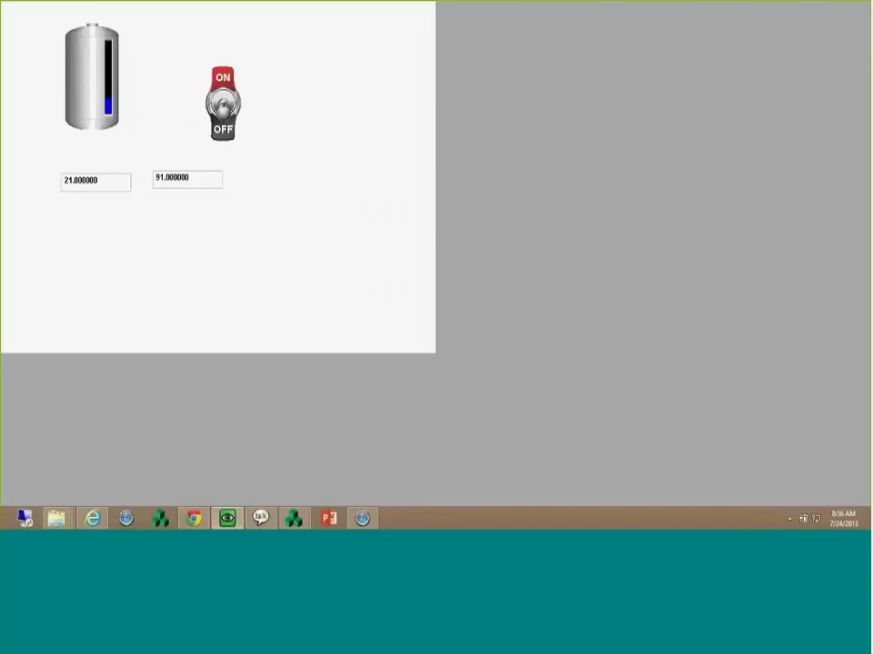
pyautogui.hotkey('alt', 'Tab')
pyautogui.hotkey('alt', 'Tab')
pyautogui.hotkey('alt', 'Tab')
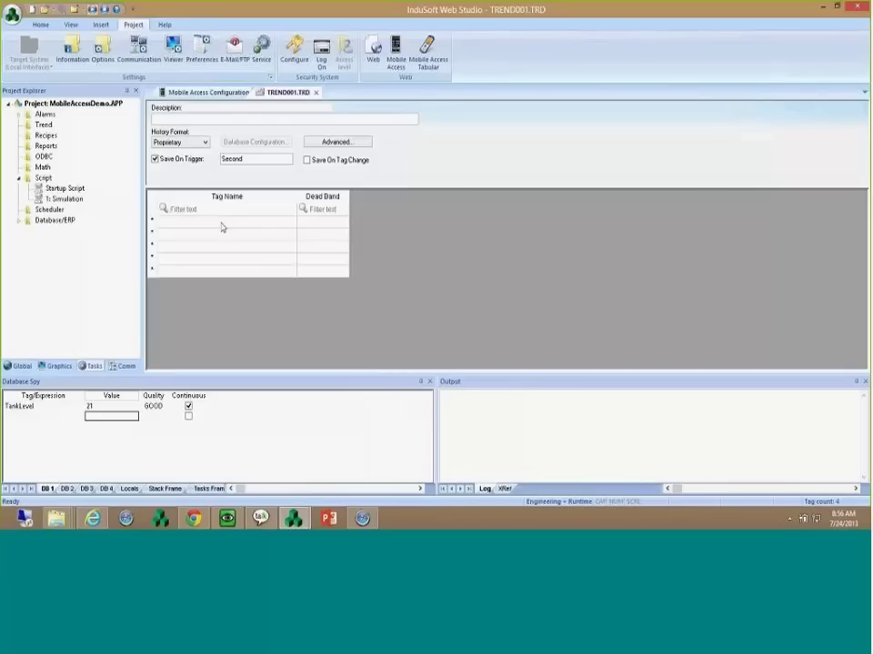
# - Copy TankLevel, UpperSetPoint and LowerSetPoint from the Mobile Access settings into the worksheet's Tag Name grid
pyautogui.click(221, 227)
pyautogui.write('Tan')
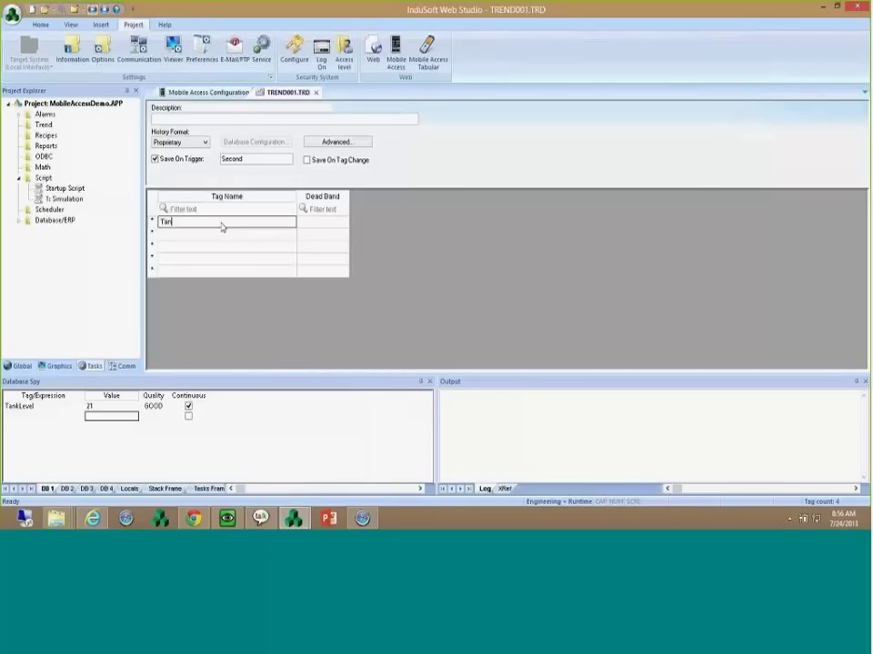
pyautogui.write('k')
pyautogui.click(238, 92)
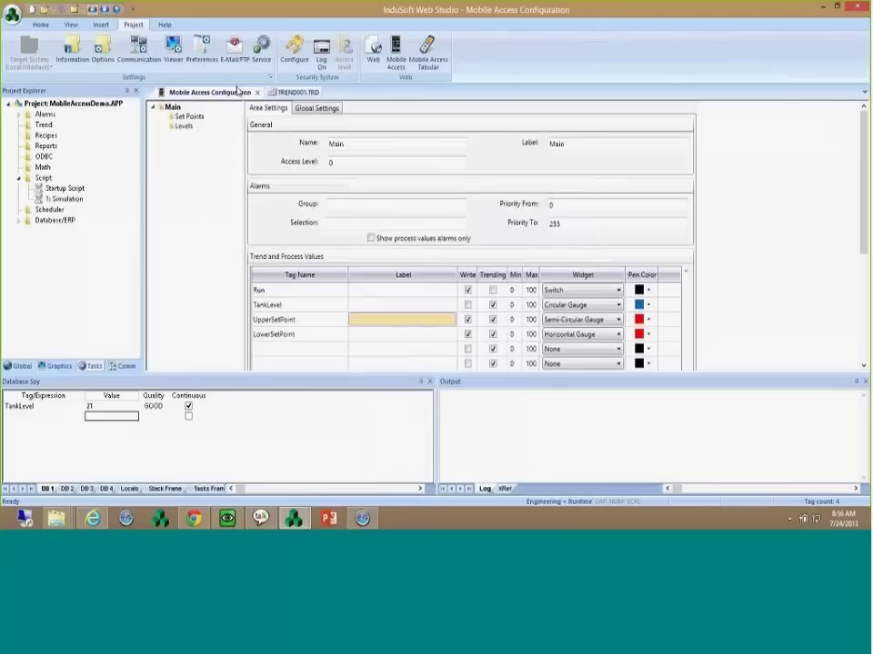
pyautogui.click(317, 306)
pyautogui.hotkey('shift', 'Down')
pyautogui.hotkey('shift', 'Down')
pyautogui.hotkey('ctrl', 'c')
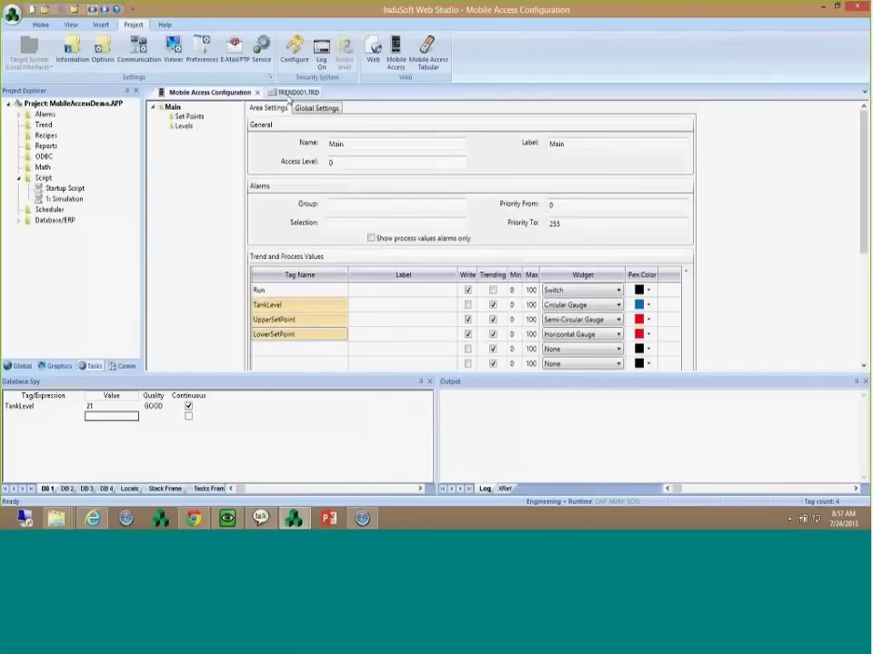
pyautogui.click(289, 93)
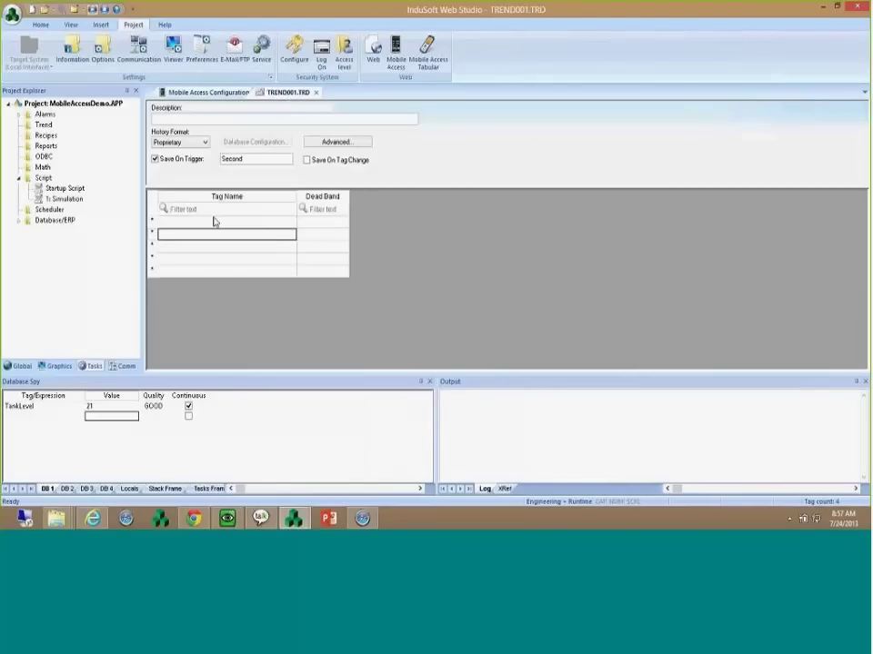
pyautogui.click(214, 221)
pyautogui.hotkey('ctrl', 'v')
pyautogui.click(232, 263)
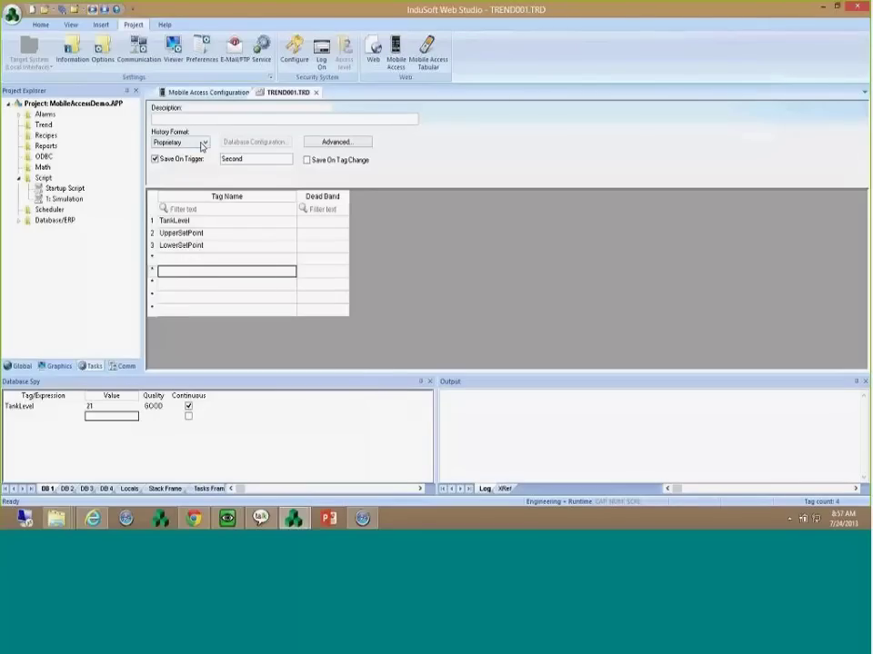
# - Keep Proprietary as the history format and save TREND001.TRD
pyautogui.click(202, 145)
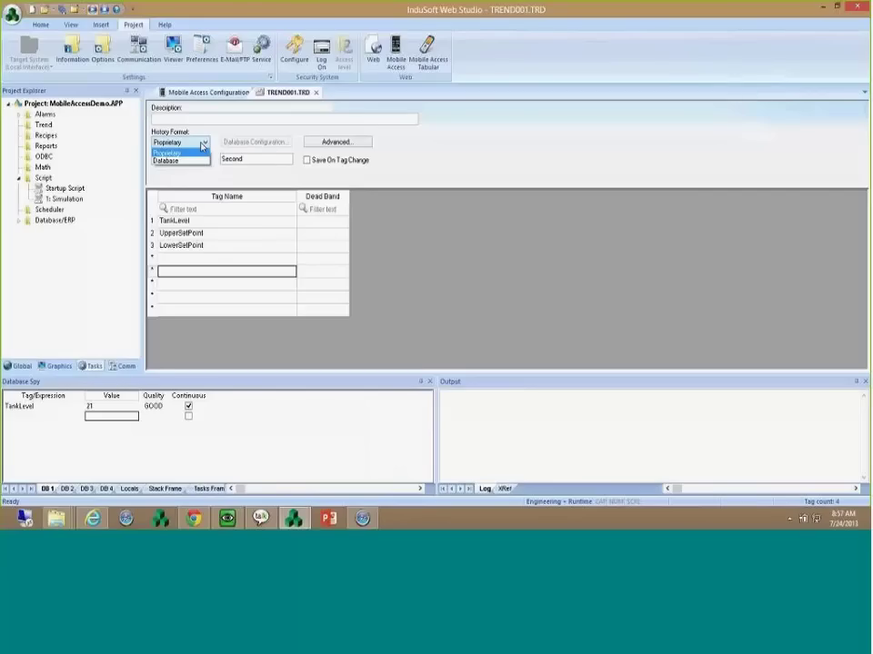
pyautogui.click(252, 229)
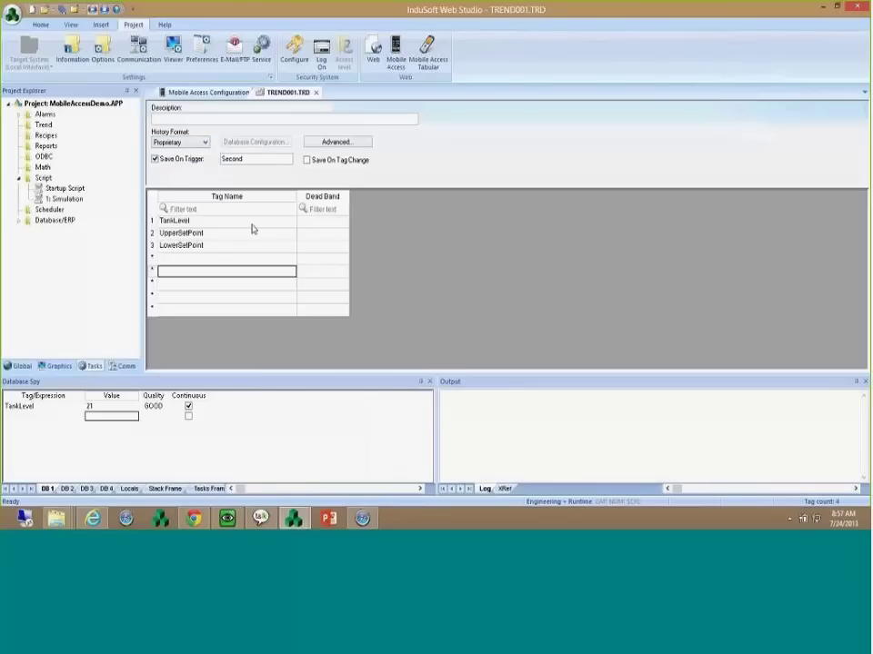
pyautogui.hotkey('ctrl', 's')
pyautogui.press('Return')
pyautogui.hotkey('alt', 'Tab')
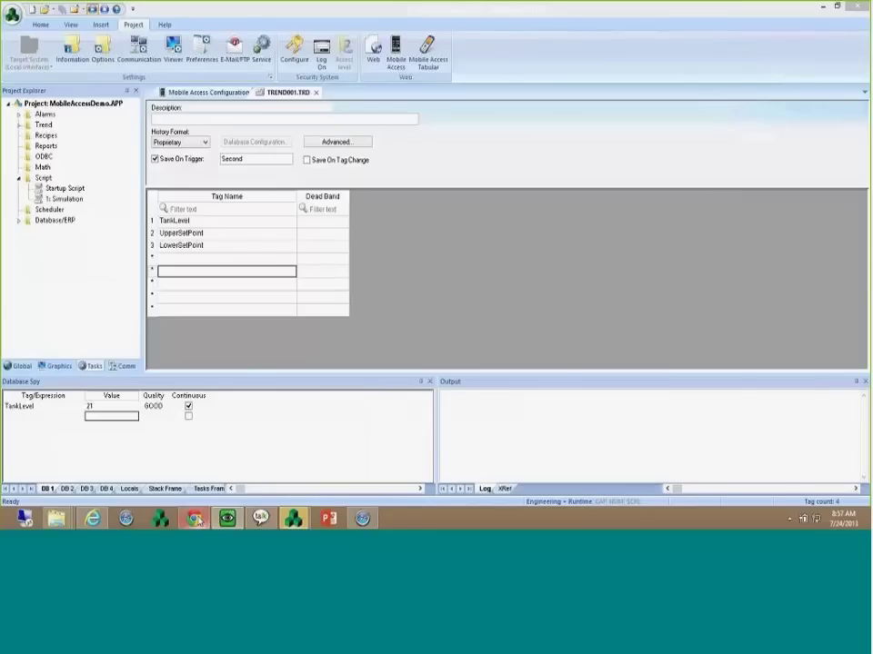
pyautogui.click(193, 518)
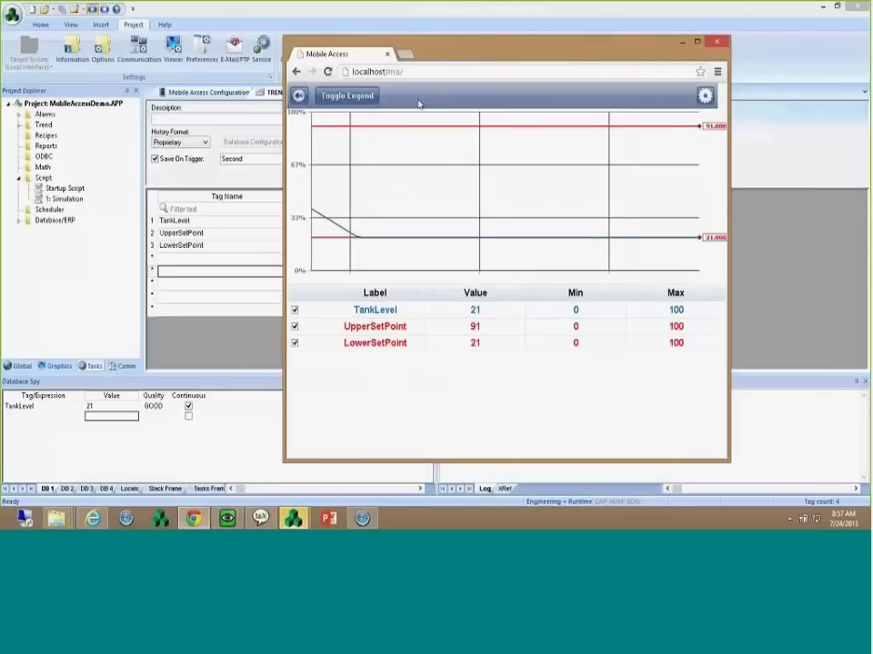
# - Switch the trend's Fill option to ON and return to the chart
pyautogui.click(705, 96)
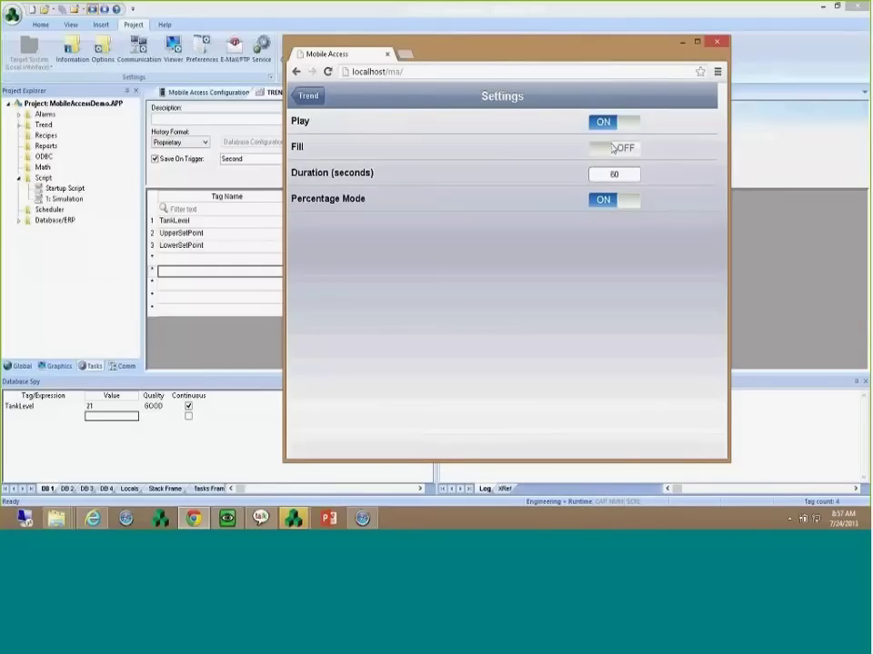
pyautogui.click(613, 148)
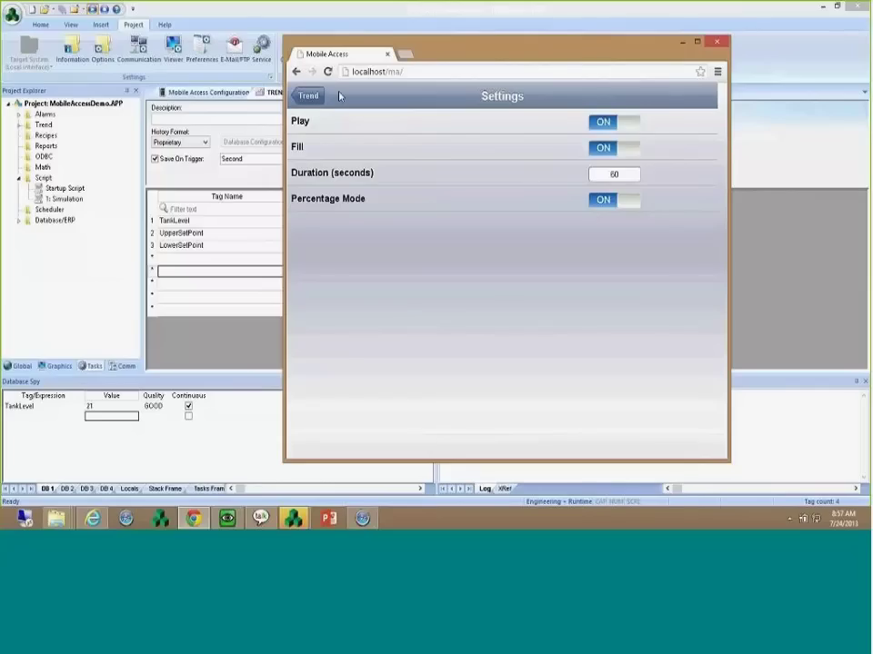
pyautogui.click(307, 96)
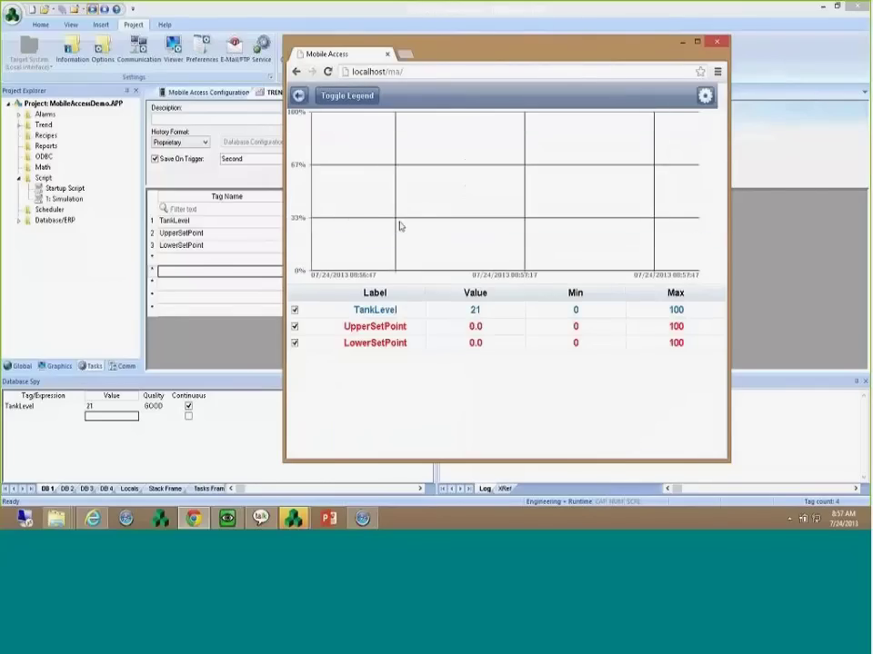
pyautogui.hotkey('alt', 'Tab')
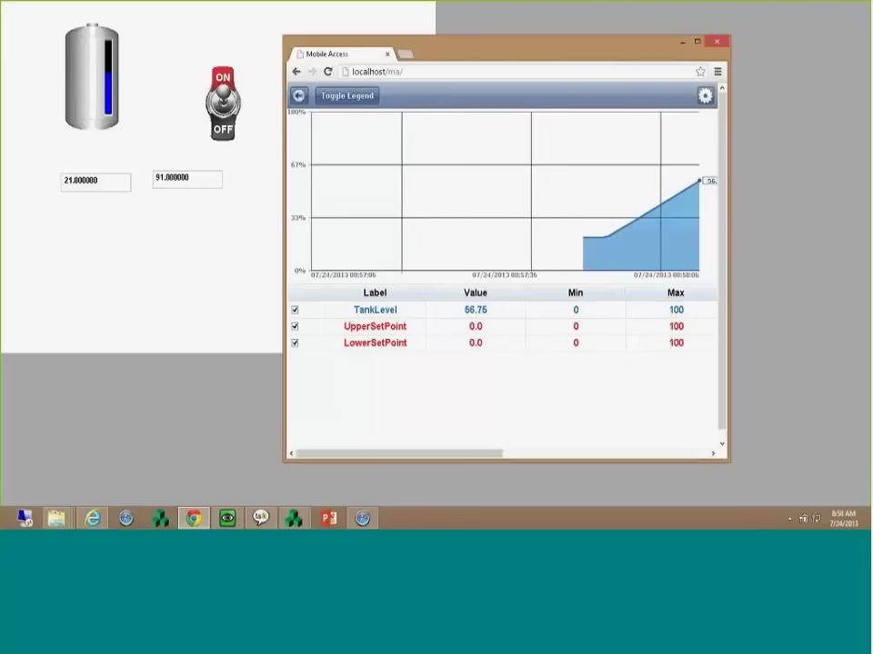
# - Log back on as Guest, reopen the Main trend, and flip the Run switch so the tank drains
pyautogui.click(703, 102)
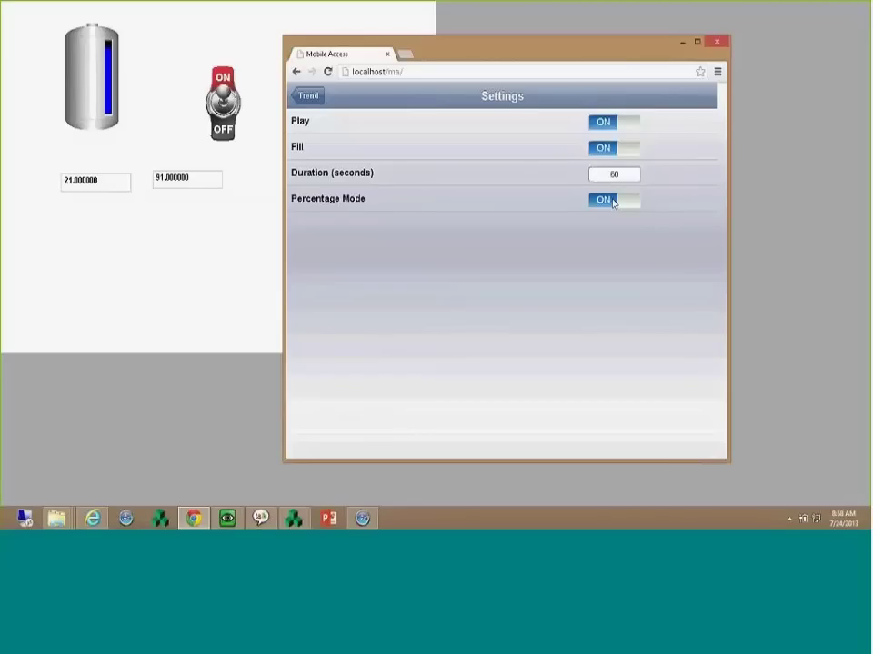
pyautogui.click(614, 202)
pyautogui.click(569, 266)
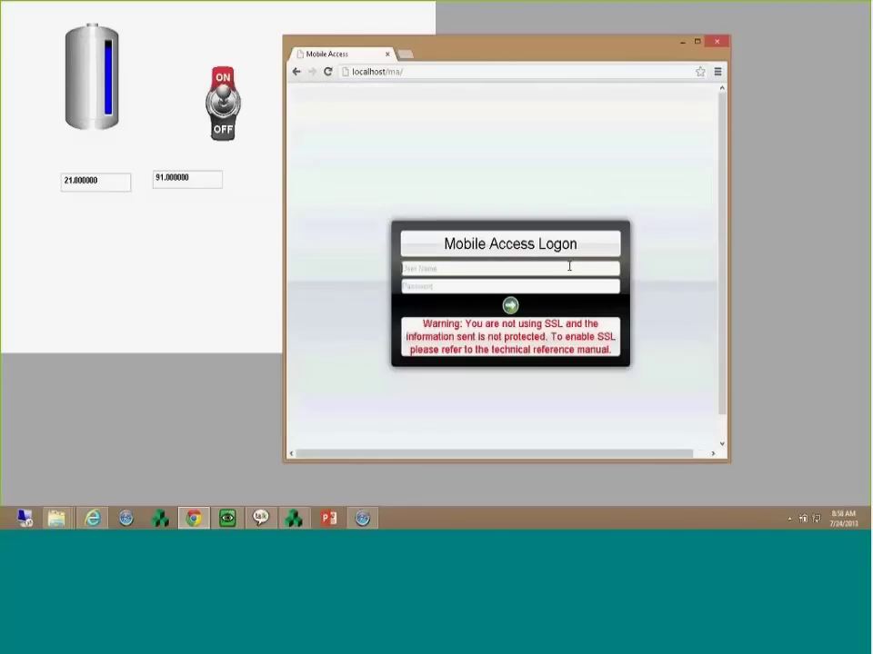
pyautogui.write('Guest')
pyautogui.press('Return')
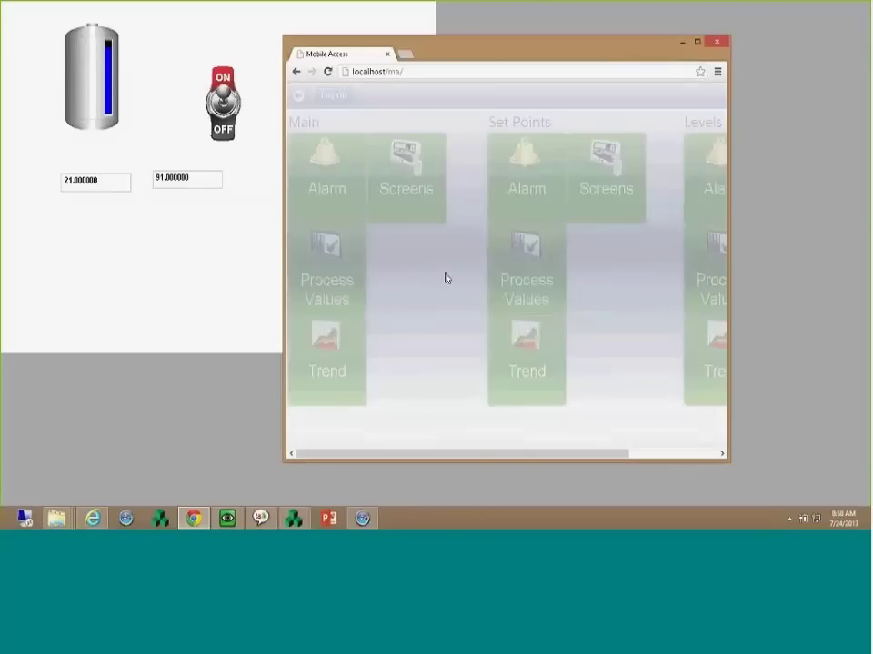
pyautogui.click(355, 350)
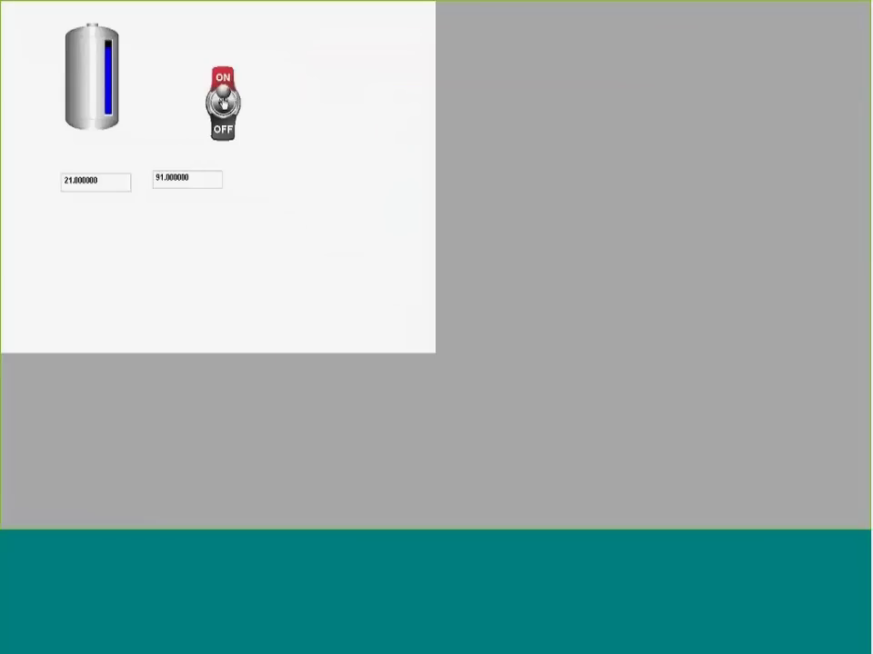
pyautogui.click(224, 105)
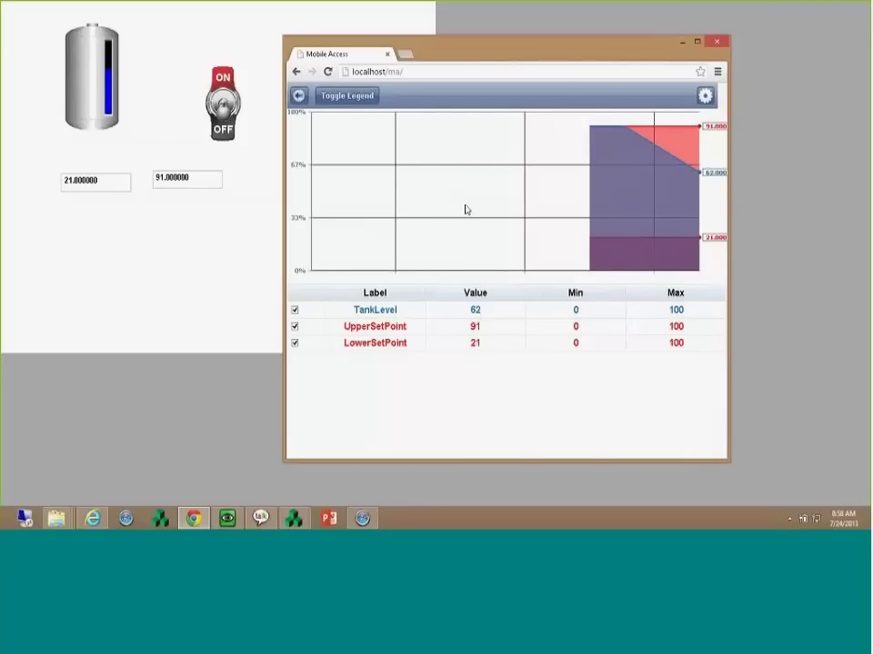
# - In the trend settings, turn Play and Fill off
pyautogui.click(706, 96)
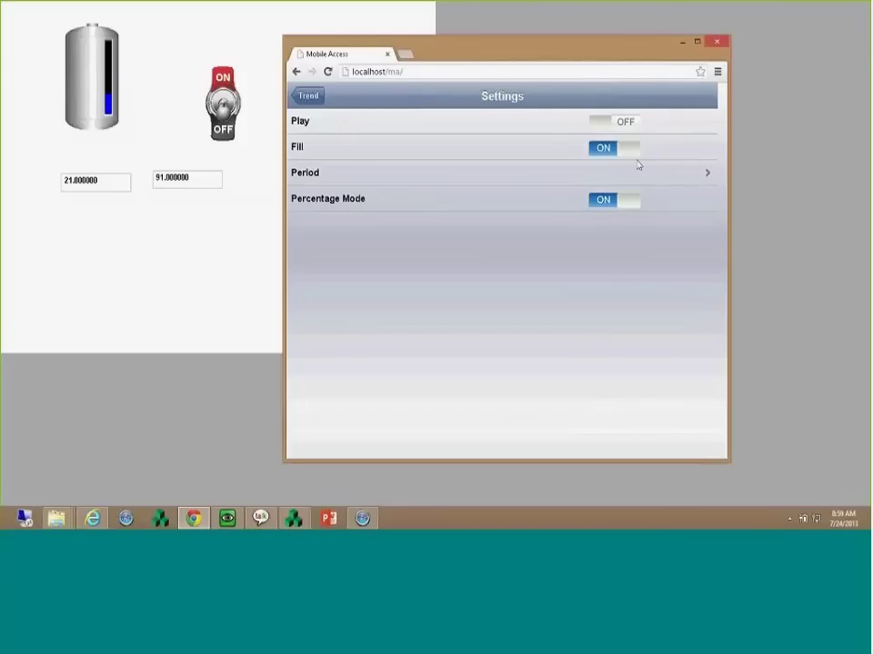
pyautogui.click(604, 124)
pyautogui.click(610, 150)
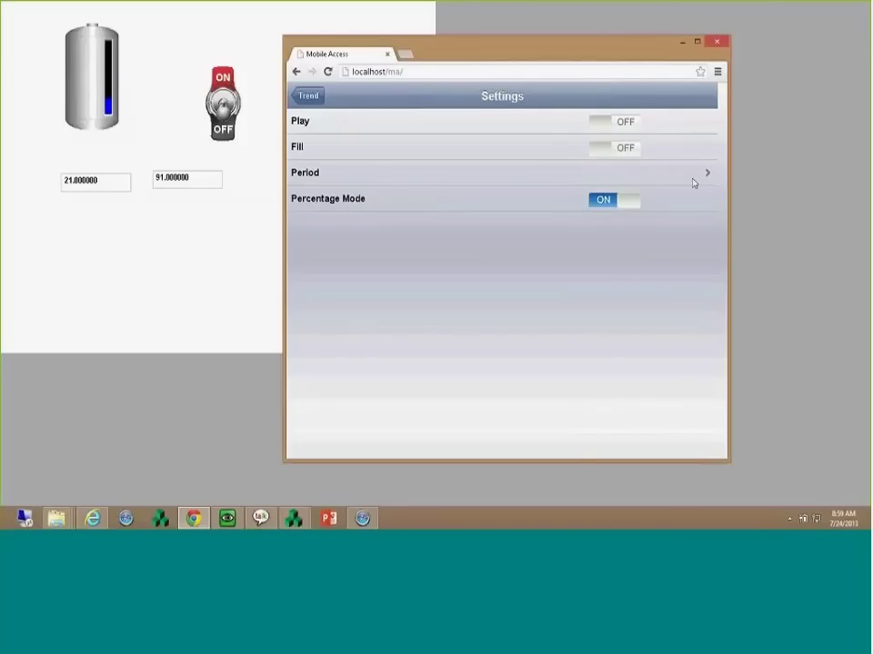
# - Set the trend period by time to 08:48:24–08:59:24 on 07/24/2013
pyautogui.click(692, 180)
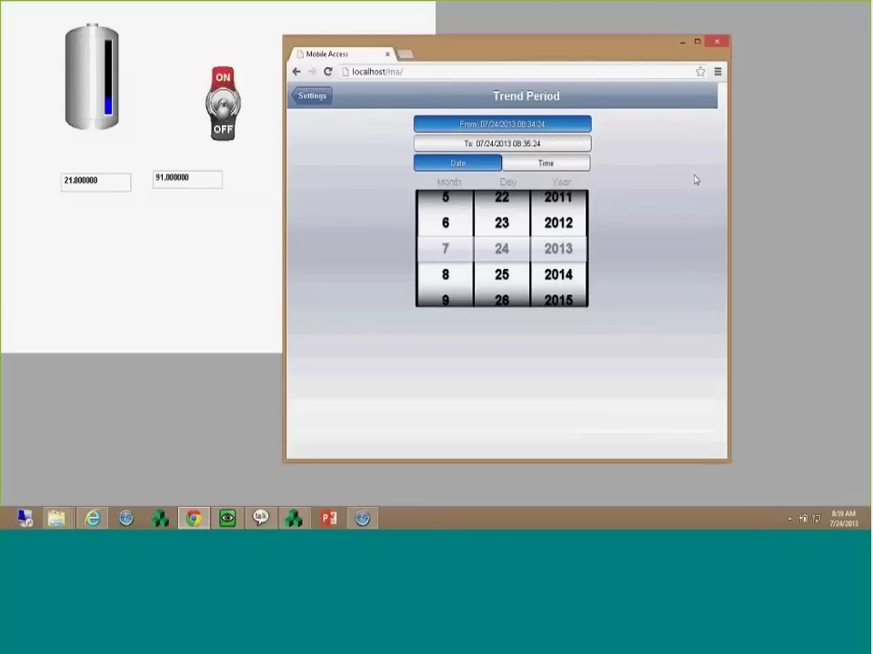
pyautogui.click(546, 167)
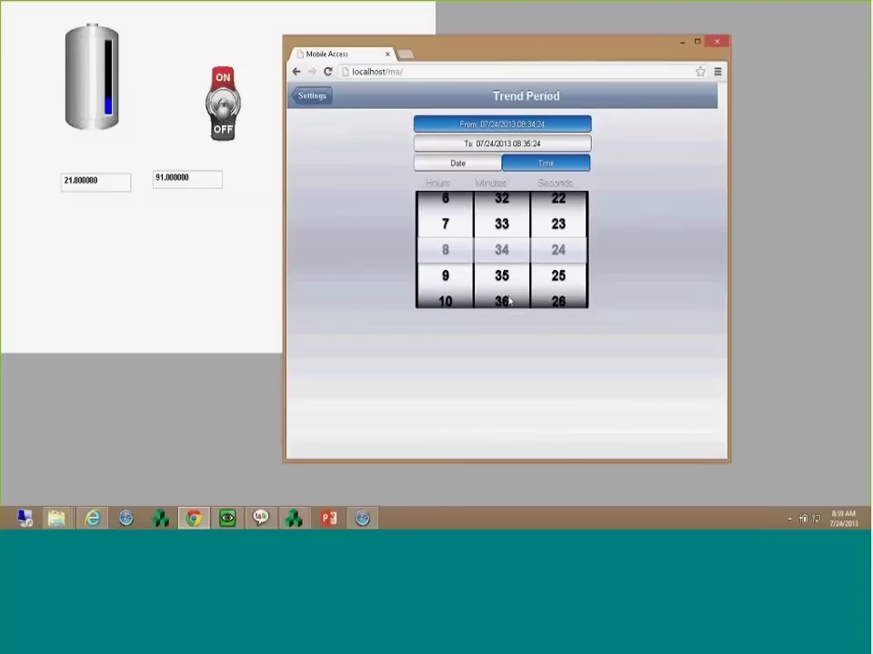
pyautogui.click(503, 301)
pyautogui.moveTo(504, 309); pyautogui.dragTo(504, 255)
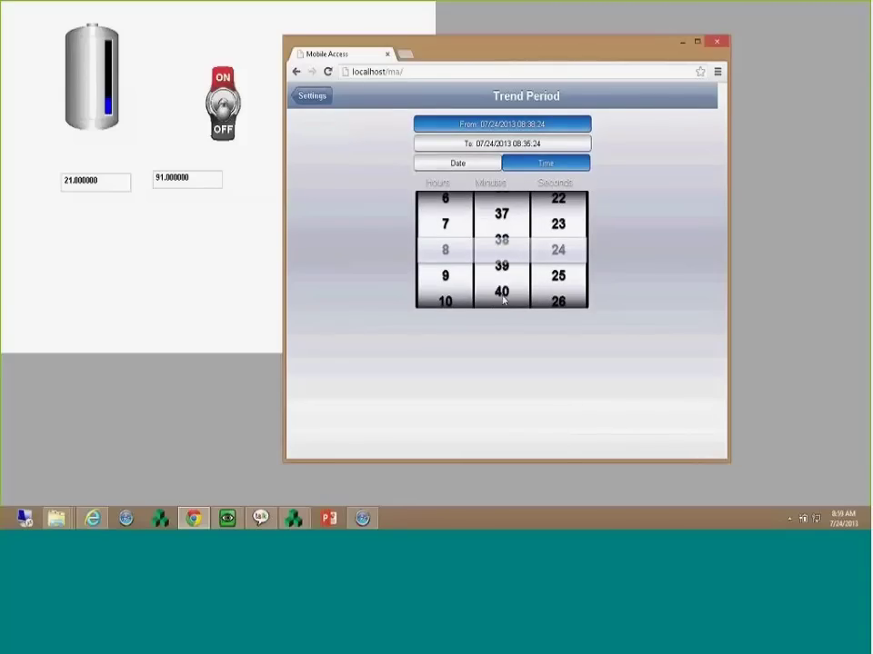
pyautogui.moveTo(512, 301); pyautogui.dragTo(515, 240)
pyautogui.scroll(-5, 506, 292)
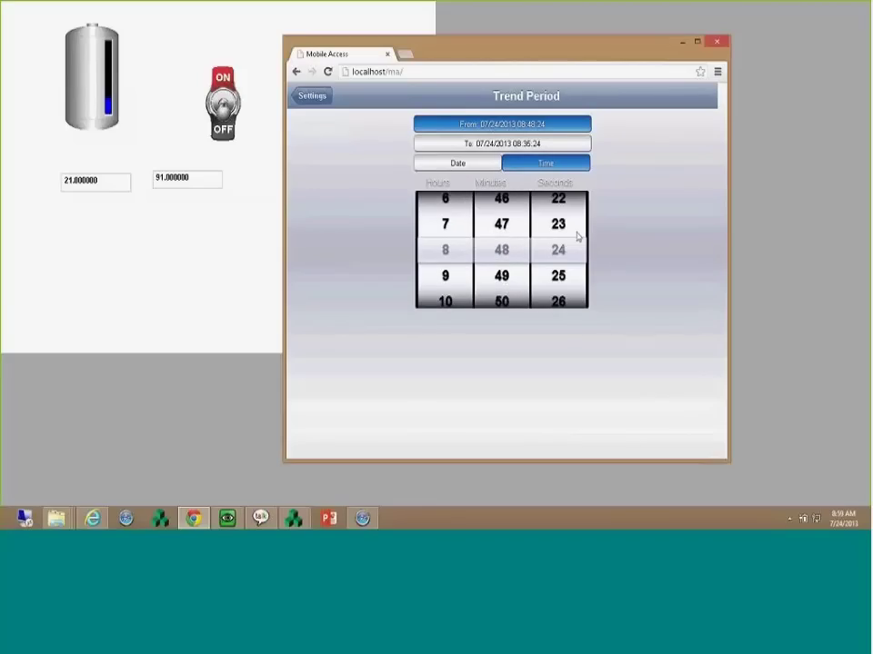
pyautogui.click(562, 146)
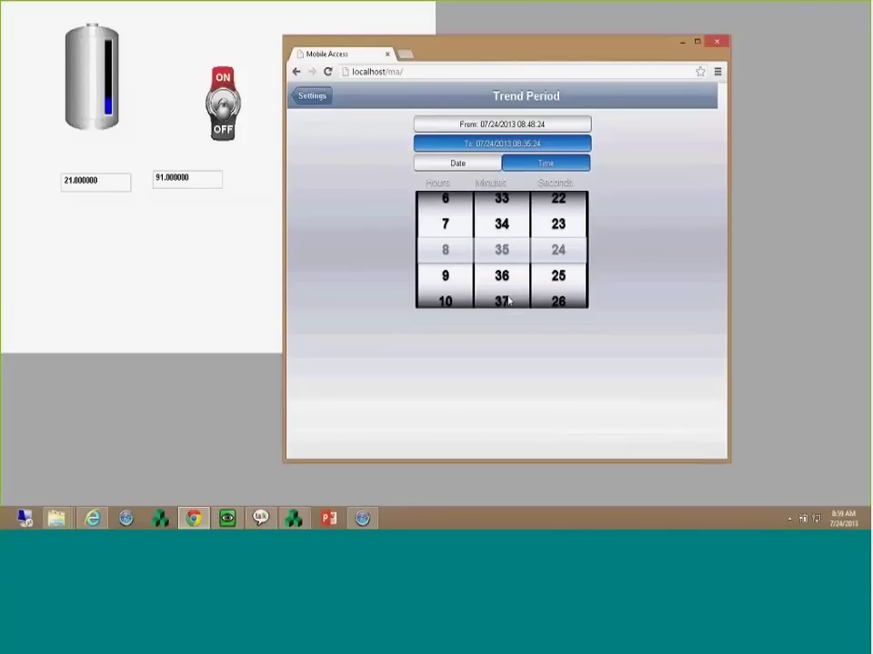
pyautogui.scroll(-8, 509, 301)
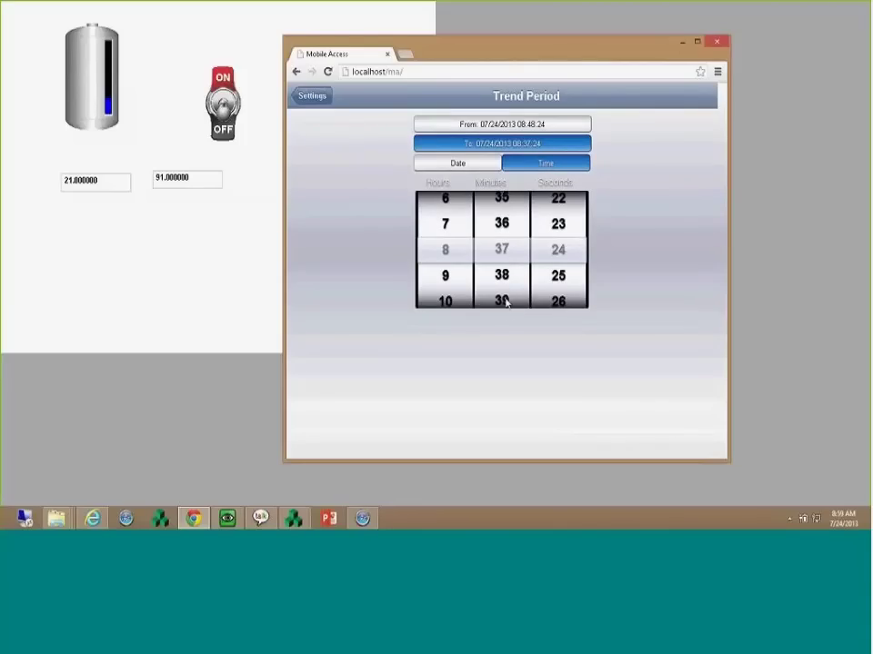
pyautogui.scroll(-10, 501, 272)
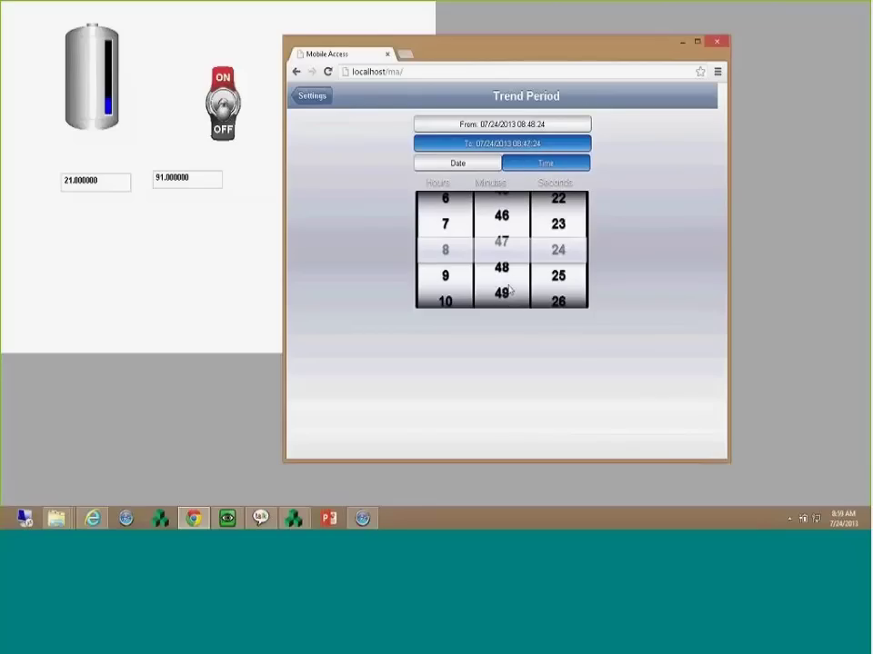
pyautogui.scroll(-6, 507, 211)
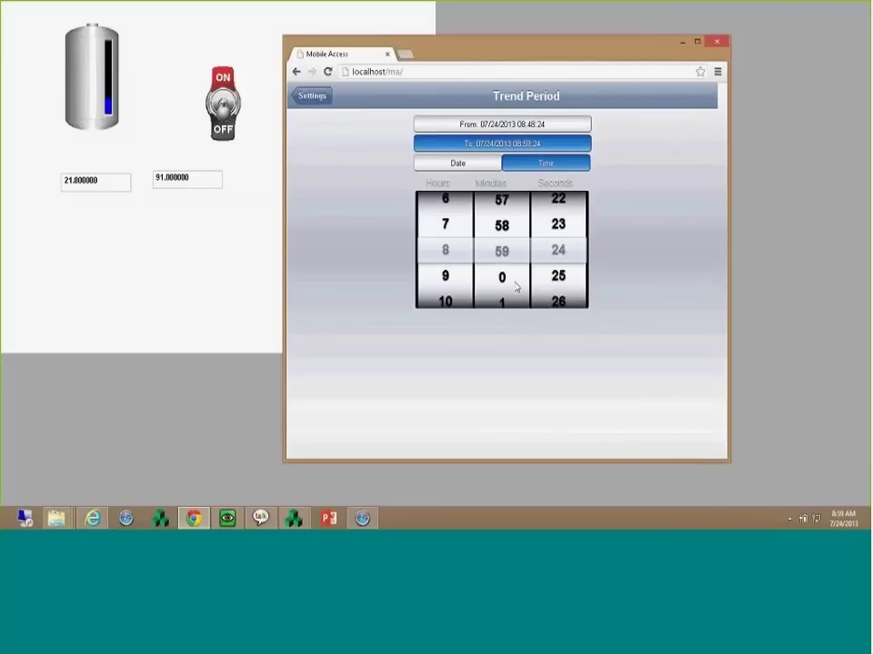
pyautogui.click(312, 100)
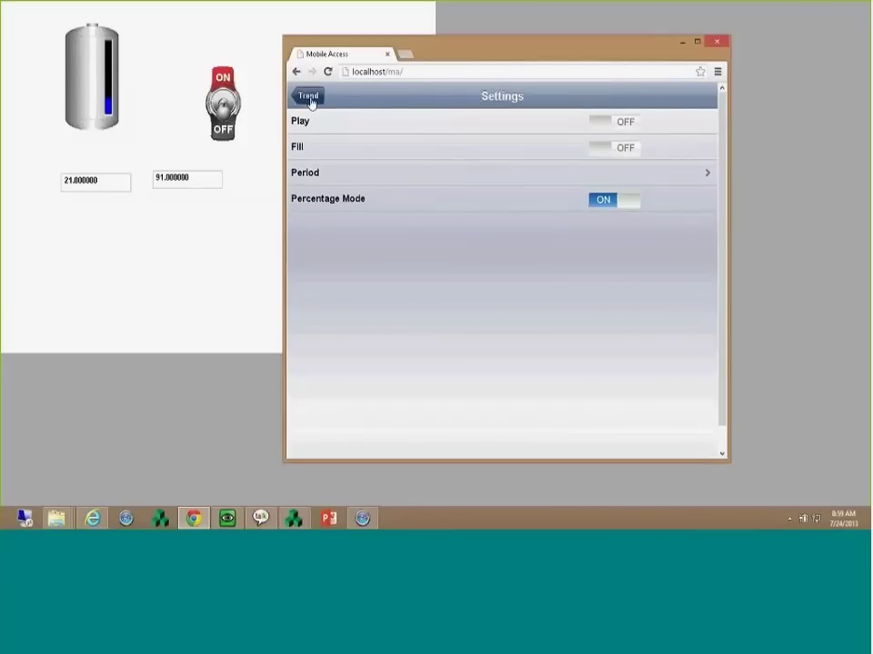
# - View the historical trend with its cursor hidden and panned along time, then flip the Run switch again
pyautogui.click(311, 101)
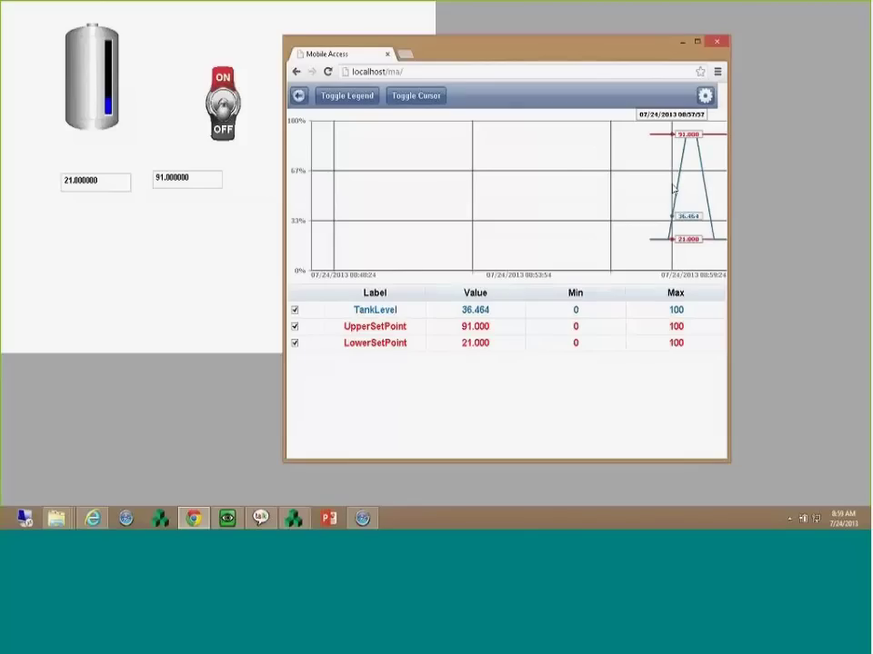
pyautogui.click(415, 94)
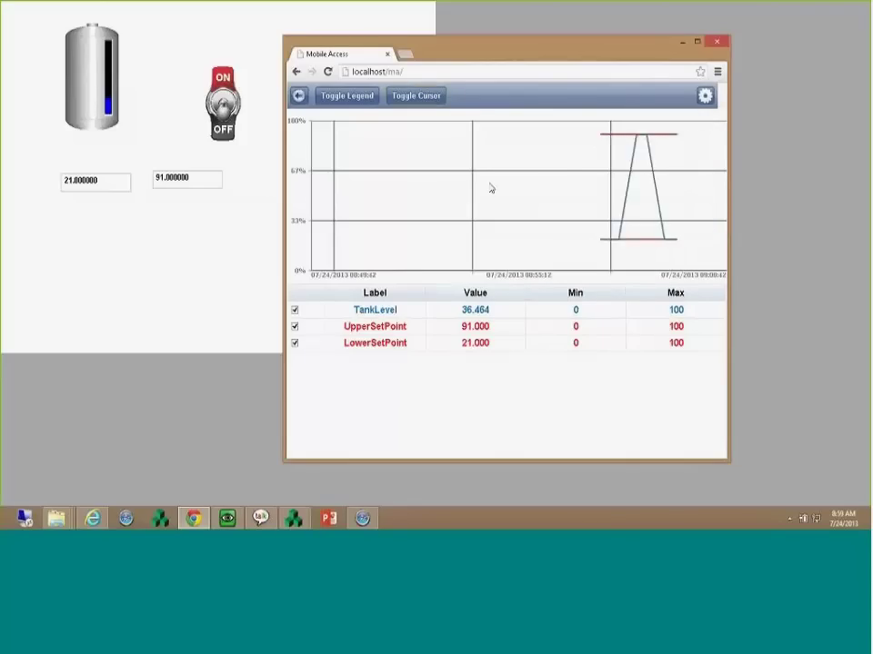
pyautogui.moveTo(490, 188); pyautogui.dragTo(375, 209)
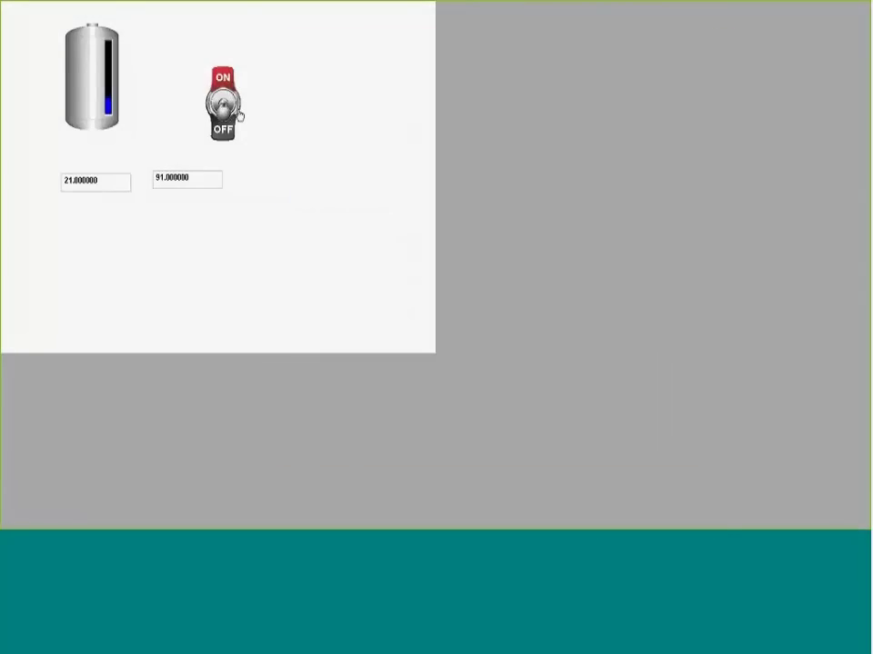
pyautogui.click(238, 114)
pyautogui.hotkey('alt', 'Tab')
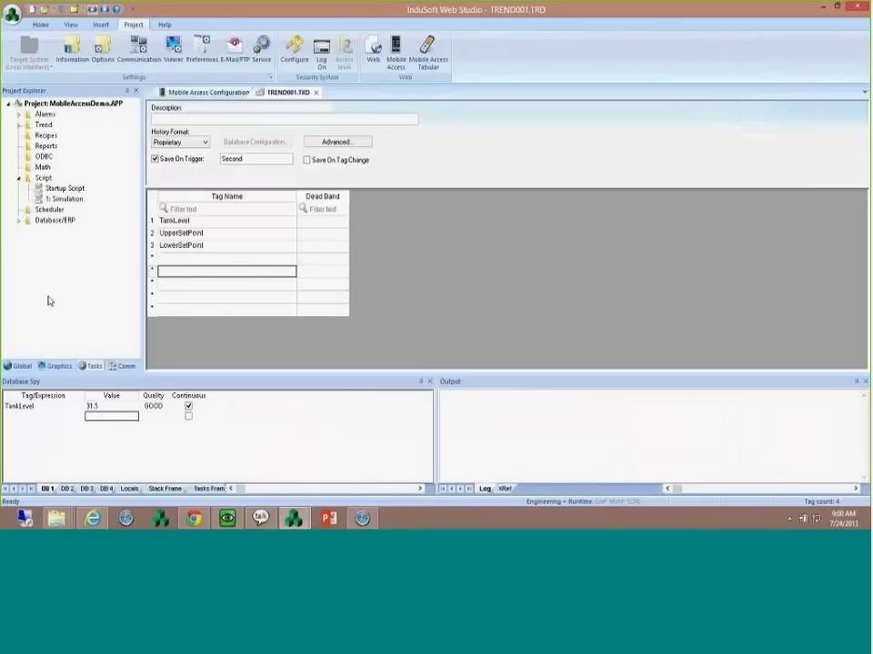
# - In the Simulation script, append '- 30' after $UpperSetPoint on line 11
pyautogui.doubleClick(65, 199)
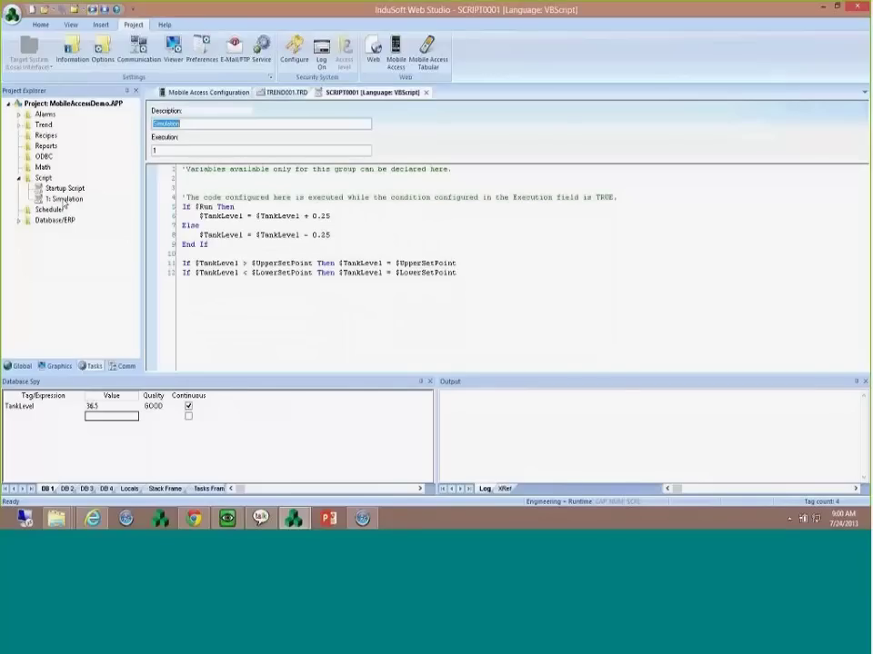
pyautogui.click(462, 262)
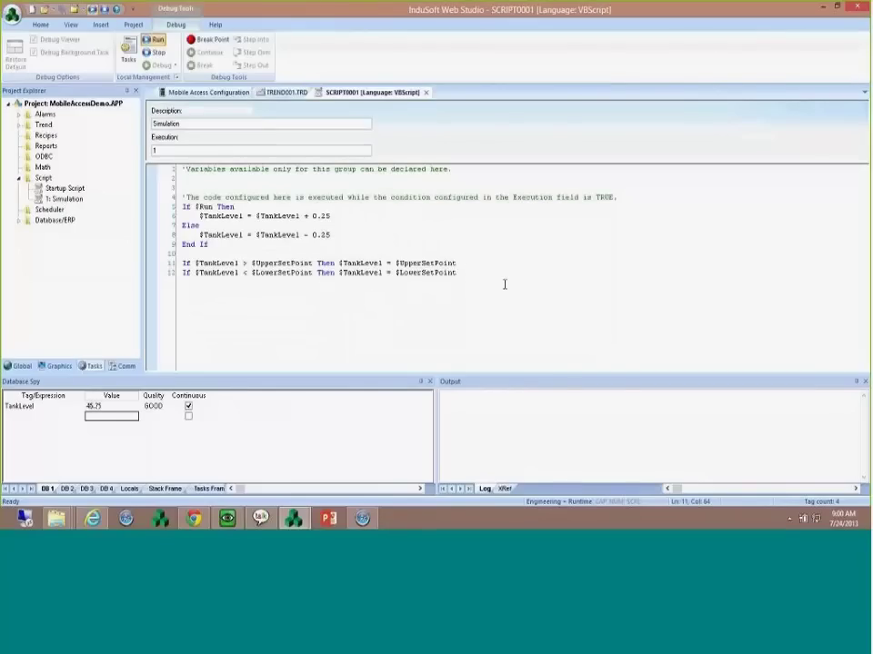
pyautogui.write('= ')
pyautogui.write('30')
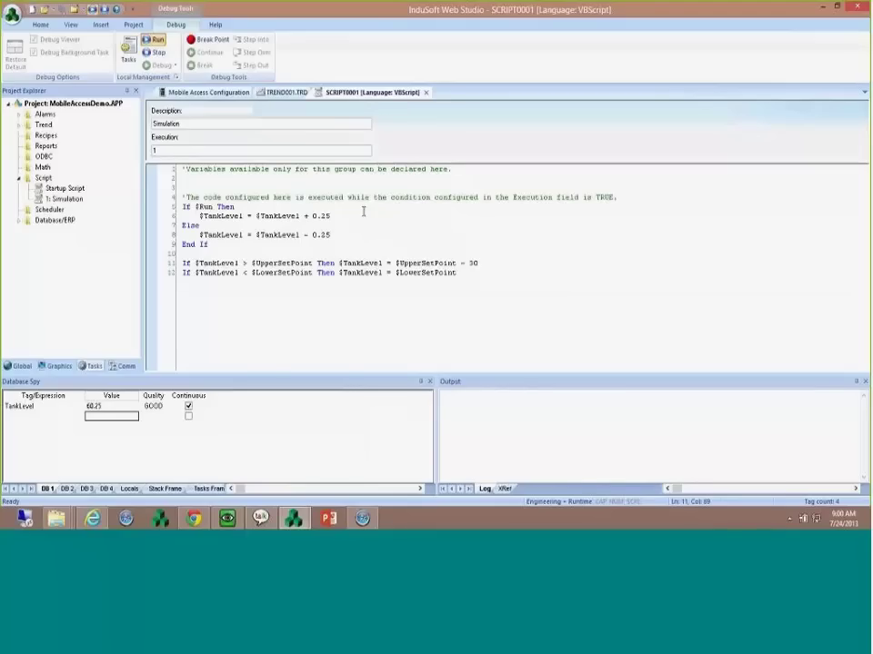
pyautogui.hotkey('alt', 'Tab')
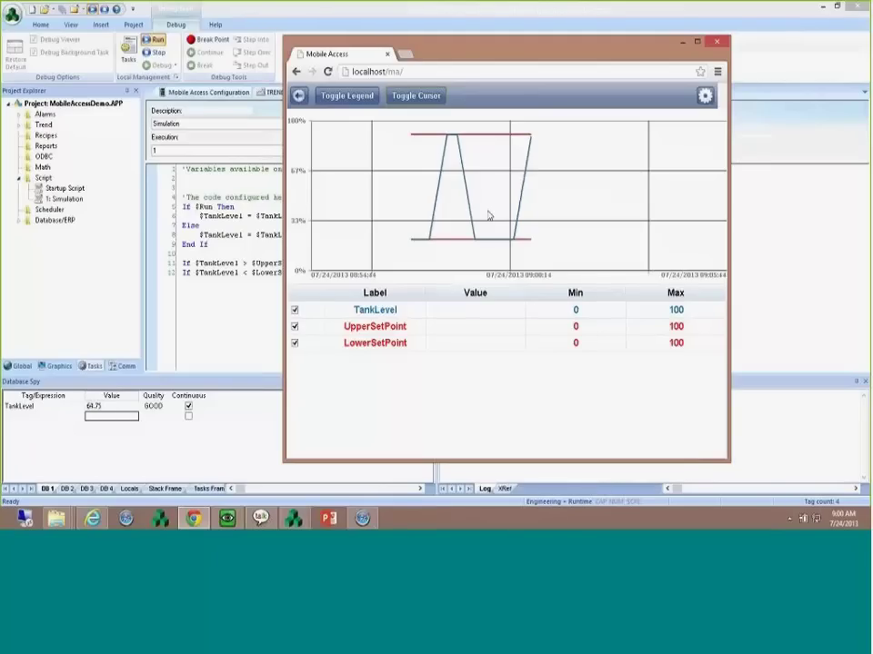
# - Close the Simulation script, trend and Mobile Access Configuration documents, then list the Graphics screens
pyautogui.hotkey('alt', 'Tab')
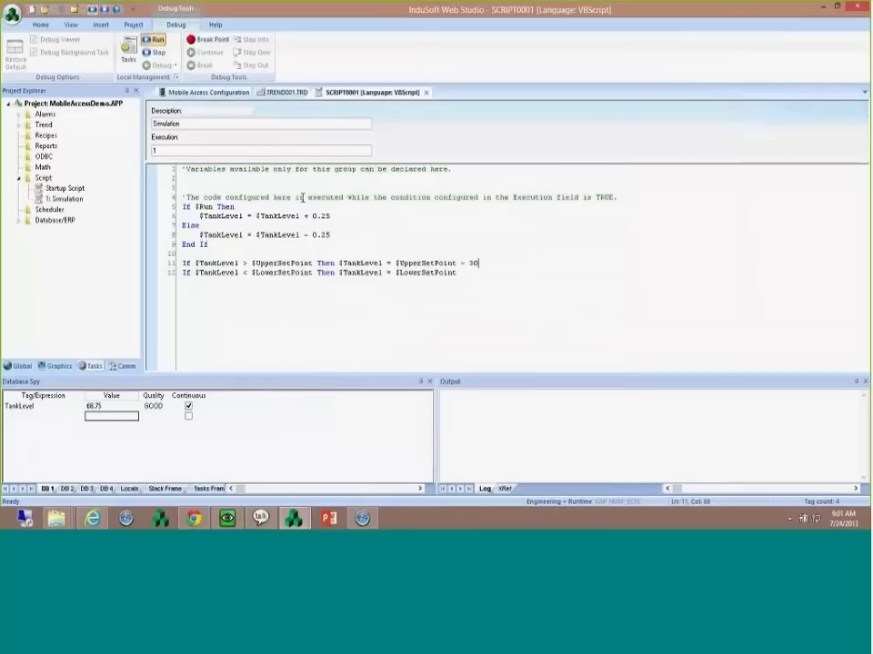
pyautogui.click(427, 93)
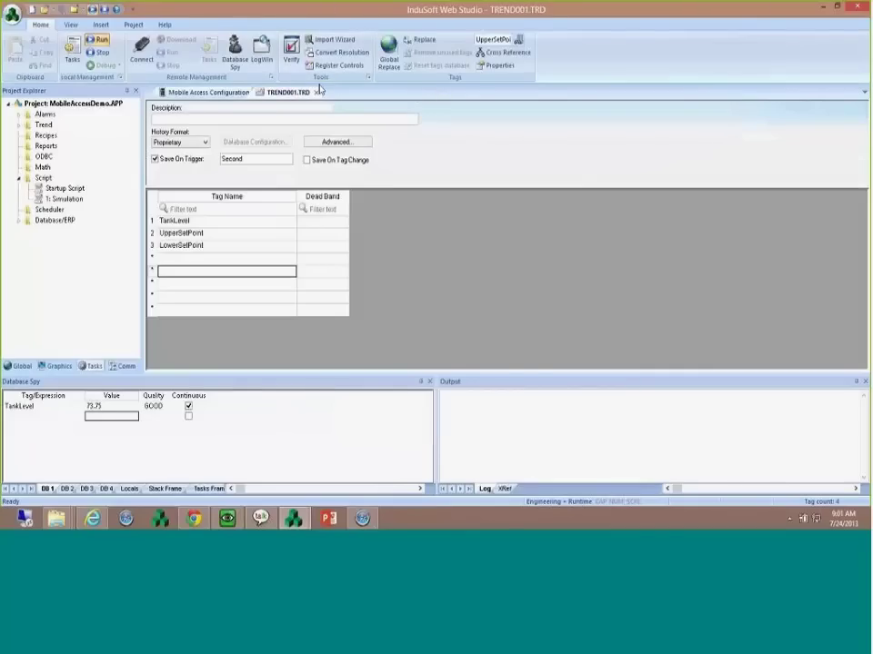
pyautogui.click(316, 93)
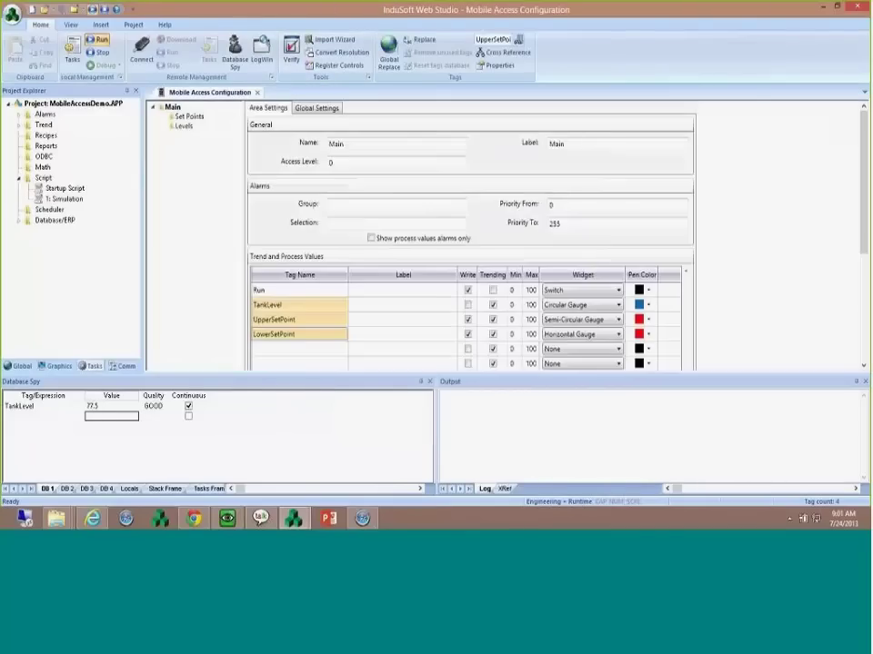
pyautogui.click(258, 93)
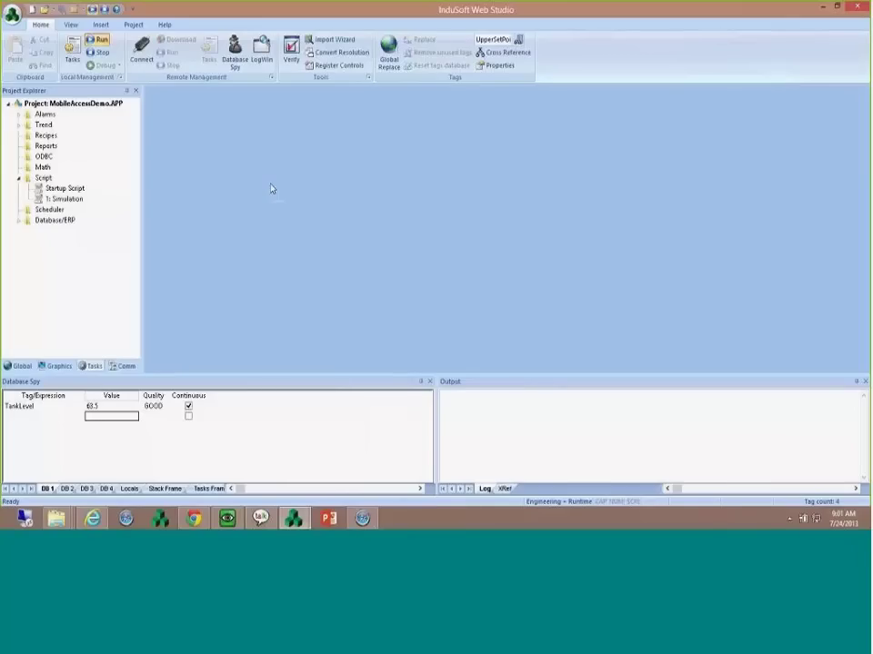
pyautogui.click(59, 366)
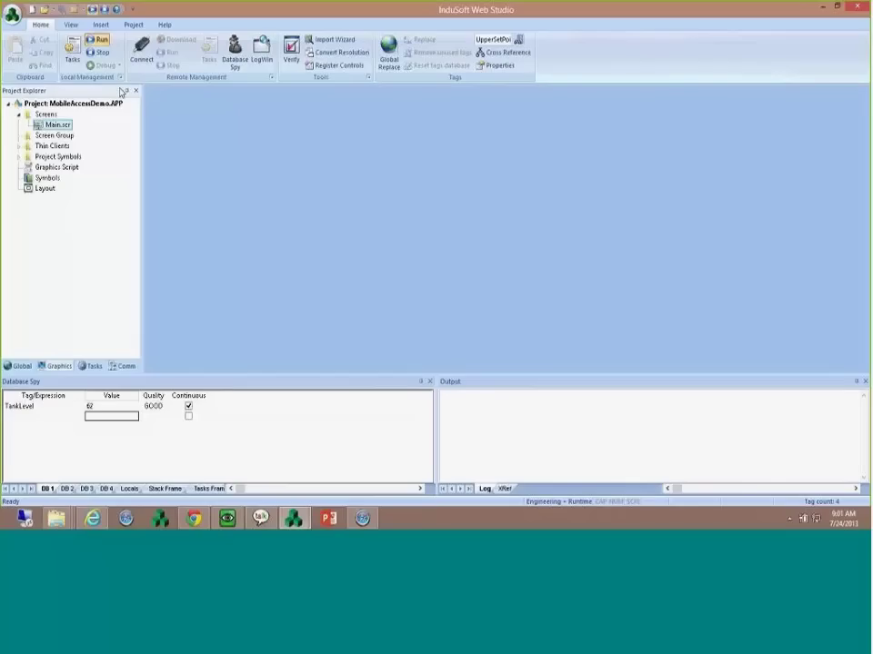
# - Open Main.scr and publish the screens as HTML, enabling the TCP/IP server module
pyautogui.doubleClick(57, 124)
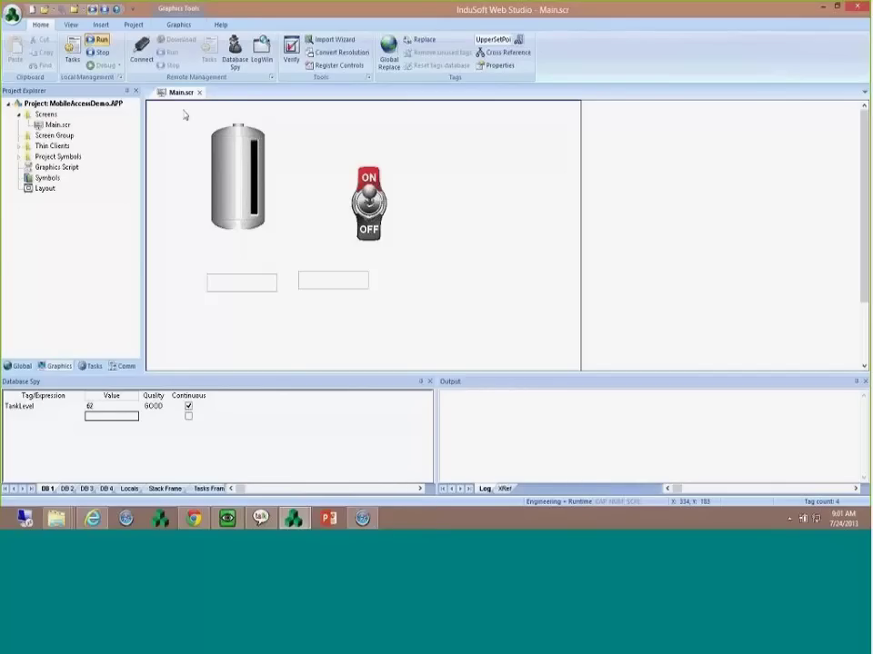
pyautogui.click(13, 12)
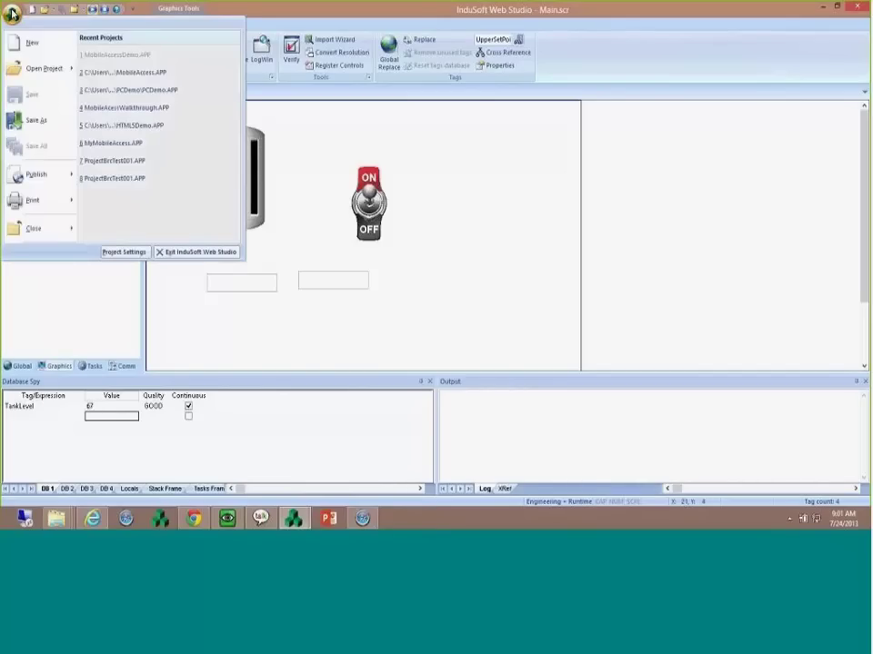
pyautogui.moveTo(36, 174)
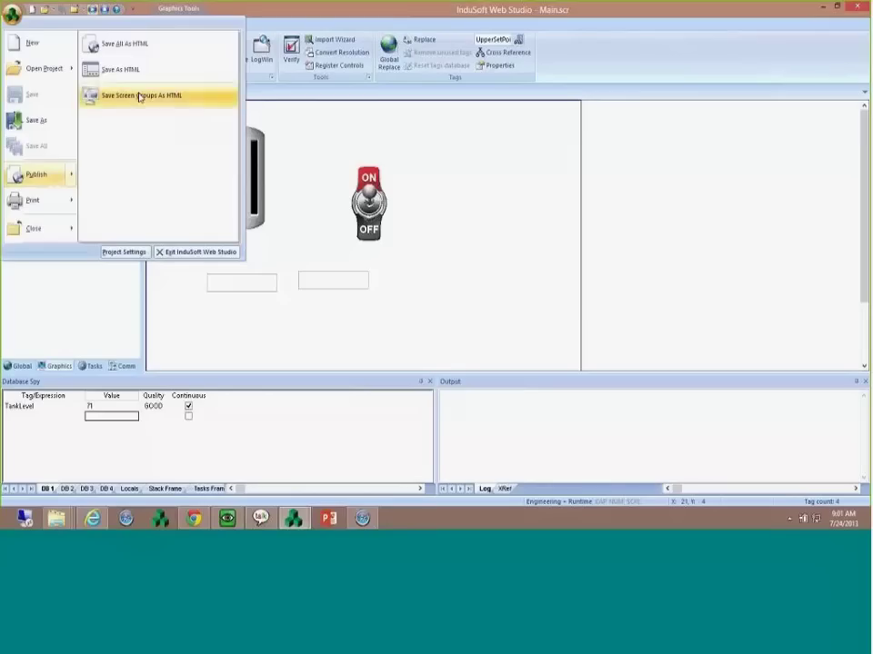
pyautogui.click(132, 78)
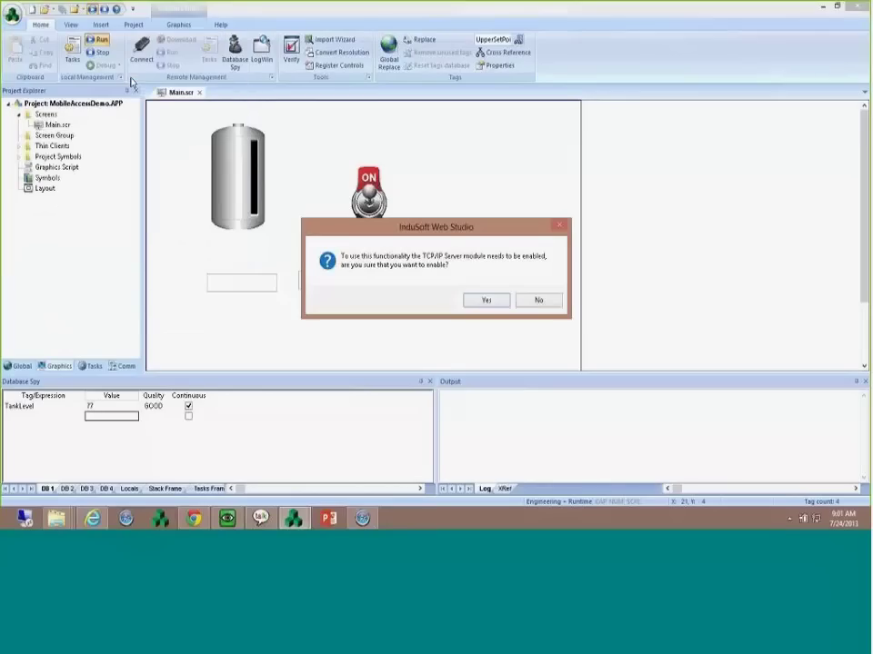
pyautogui.click(496, 305)
pyautogui.click(548, 306)
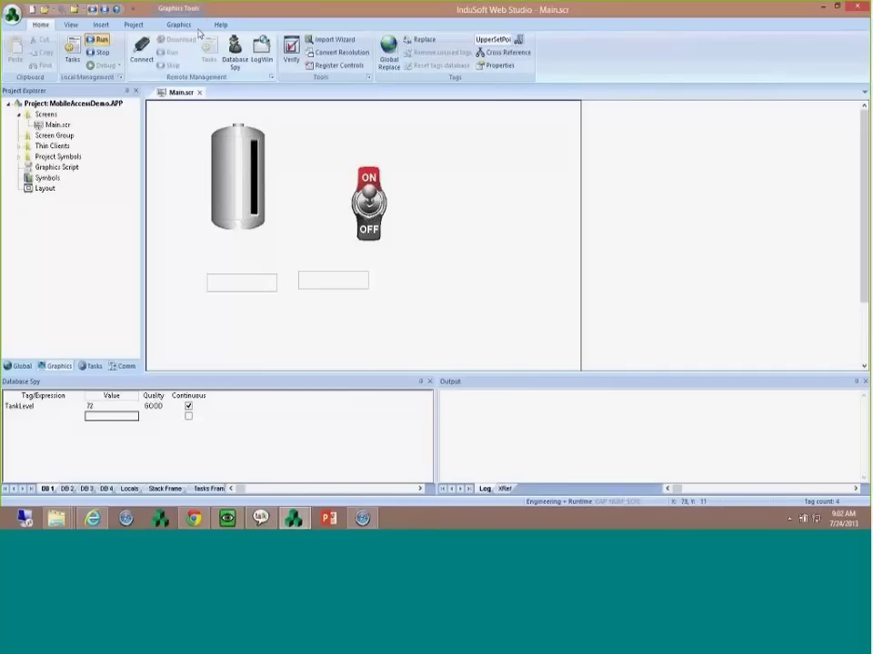
# - In Mobile Access Configuration, set the first Screens row to the 'main' screen
pyautogui.click(178, 25)
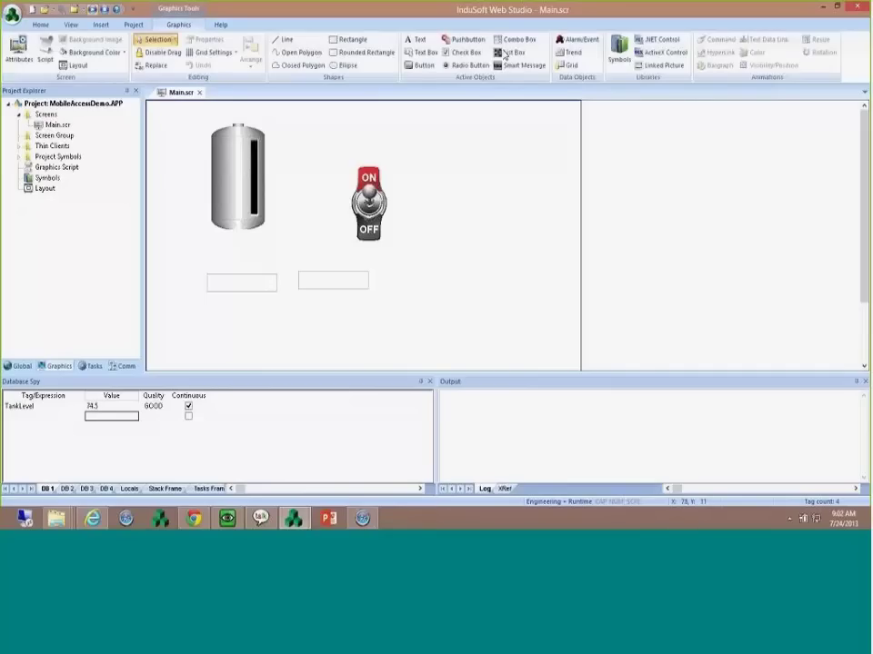
pyautogui.click(132, 24)
pyautogui.click(392, 60)
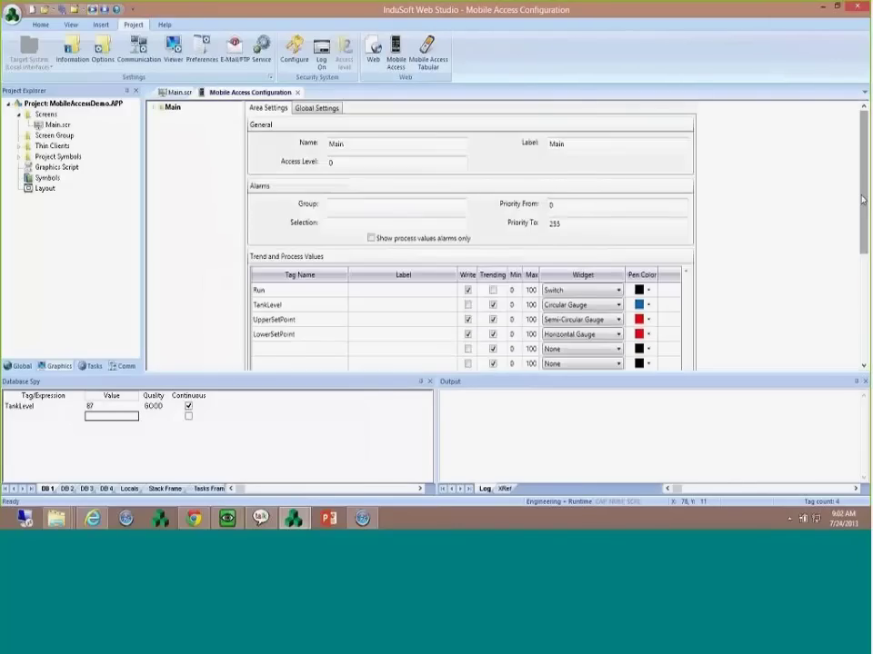
pyautogui.moveTo(861, 199); pyautogui.dragTo(865, 304)
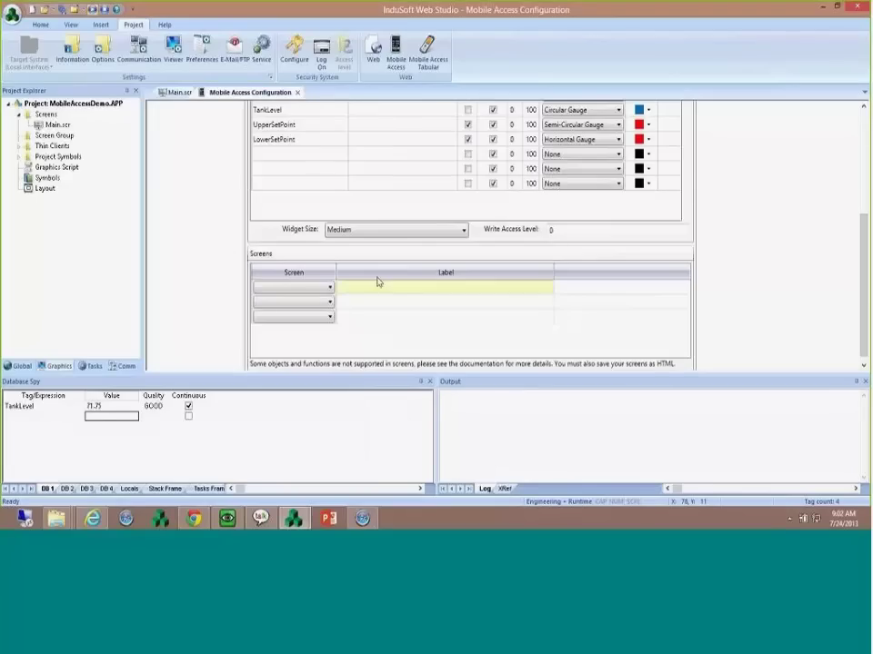
pyautogui.click(327, 290)
pyautogui.click(273, 299)
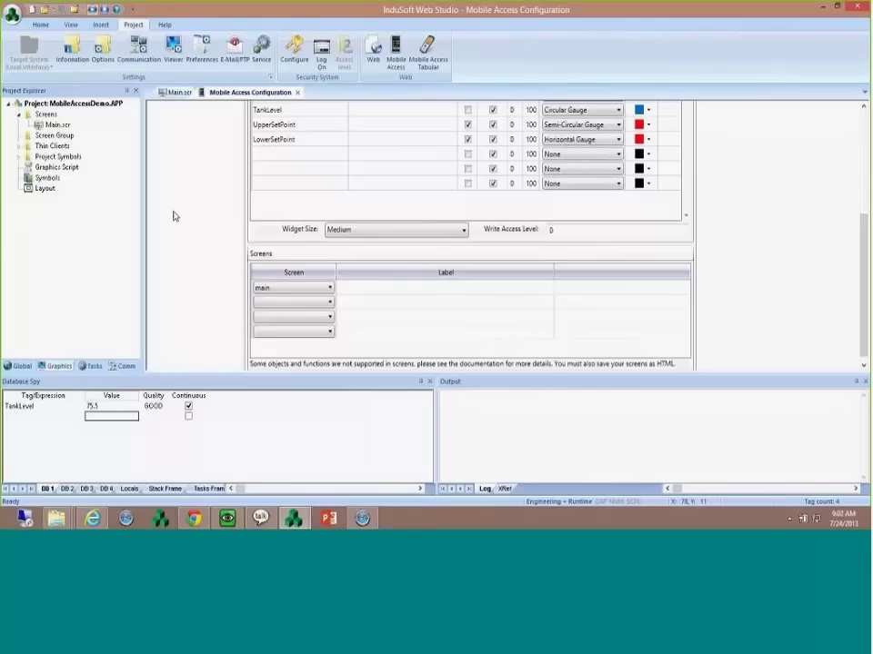
pyautogui.hotkey('alt', 'Tab')
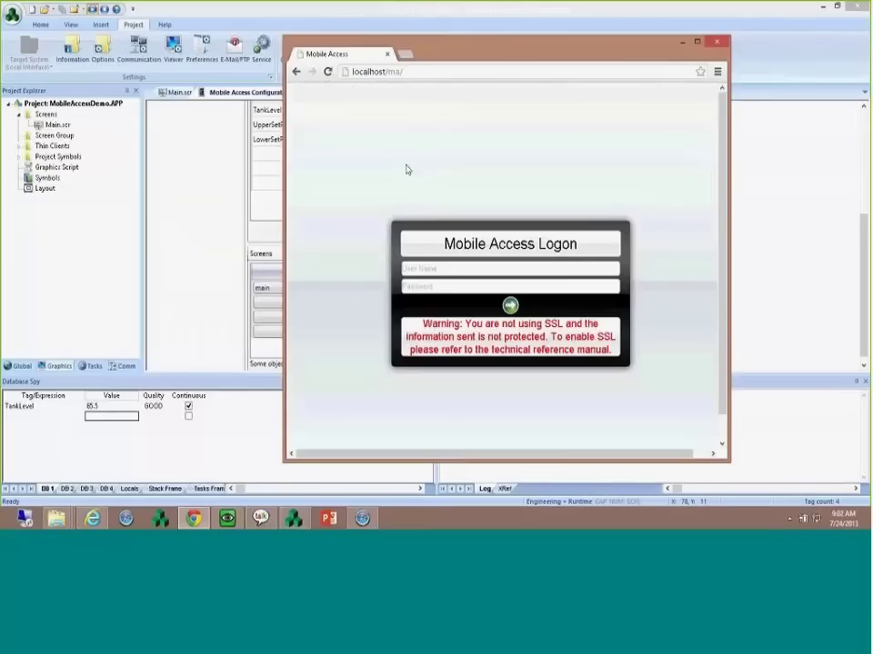
# - Log on as the guest user and open the Main area's 'main' screen
pyautogui.click(430, 267)
pyautogui.write('Guest')
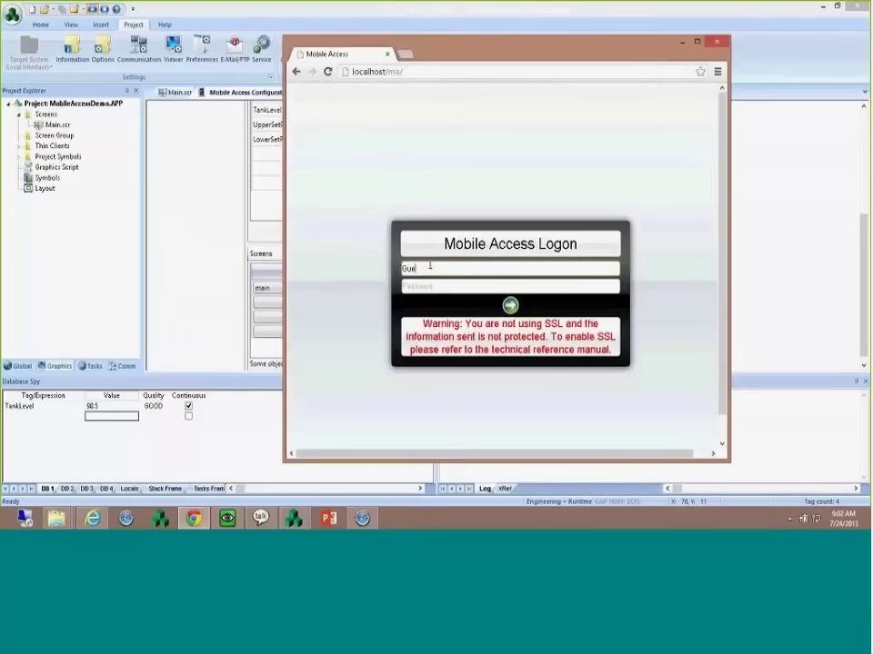
pyautogui.press('Return')
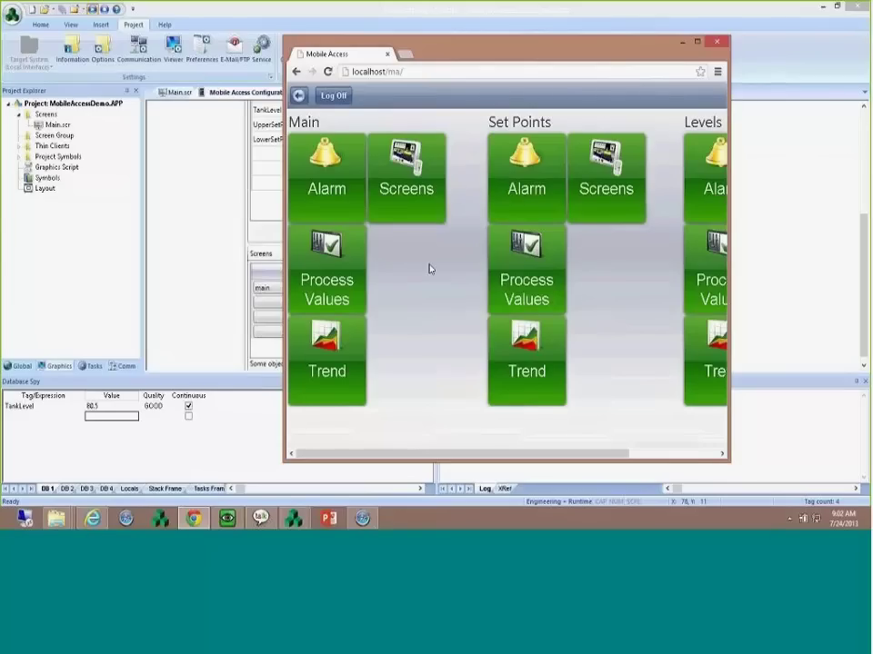
pyautogui.click(441, 176)
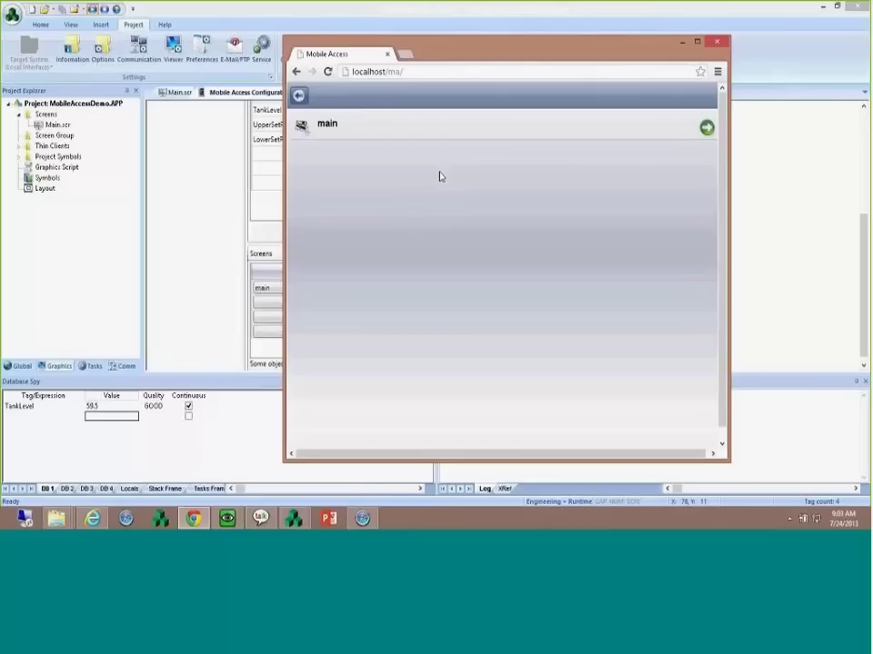
pyautogui.click(603, 128)
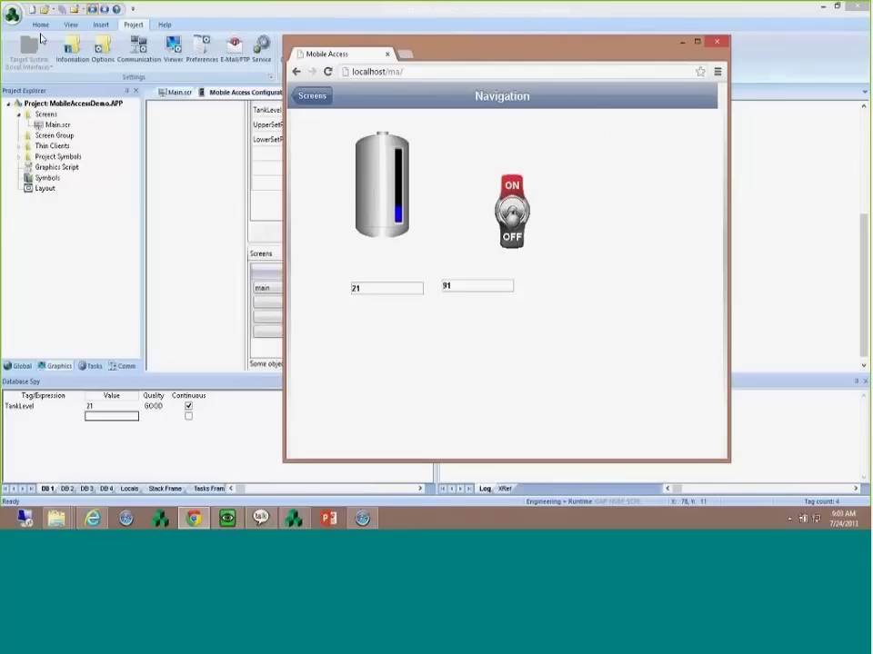
pyautogui.hotkey('alt', 'Tab')
# - Nudge the iPod touch emulator window and rotate the emulated device to landscape
pyautogui.moveTo(309, 148); pyautogui.dragTo(319, 136)
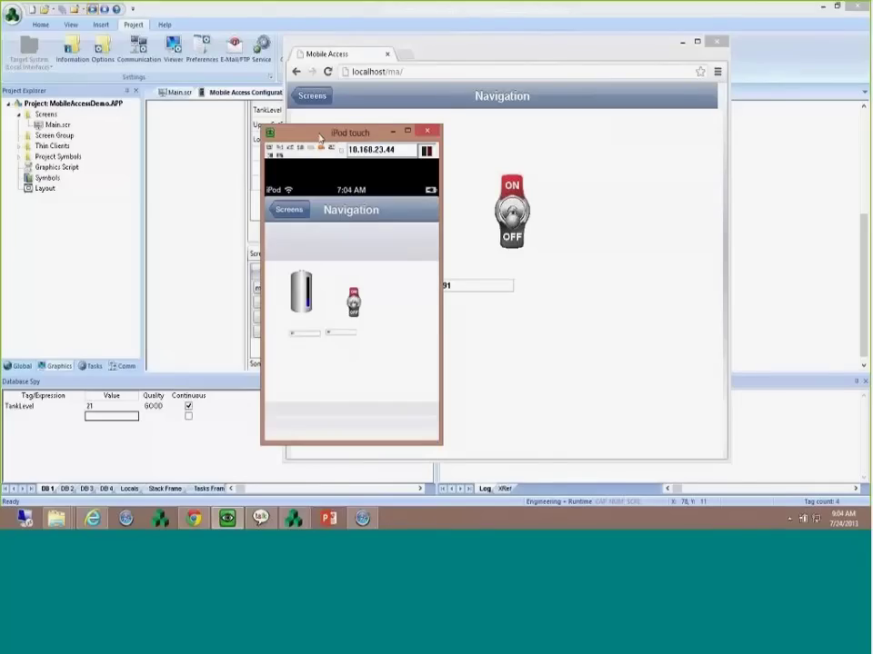
pyautogui.click(320, 138)
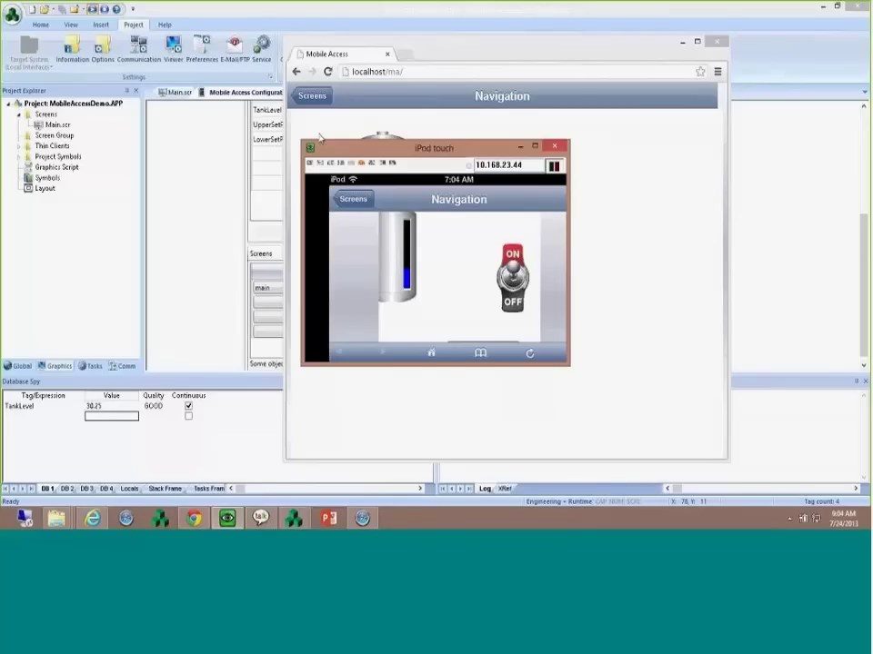
pyautogui.hotkey('alt', 'Tab')
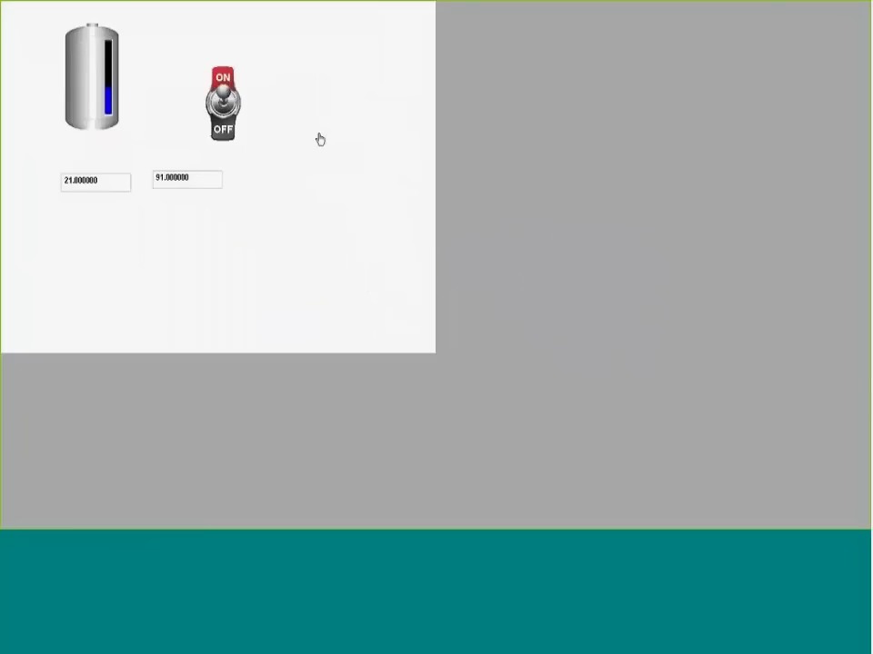
# - Compare the thin client screen with the iPod emulator, then return to Web Studio
pyautogui.hotkey('alt', 'Tab')
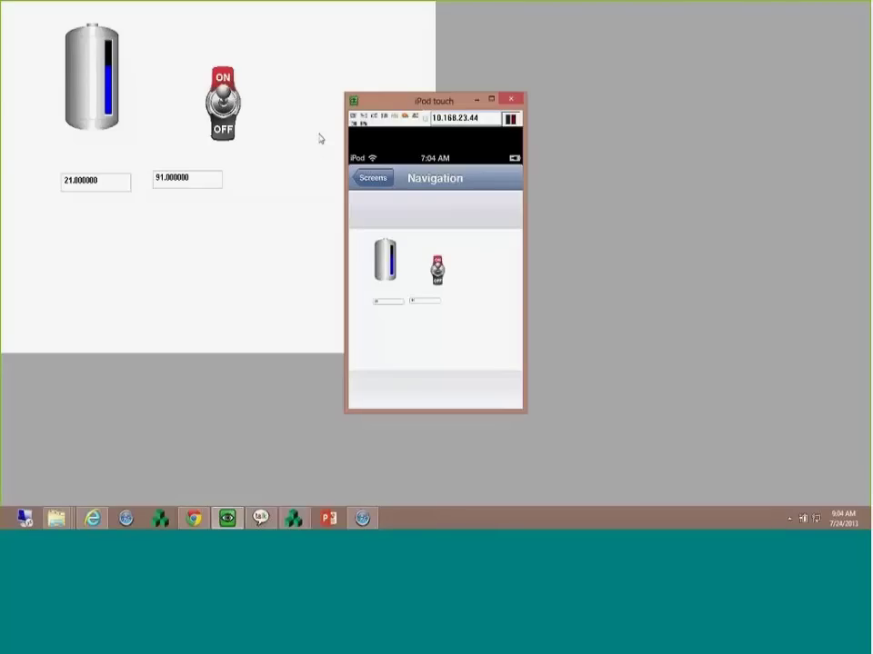
pyautogui.hotkey('alt', 'Tab')
pyautogui.hotkey('alt', 'Tab')
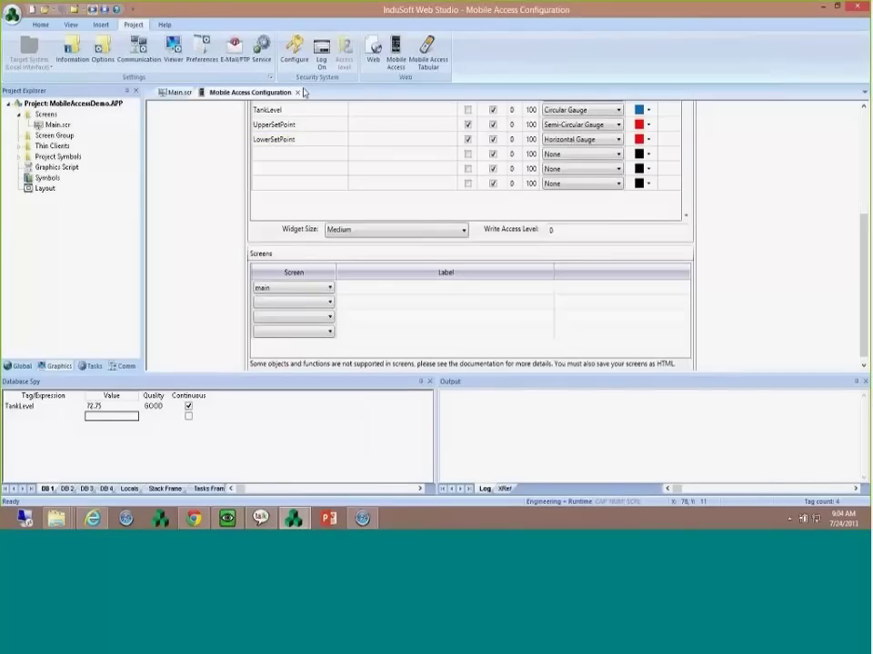
# - Close the Mobile Access Configuration document and move the tank graphic lower on Main.scr
pyautogui.click(297, 92)
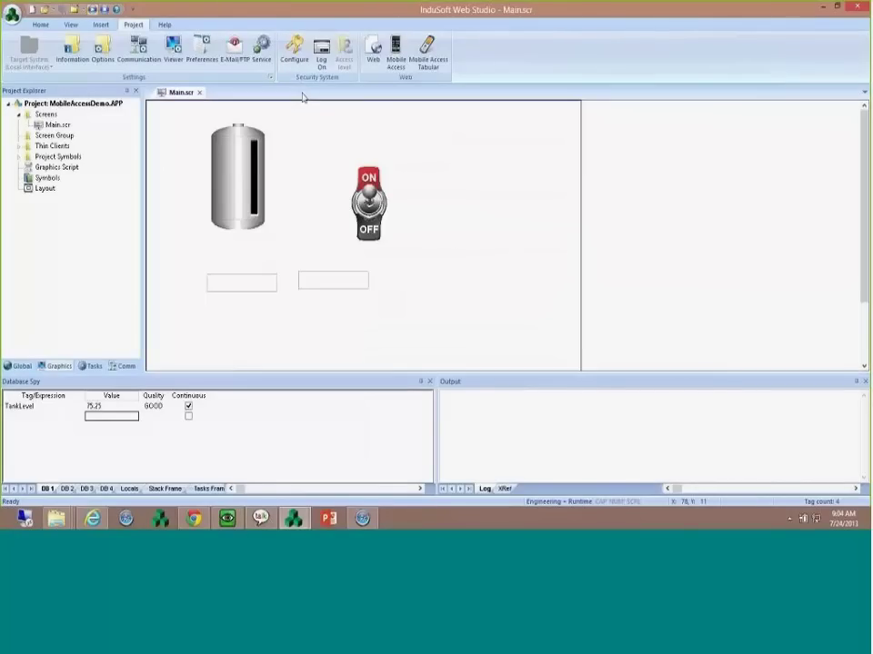
pyautogui.click(174, 25)
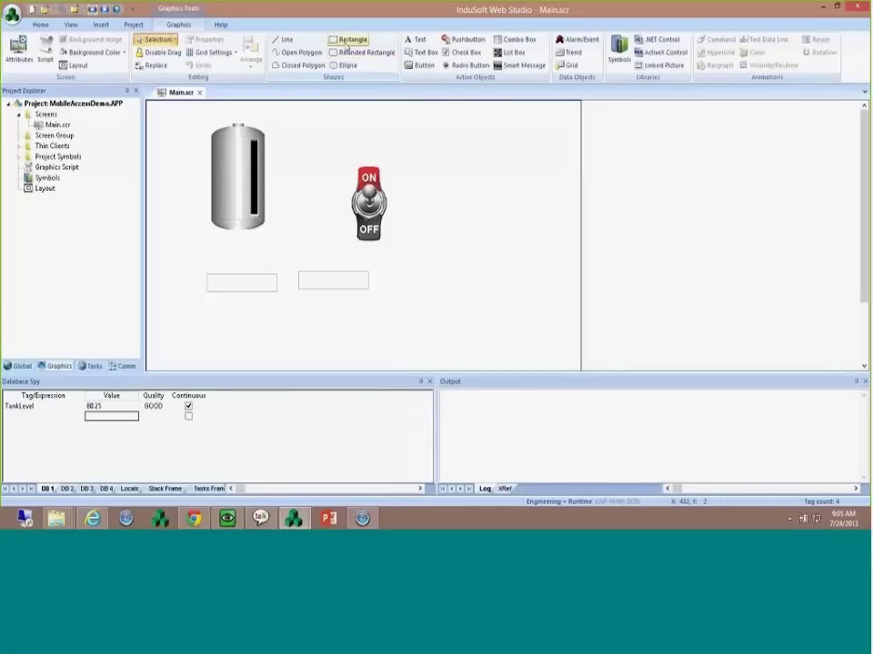
pyautogui.moveTo(244, 152); pyautogui.dragTo(244, 182)
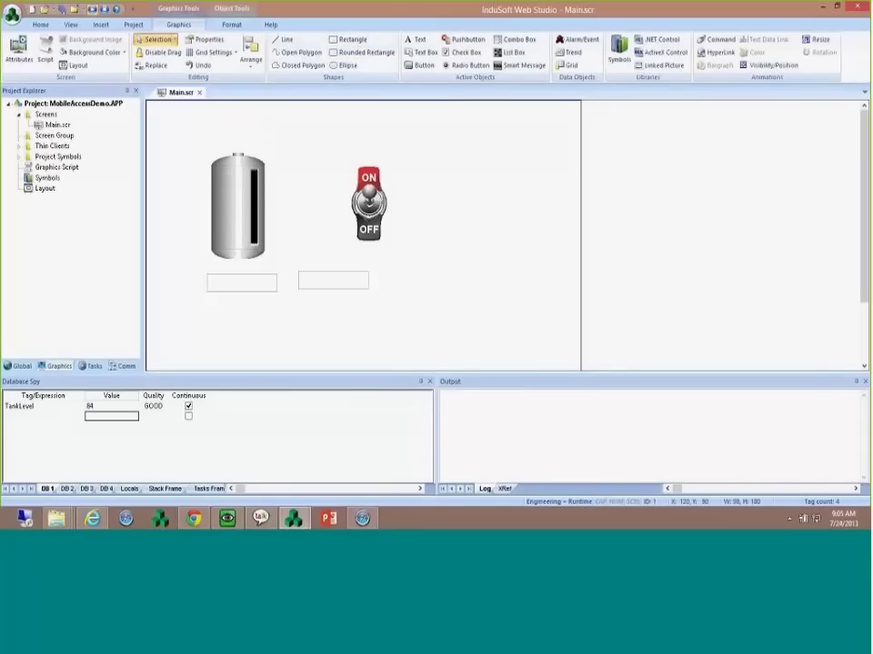
# - Draw a tall 131×181 rectangle beside the tank and open its Object Properties
pyautogui.click(351, 40)
pyautogui.moveTo(162, 118); pyautogui.dragTo(234, 148)
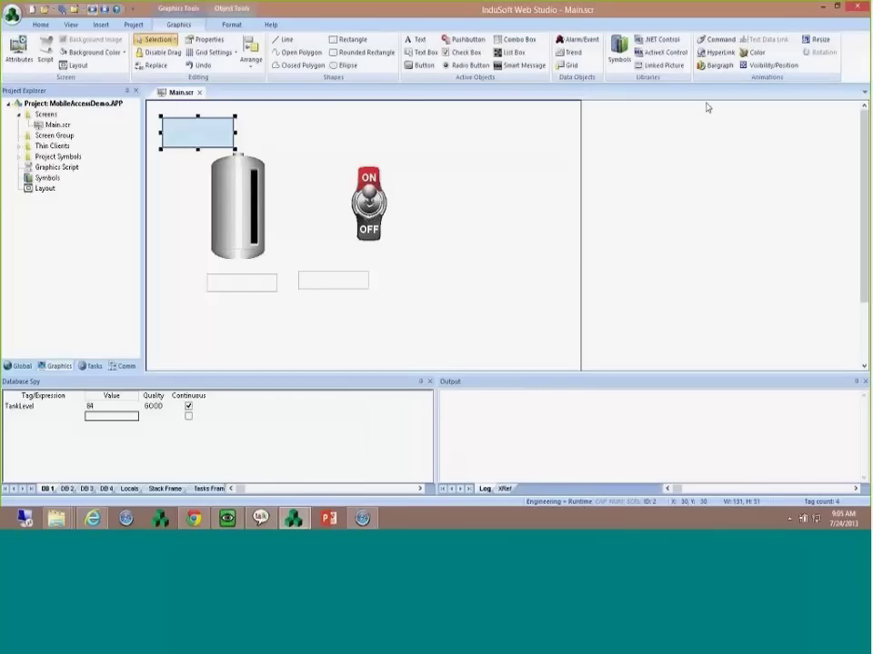
pyautogui.click(291, 191)
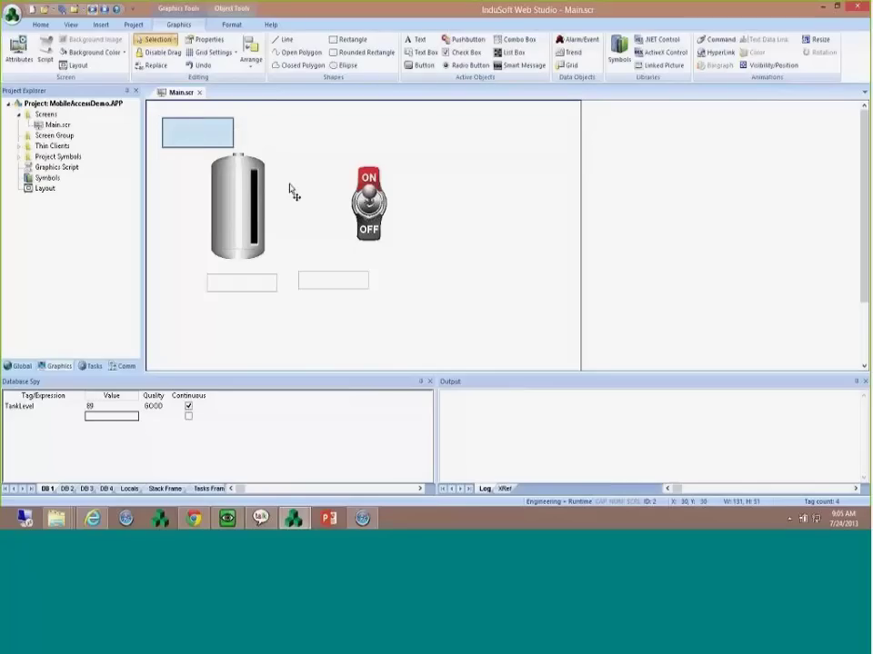
pyautogui.moveTo(262, 182); pyautogui.dragTo(317, 147)
pyautogui.moveTo(199, 148); pyautogui.dragTo(193, 228)
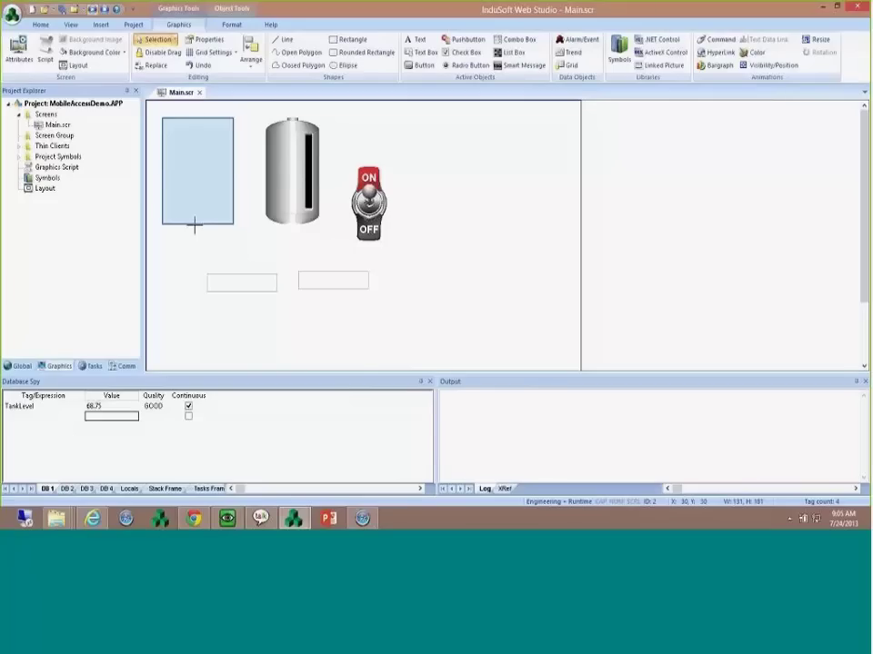
pyautogui.doubleClick(194, 209)
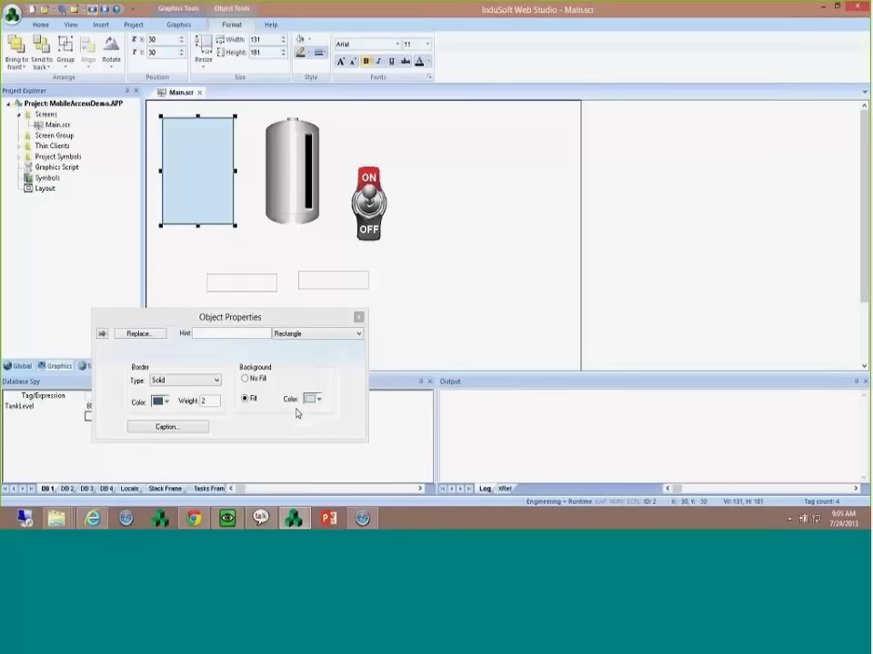
# - Give the rectangle's background a red vertical gradient fill effect
pyautogui.click(318, 400)
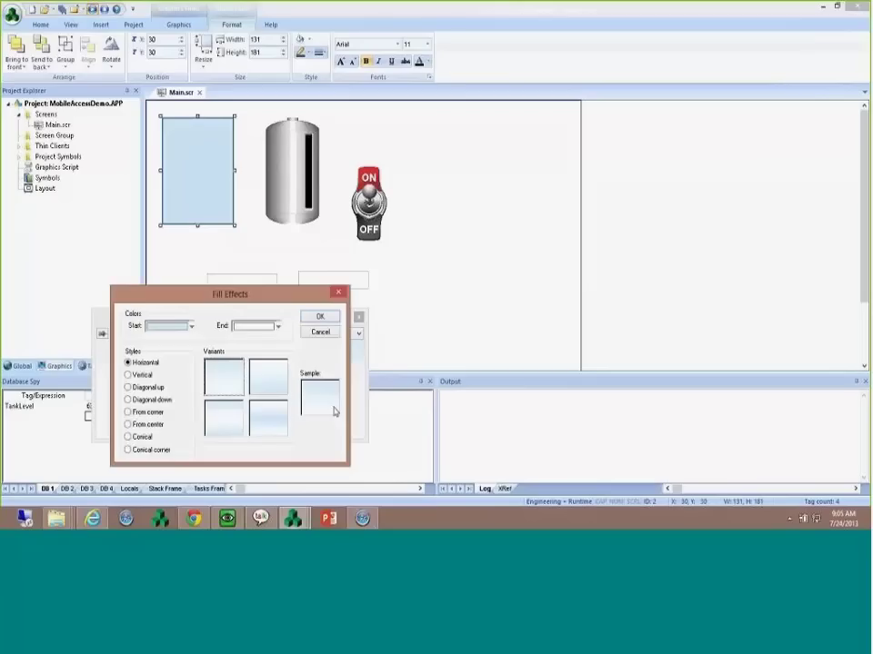
pyautogui.click(191, 326)
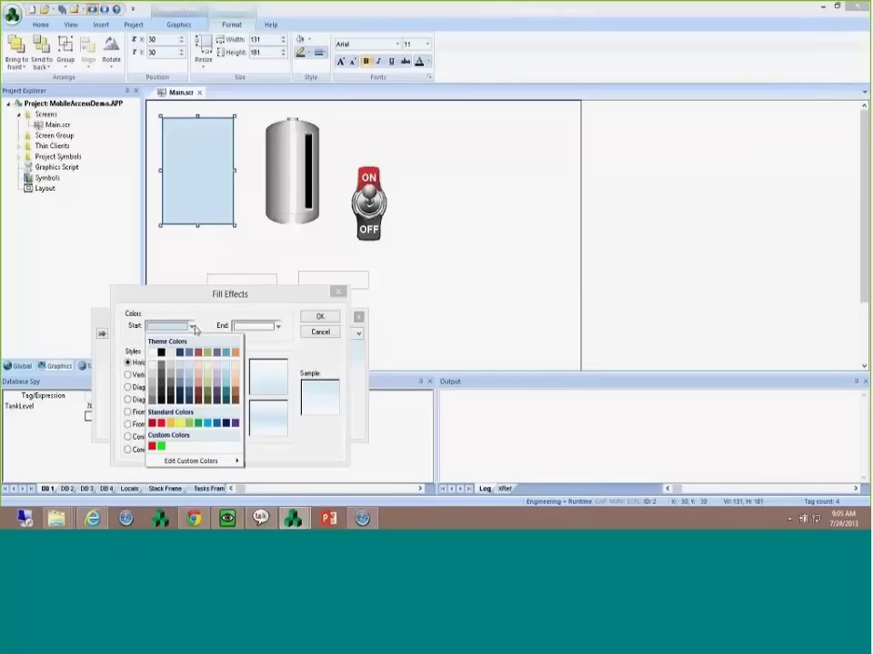
pyautogui.click(160, 424)
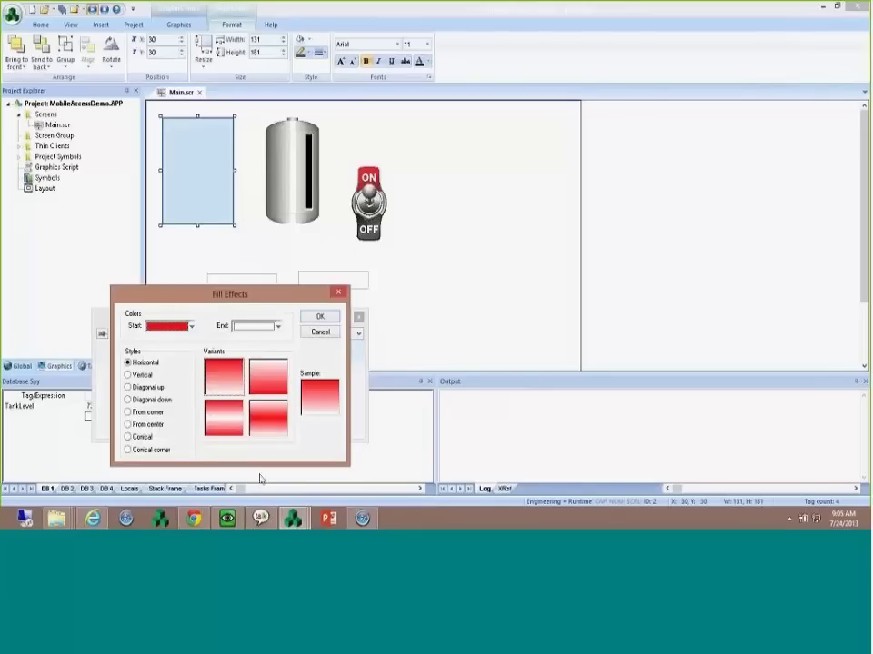
pyautogui.click(147, 377)
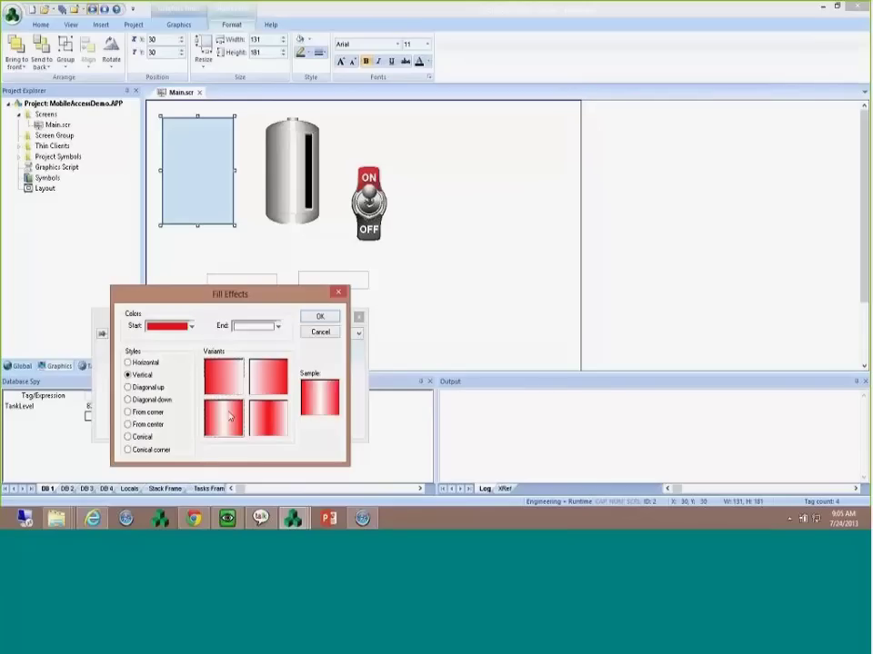
pyautogui.click(320, 319)
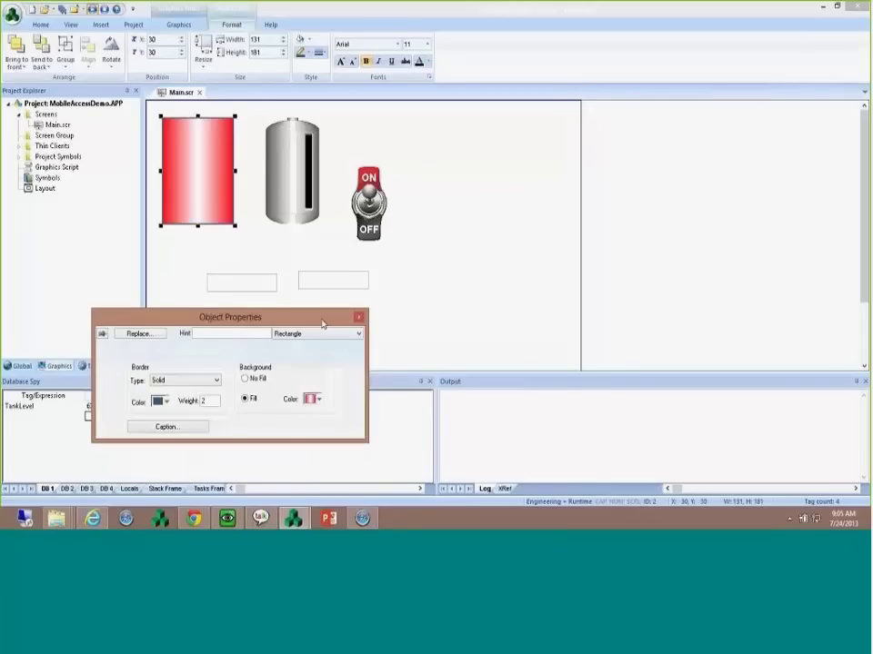
pyautogui.click(178, 25)
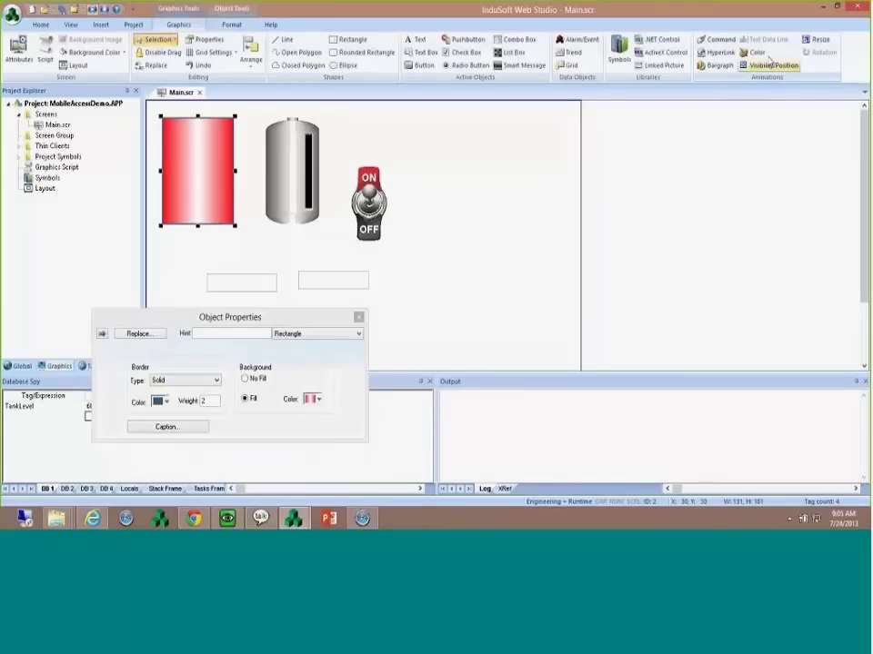
# - Give the red rectangle a Bargraph animation driven by the TankLevel tag
pyautogui.click(719, 64)
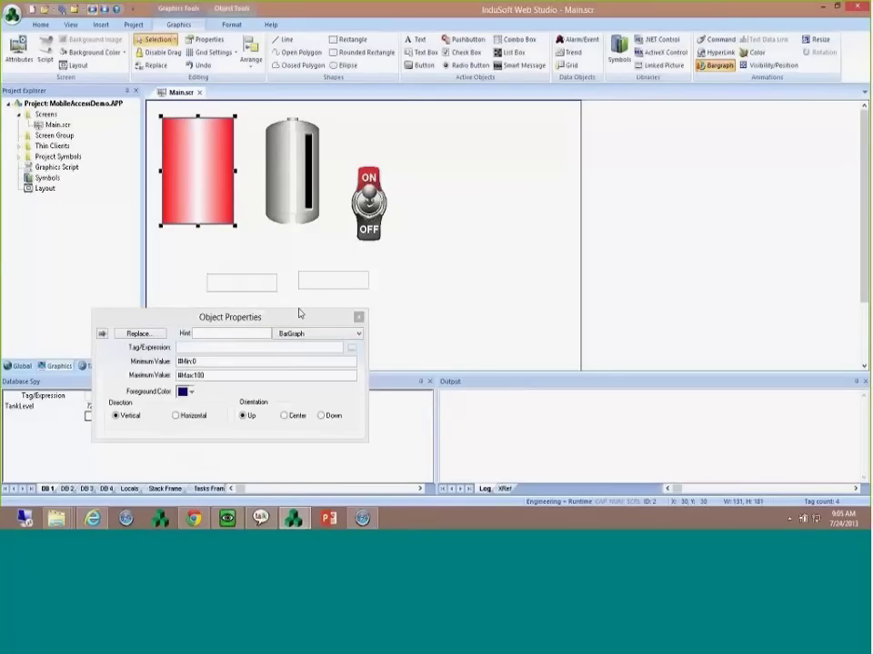
pyautogui.click(236, 347)
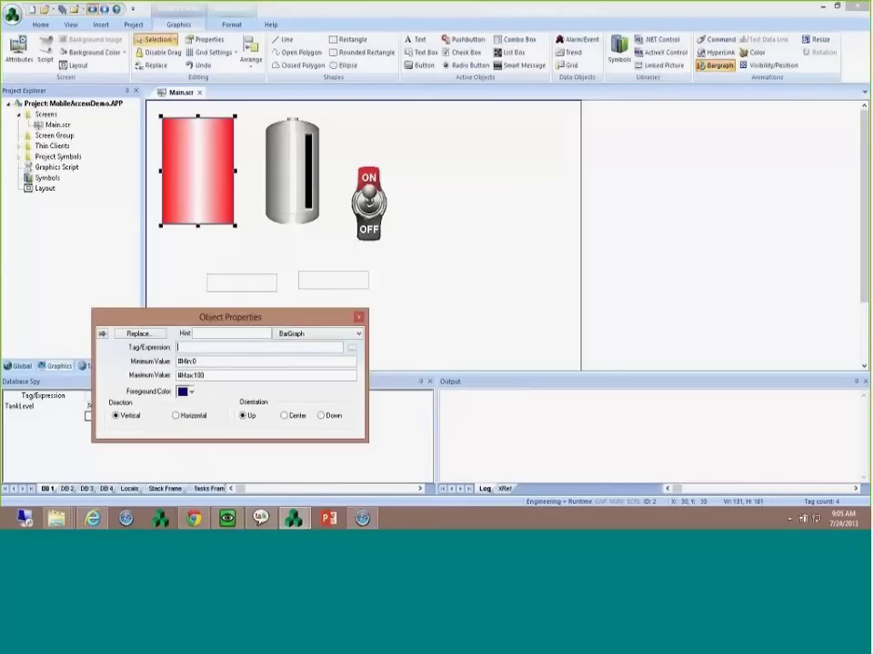
pyautogui.doubleClick(236, 347)
pyautogui.click(184, 325)
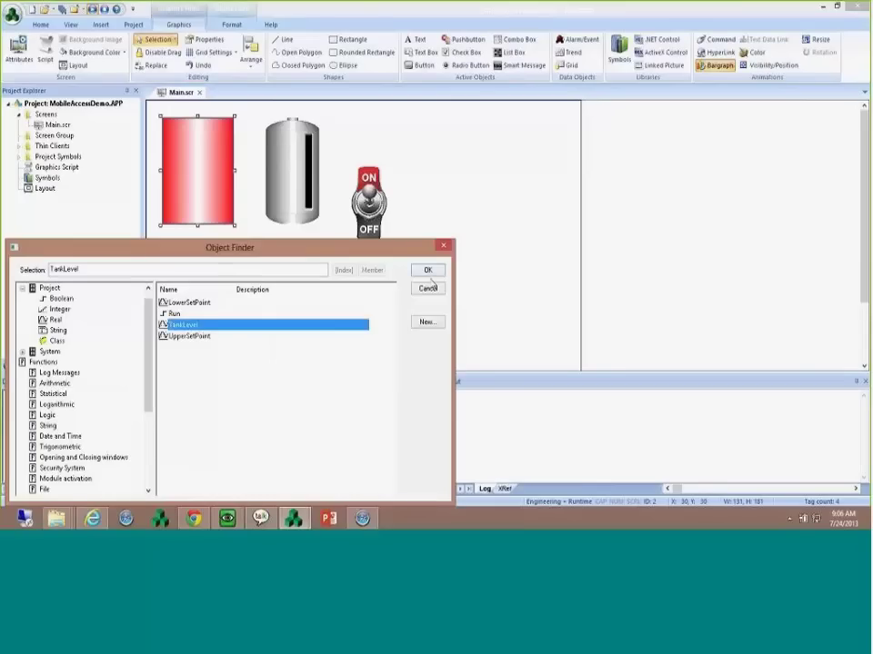
pyautogui.click(428, 271)
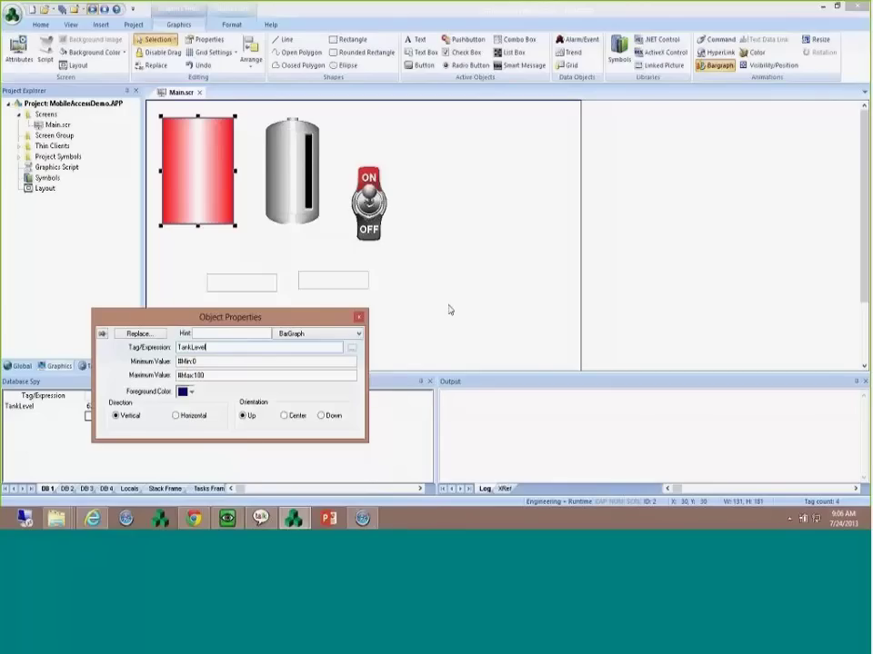
pyautogui.click(449, 296)
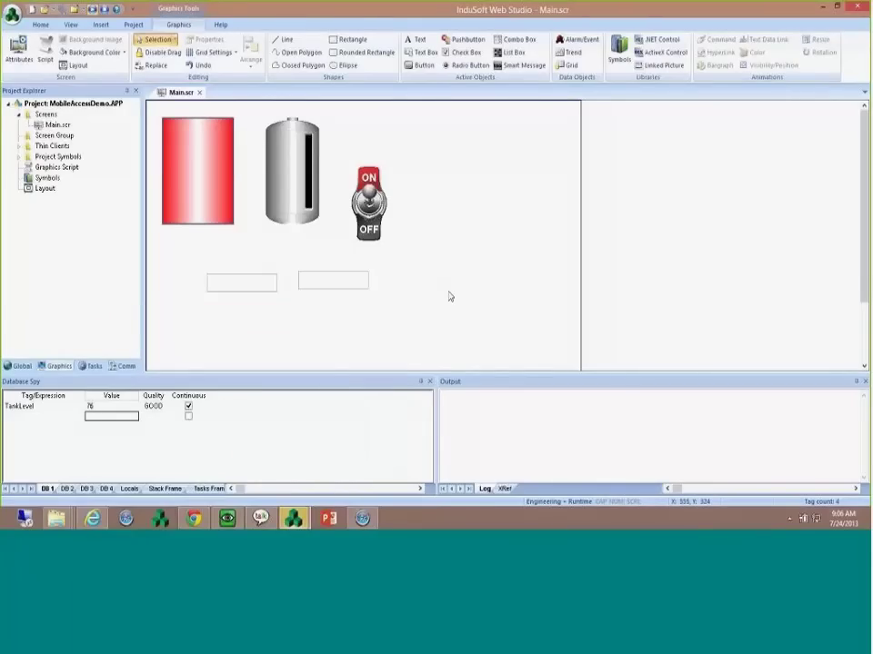
# - Log on to Mobile Access in Chrome as the guest user and open the main screen
pyautogui.hotkey('alt', 'Tab')
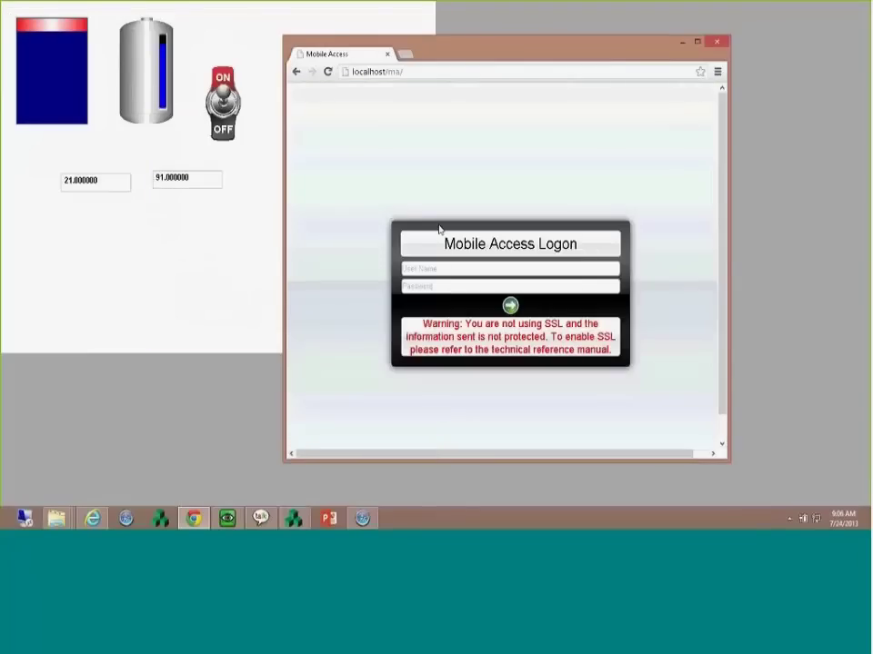
pyautogui.click(440, 270)
pyautogui.write('Guest')
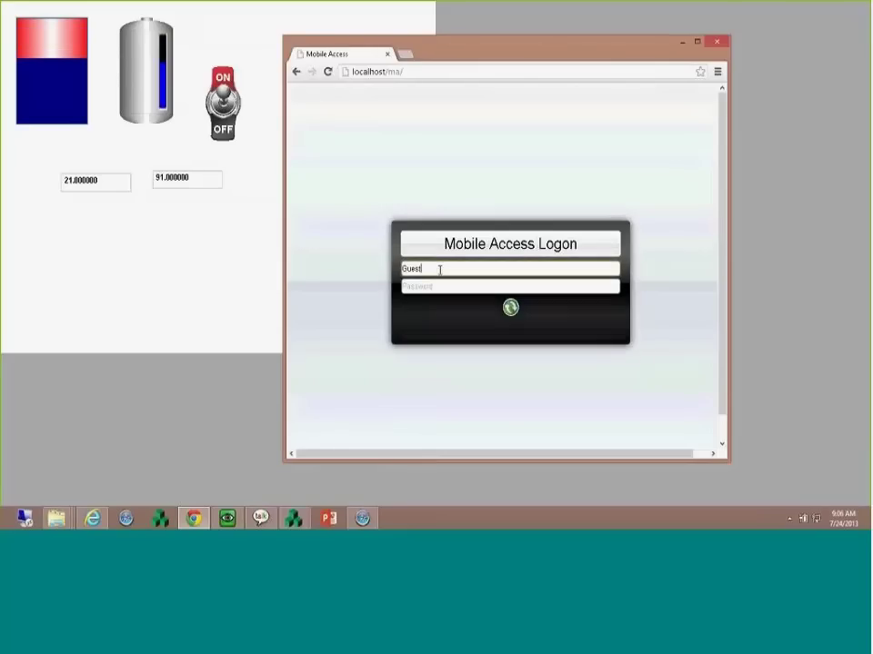
pyautogui.press('Return')
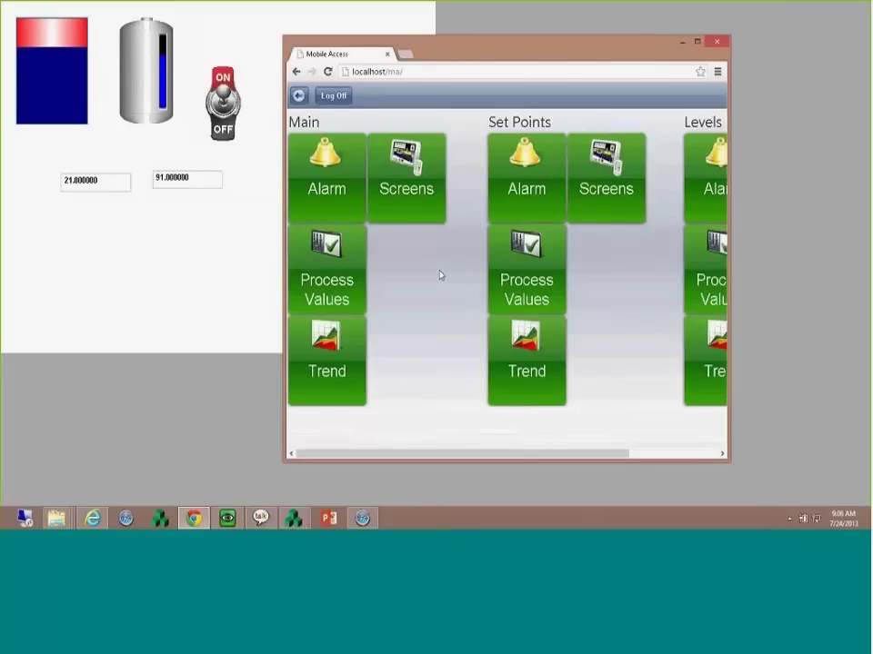
pyautogui.click(419, 201)
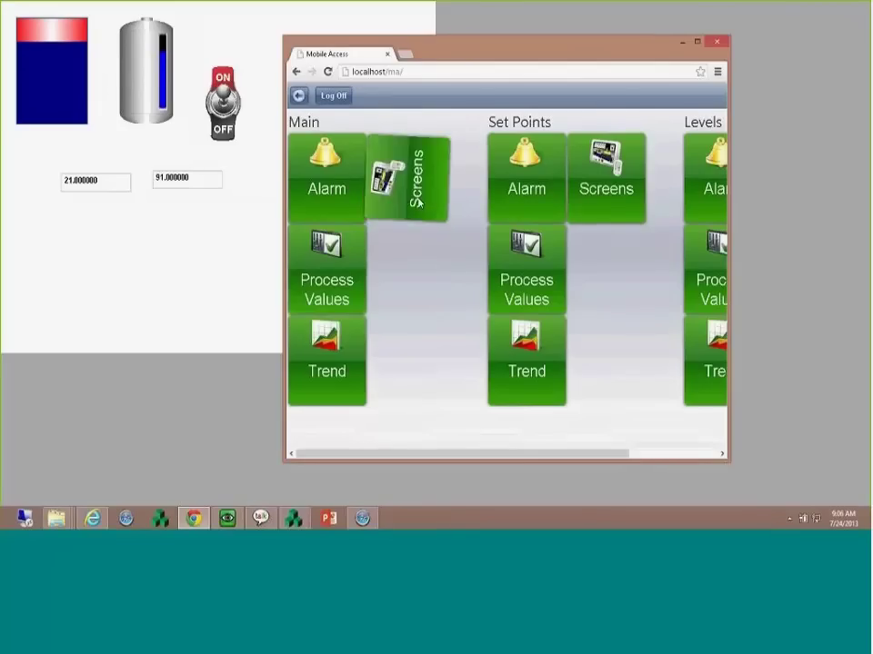
pyautogui.click(350, 134)
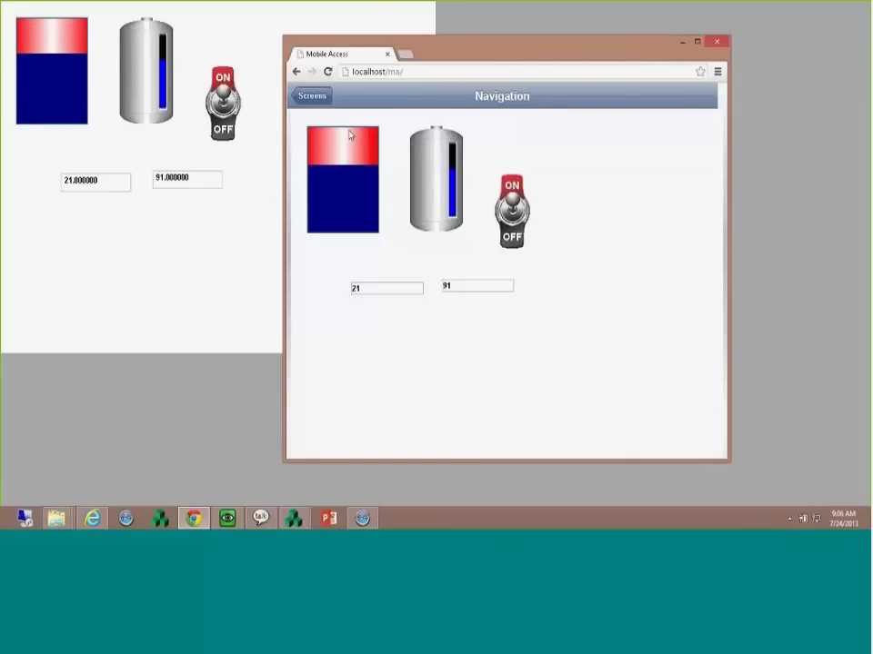
# - View the Navigation screen's bar graph in the iPod touch emulator, then return to Web Studio
pyautogui.hotkey('alt', 'Tab')
pyautogui.hotkey('alt', 'Tab')
pyautogui.hotkey('alt', 'Tab')
pyautogui.hotkey('alt', 'Tab')
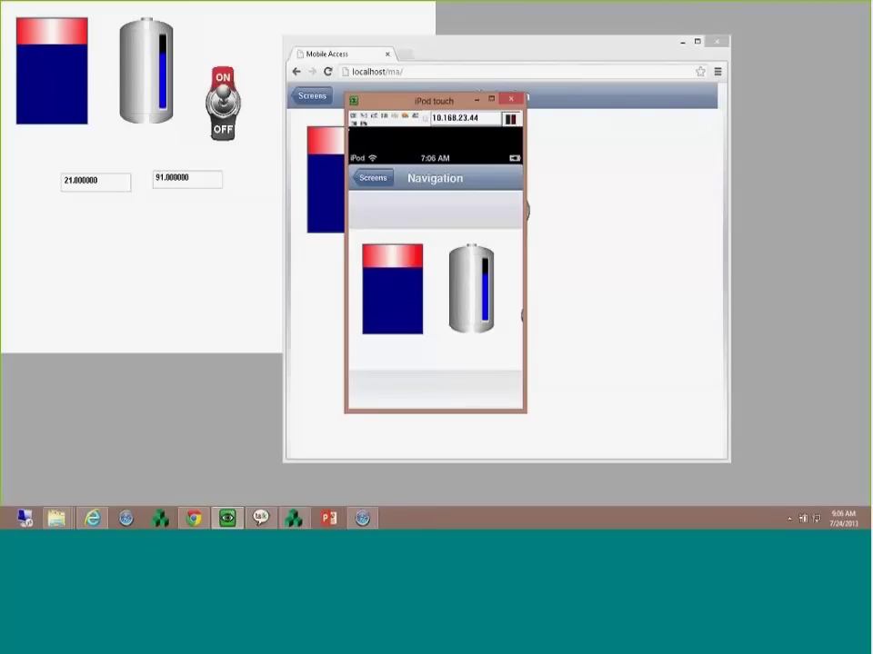
pyautogui.hotkey('alt', 'Tab')
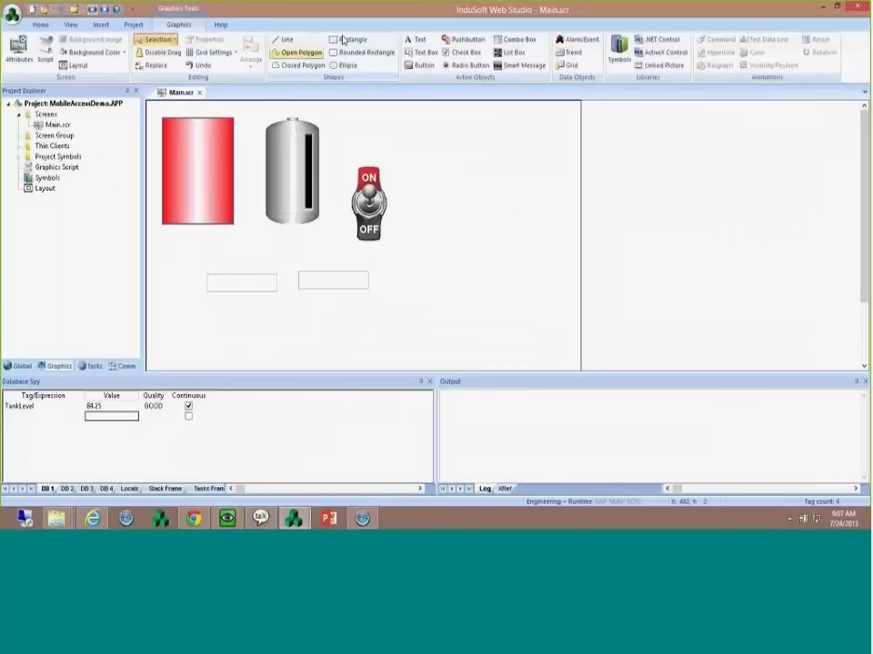
# - Draw an ellipse right of the tank near the top and give it a Color animation
pyautogui.click(349, 67)
pyautogui.moveTo(353, 111); pyautogui.dragTo(447, 148)
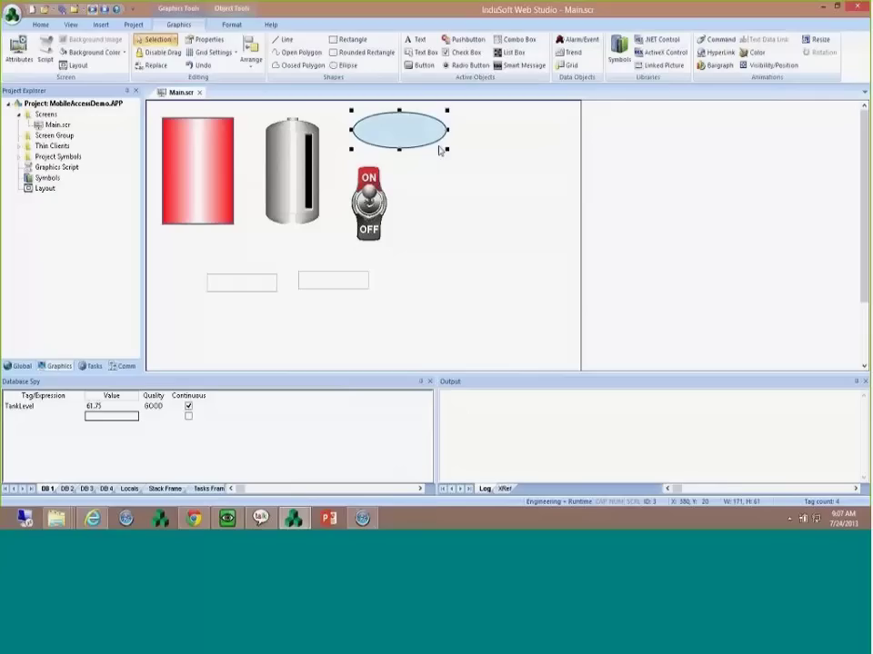
pyautogui.click(754, 52)
pyautogui.doubleClick(381, 133)
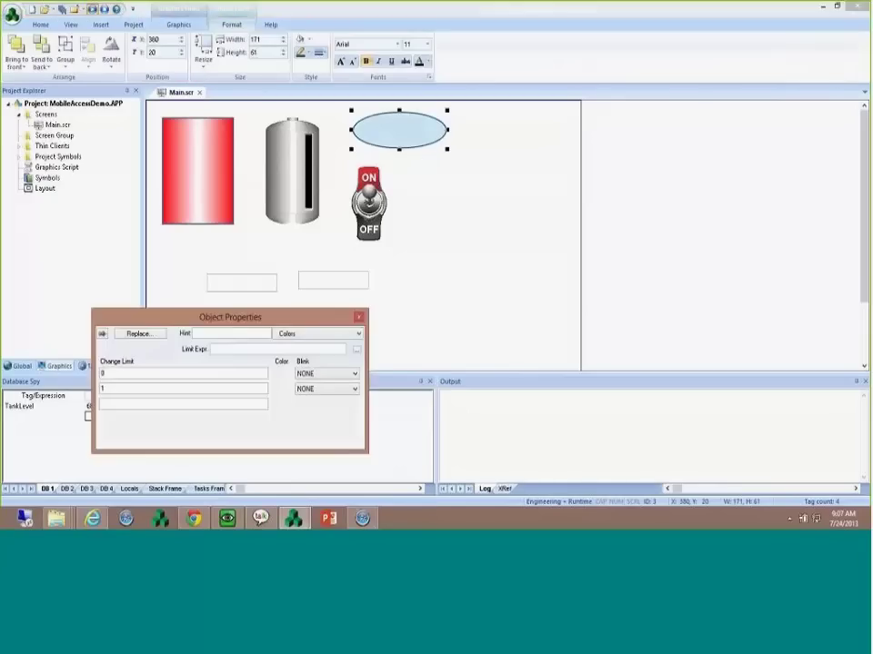
# - Set By Limit fills: red for limit 0 and green for limit 20
pyautogui.click(287, 374)
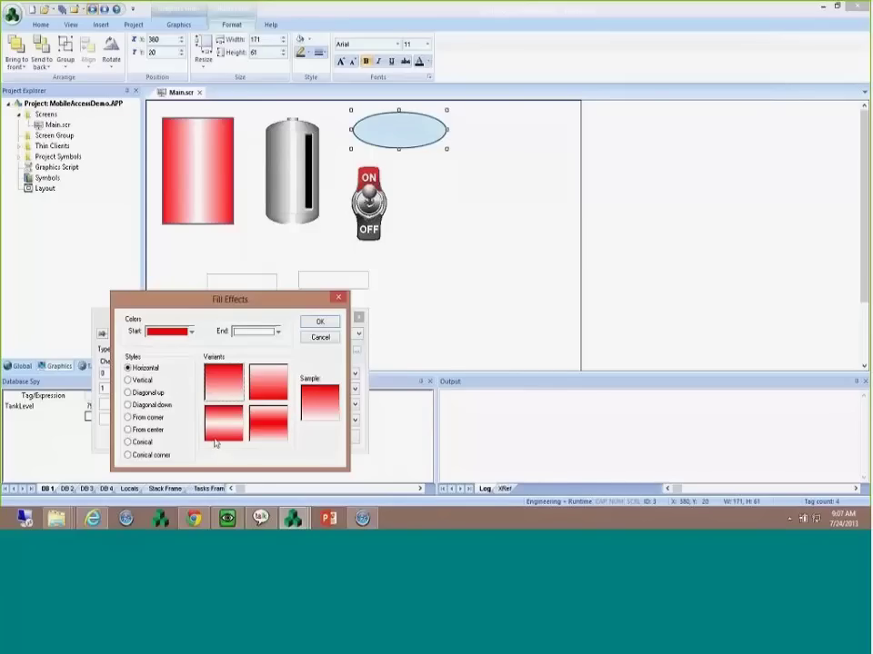
pyautogui.click(333, 325)
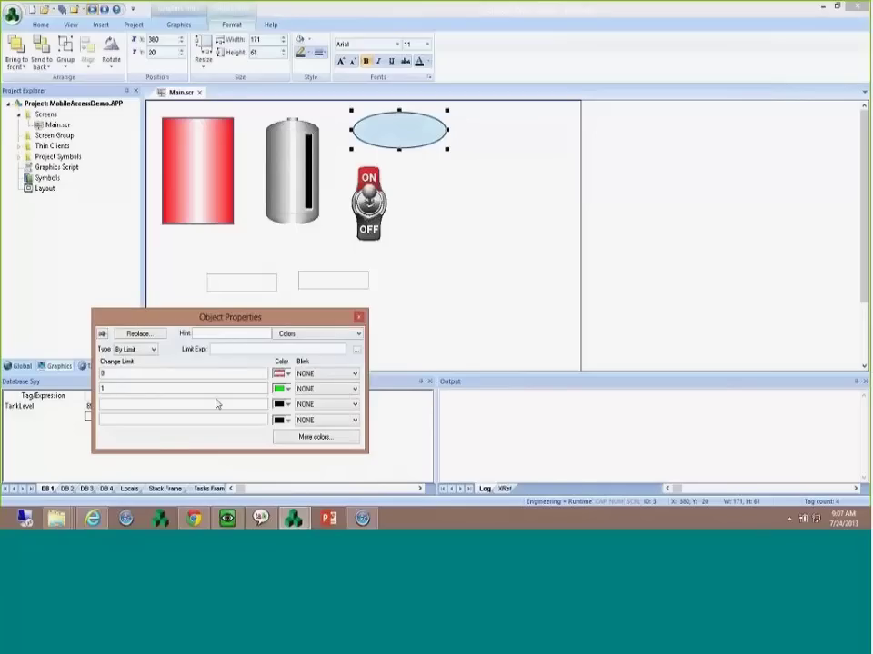
pyautogui.doubleClick(128, 389)
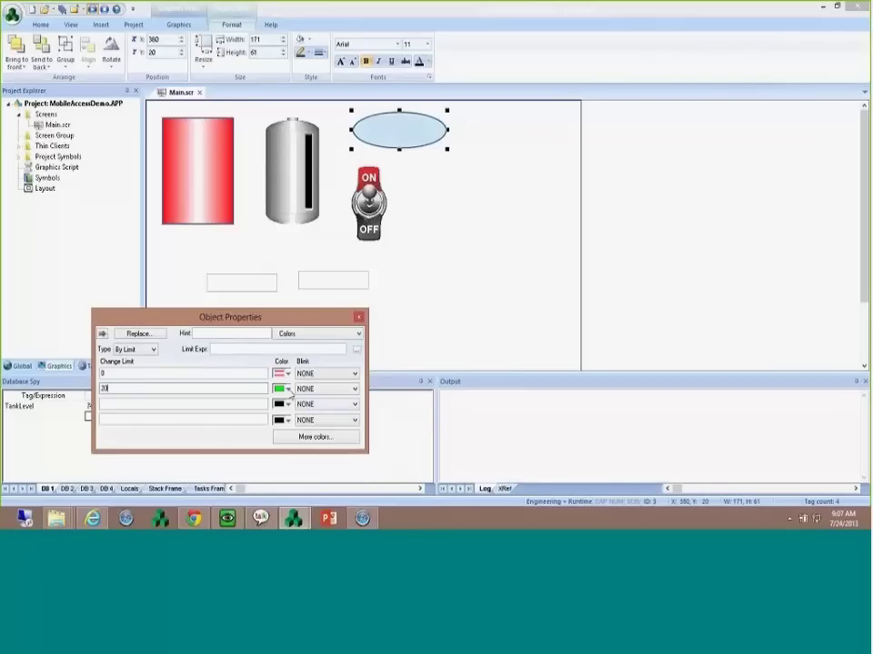
pyautogui.click(288, 389)
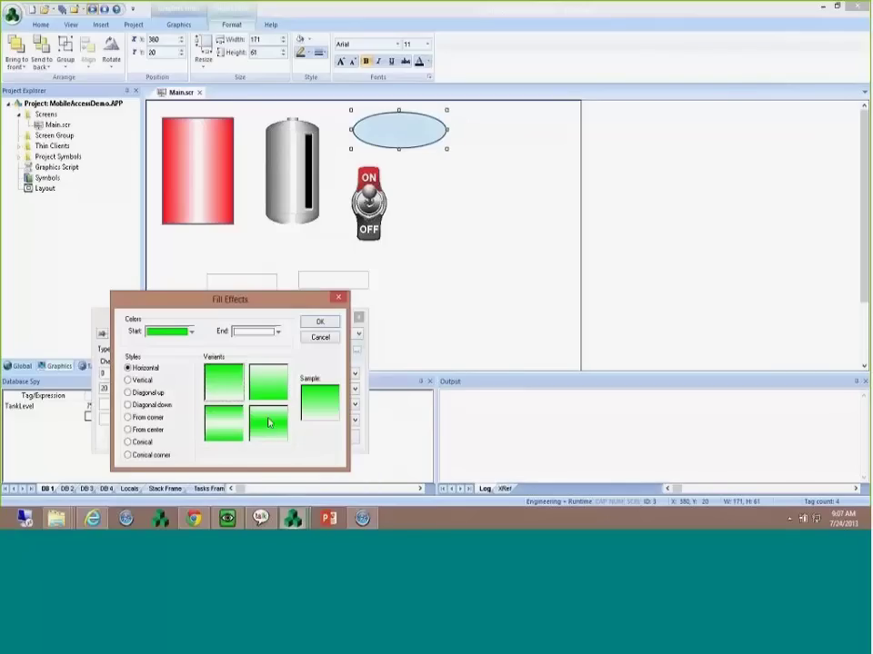
pyautogui.click(320, 323)
# - Add limit 80 with a red gradient fill and enter the TankLevel expression
pyautogui.click(172, 403)
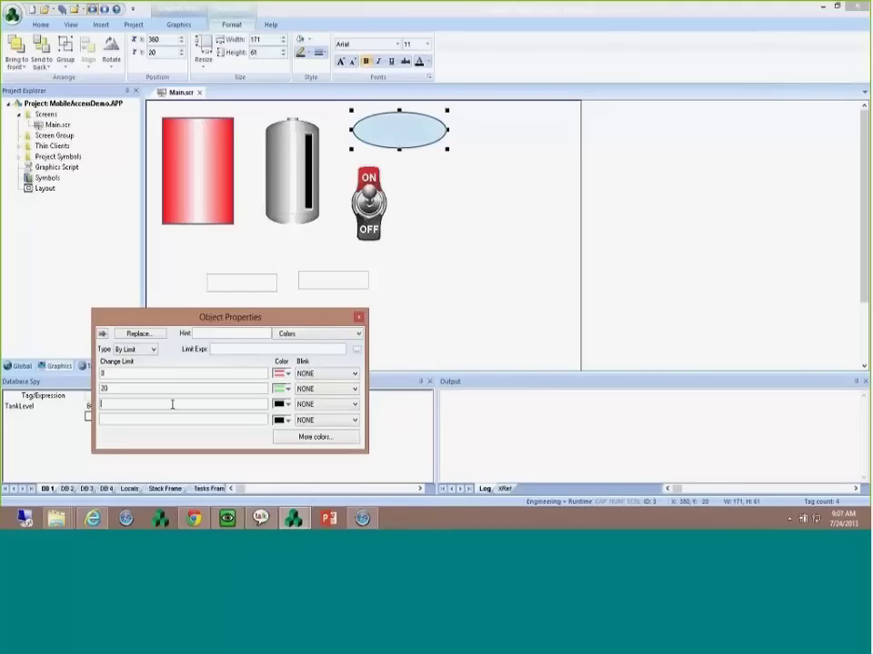
pyautogui.write('80')
pyautogui.click(282, 404)
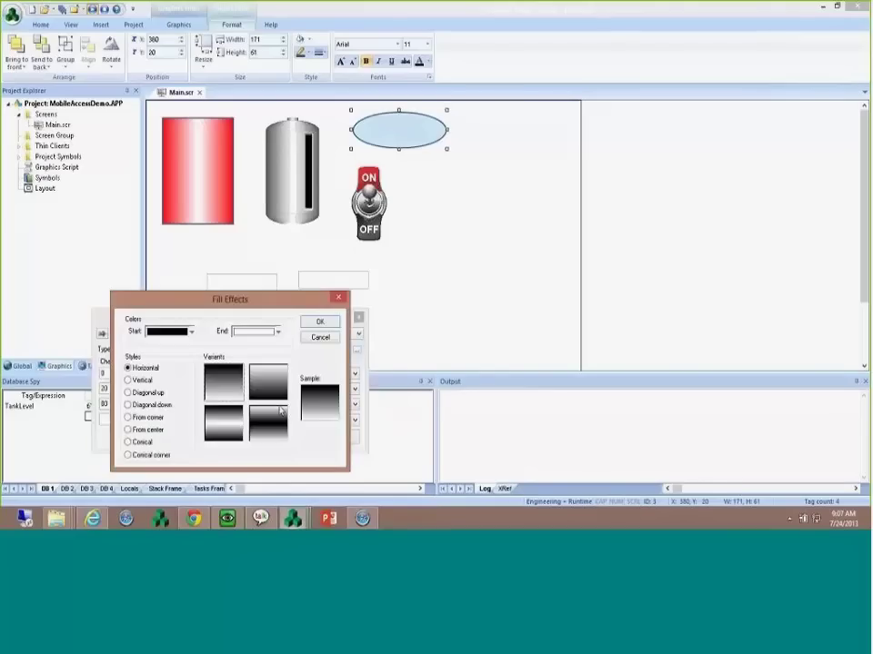
pyautogui.click(190, 332)
pyautogui.click(163, 427)
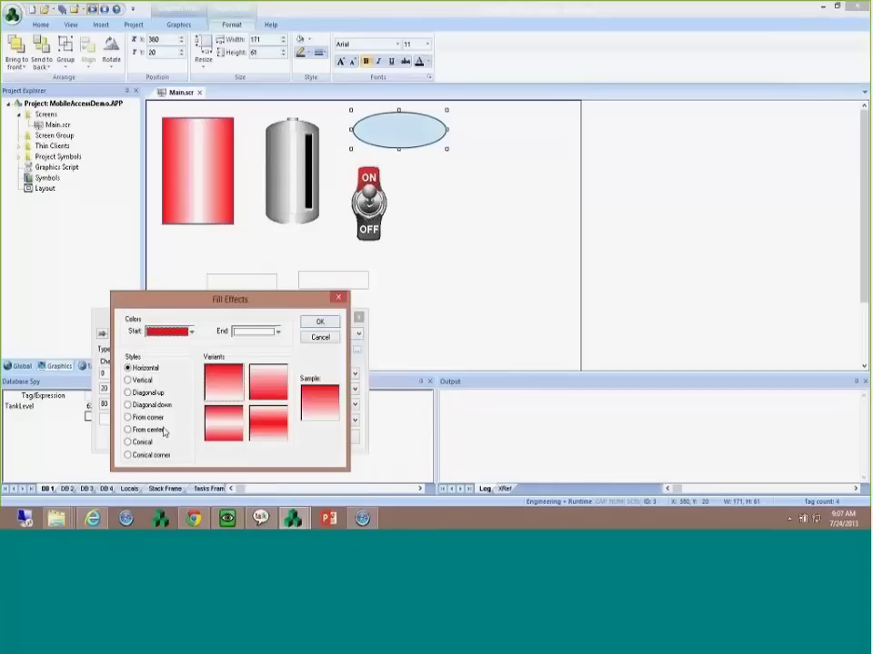
pyautogui.click(225, 419)
pyautogui.click(320, 323)
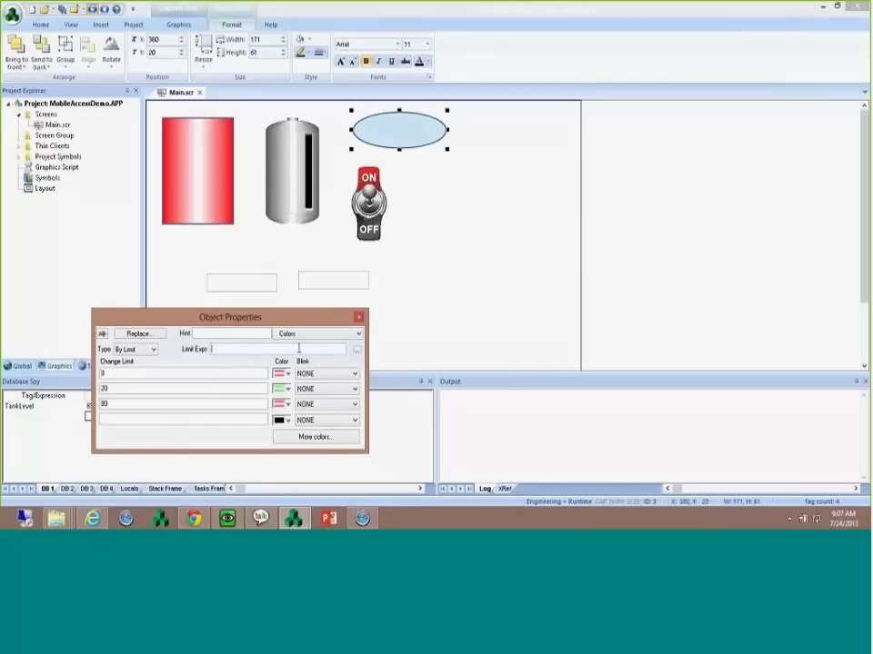
pyautogui.write('ankLevel')
pyautogui.click(428, 259)
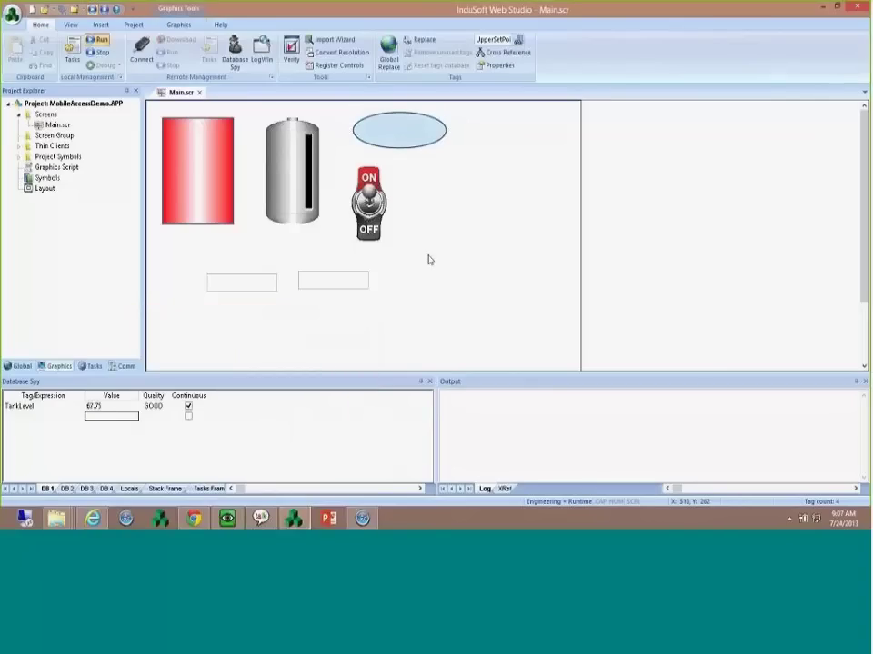
# - Turn the Run switch on in InduSoft Viewer, then switch to the Chrome window
pyautogui.hotkey('alt', 'Tab')
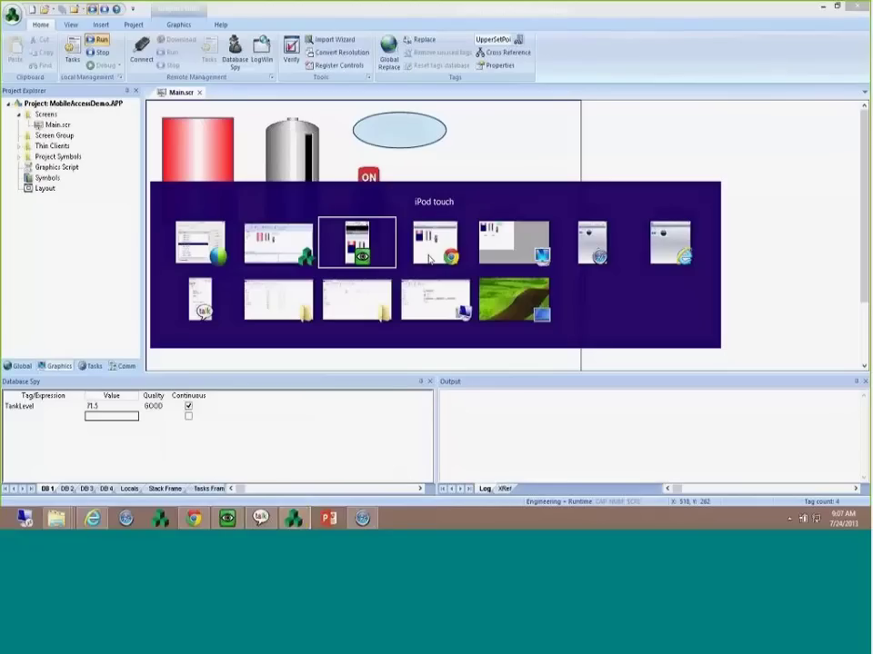
pyautogui.hotkey('alt', 'Tab')
pyautogui.hotkey('alt', 'Tab')
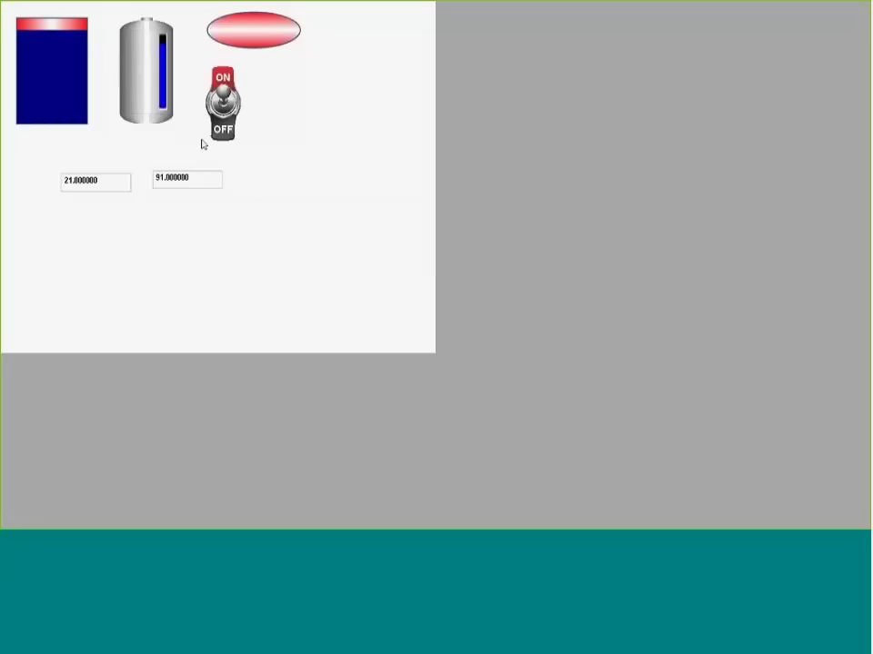
pyautogui.click(223, 113)
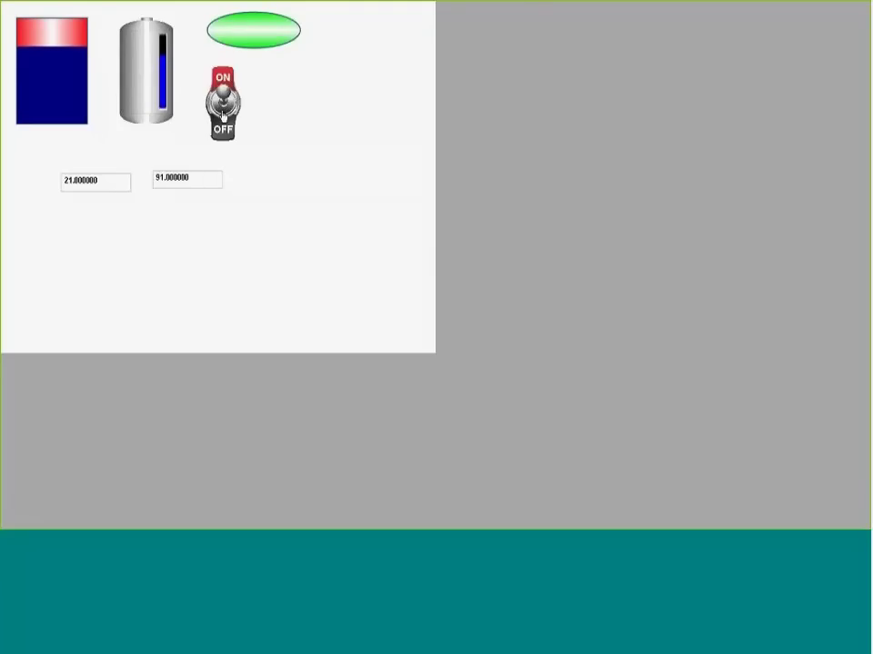
pyautogui.hotkey('alt', 'Tab')
pyautogui.hotkey('alt', 'Tab')
pyautogui.hotkey('alt', 'Tab')
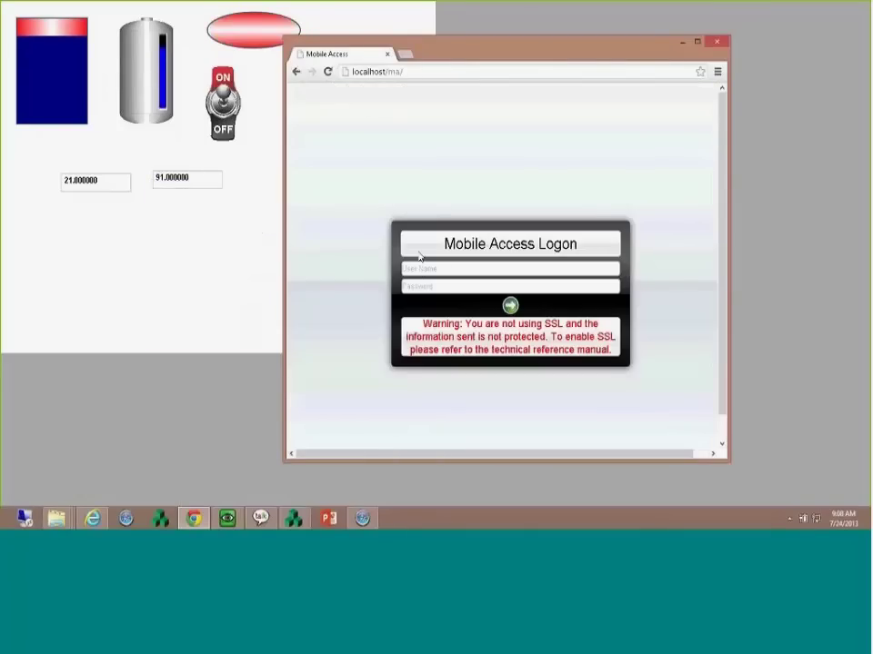
# - Log on to Mobile Access as the guest user and open the main screen
pyautogui.click(423, 269)
pyautogui.write('Guest')
pyautogui.press('Return')
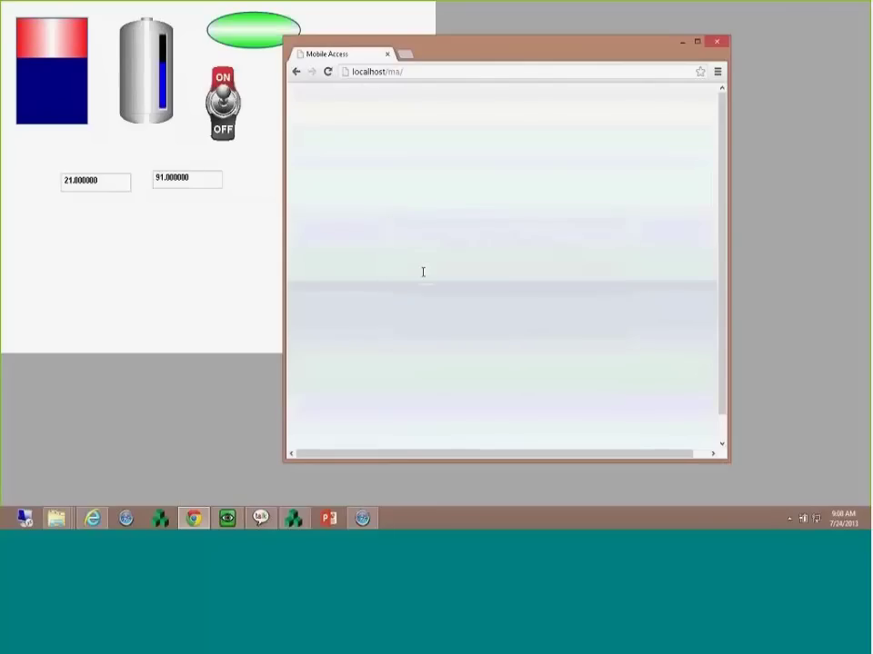
pyautogui.click(404, 177)
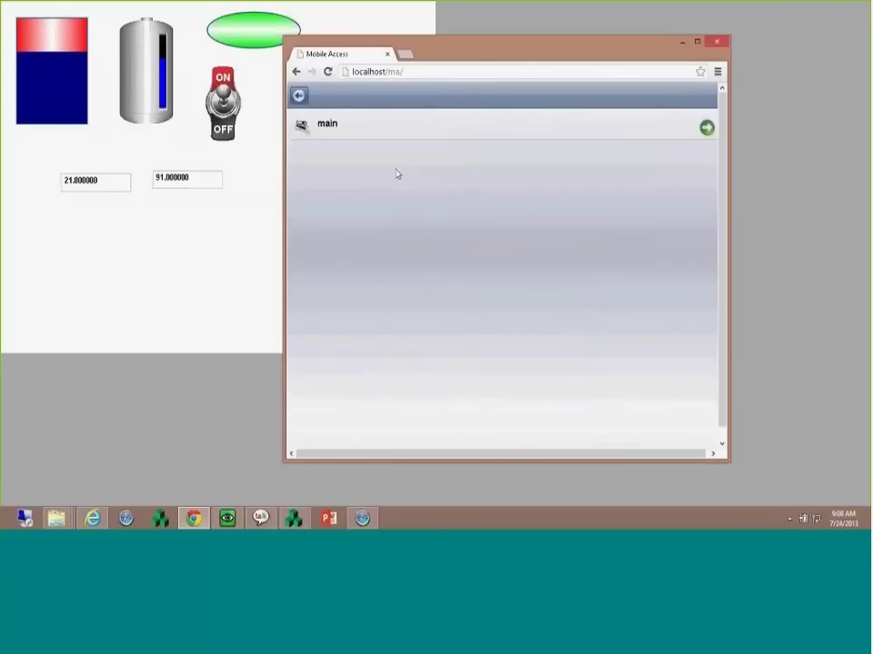
pyautogui.click(369, 133)
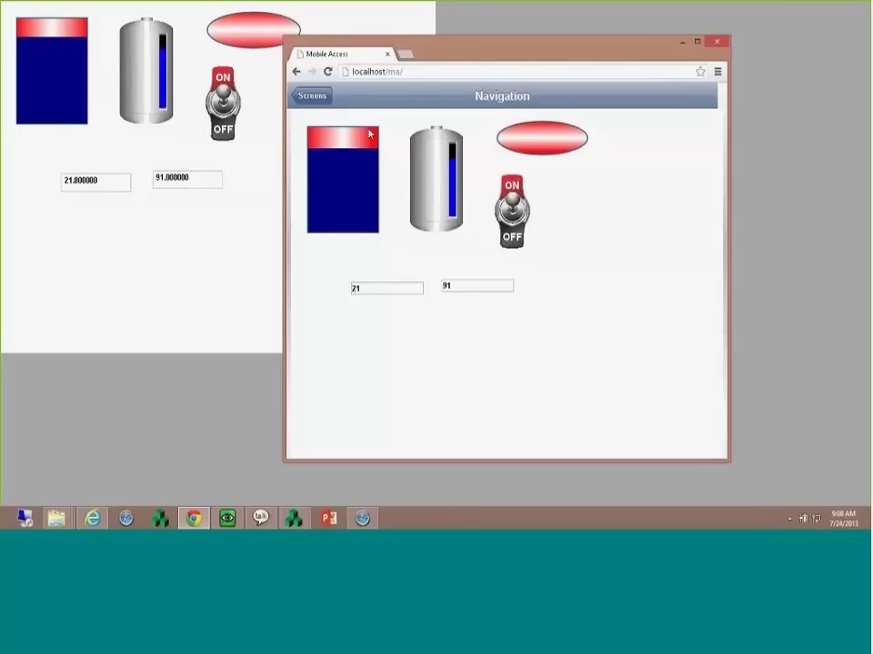
# - Return to the InduSoft Web Studio editor
pyautogui.hotkey('alt', 'Tab')
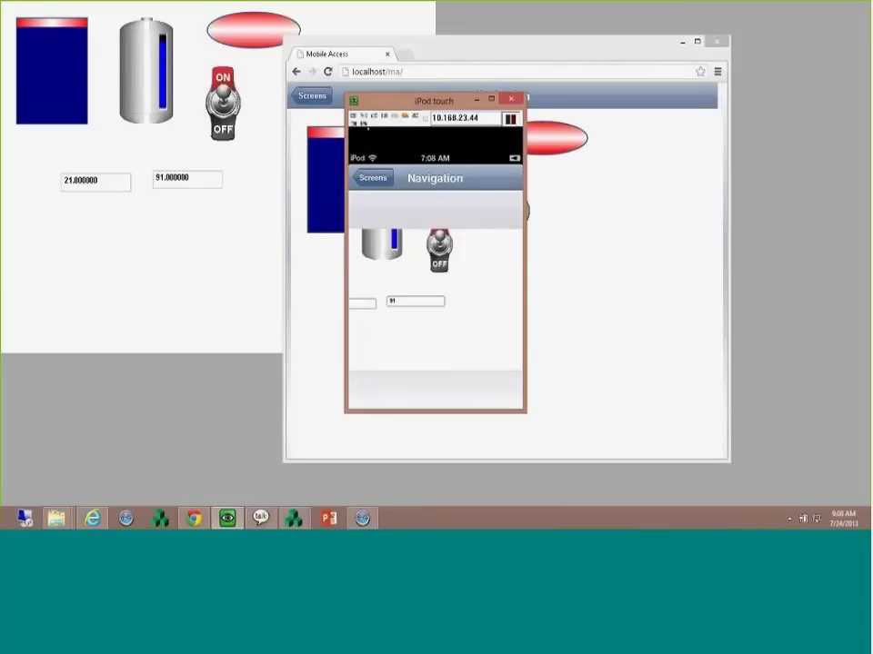
pyautogui.hotkey('alt', 'Tab')
pyautogui.press('Tab')
pyautogui.press('Tab')
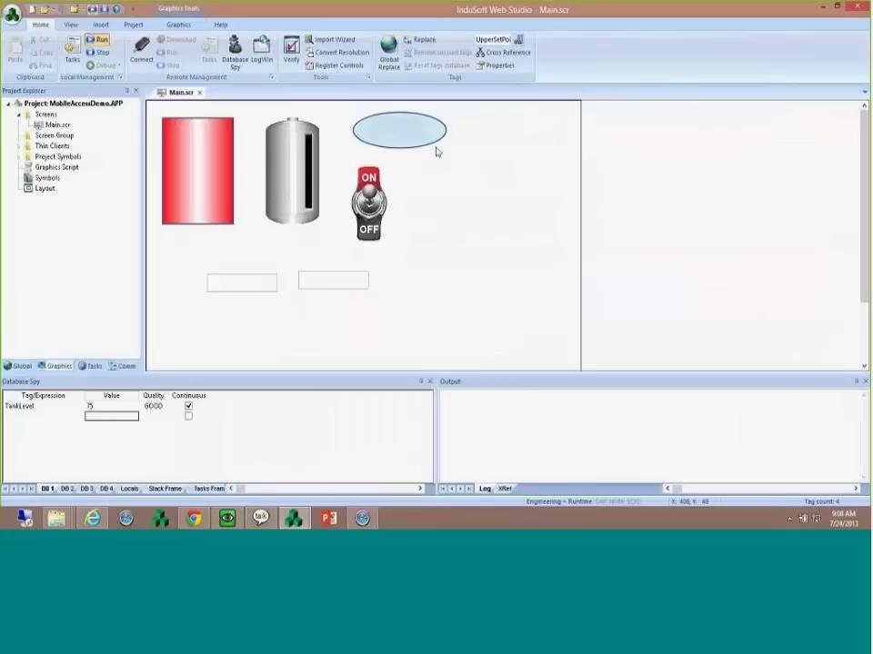
# - Show the Graphics ribbon drawing tools for Main.scr
pyautogui.click(420, 127)
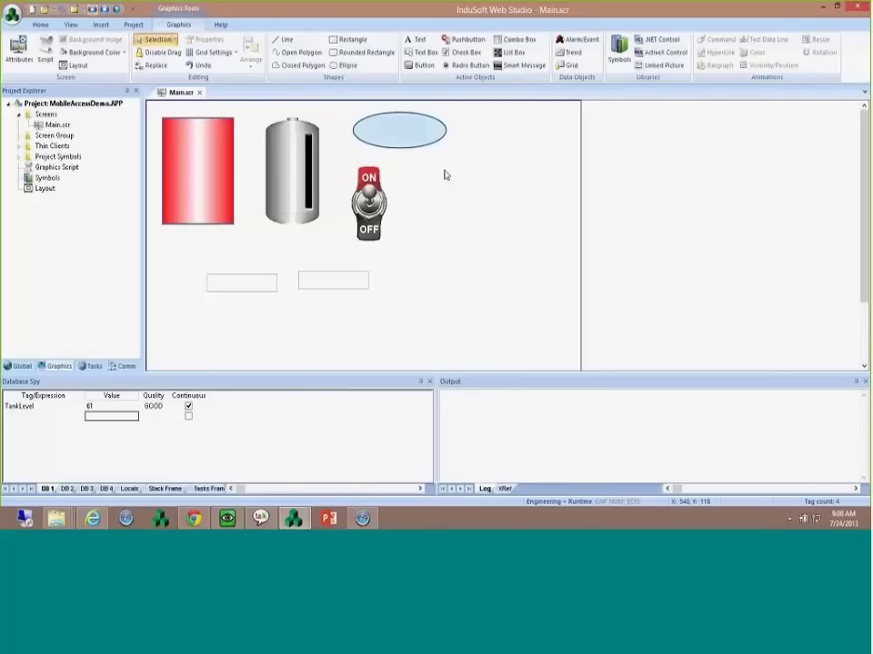
# - Draw a button right of the toggle captioned {If(Run, "Running", "Stopped")}
pyautogui.click(412, 70)
pyautogui.moveTo(407, 180); pyautogui.dragTo(483, 212)
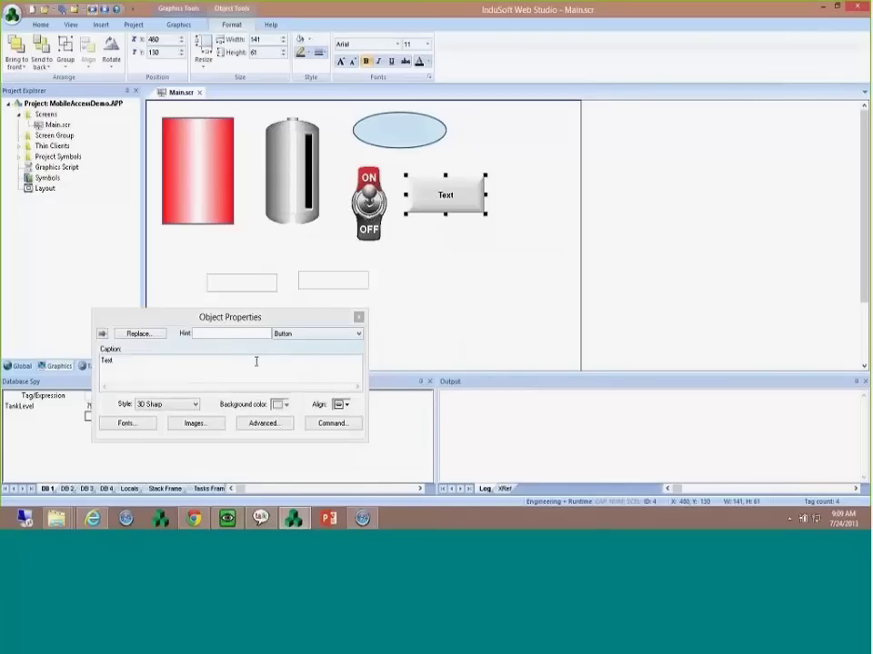
pyautogui.doubleClick(106, 361)
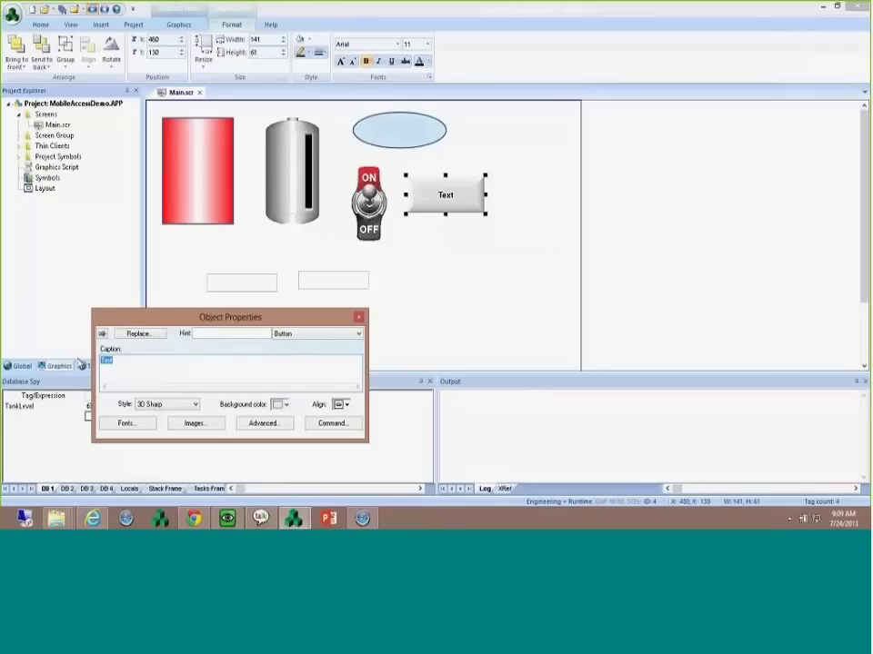
pyautogui.write('(')
pyautogui.write('If')
pyautogui.write('(')
pyautogui.write('Run')
pyautogui.write(', "Running')
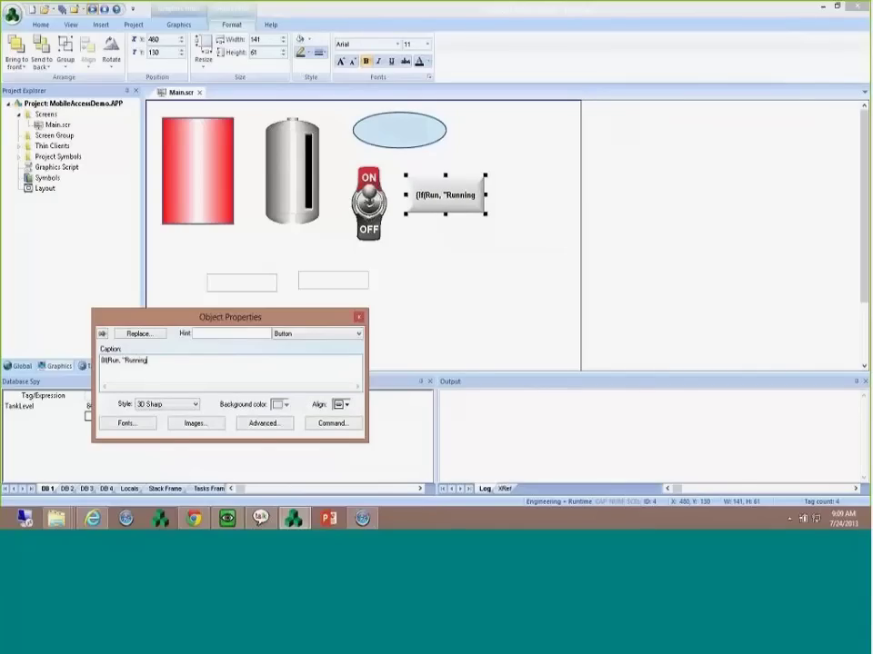
pyautogui.write('", "S')
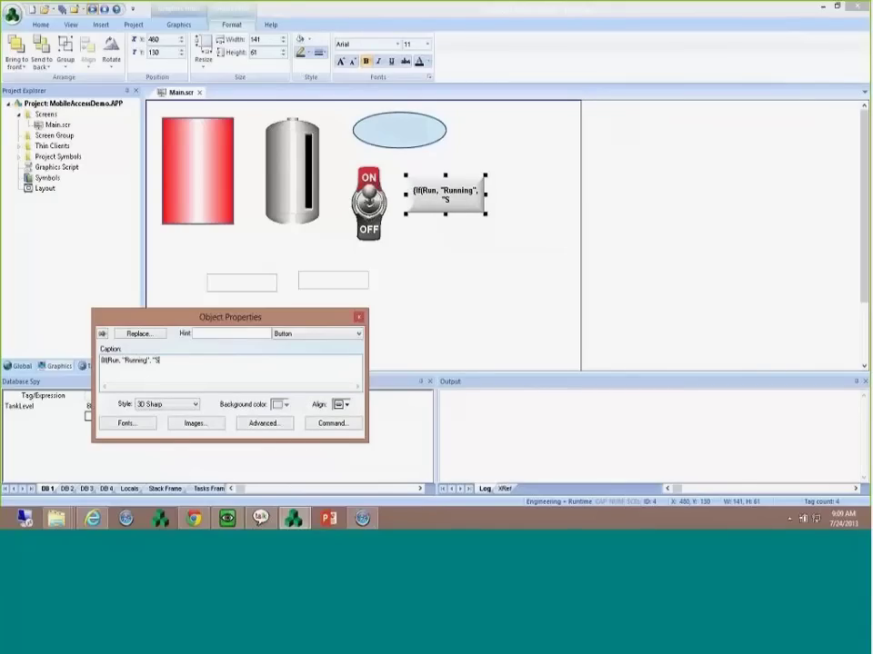
pyautogui.write('topped")')
pyautogui.write(')')
# - Give the status button a Set Tag command targeting the Run tag
pyautogui.click(340, 424)
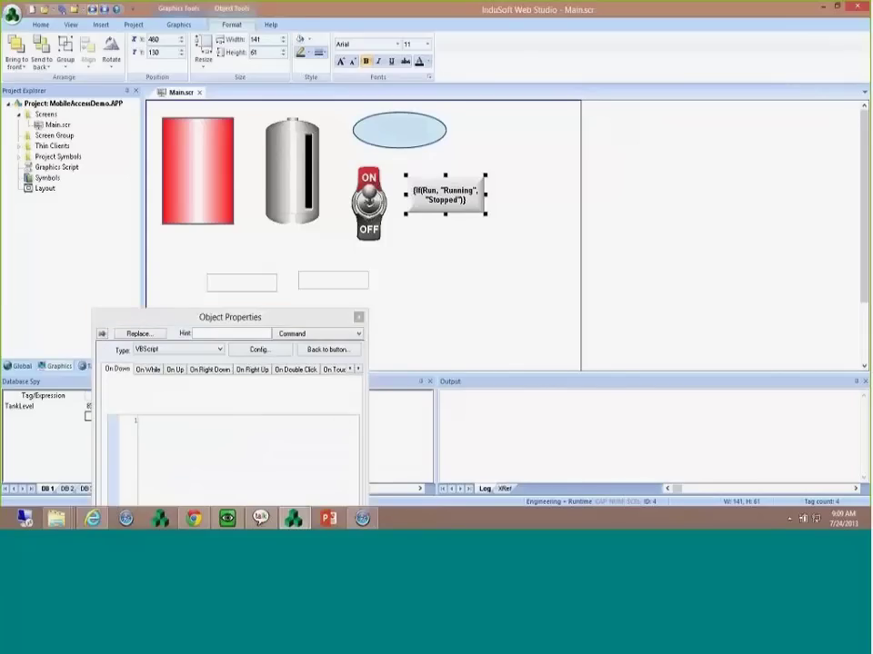
pyautogui.click(218, 349)
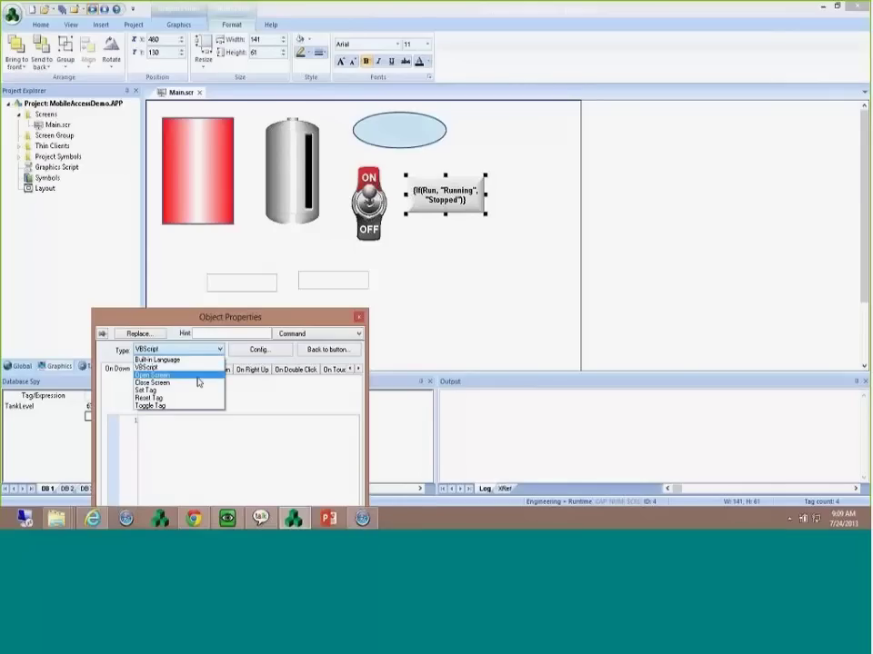
pyautogui.click(197, 376)
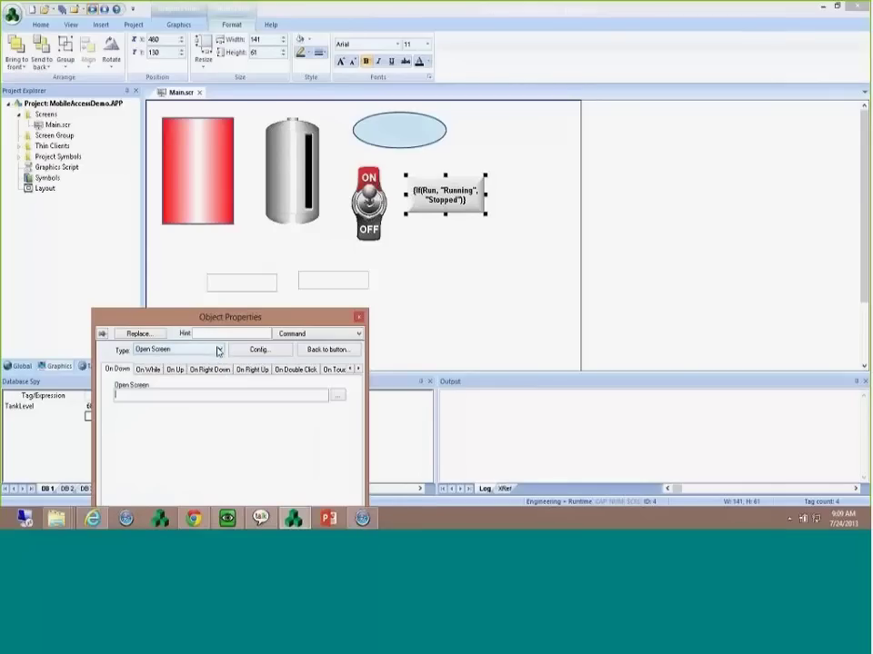
pyautogui.click(218, 351)
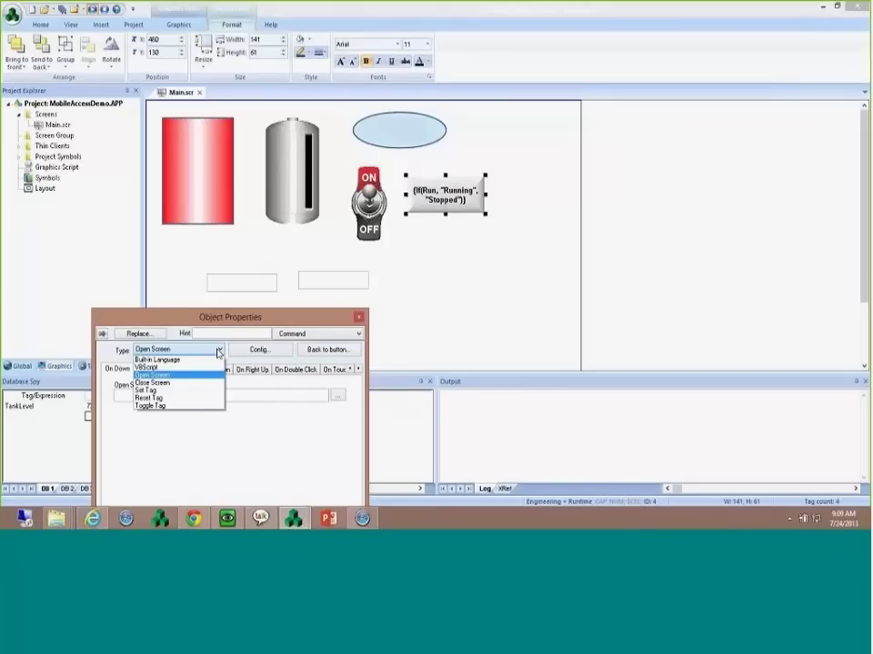
pyautogui.click(196, 391)
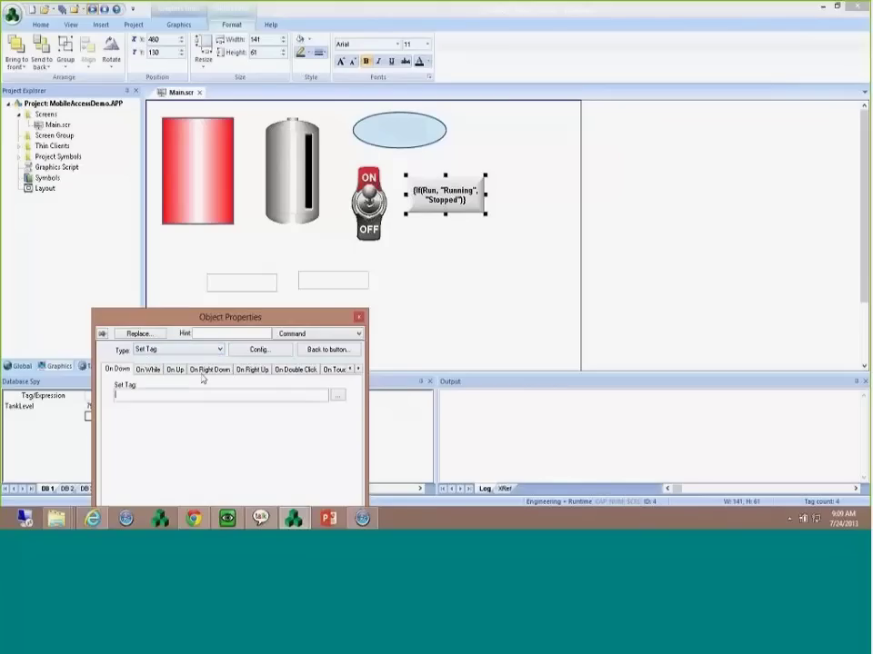
pyautogui.click(216, 355)
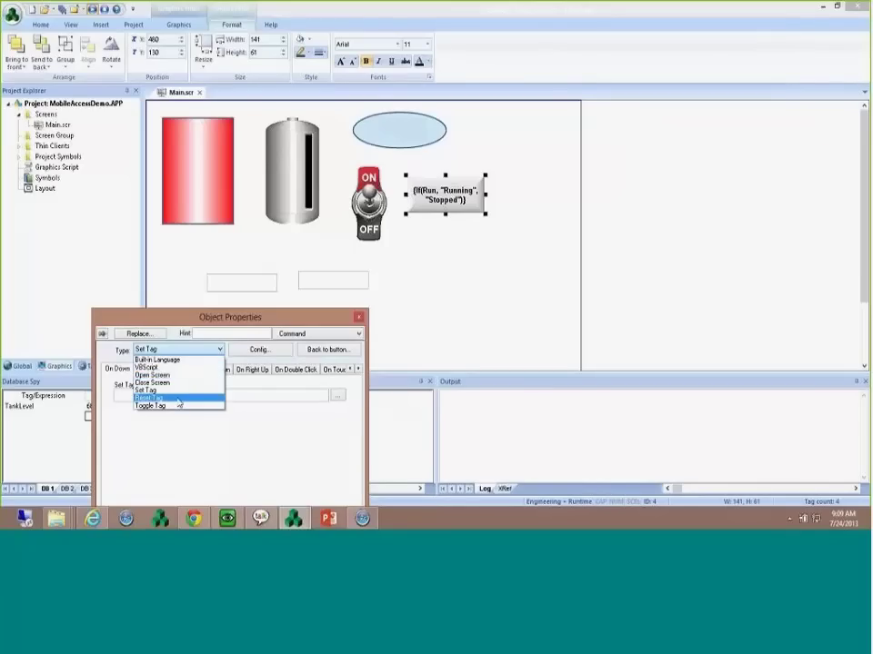
pyautogui.click(178, 391)
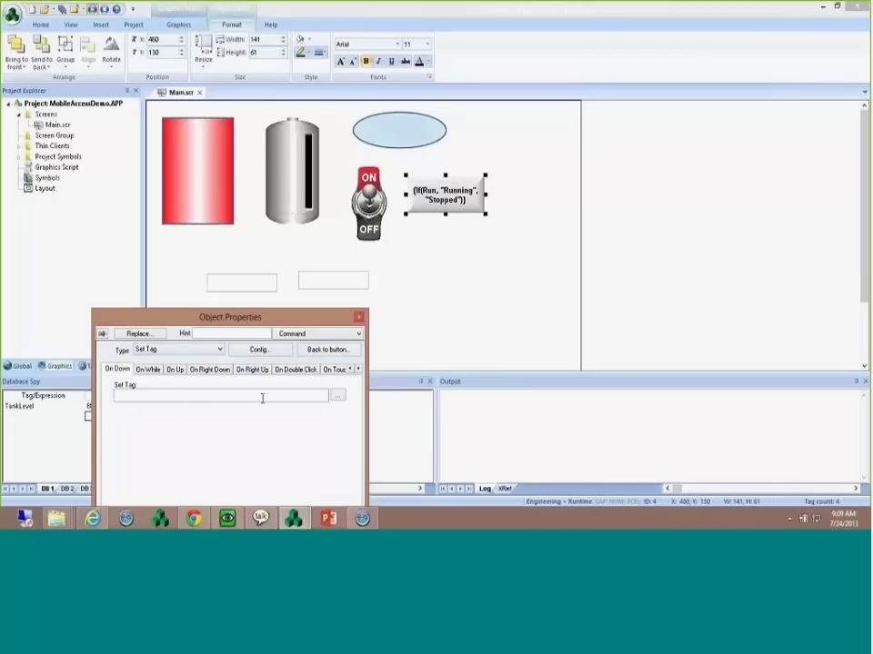
pyautogui.click(342, 396)
pyautogui.click(175, 314)
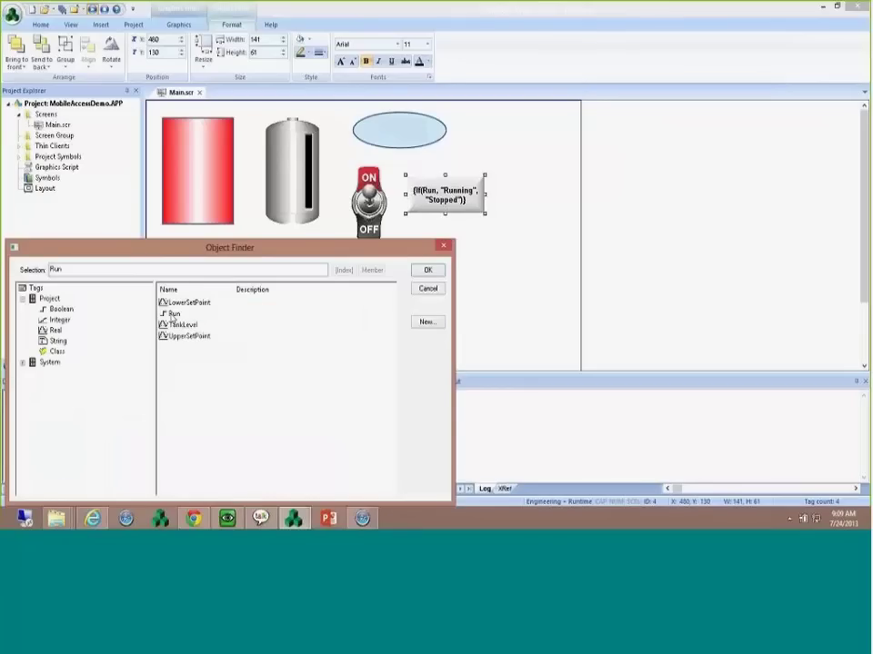
pyautogui.click(429, 270)
pyautogui.click(441, 275)
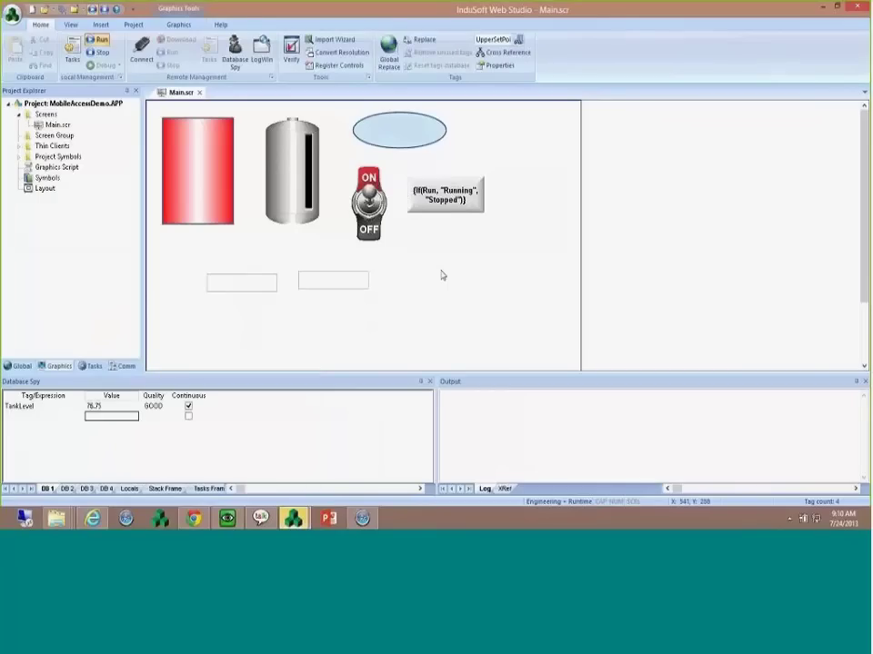
# - Log back on to Mobile Access, open the main screen, toggle Run off, then return to Web Studio
pyautogui.hotkey('alt', 'Tab')
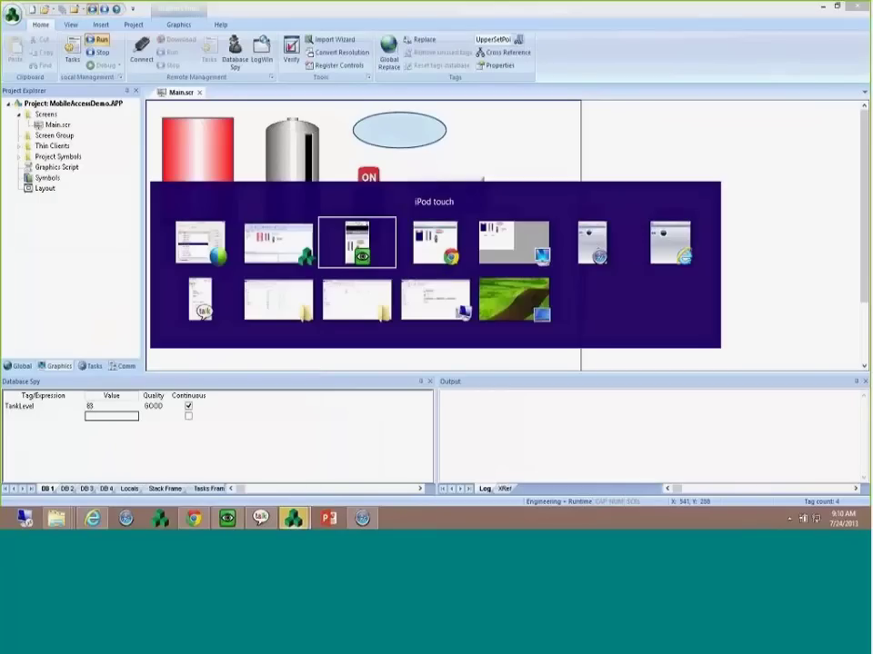
pyautogui.hotkey('alt', 'Tab')
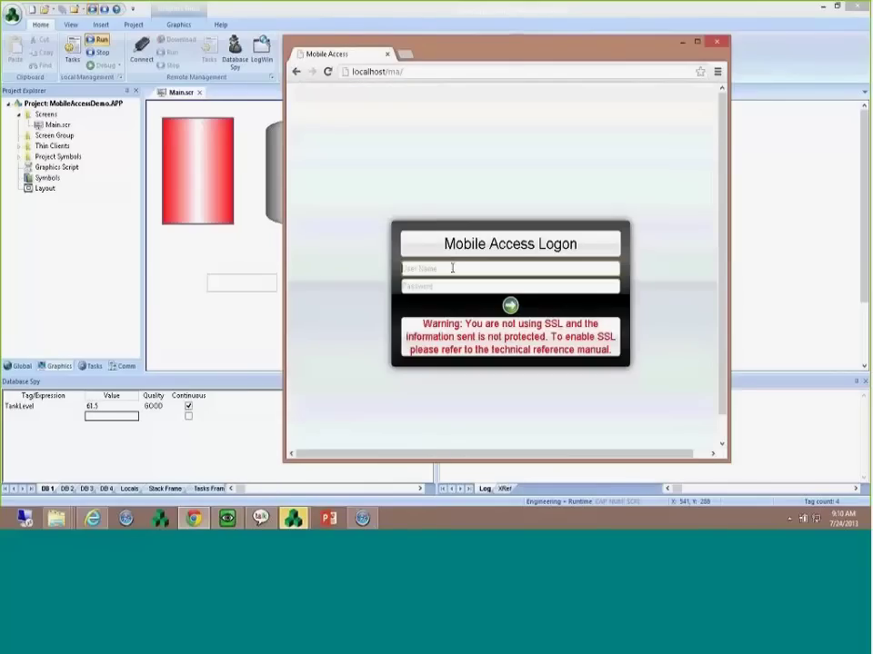
pyautogui.write('Gus')
pyautogui.press('Return')
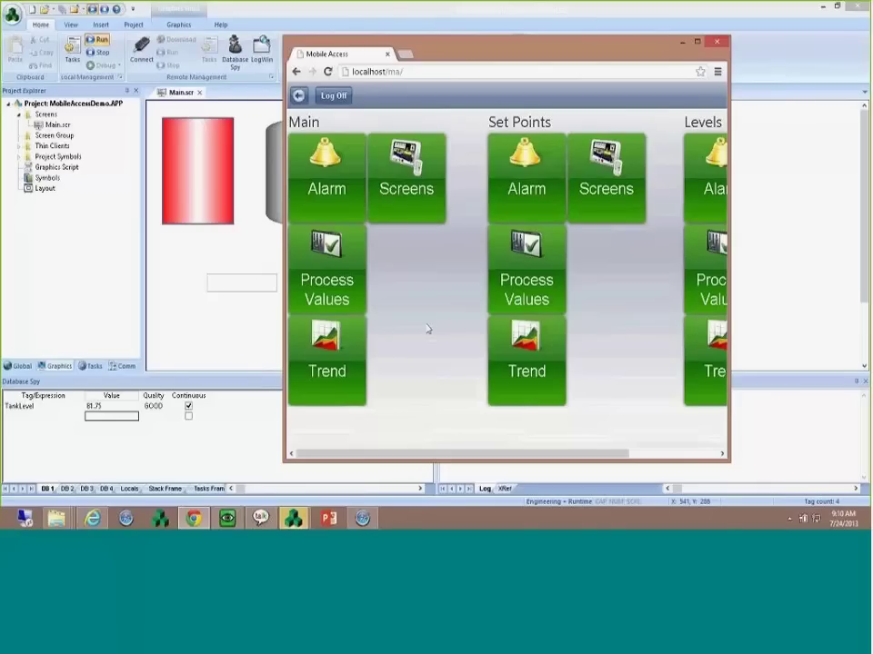
pyautogui.click(427, 181)
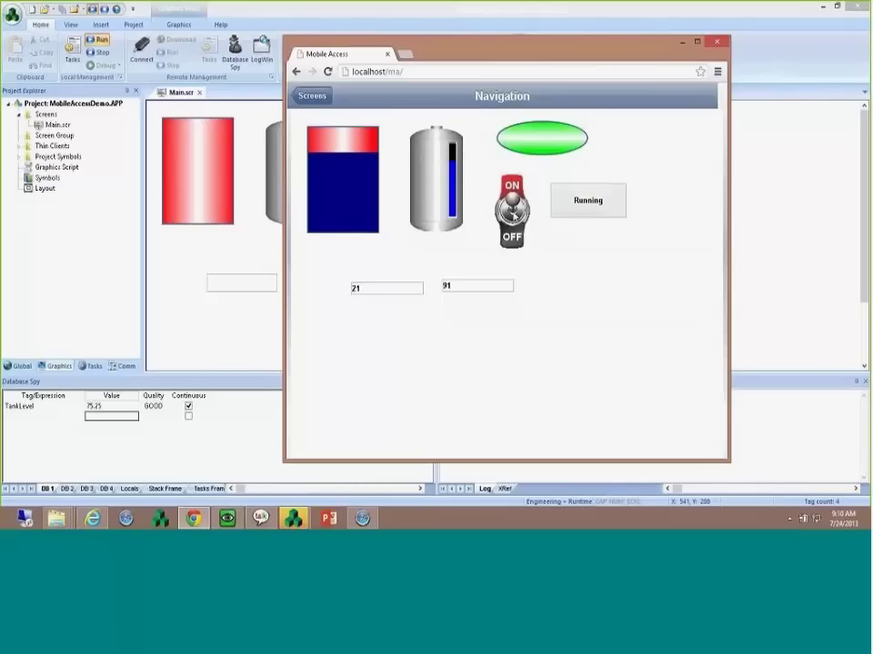
pyautogui.click(512, 238)
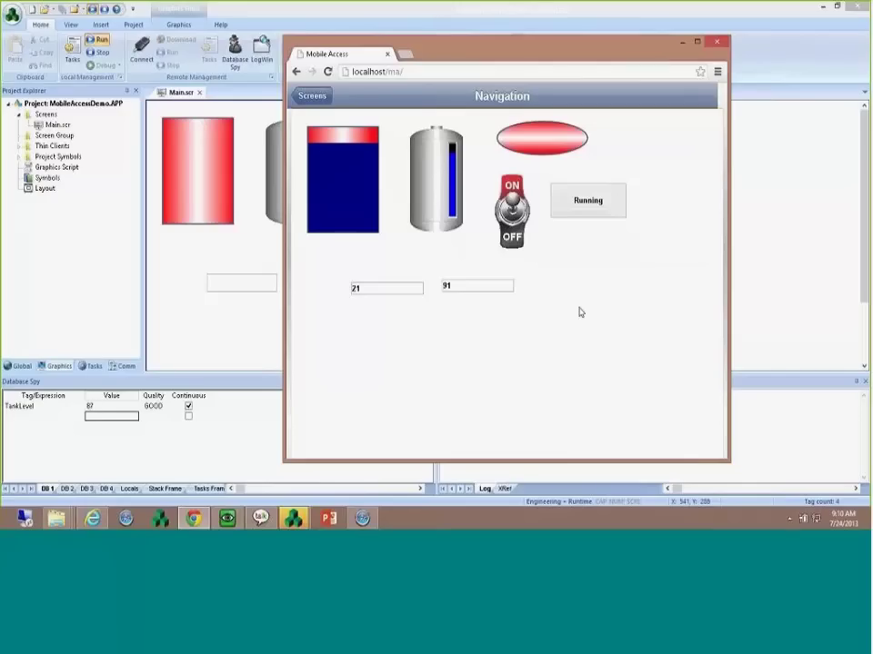
pyautogui.click(252, 256)
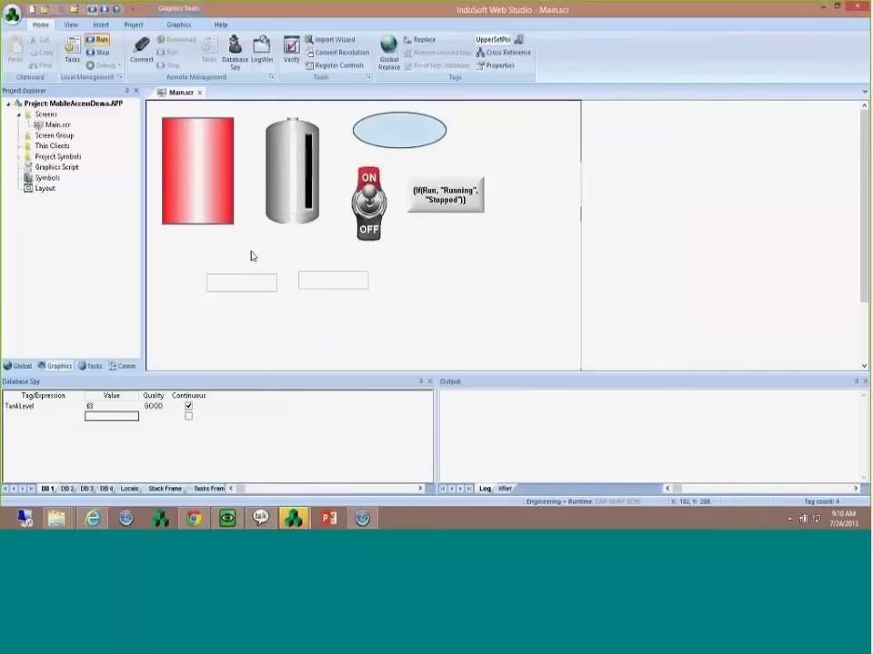
# - Draw a second button below the status button and caption it Main2
pyautogui.click(178, 25)
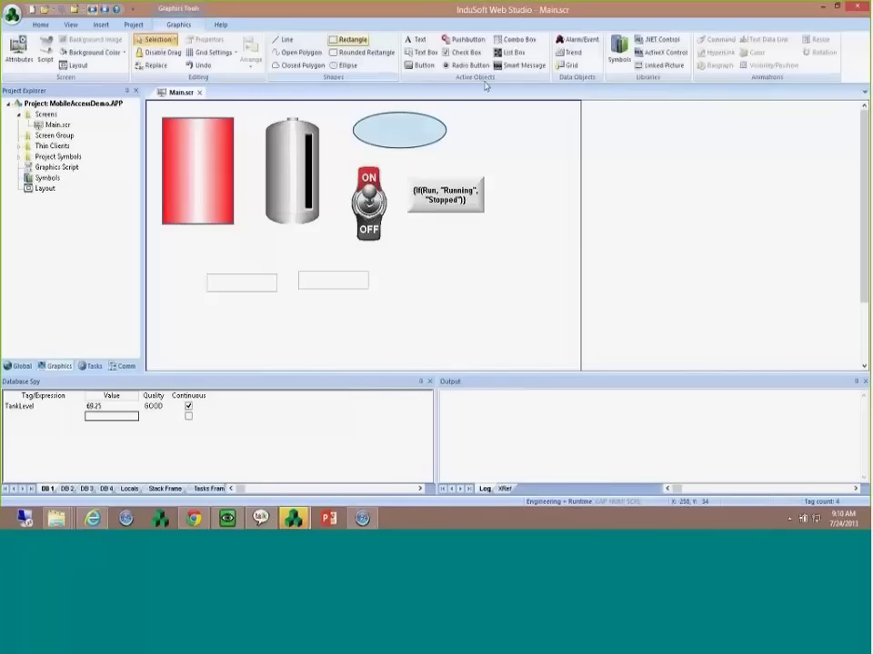
pyautogui.click(430, 67)
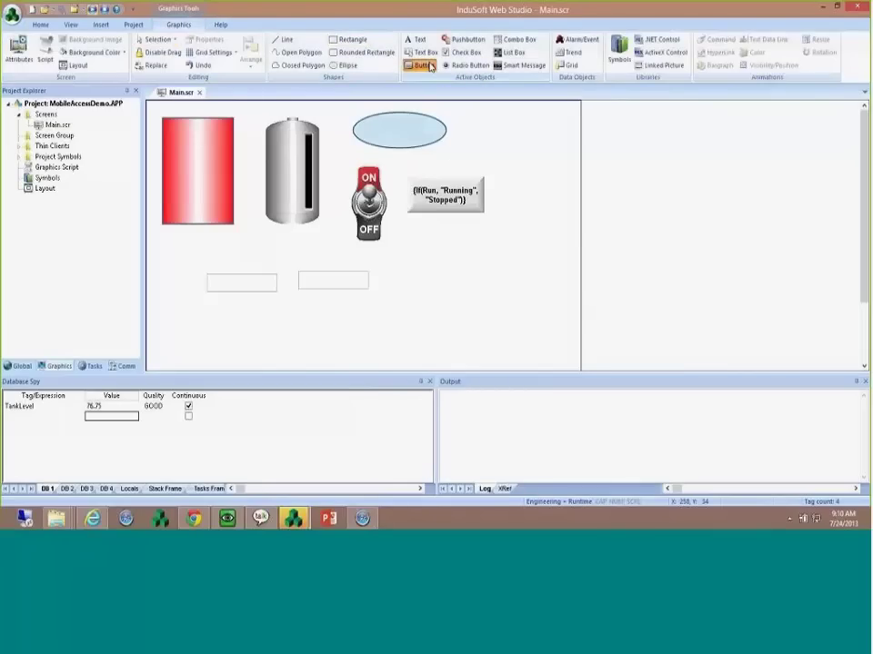
pyautogui.moveTo(429, 256); pyautogui.dragTo(506, 301)
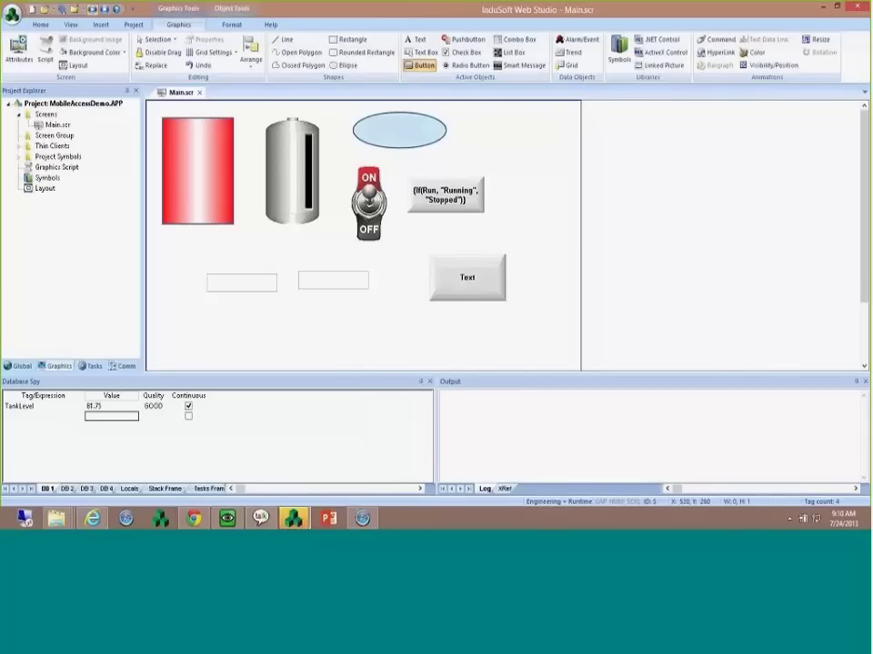
pyautogui.doubleClick(468, 287)
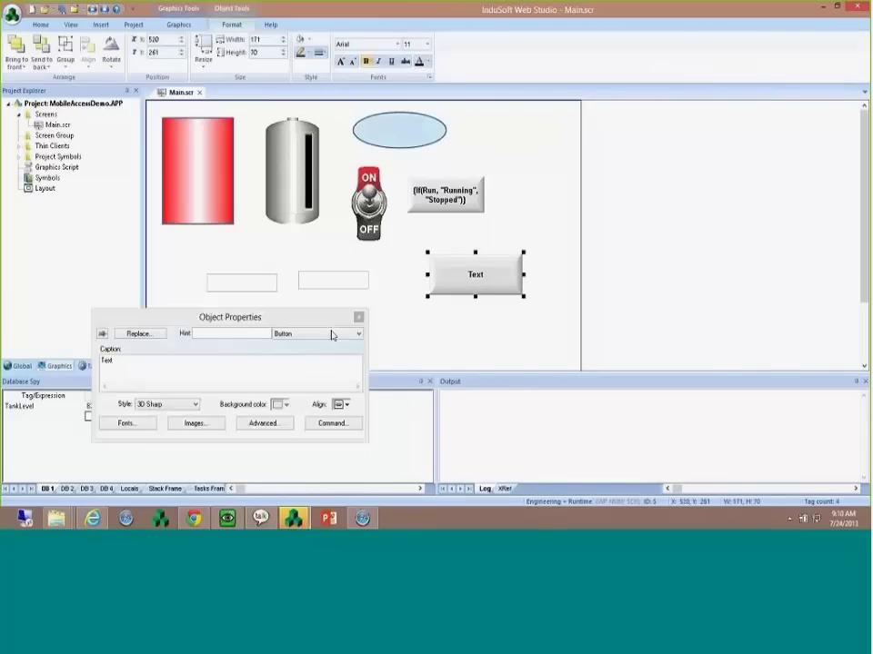
pyautogui.doubleClick(150, 367)
pyautogui.write('Main2')
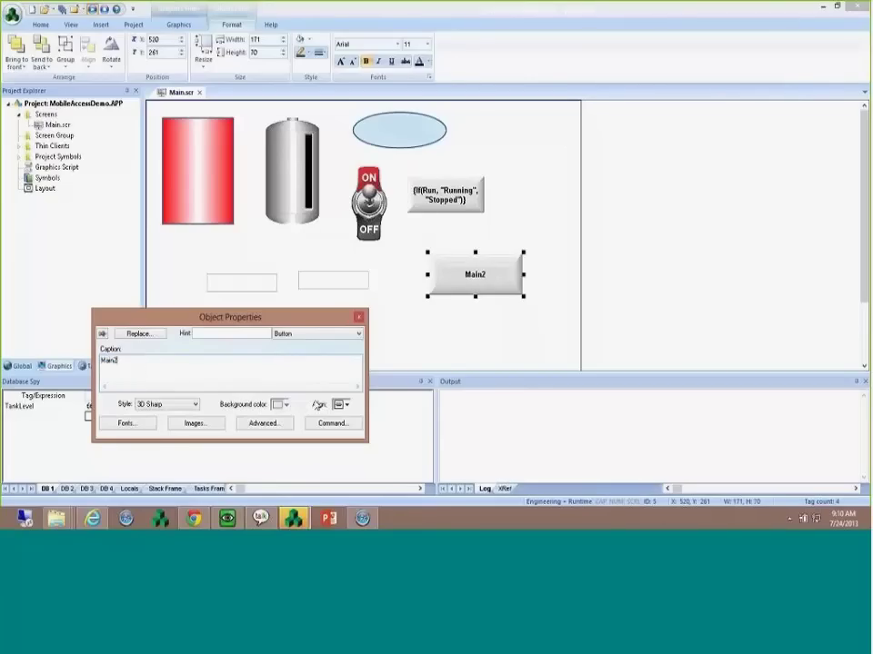
# - Give the Main2 button an Open Screen command targeting Main2
pyautogui.click(335, 423)
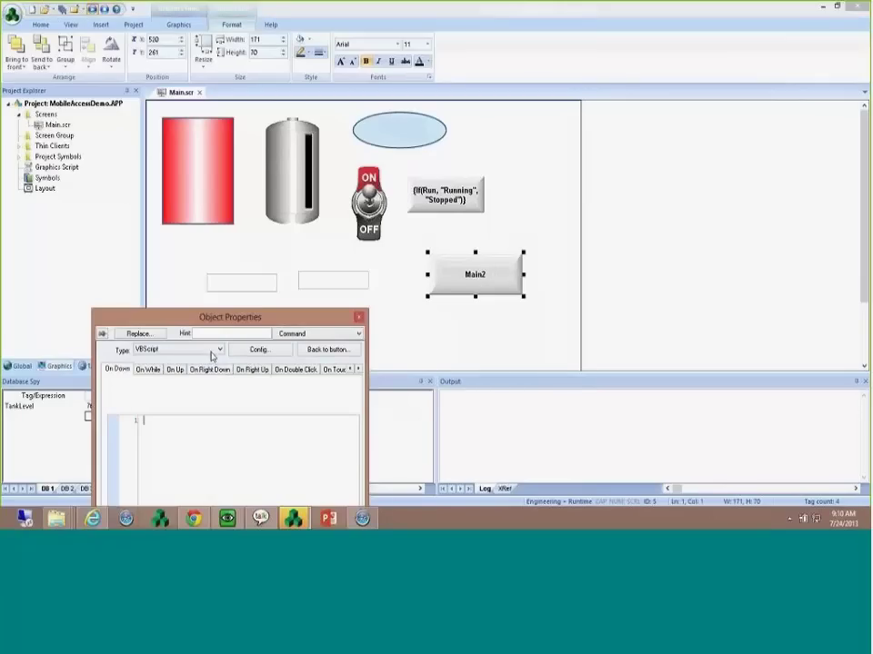
pyautogui.click(212, 352)
pyautogui.click(190, 369)
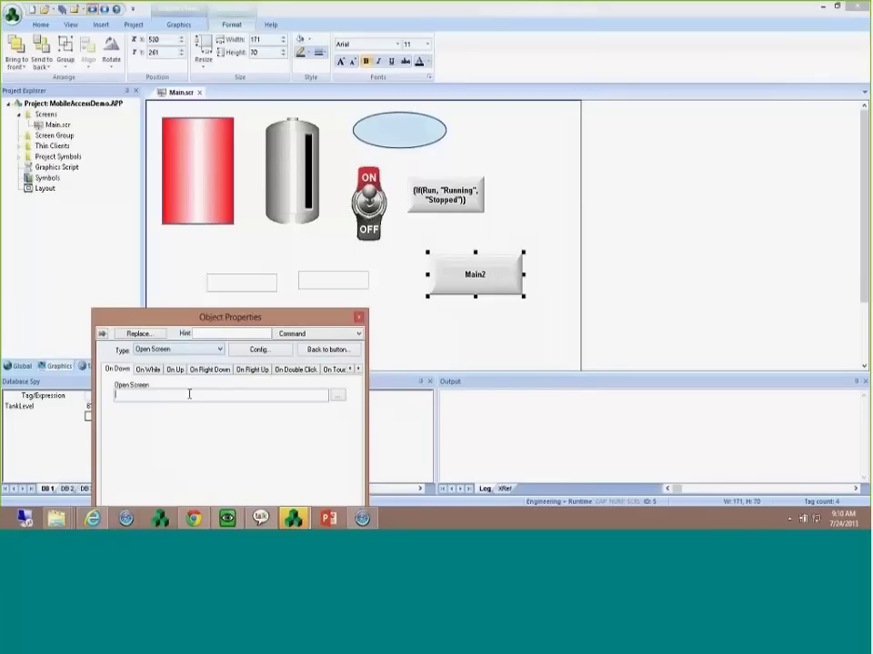
pyautogui.write('Main2')
pyautogui.click(492, 327)
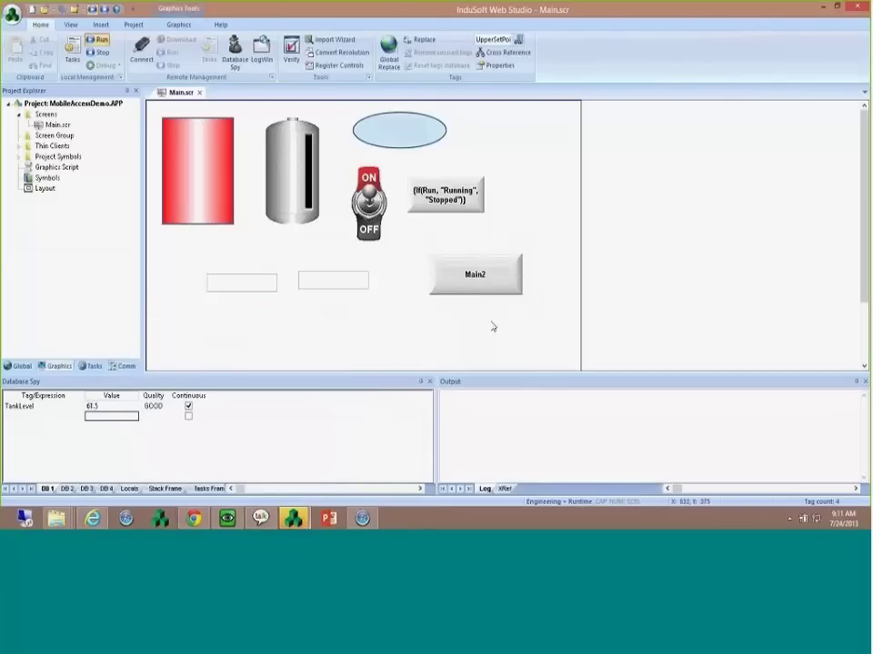
# - Save the current screen as a copy named Main2.scr
pyautogui.click(12, 13)
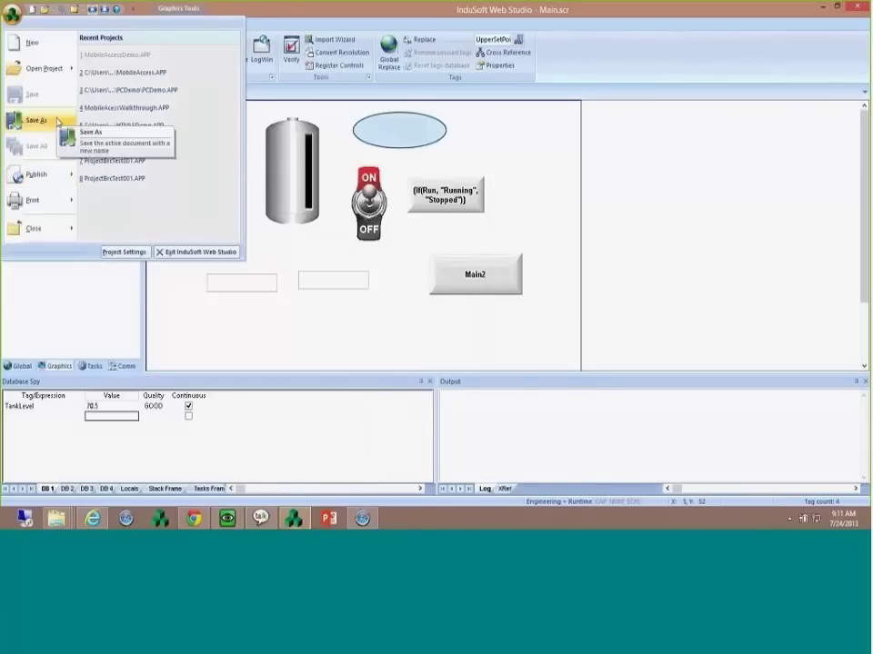
pyautogui.click(57, 120)
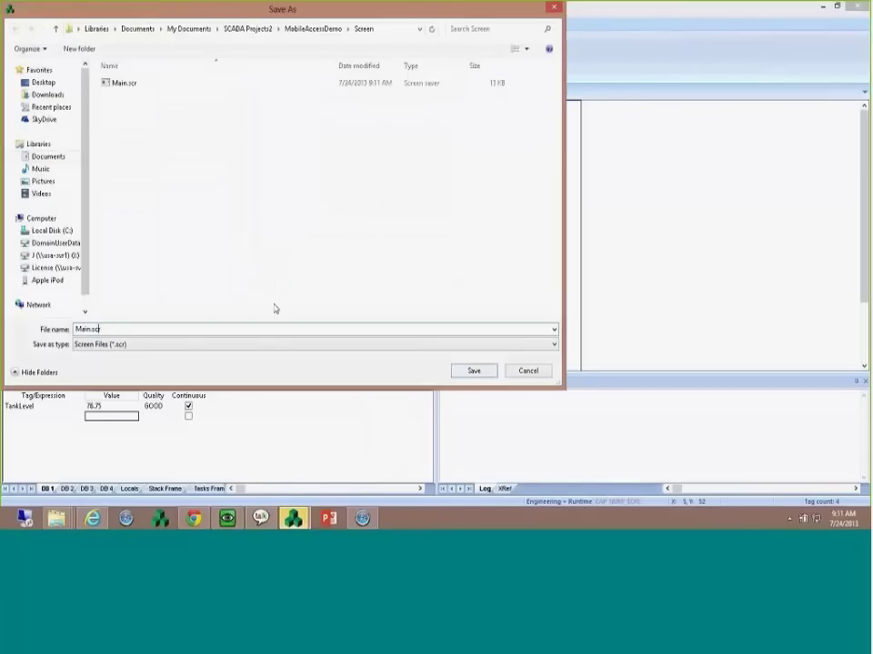
pyautogui.press('Left')
pyautogui.press('Left')
pyautogui.press('Left')
pyautogui.press('Left')
pyautogui.write('1')
pyautogui.press('Return')
# - Make the copied button open the Main screen and caption it 'Go Back to Main'
pyautogui.click(493, 289)
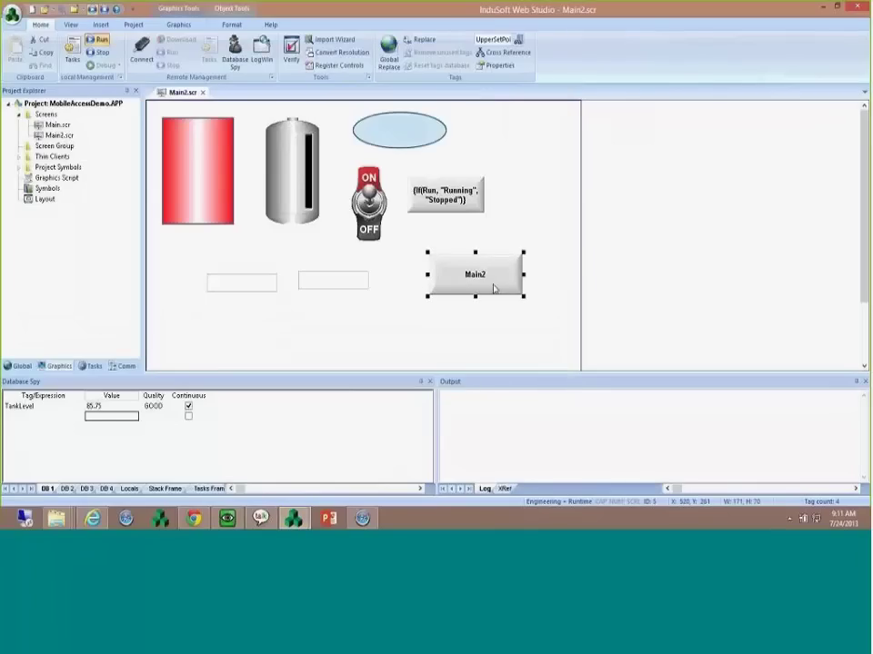
pyautogui.doubleClick(511, 293)
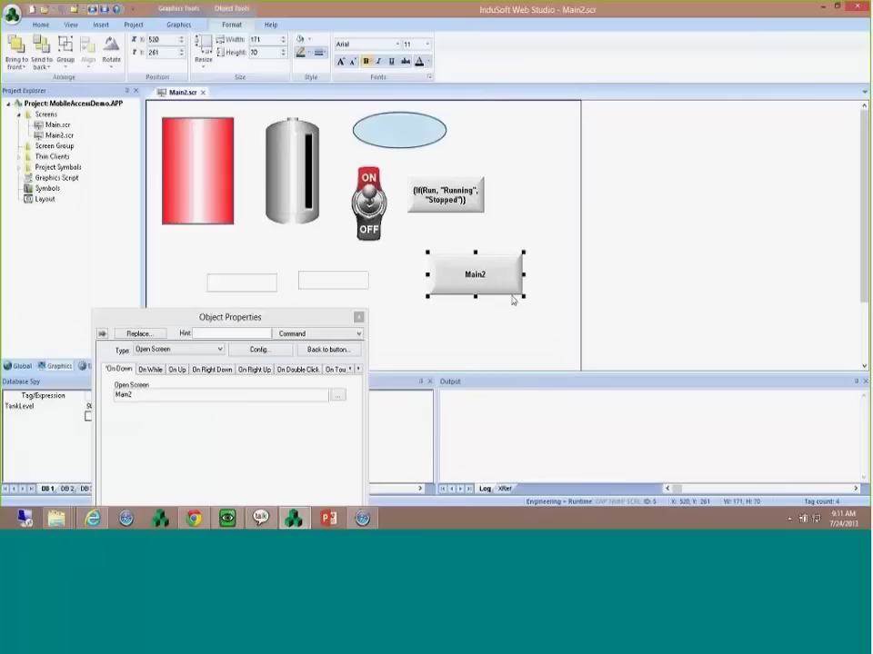
pyautogui.click(247, 396)
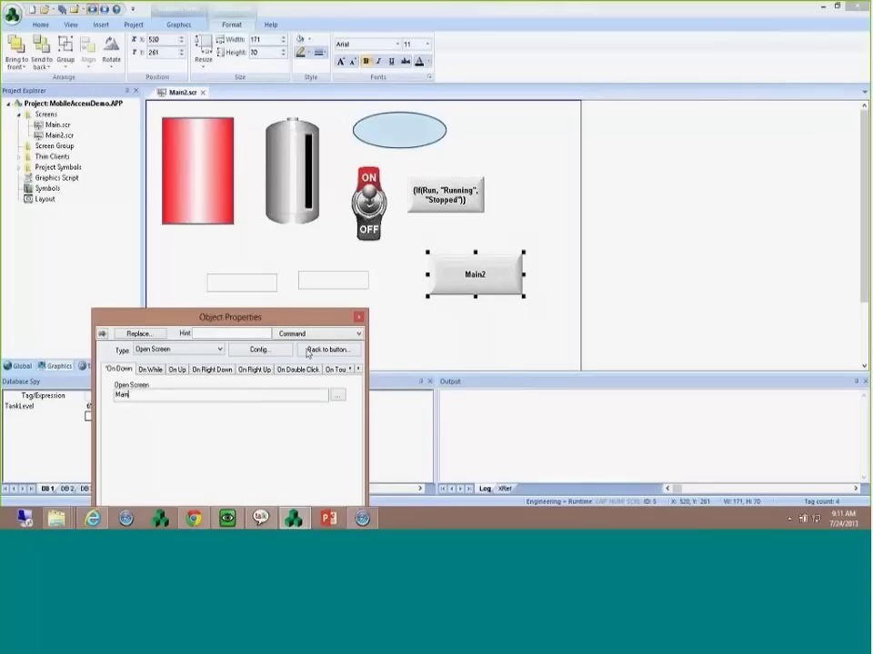
pyautogui.click(327, 349)
pyautogui.click(146, 368)
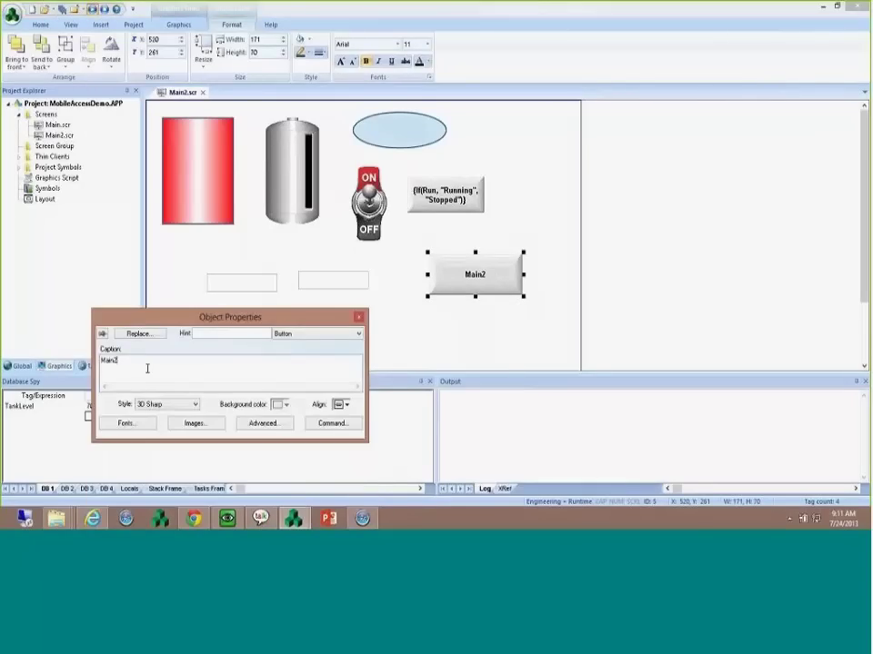
pyautogui.doubleClick(146, 368)
pyautogui.write('Go Back to Main')
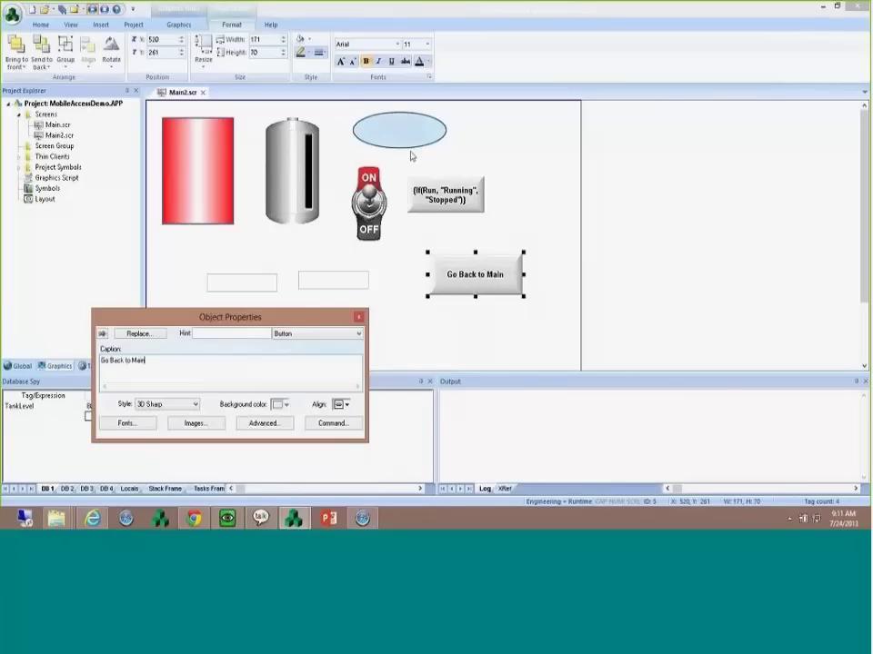
pyautogui.click(526, 185)
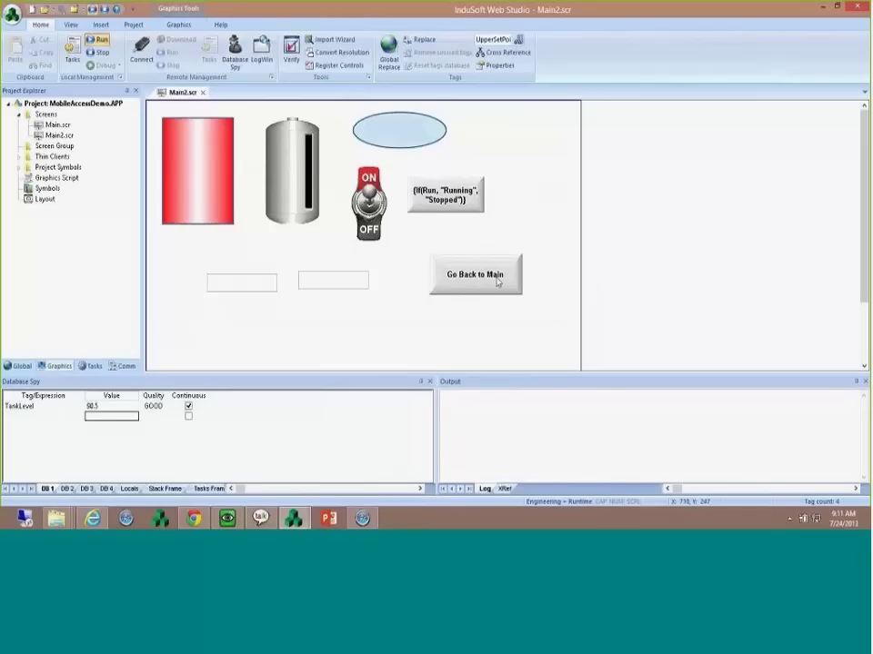
# - Move the red bar to the right and the tank to the upper left on Main2.scr
pyautogui.moveTo(499, 284); pyautogui.dragTo(312, 304)
pyautogui.hotkey('ctrl', 'z')
pyautogui.moveTo(171, 124); pyautogui.dragTo(520, 255)
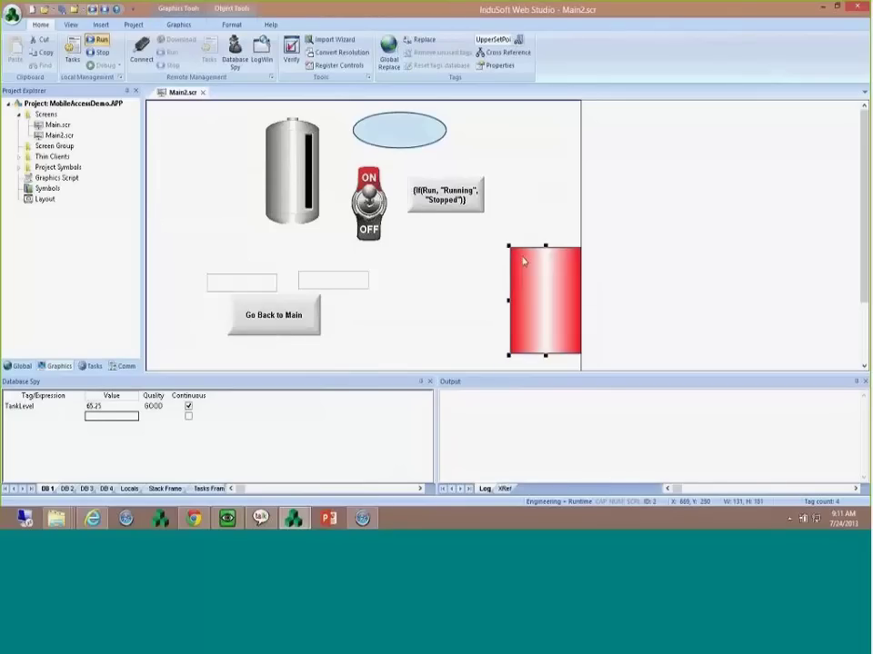
pyautogui.moveTo(304, 181); pyautogui.dragTo(216, 168)
pyautogui.moveTo(544, 286); pyautogui.dragTo(479, 286)
pyautogui.click(270, 184)
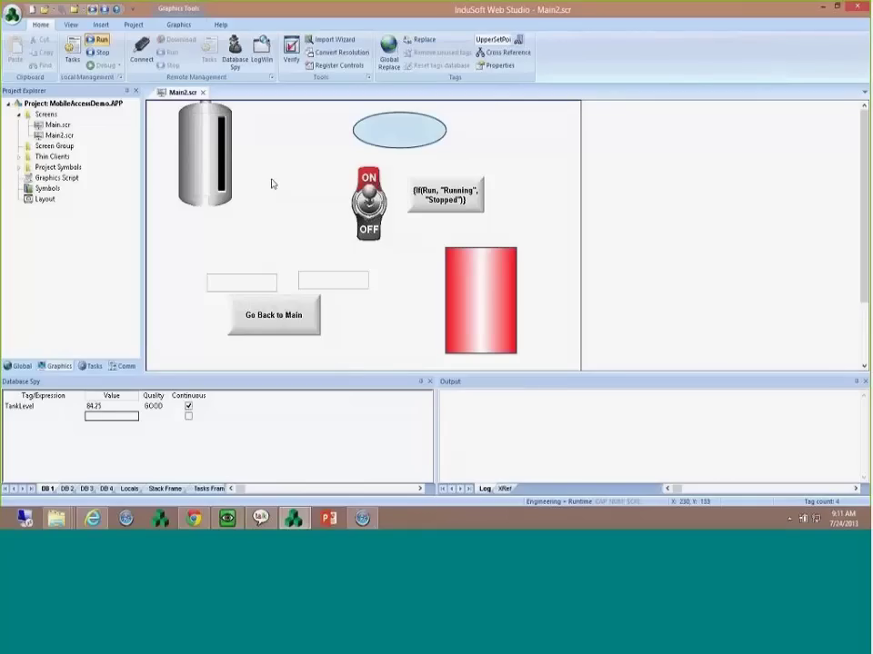
# - Switch to the Mobile Access page in Chrome and reload it
pyautogui.hotkey('alt', 'Tab')
pyautogui.hotkey('alt', 'Tab')
pyautogui.press('alt')
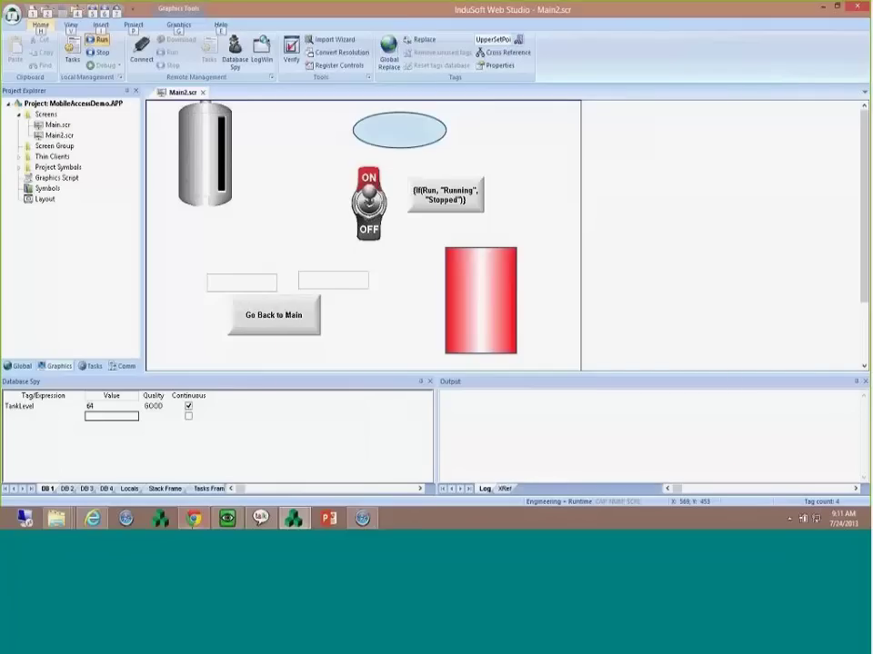
pyautogui.hotkey('alt', 'Tab')
pyautogui.press('F5')
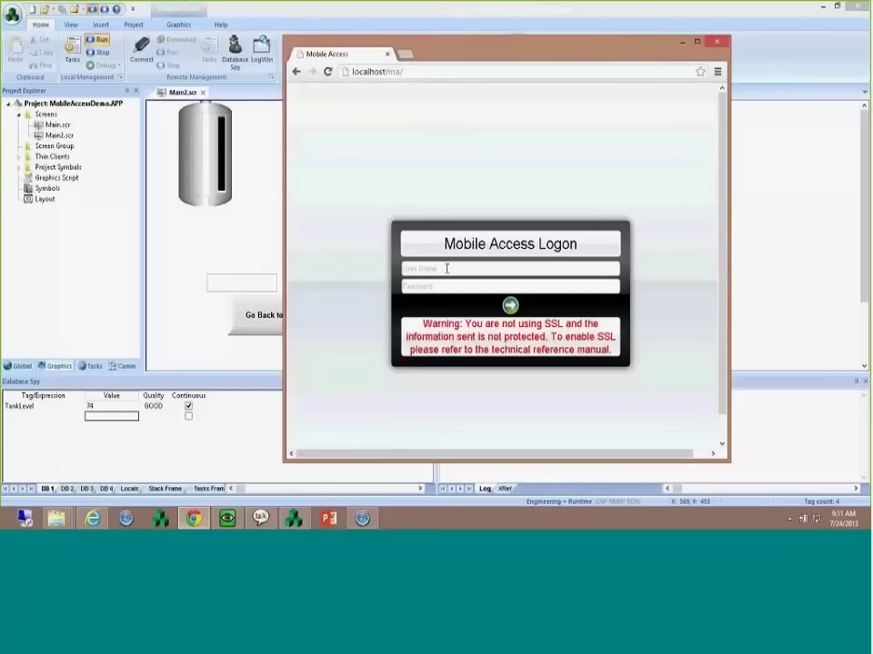
# - Log on as Guest, open main, try Main2, and dismiss the LoadScreen error
pyautogui.click(446, 268)
pyautogui.write('Guest')
pyautogui.press('Return')
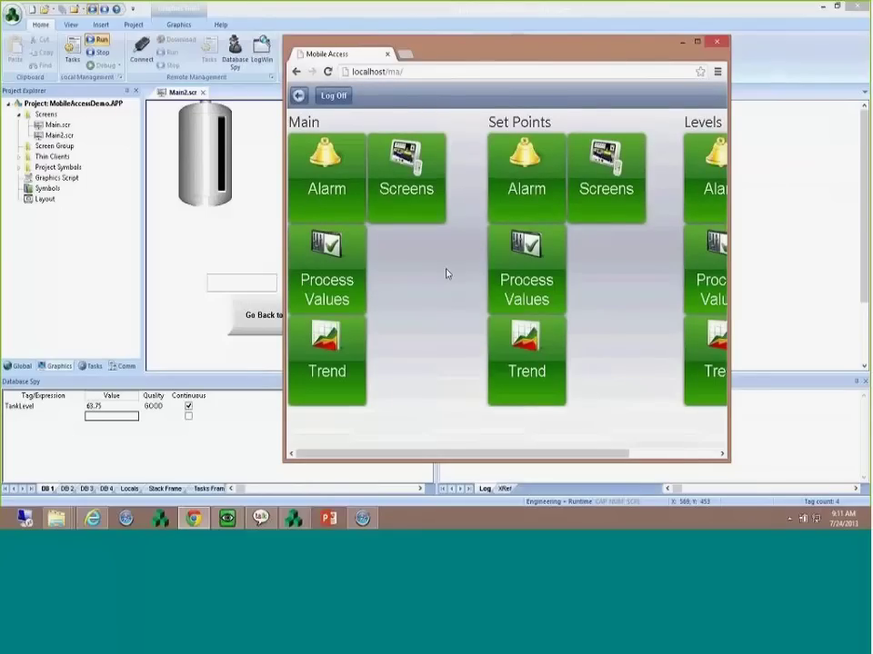
pyautogui.click(434, 213)
pyautogui.click(350, 124)
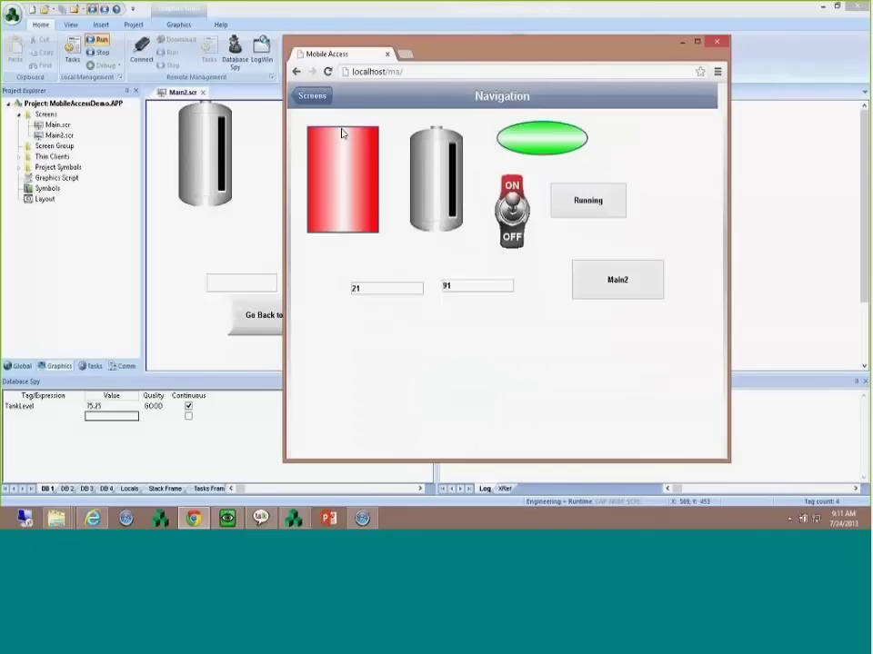
pyautogui.click(621, 292)
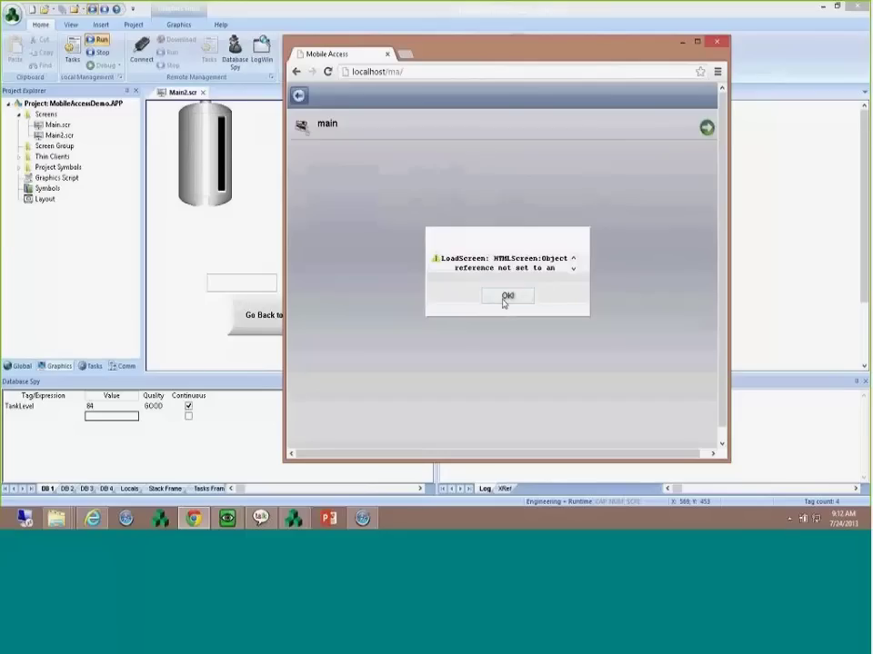
pyautogui.click(508, 295)
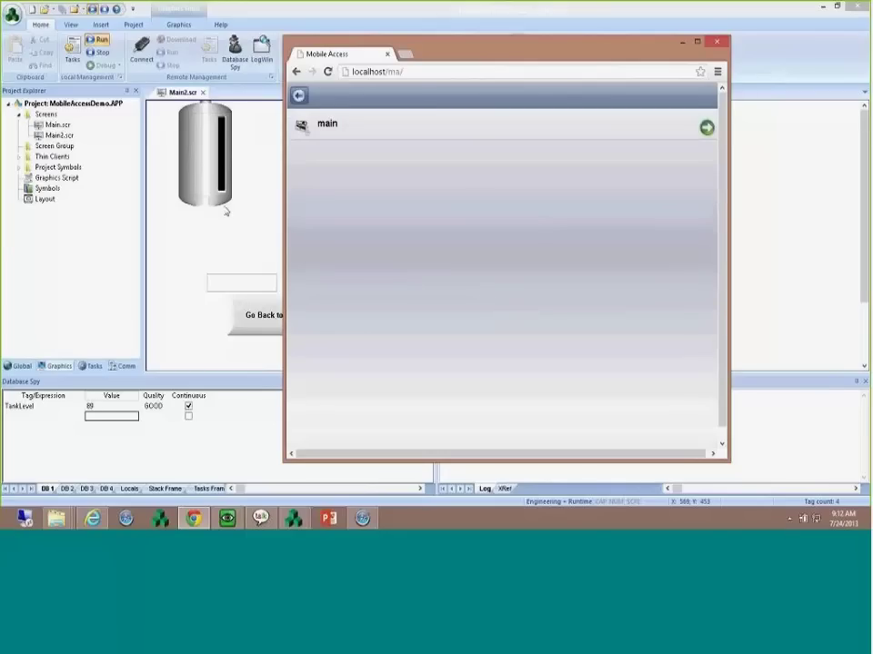
# - Republish the project screens as HTML from Web Studio
pyautogui.click(128, 191)
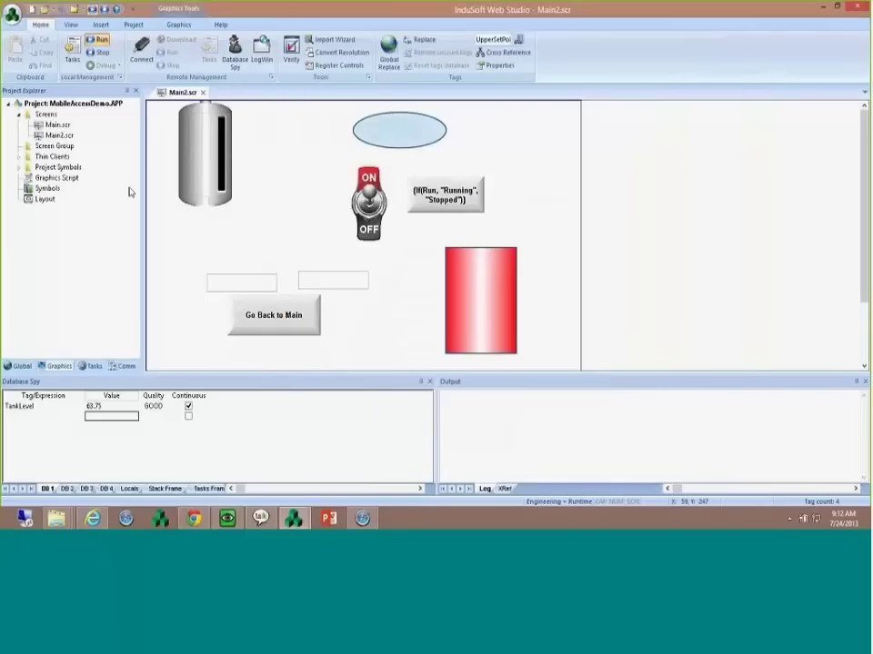
pyautogui.click(11, 18)
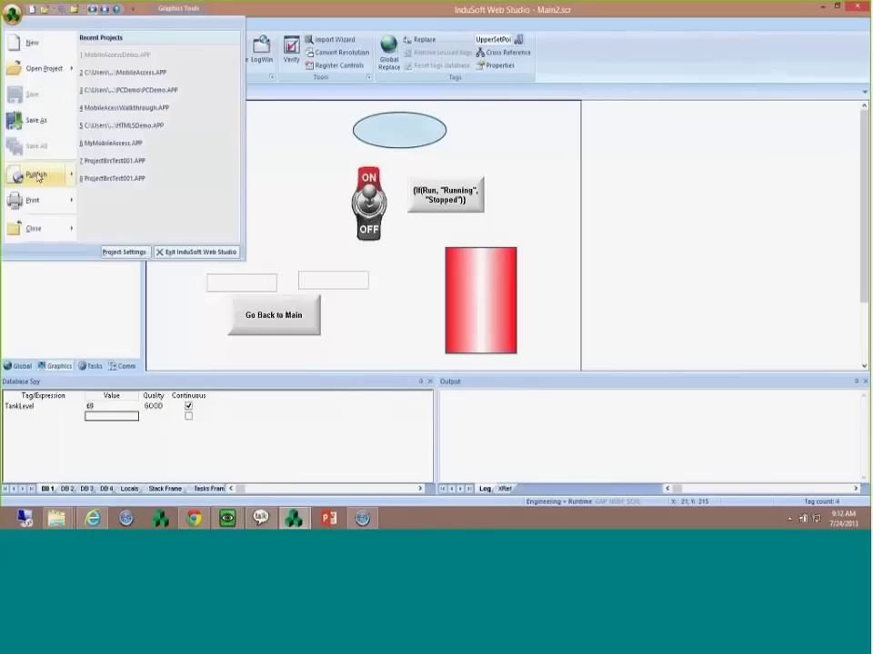
pyautogui.moveTo(58, 172)
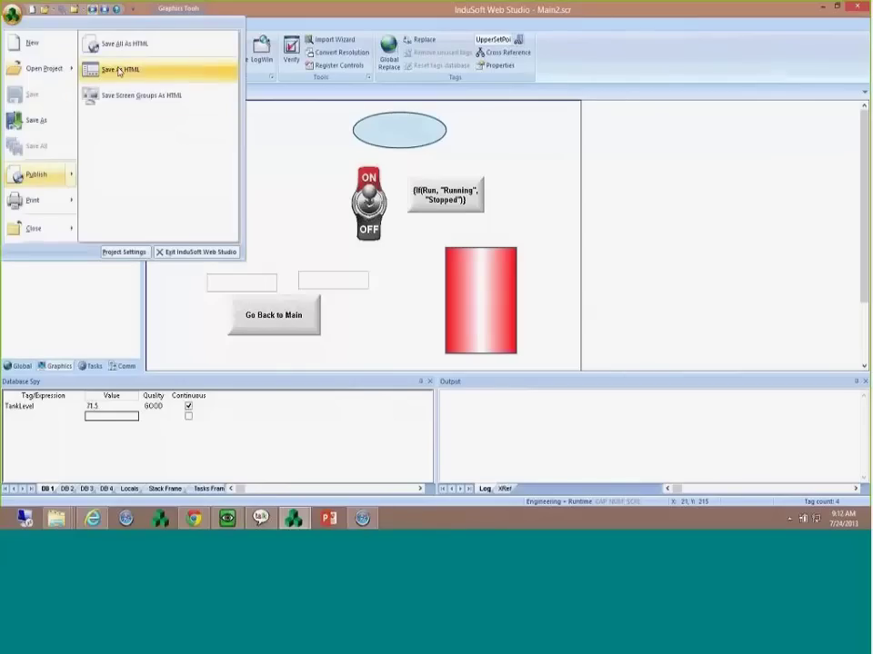
pyautogui.click(119, 71)
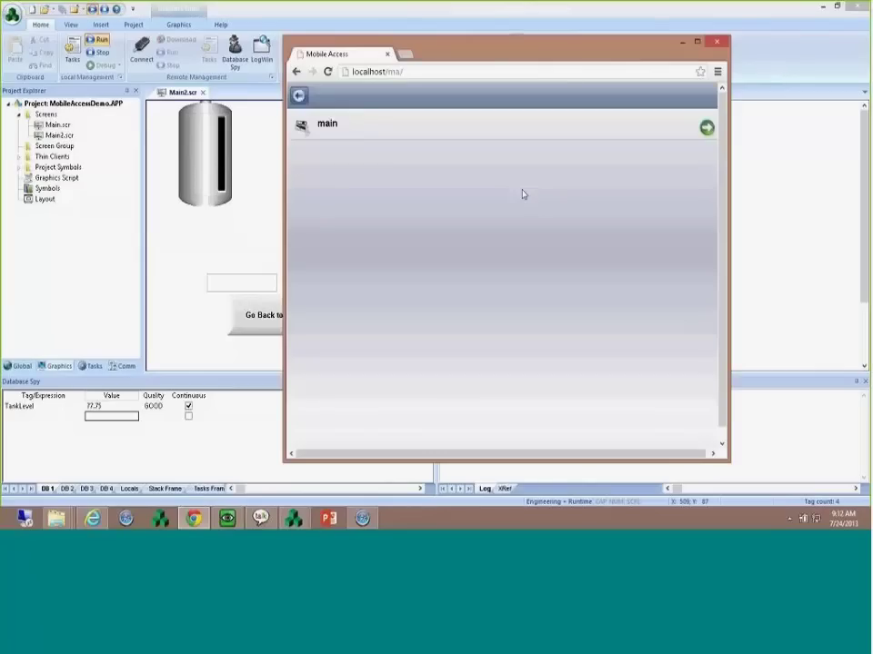
# - Open main, go to Main2 with its button, then return via Go Back to Main
pyautogui.click(351, 133)
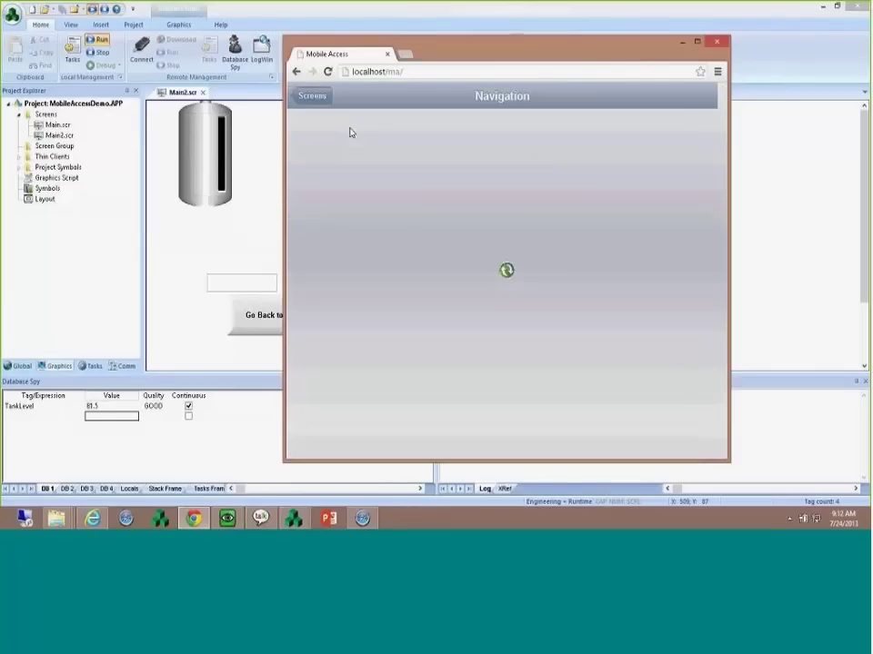
pyautogui.click(581, 291)
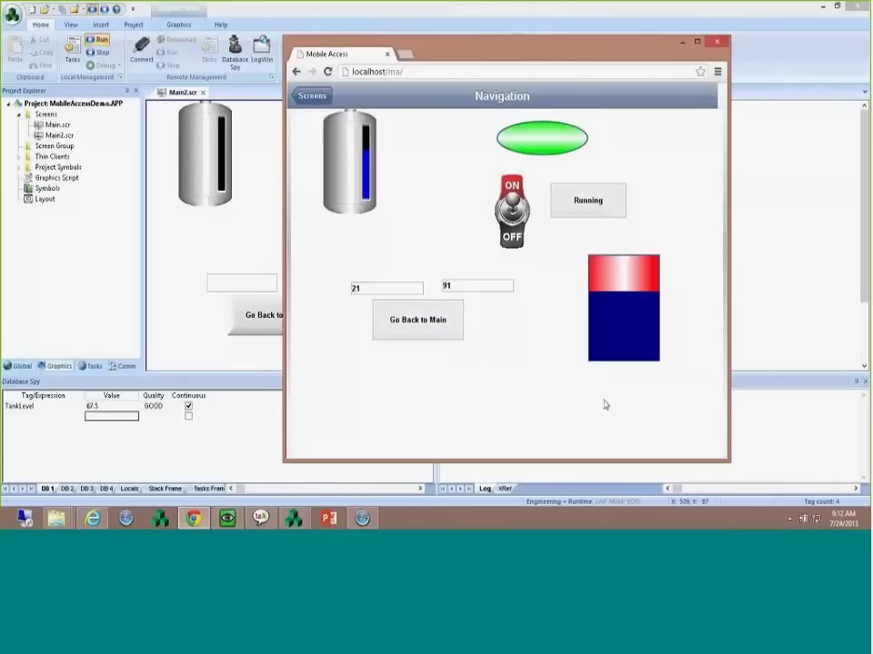
pyautogui.click(446, 334)
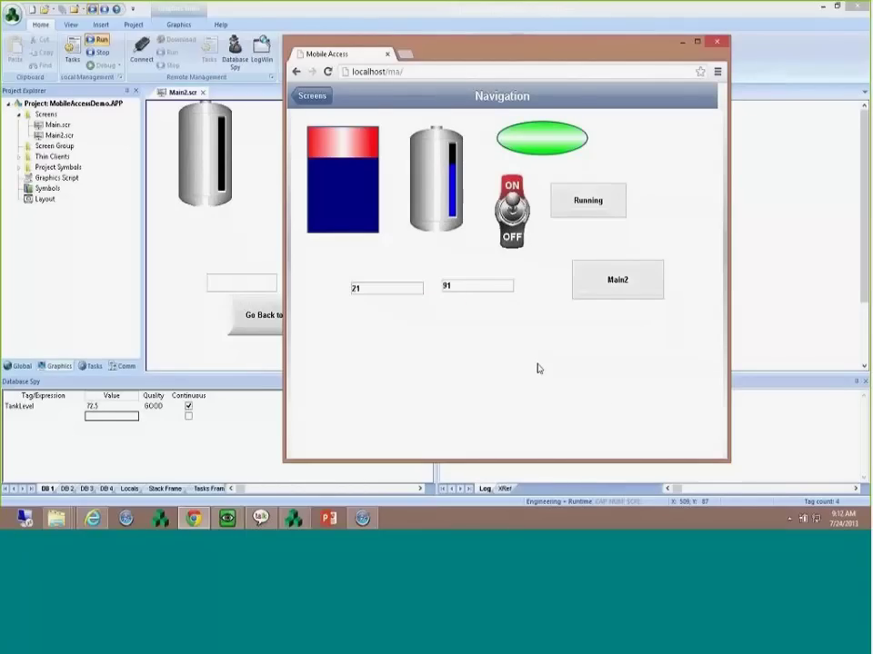
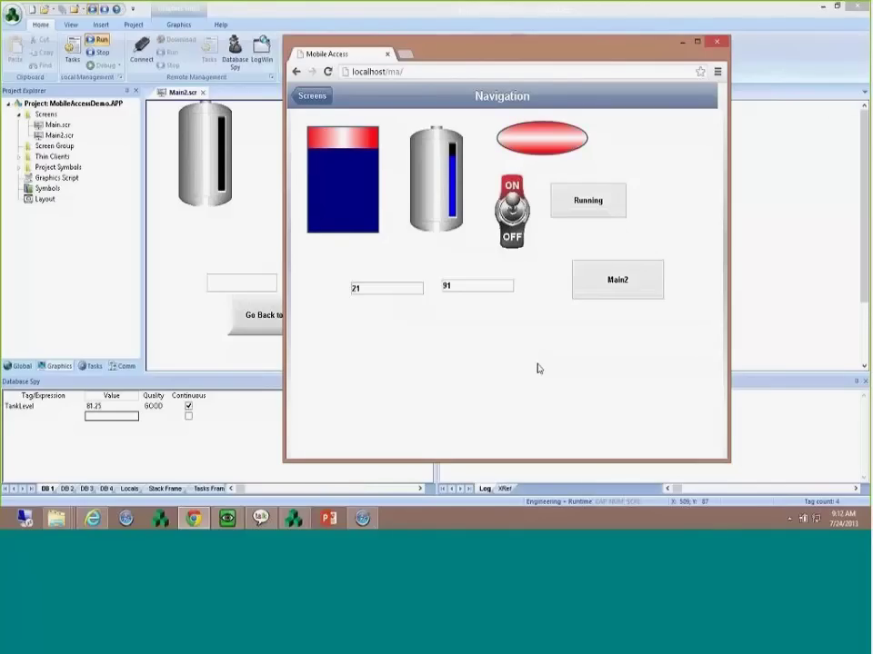
# - Replace the Main2 screen with Main.scr in the editor and pick the Button tool
pyautogui.click(198, 124)
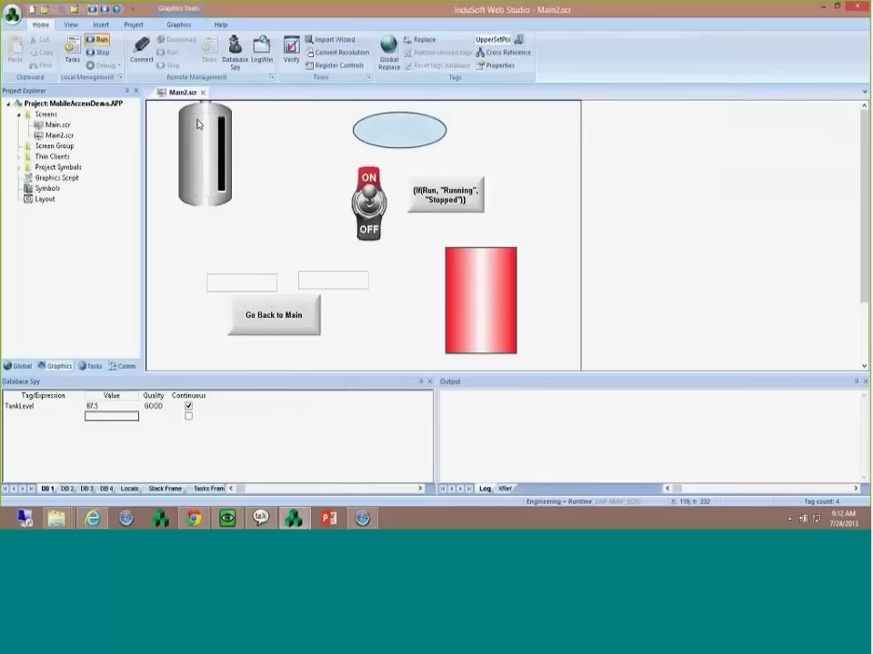
pyautogui.click(203, 92)
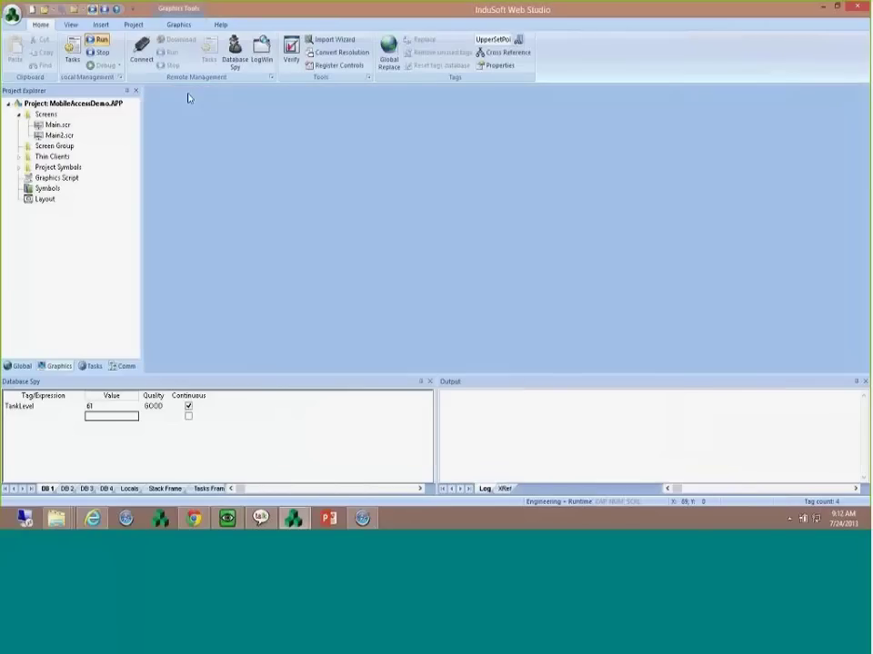
pyautogui.doubleClick(50, 124)
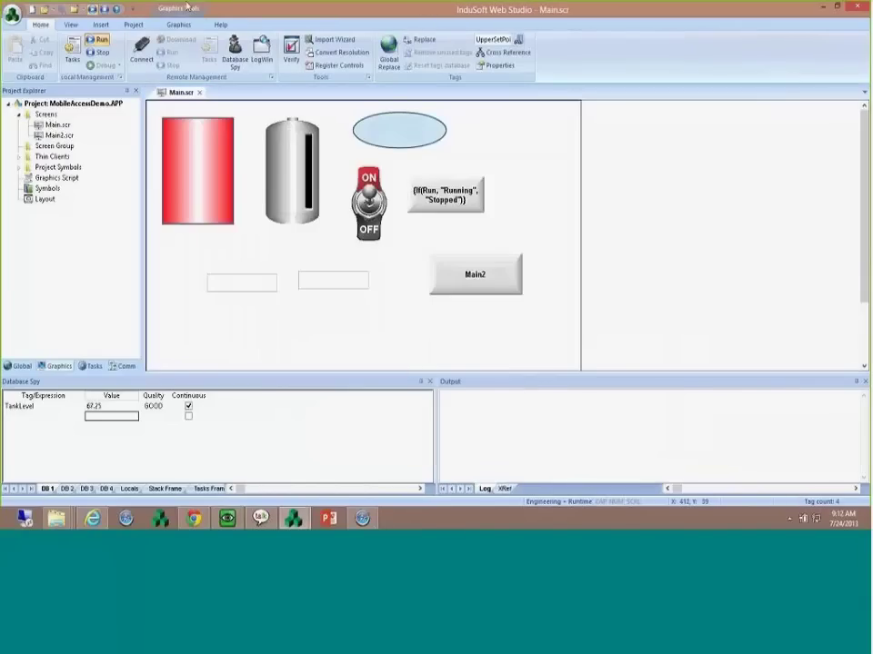
pyautogui.click(178, 25)
pyautogui.click(424, 66)
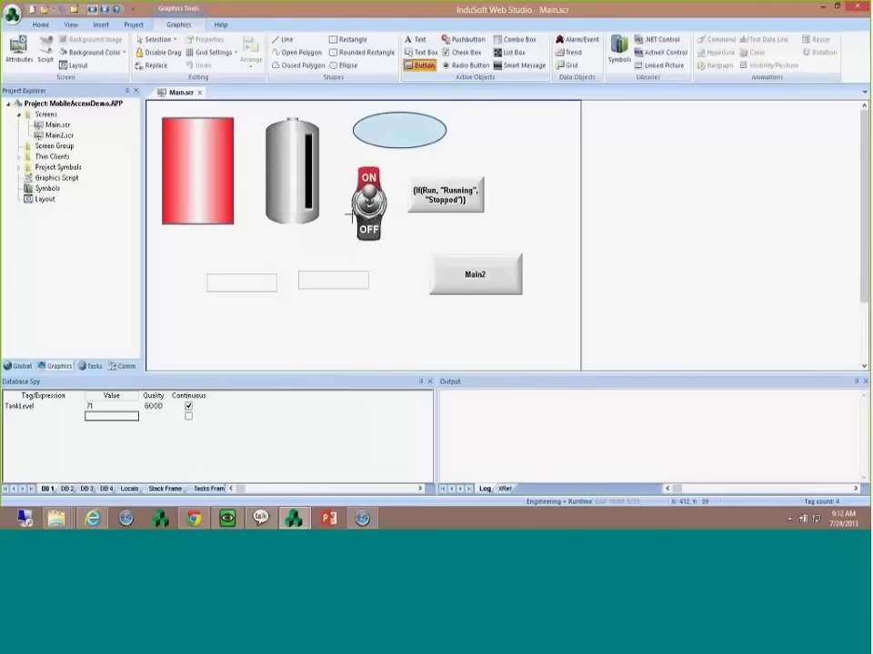
# - Draw a new button below the text boxes and caption it 'Reset Set Points'
pyautogui.moveTo(208, 322); pyautogui.dragTo(308, 354)
pyautogui.doubleClick(272, 343)
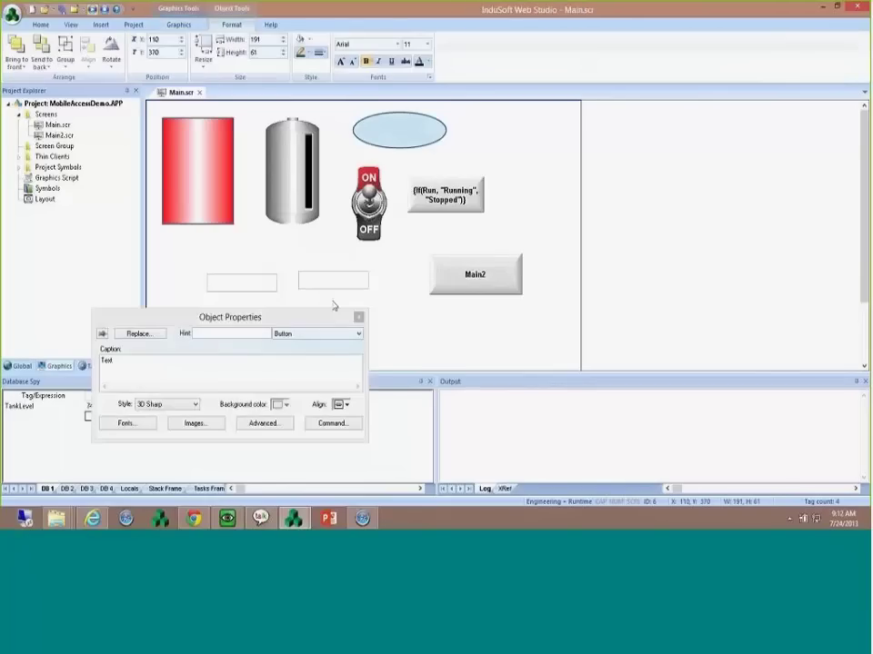
pyautogui.click(213, 360)
pyautogui.doubleClick(212, 361)
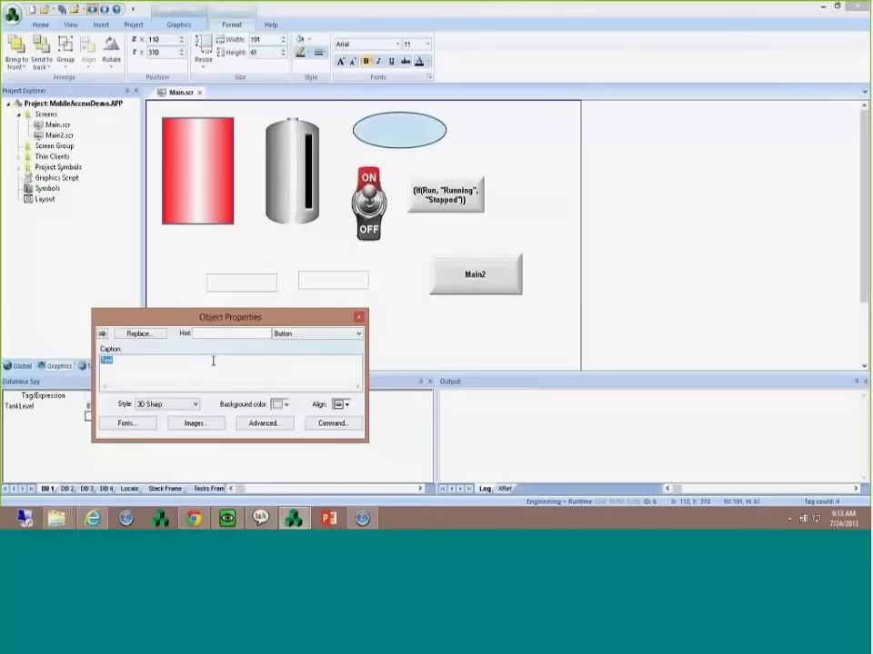
pyautogui.write('Red')
pyautogui.write('et Set P')
pyautogui.write('oints')
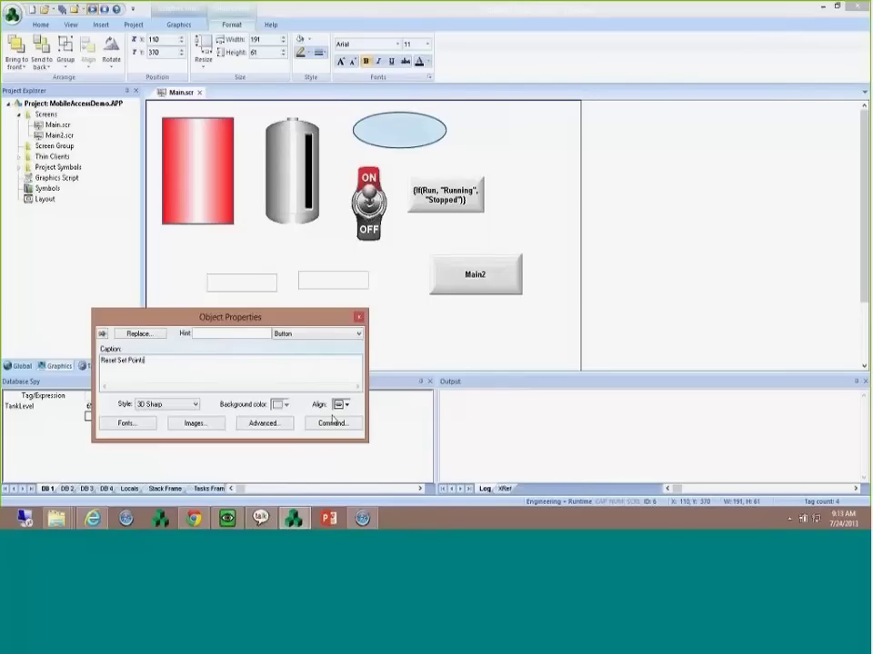
# - Give the button a Set Tag command on ResetSetpoints, creating that tag as Boolean
pyautogui.click(326, 428)
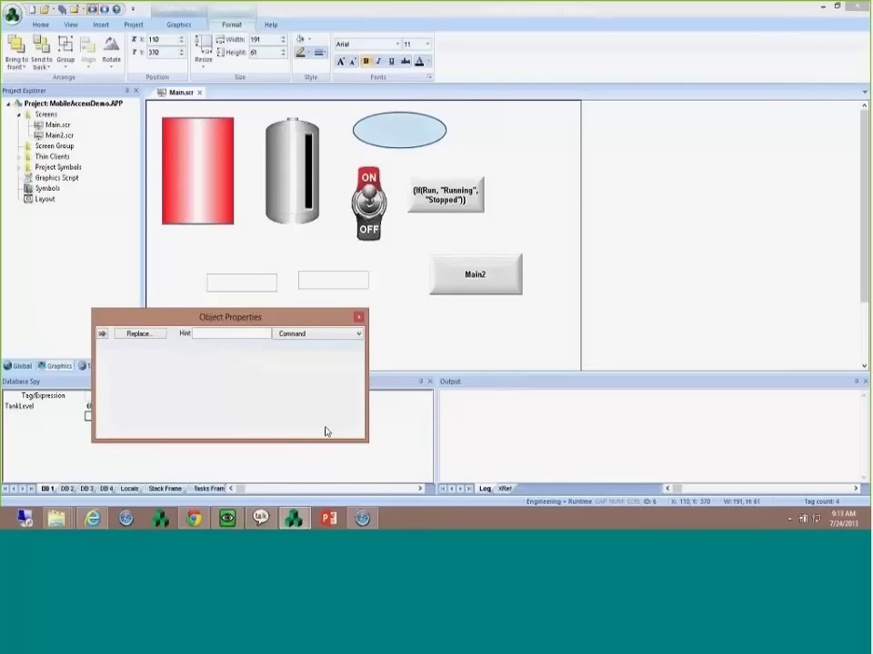
pyautogui.click(210, 350)
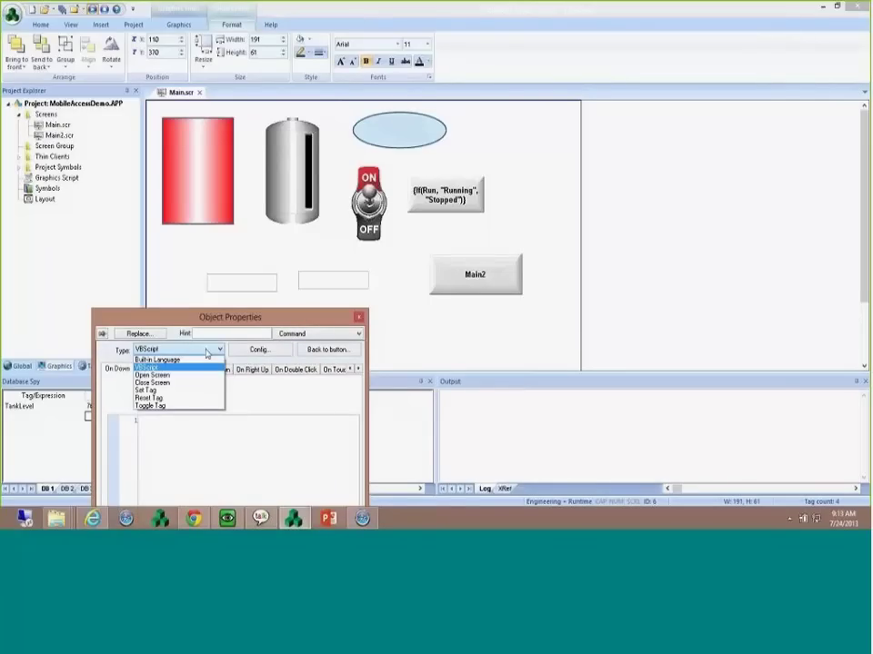
pyautogui.click(186, 390)
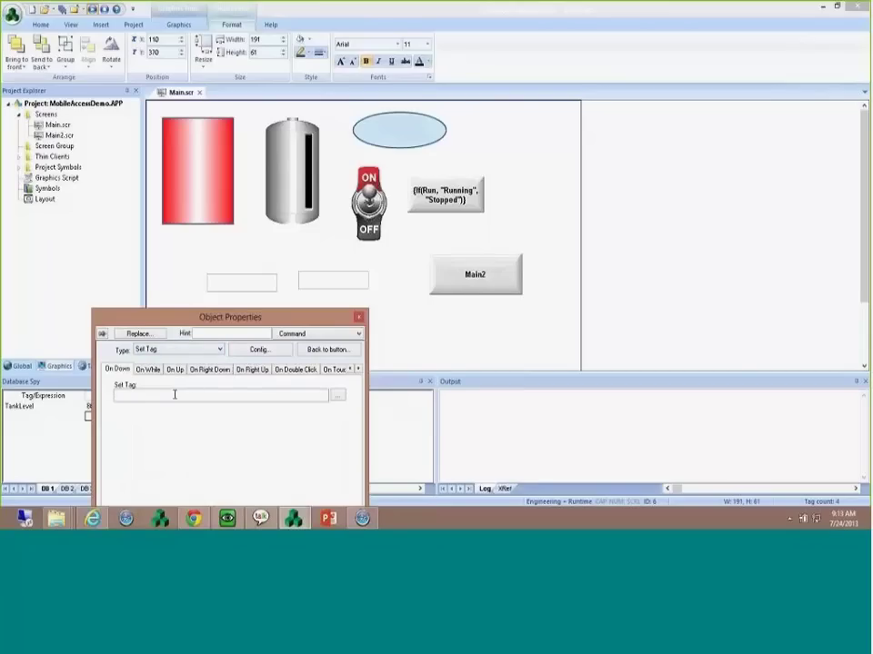
pyautogui.write('ResetSetpoints')
pyautogui.press('Return')
pyautogui.press('Return')
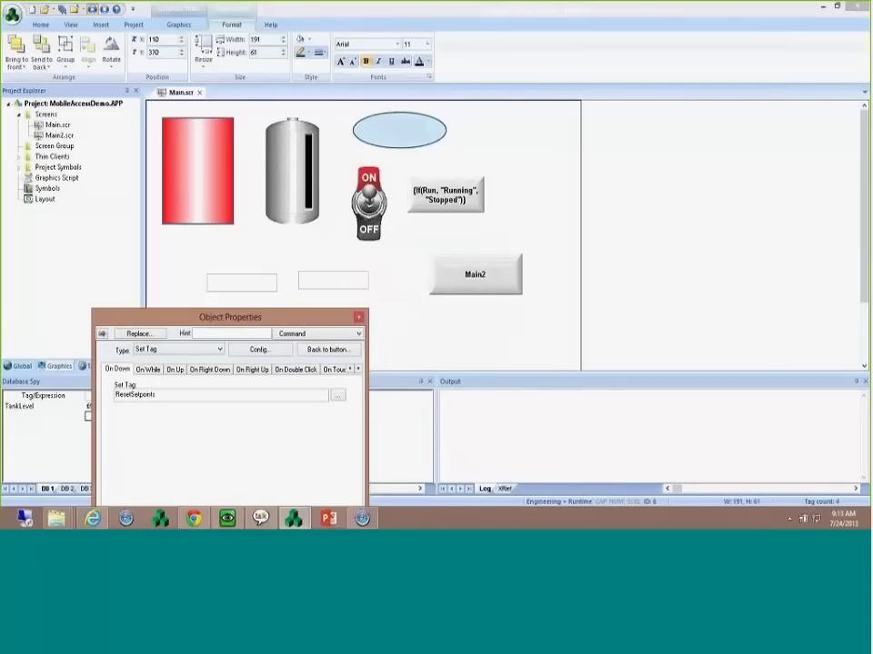
pyautogui.press('Tab')
pyautogui.press('Tab')
pyautogui.press('b')
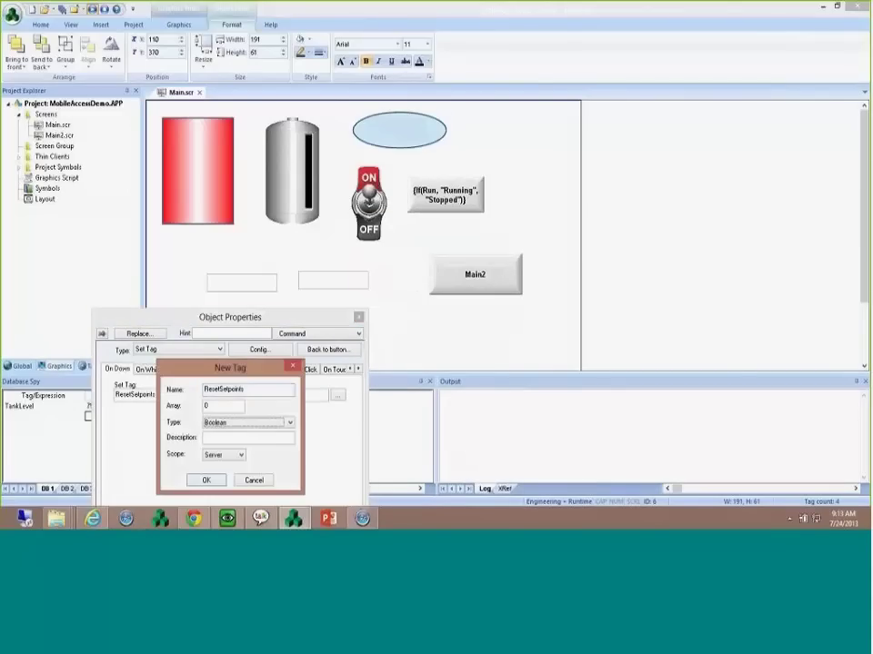
pyautogui.press('Return')
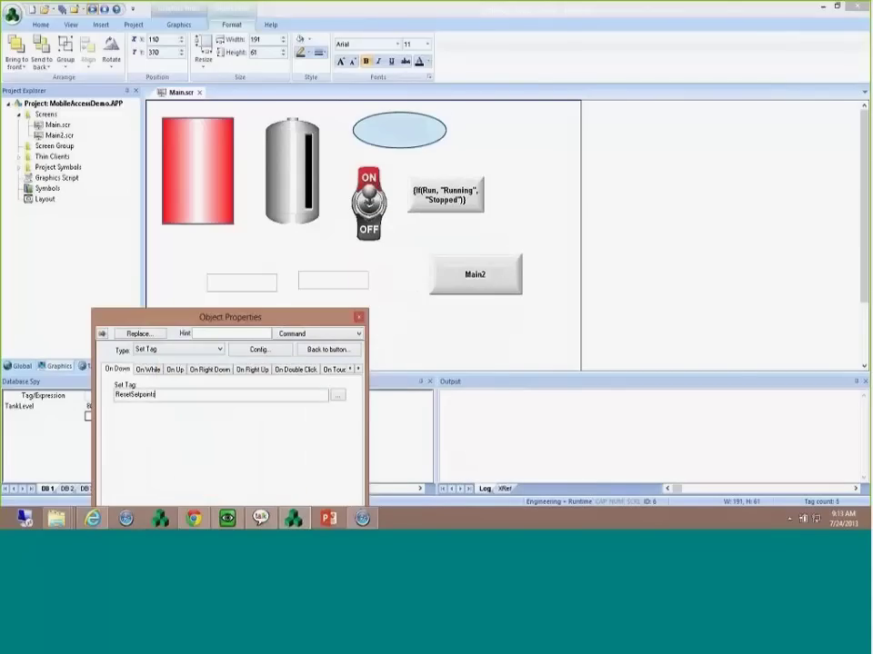
# - Insert a new script 'Reset Set Points' executed by the ResetSetpoints tag
pyautogui.click(399, 341)
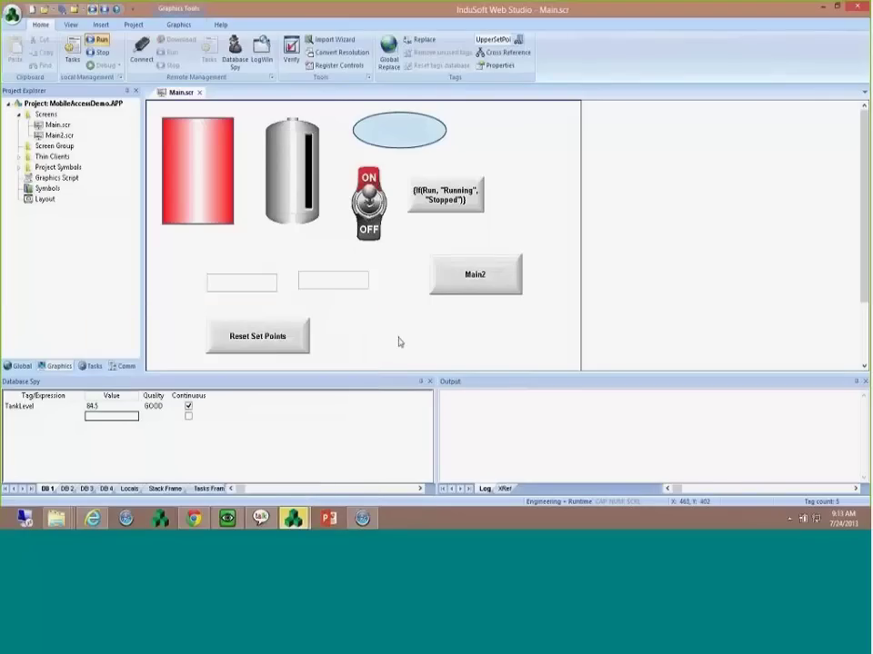
pyautogui.click(91, 365)
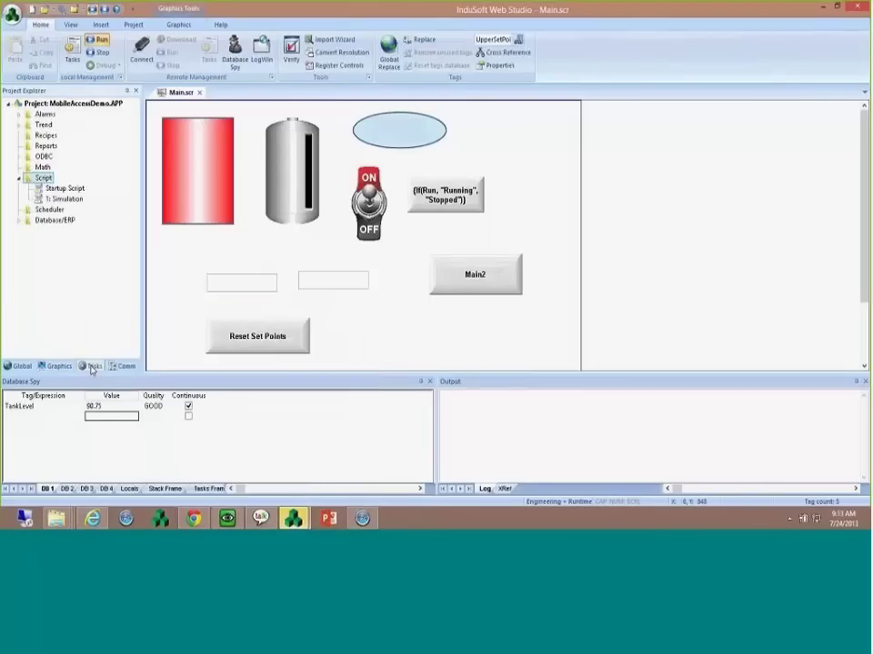
pyautogui.rightClick(42, 177)
pyautogui.click(63, 188)
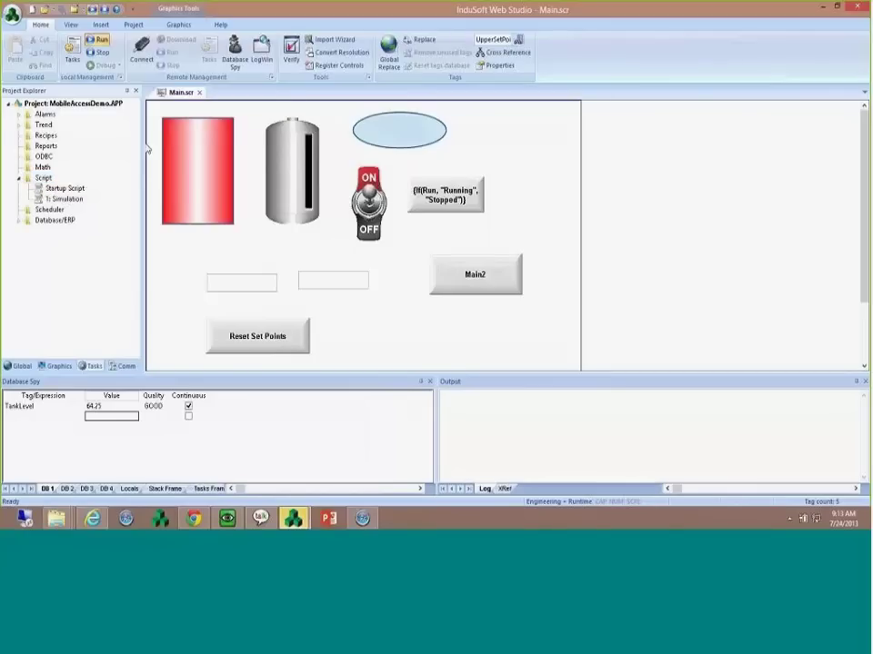
pyautogui.write('Reset')
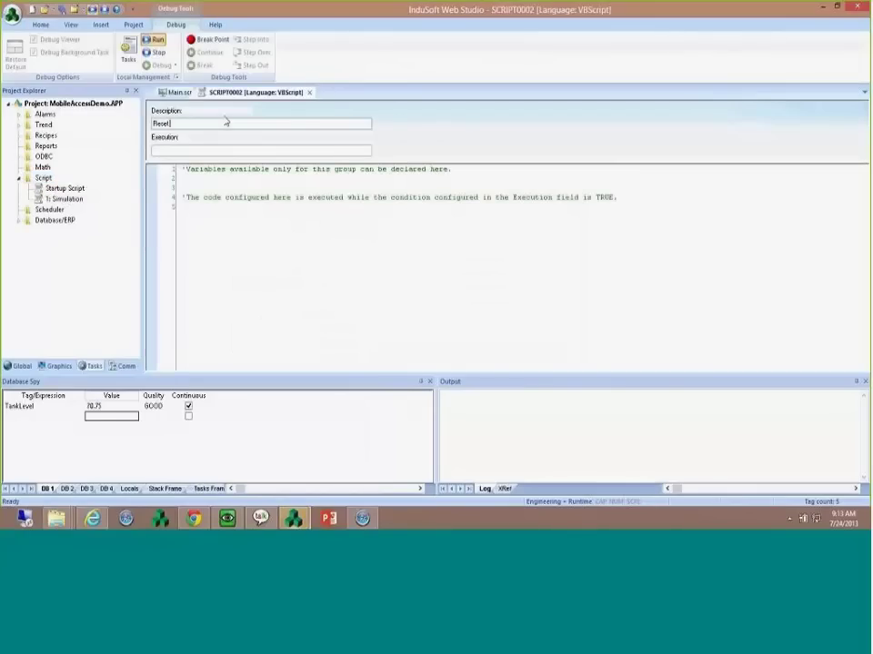
pyautogui.write(' Set Points')
pyautogui.click(270, 150)
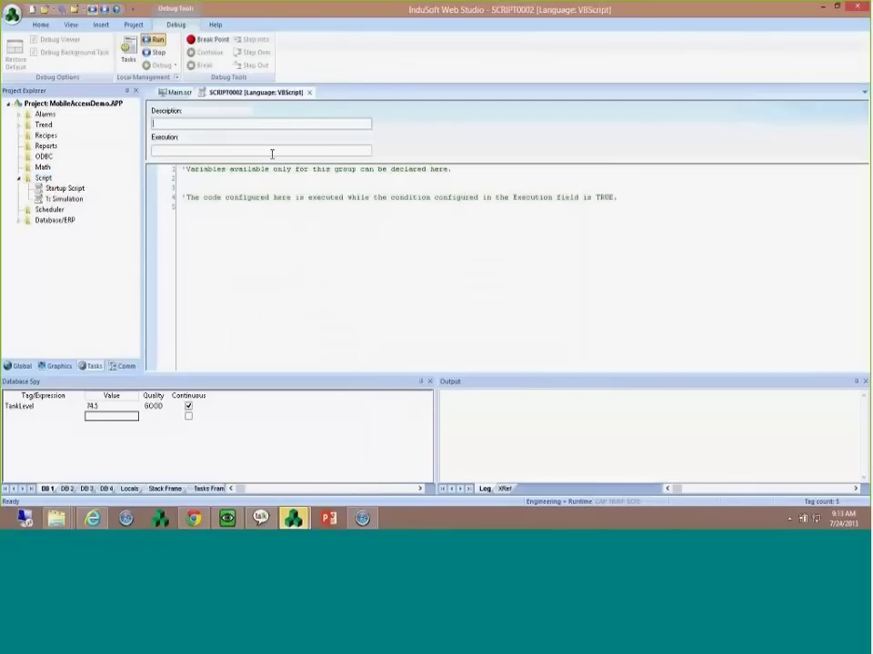
pyautogui.write('ResetSetpoints')
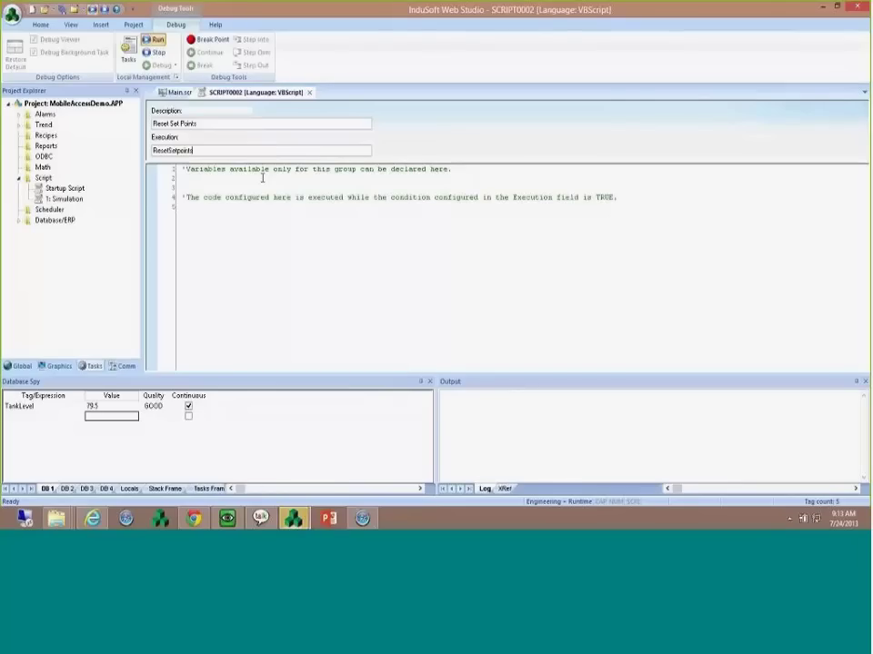
# - Write $UpperSetPoint = 85 and $LowerSetPoint = 15 in the script and save it
pyautogui.click(242, 212)
pyautogui.write('$')
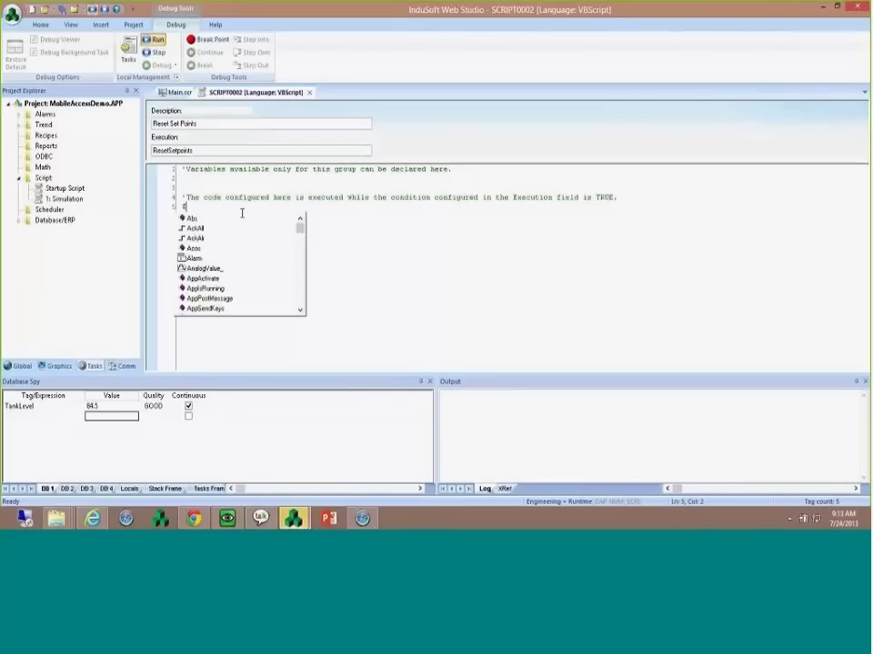
pyautogui.write('Up')
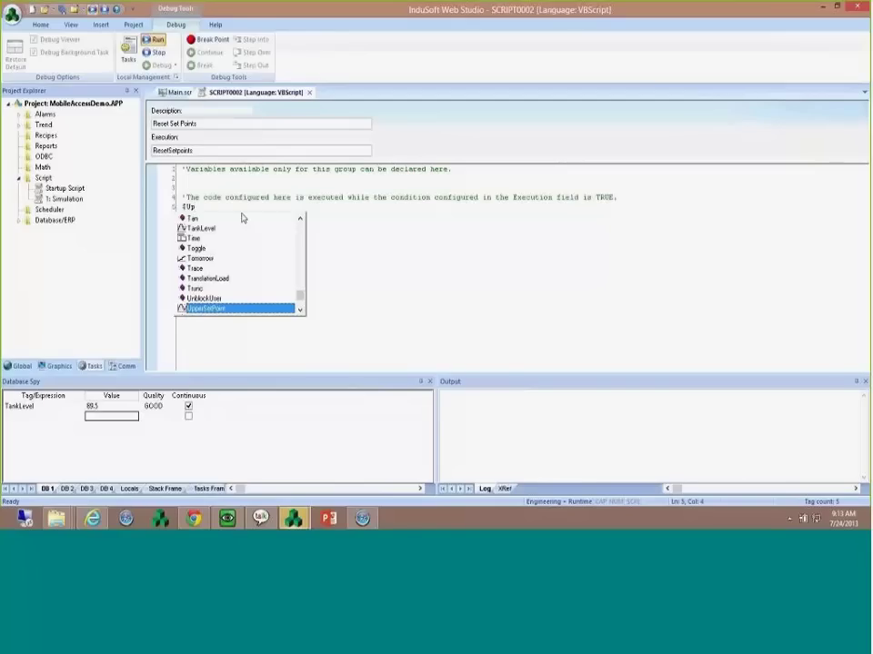
pyautogui.write('.')
pyautogui.write(' =')
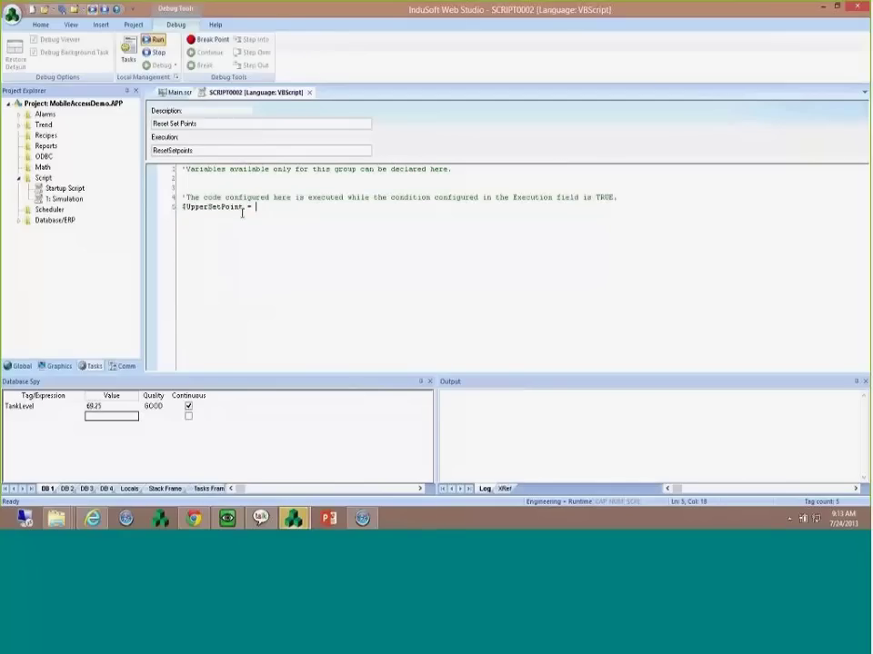
pyautogui.write(' 85')
pyautogui.press('Return')
pyautogui.write('$L')
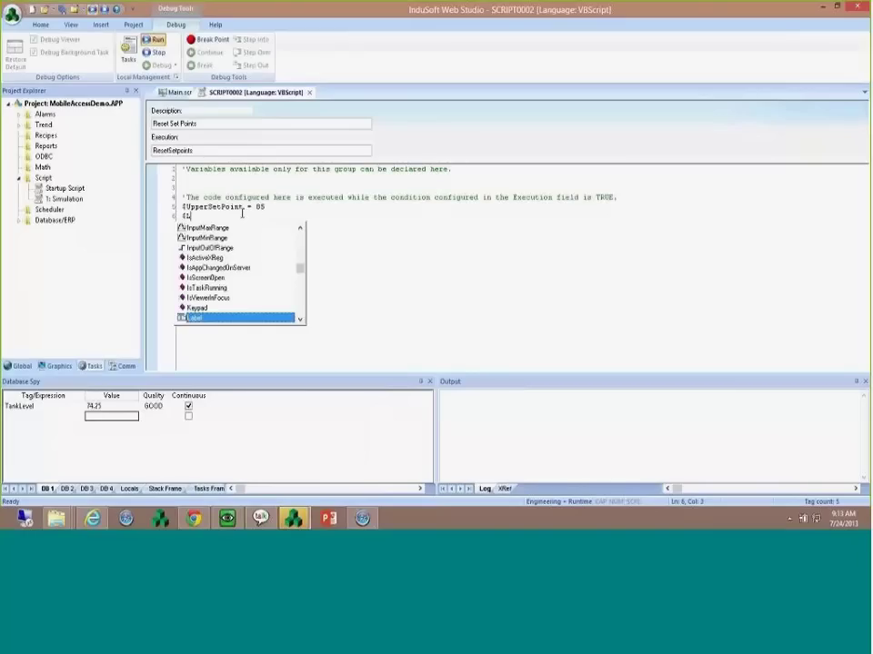
pyautogui.write('owerSetPoint = ')
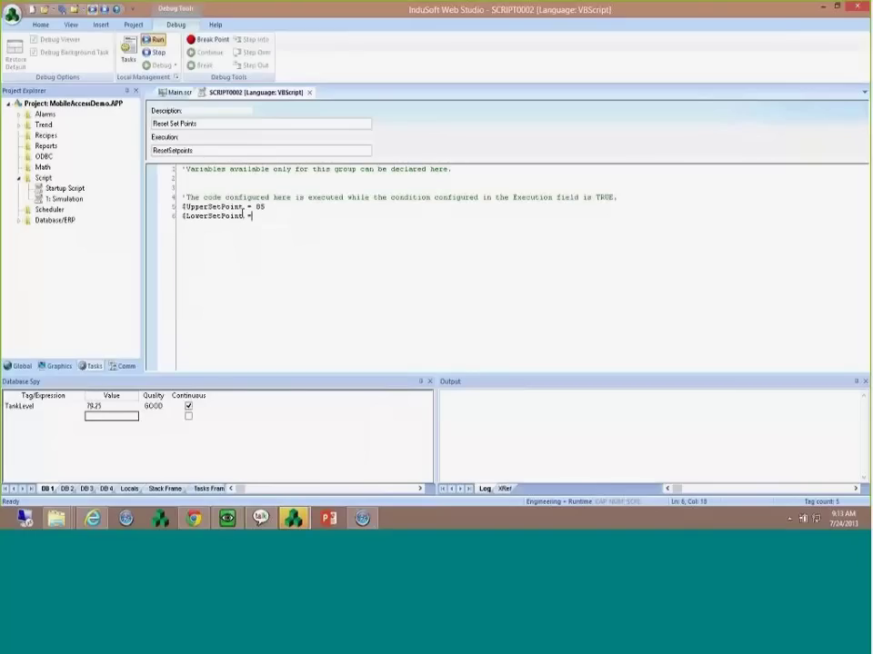
pyautogui.write('15')
pyautogui.click(71, 24)
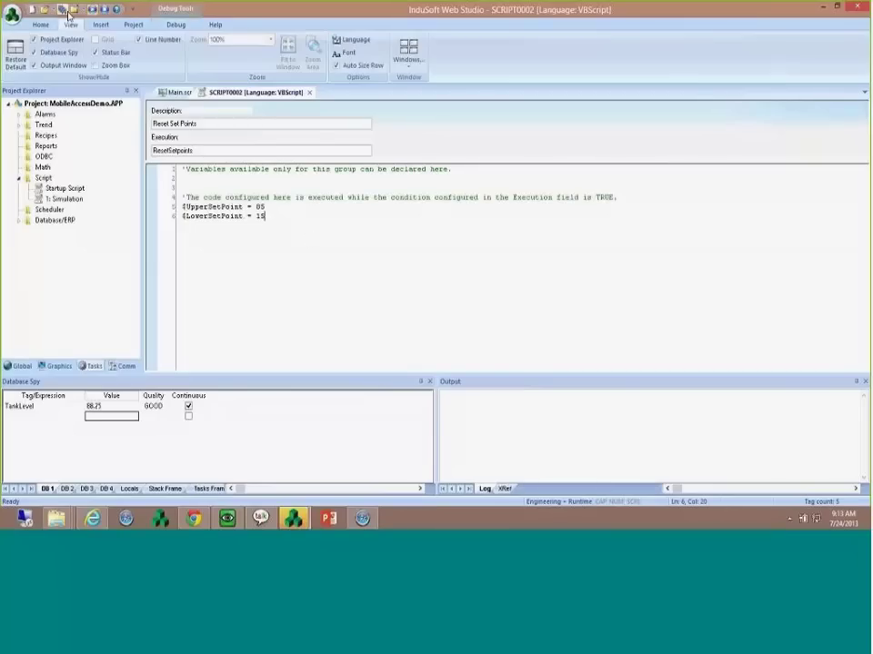
pyautogui.click(68, 11)
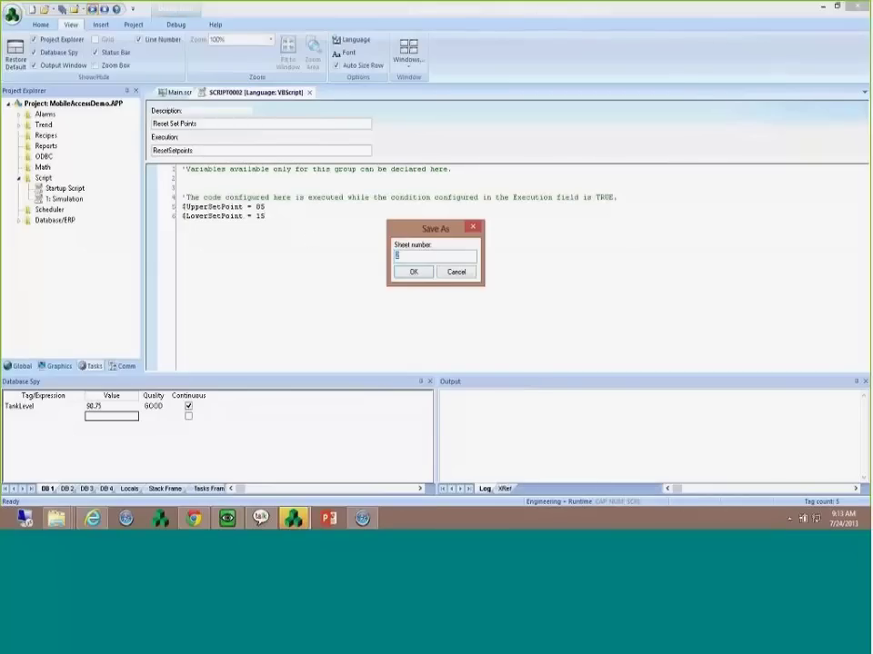
pyautogui.click(414, 273)
# - Reload Mobile Access in the browser, log on as Guest, and open the main screen
pyautogui.hotkey('alt', 'Tab')
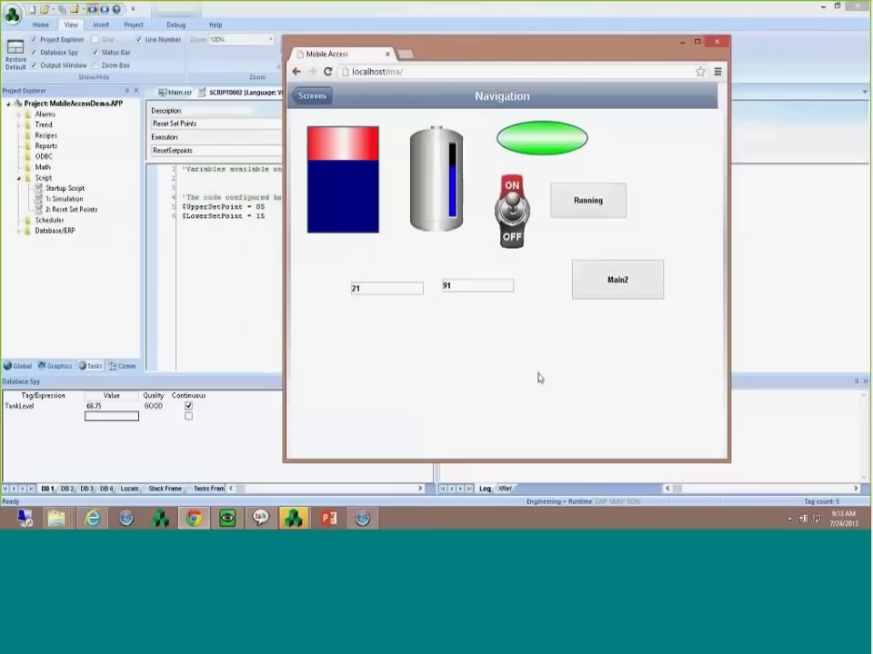
pyautogui.press('F5')
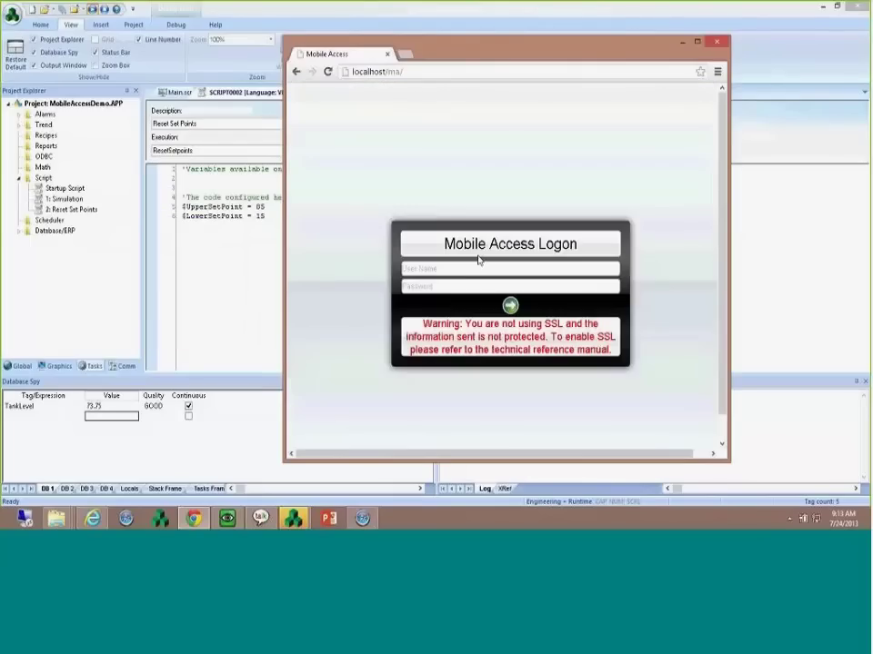
pyautogui.click(472, 267)
pyautogui.write('Guest')
pyautogui.press('Return')
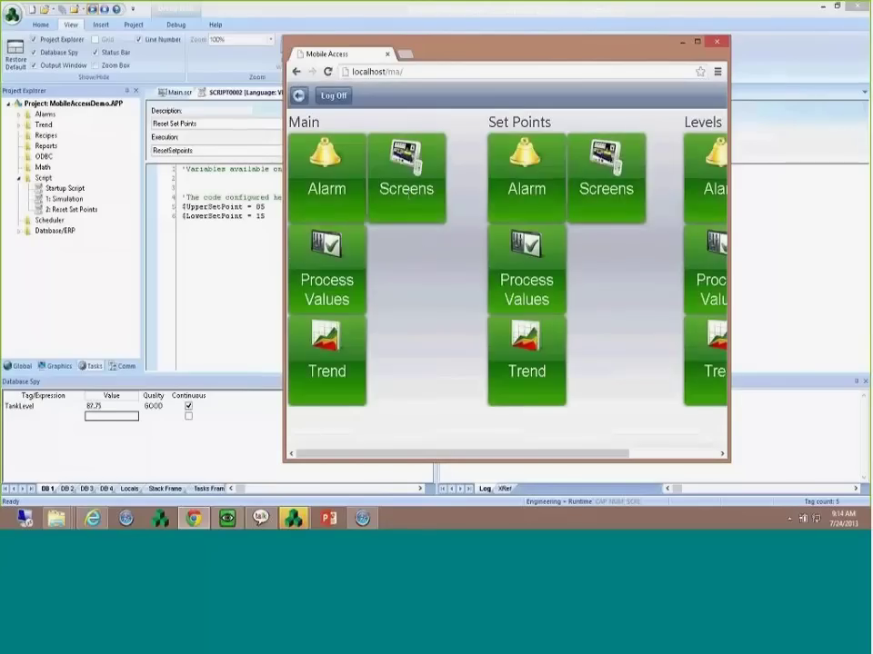
pyautogui.click(407, 182)
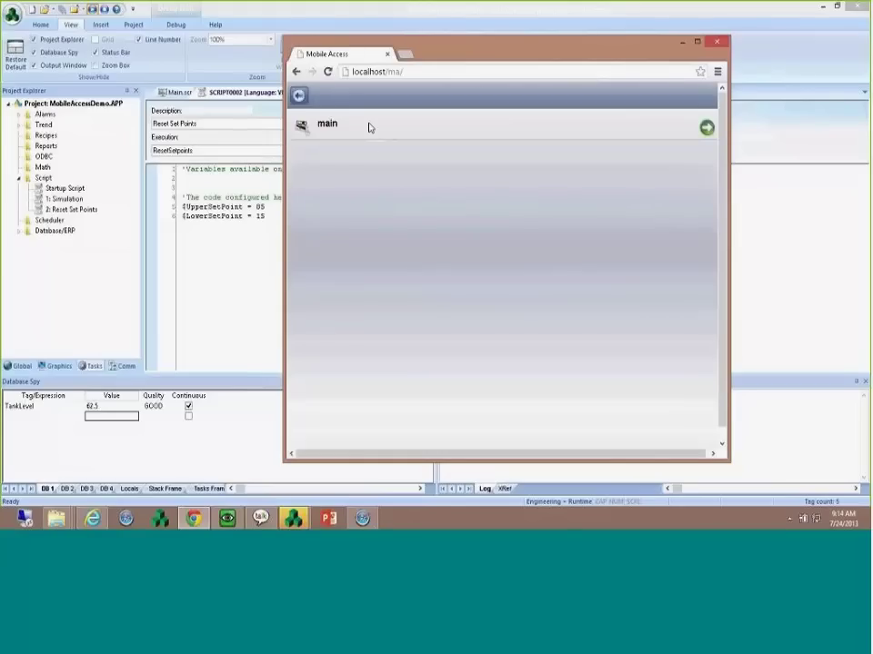
pyautogui.click(368, 127)
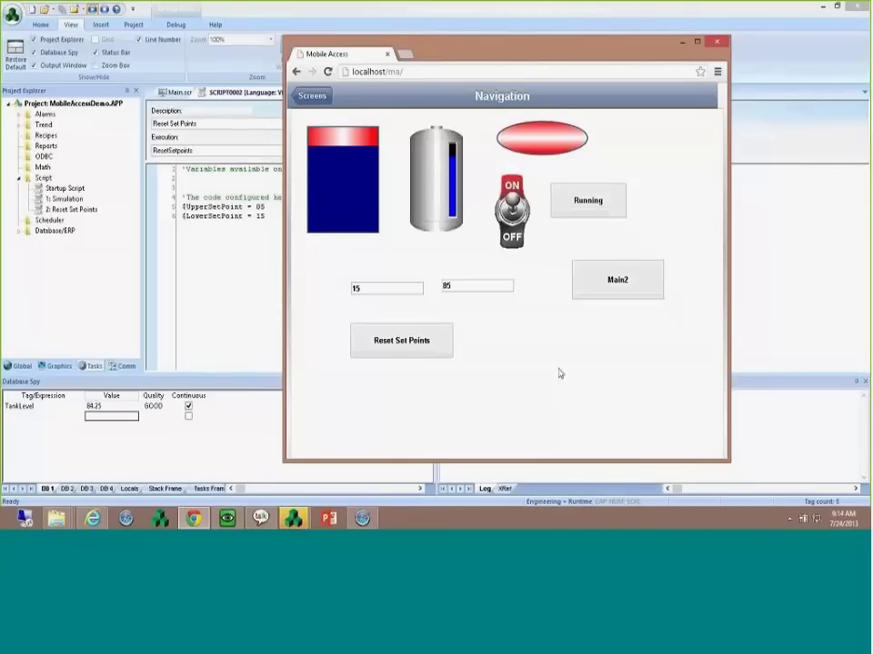
# - Draw a trend object on Main.scr below the Main2 button and stretch it taller
pyautogui.click(137, 76)
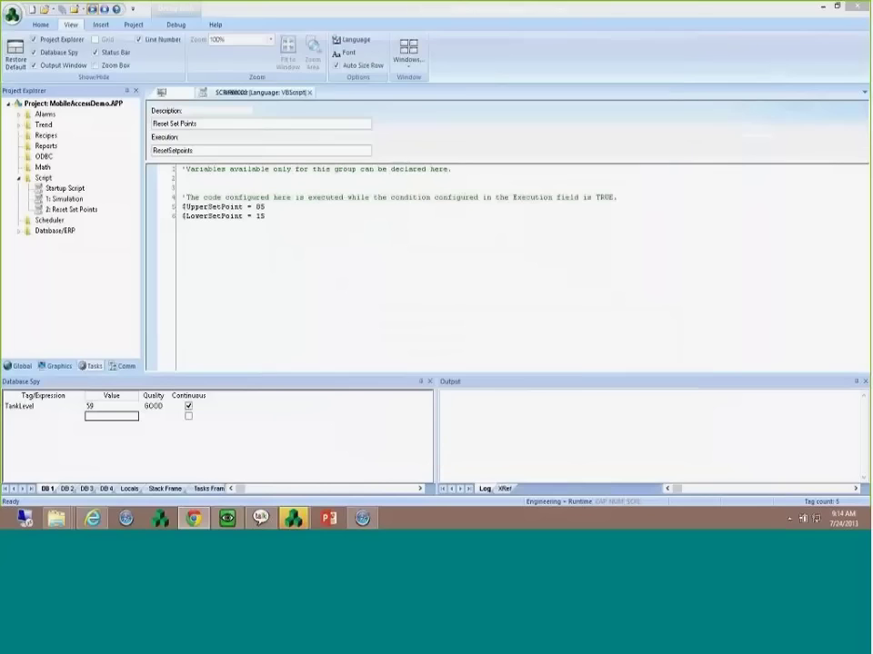
pyautogui.click(179, 92)
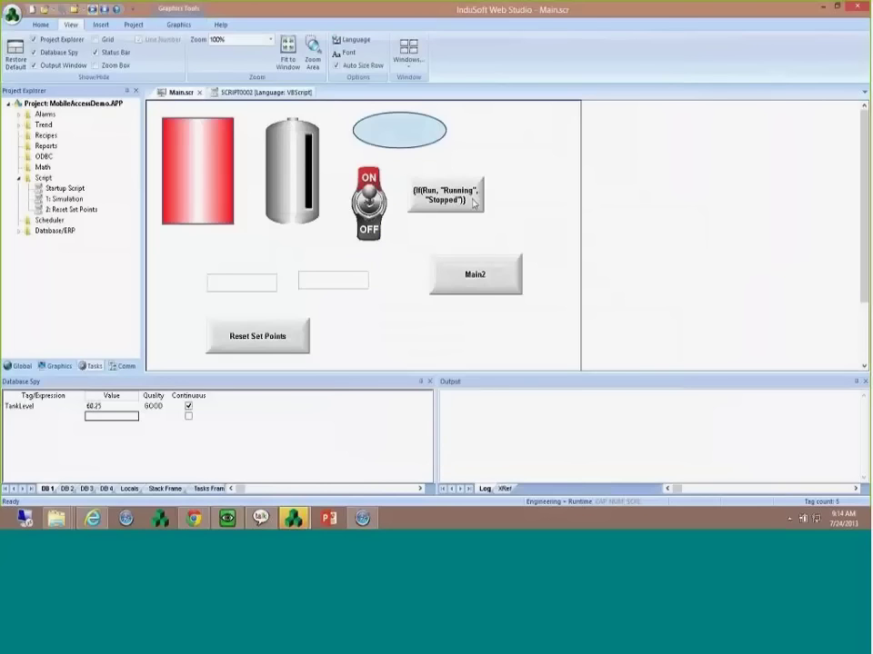
pyautogui.click(179, 24)
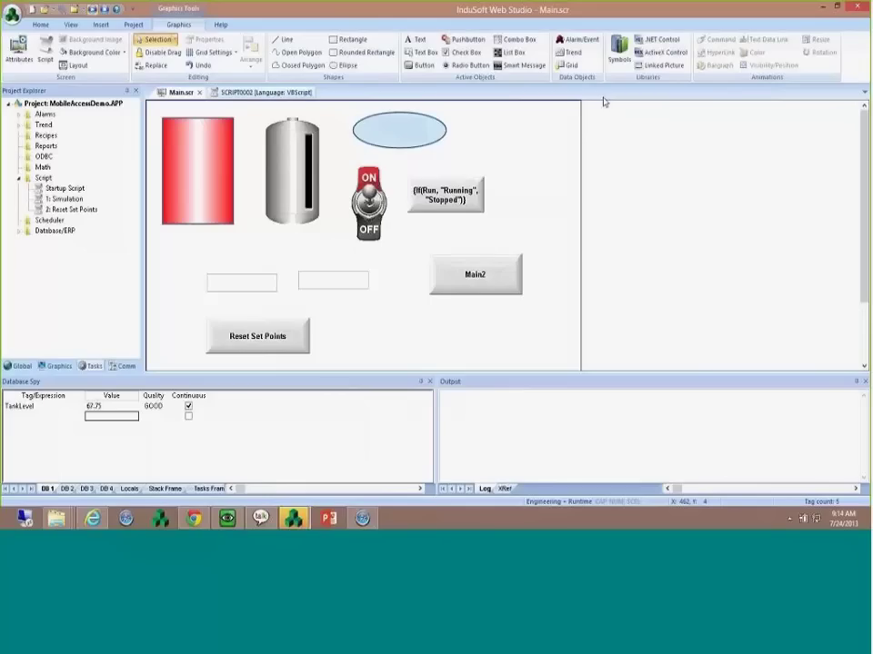
pyautogui.click(569, 52)
pyautogui.moveTo(372, 308); pyautogui.dragTo(522, 370)
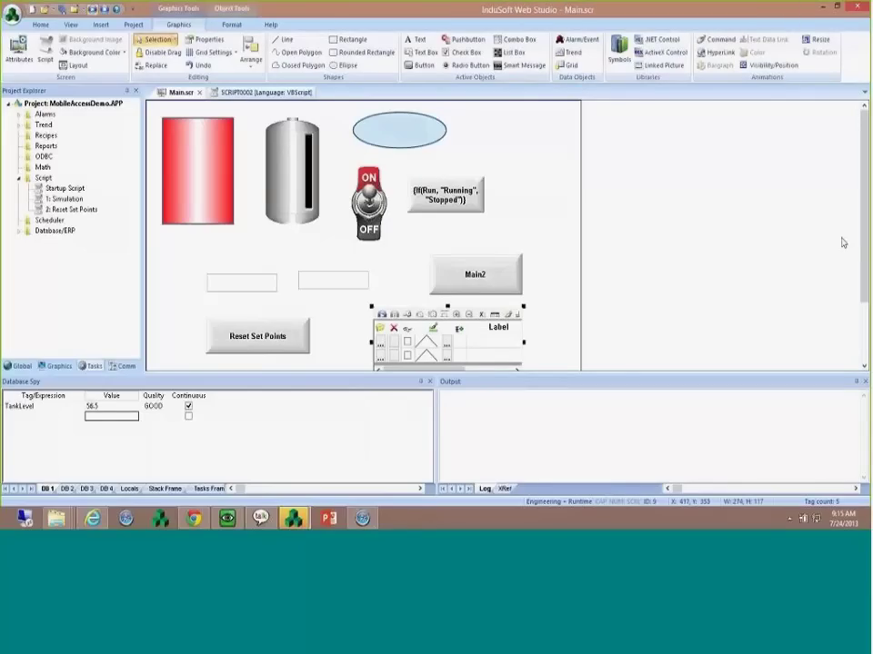
pyautogui.scroll(-3, 842, 244)
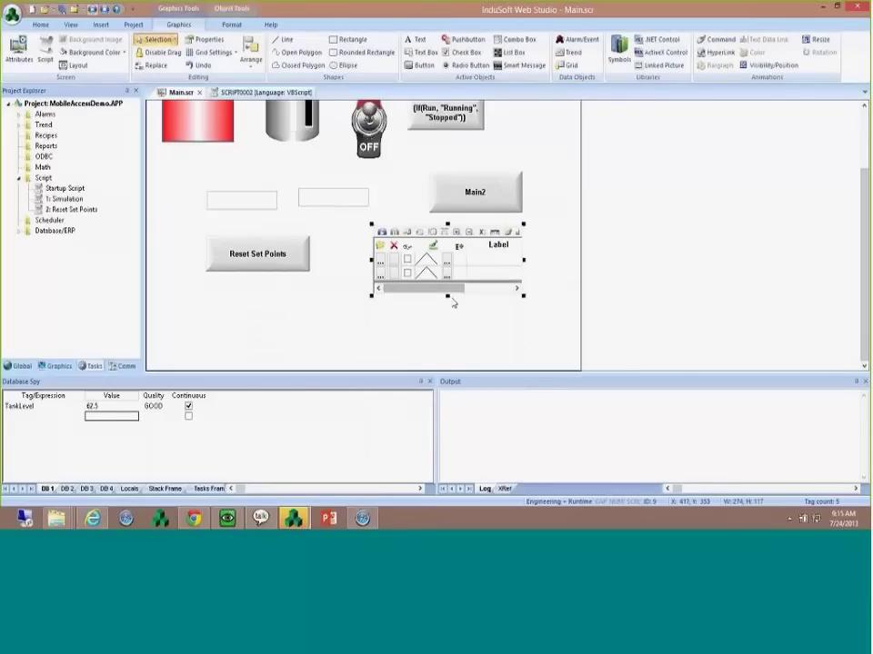
pyautogui.moveTo(448, 296); pyautogui.dragTo(448, 338)
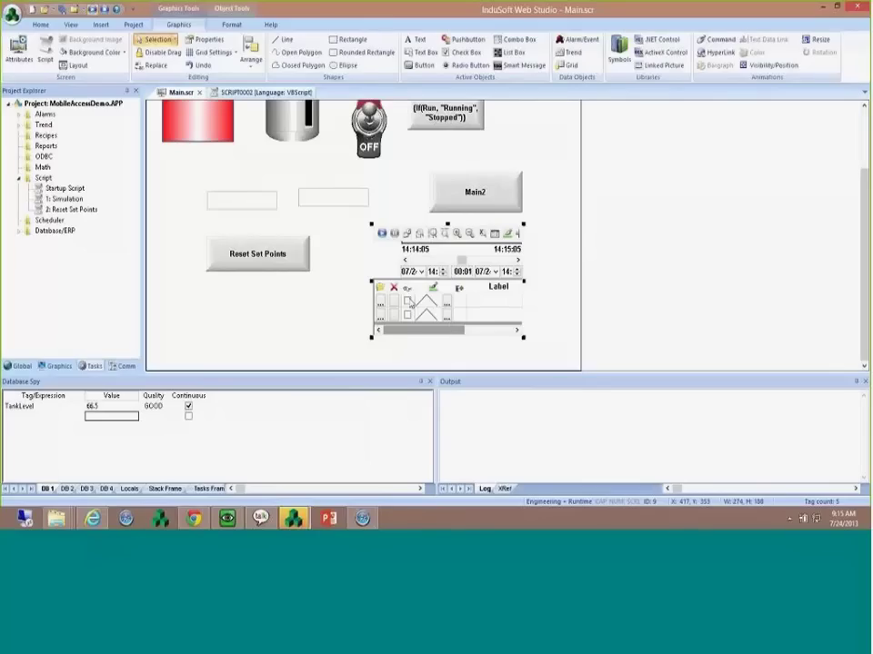
pyautogui.click(353, 253)
pyautogui.scroll(3, 353, 253)
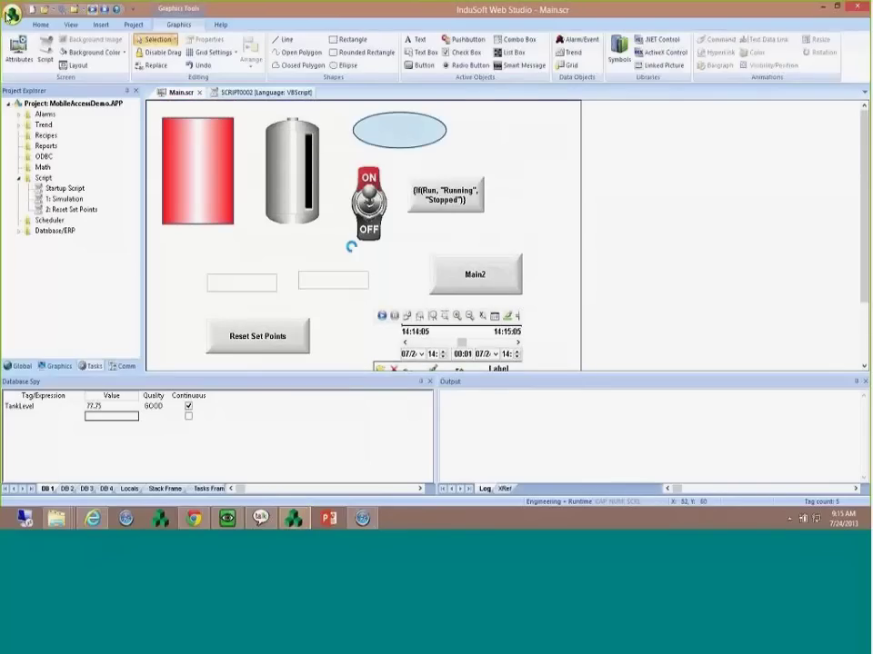
# - Publish the Main screen with Save As HTML, then show the Help ribbon
pyautogui.click(11, 14)
pyautogui.moveTo(72, 173)
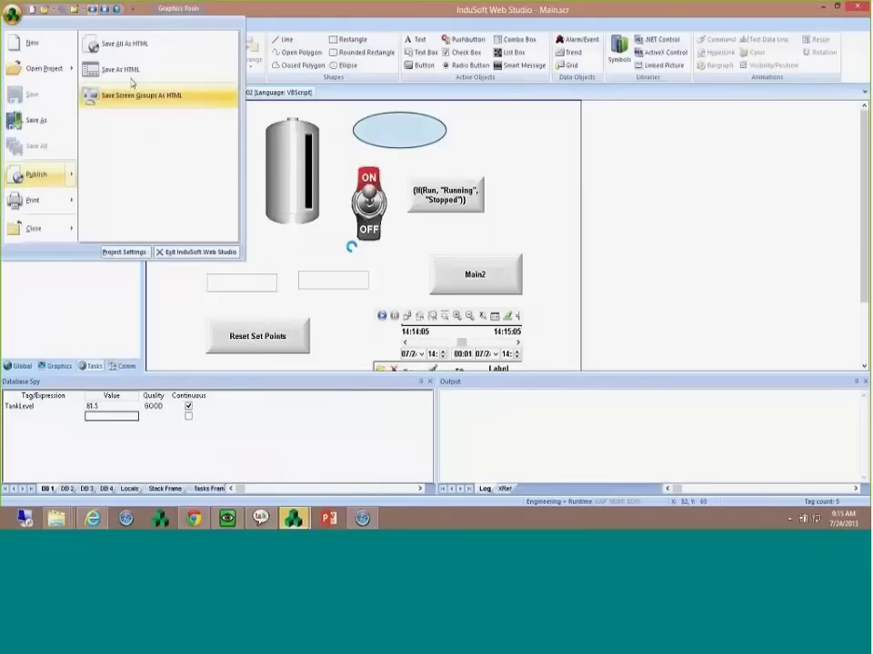
pyautogui.click(127, 71)
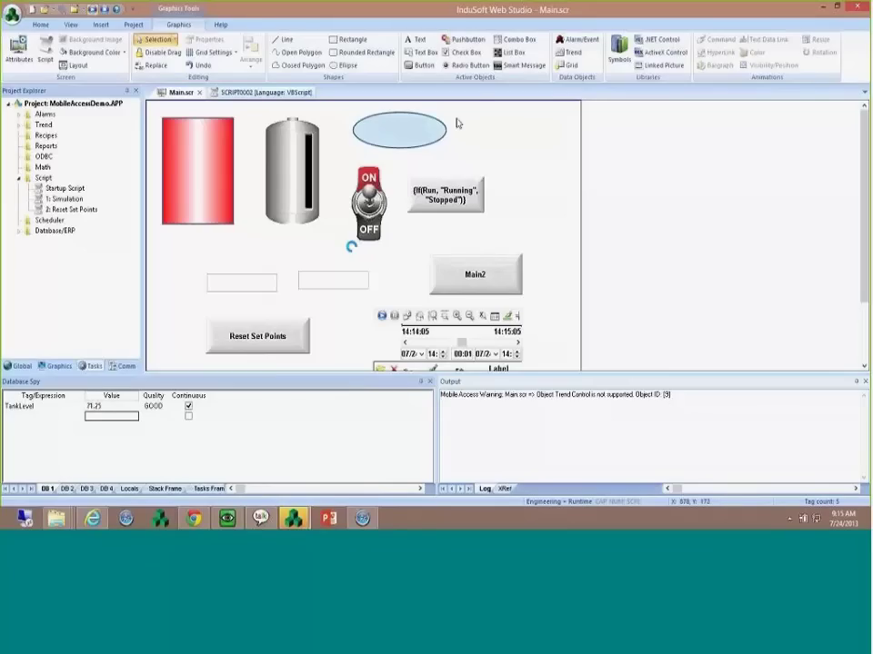
pyautogui.click(222, 25)
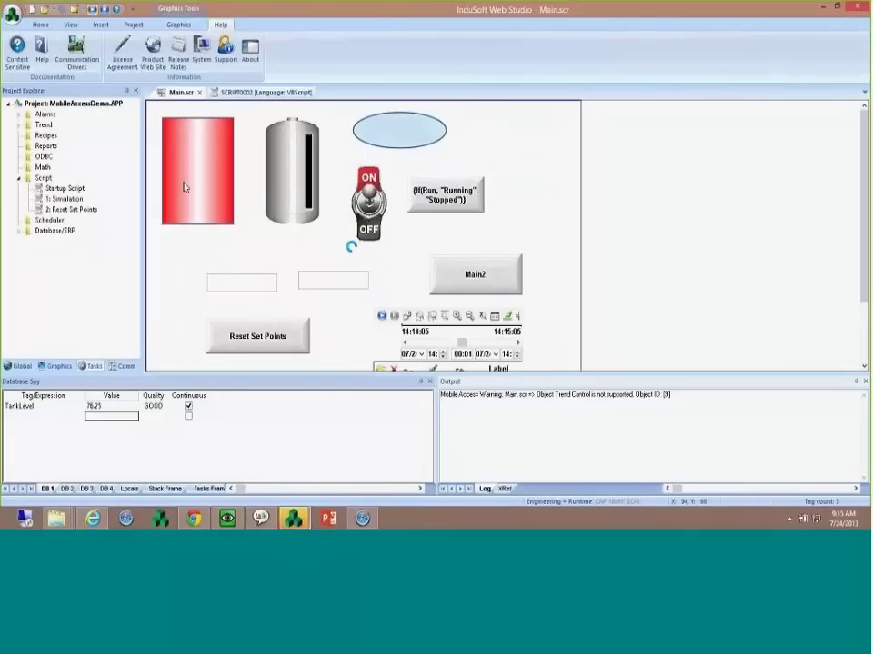
pyautogui.click(44, 52)
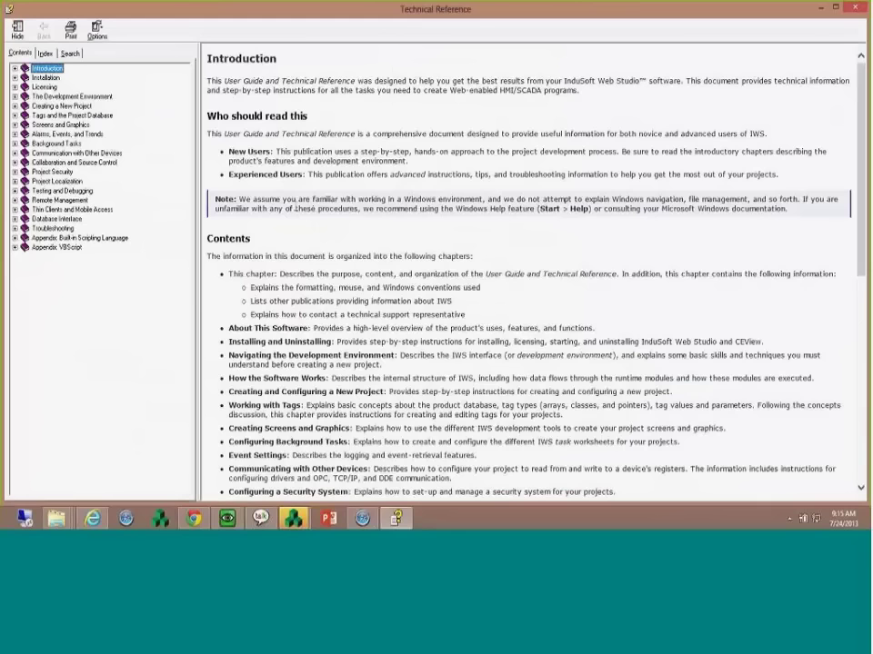
pyautogui.click(73, 209)
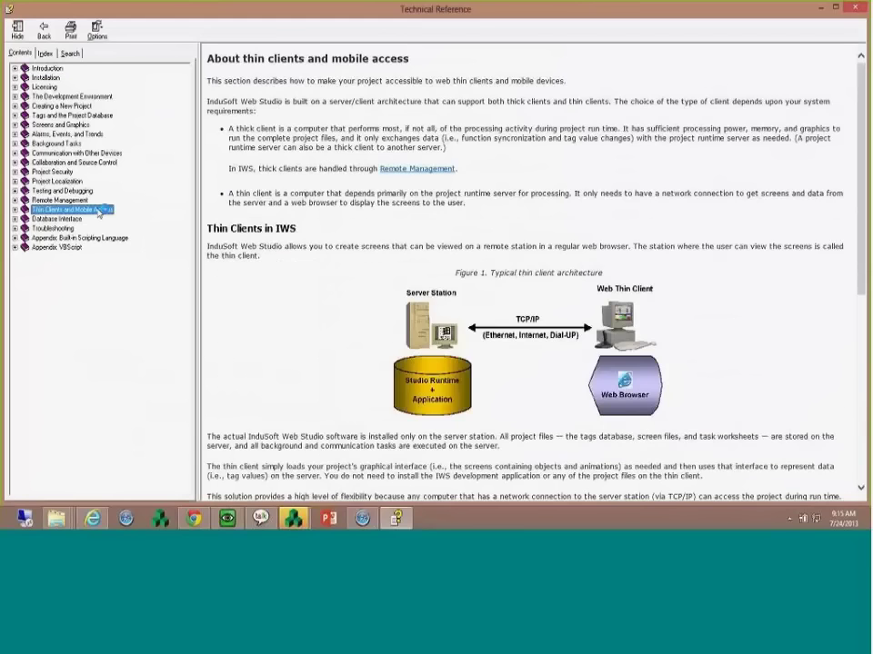
pyautogui.click(90, 229)
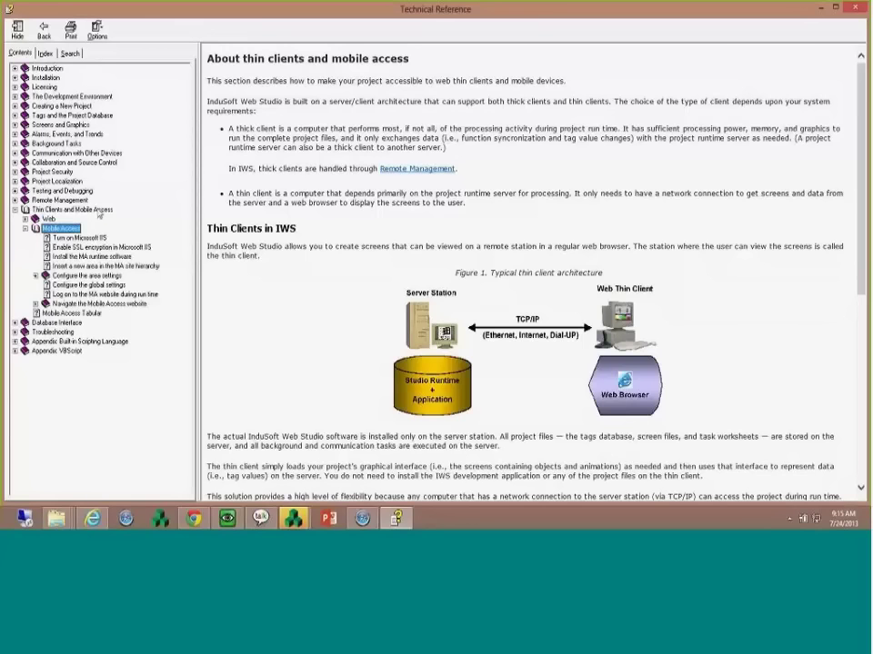
pyautogui.click(91, 277)
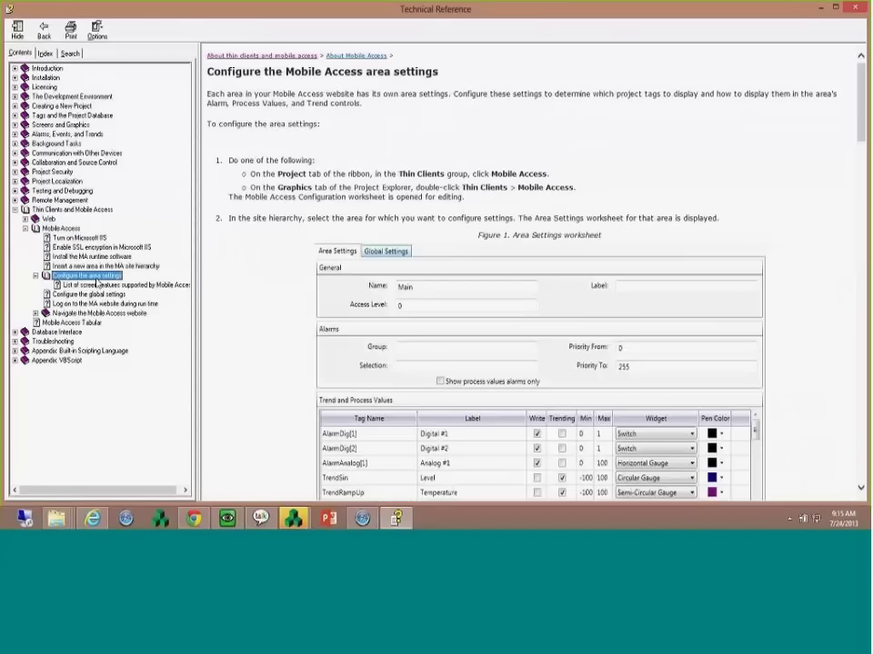
pyautogui.click(96, 285)
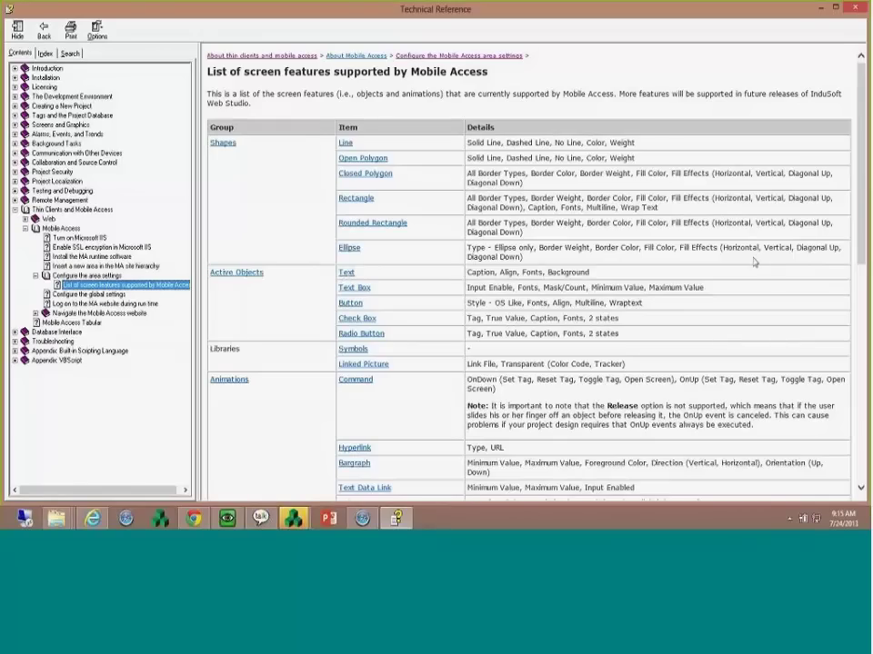
pyautogui.click(753, 261)
pyautogui.moveTo(865, 209); pyautogui.dragTo(868, 425)
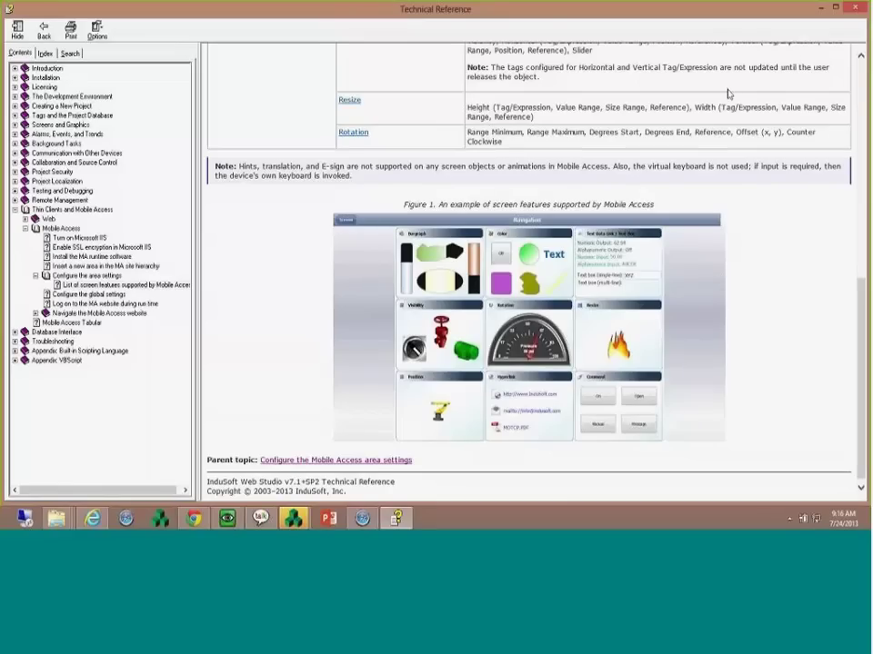
pyautogui.click(855, 9)
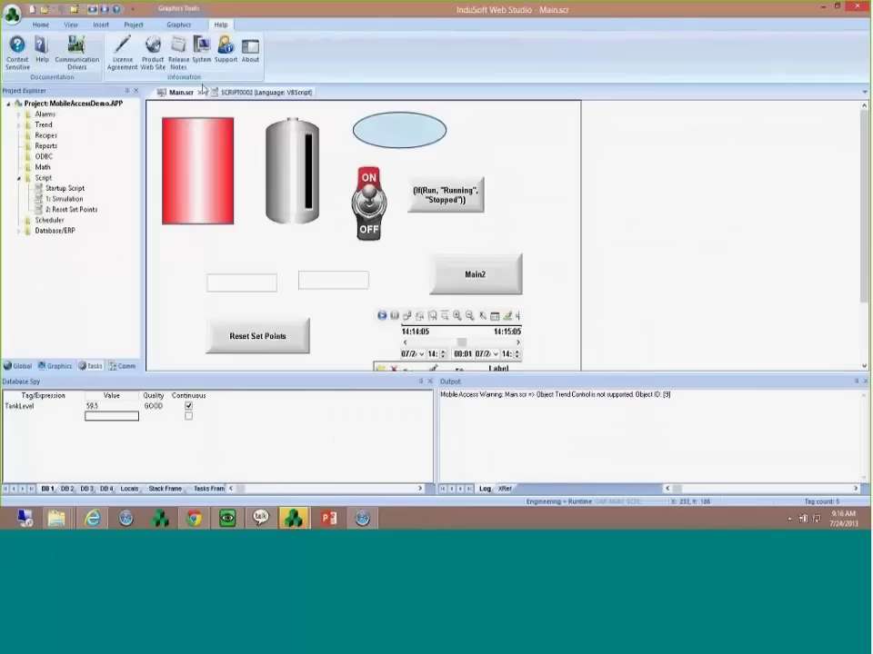
# - Close Main.scr and the script, stop the runtime, then open and run the PCDemo project
pyautogui.click(199, 93)
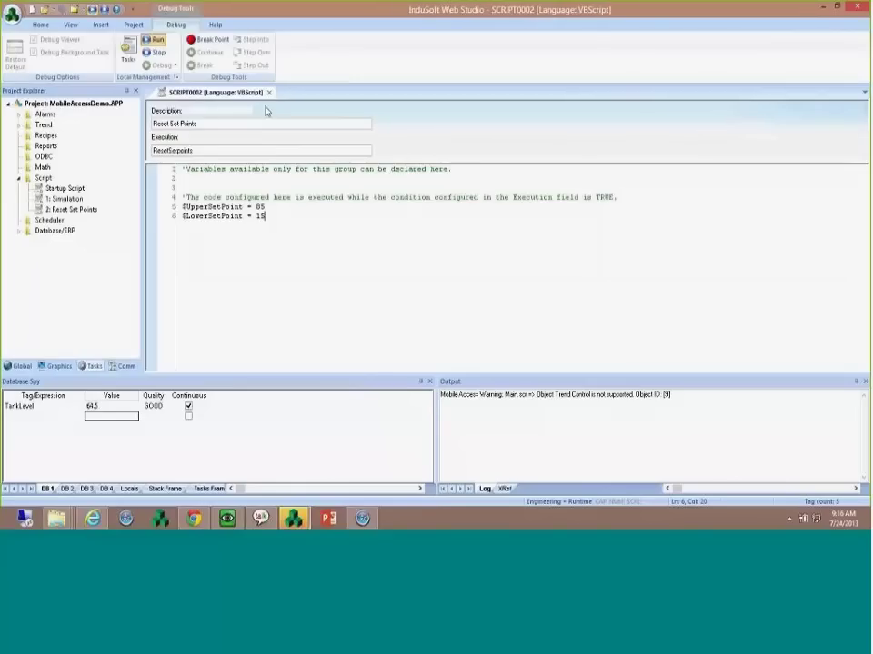
pyautogui.click(269, 92)
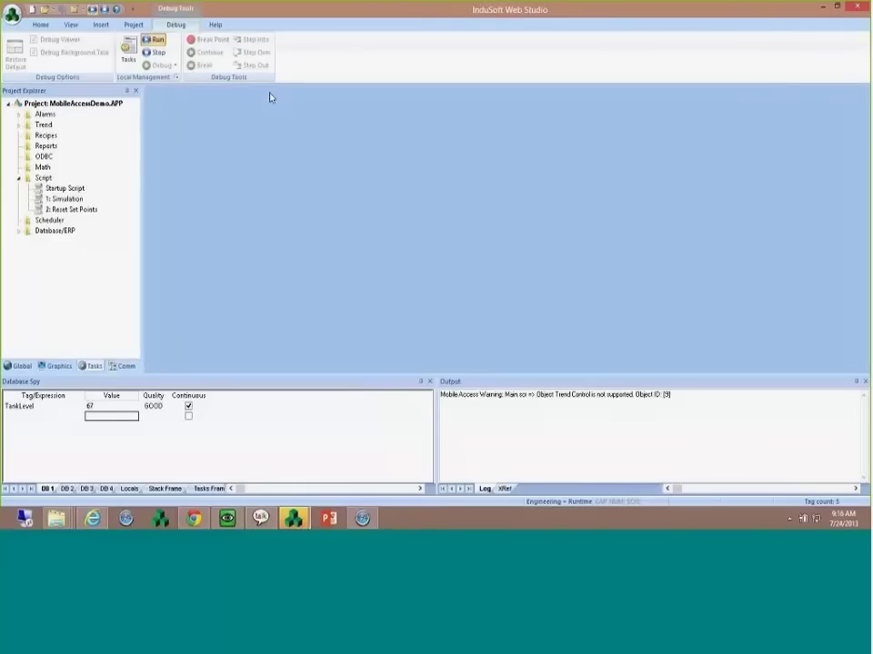
pyautogui.click(104, 10)
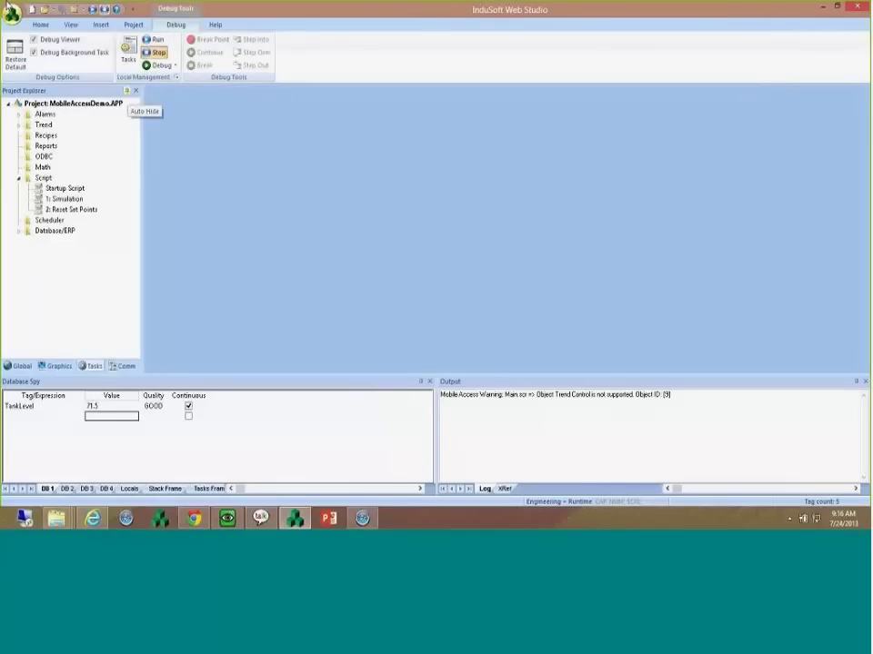
pyautogui.click(12, 14)
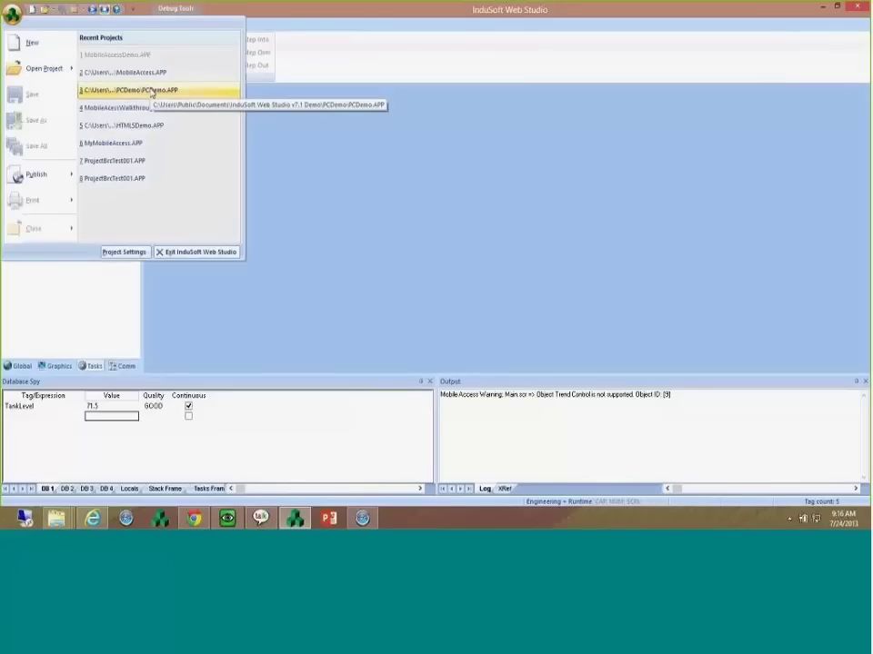
pyautogui.click(152, 92)
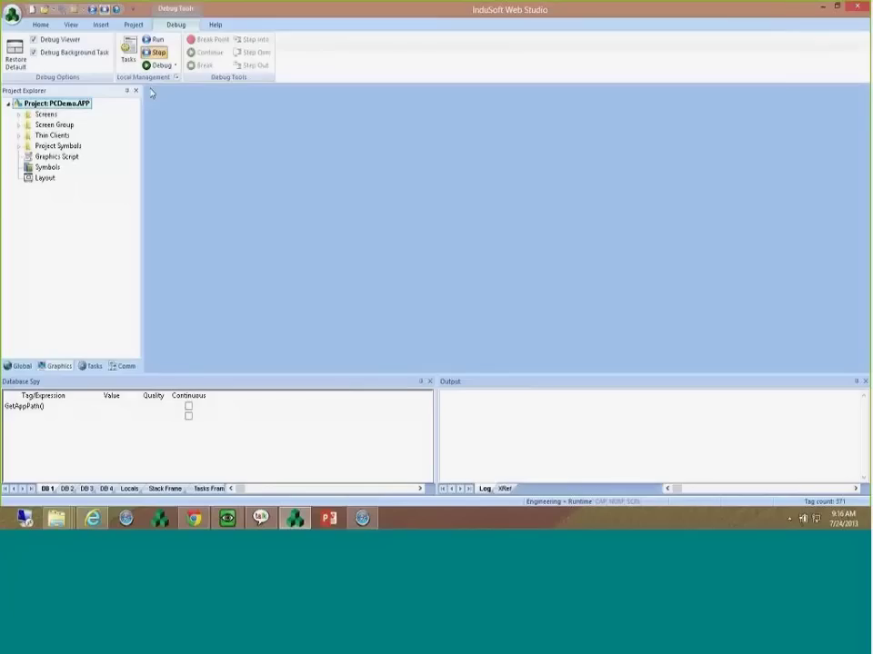
pyautogui.click(155, 40)
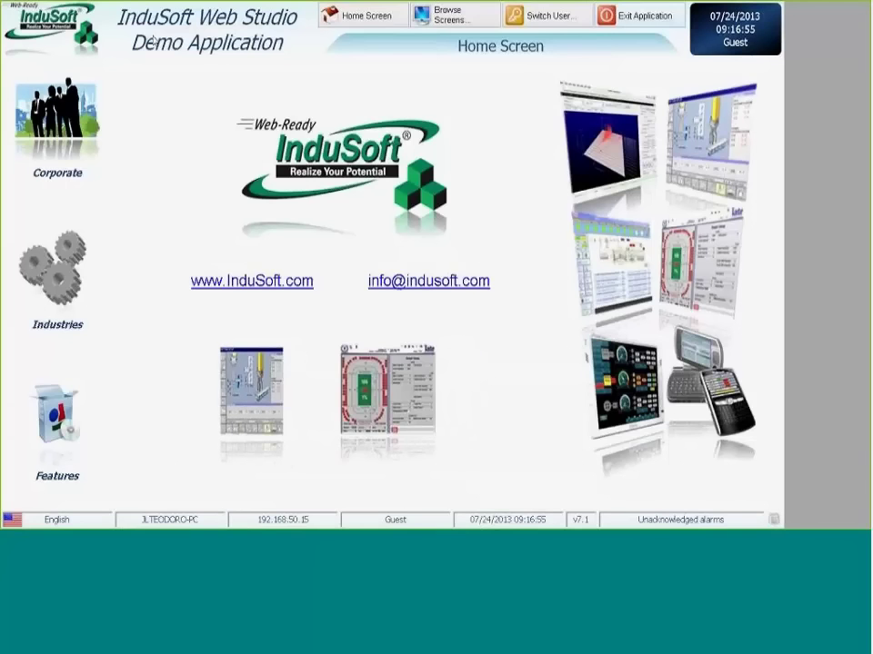
# - In Chrome, reload Mobile Access, log on as Guest and open the Automotive screen
pyautogui.hotkey('alt', 'Tab')
pyautogui.hotkey('alt', 'Tab')
pyautogui.hotkey('alt', 'Tab')
pyautogui.hotkey('alt', 'Tab')
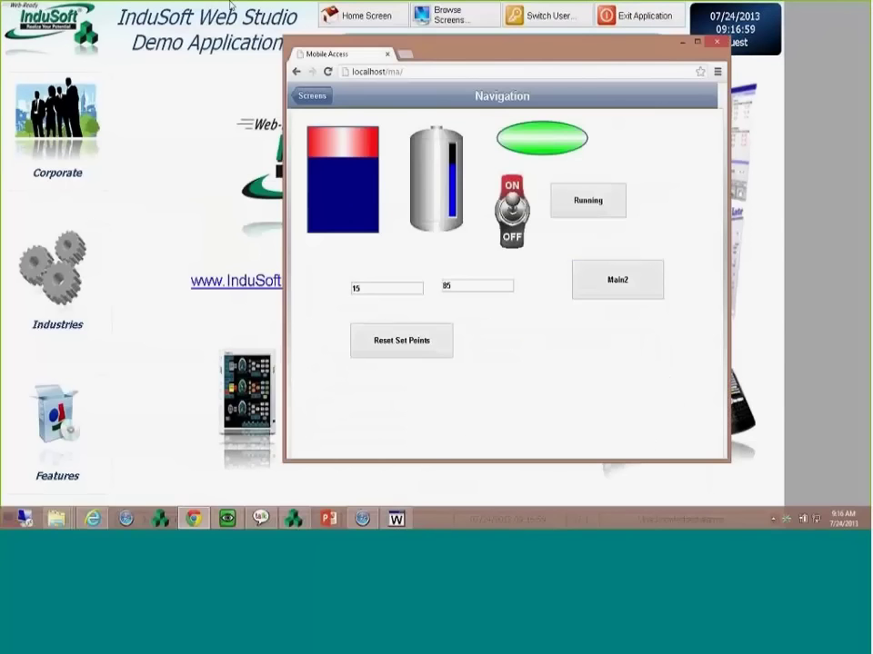
pyautogui.press('F5')
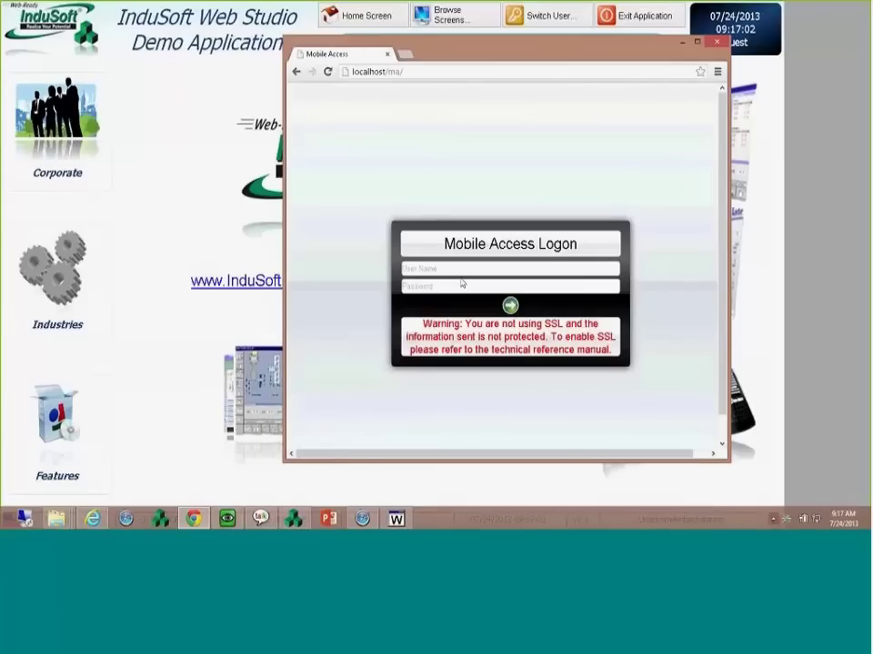
pyautogui.click(461, 269)
pyautogui.write('Guest')
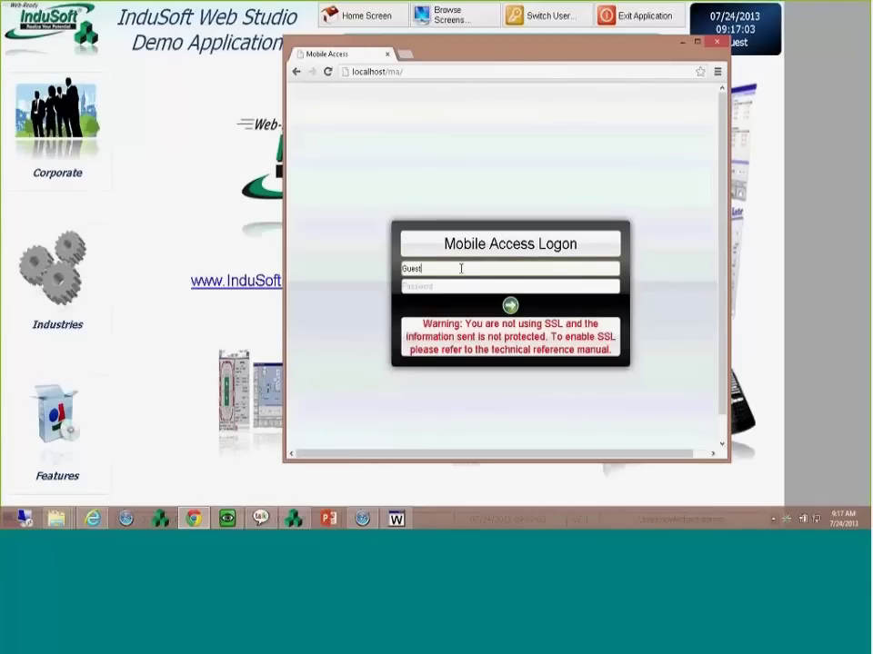
pyautogui.press('Return')
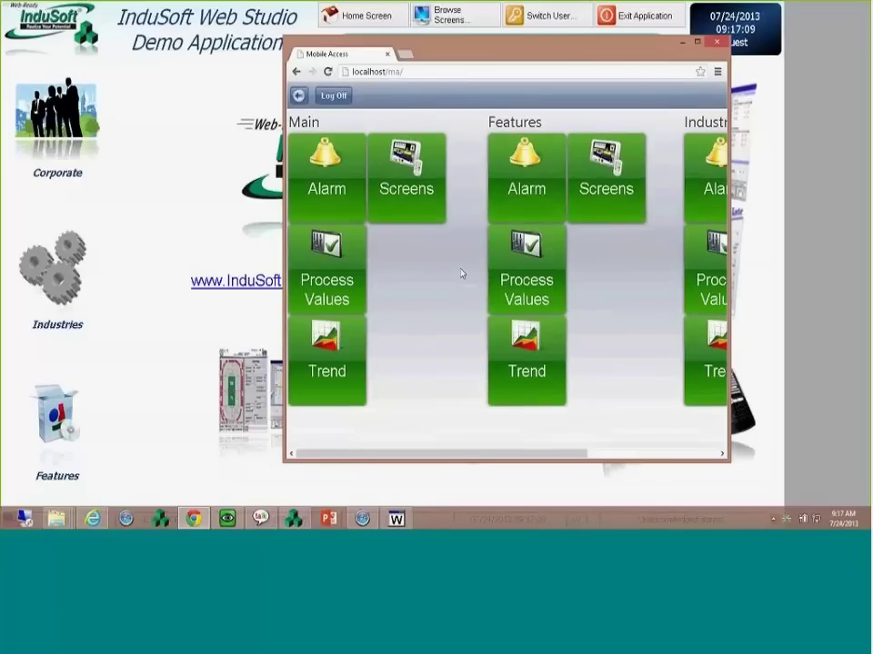
pyautogui.click(438, 219)
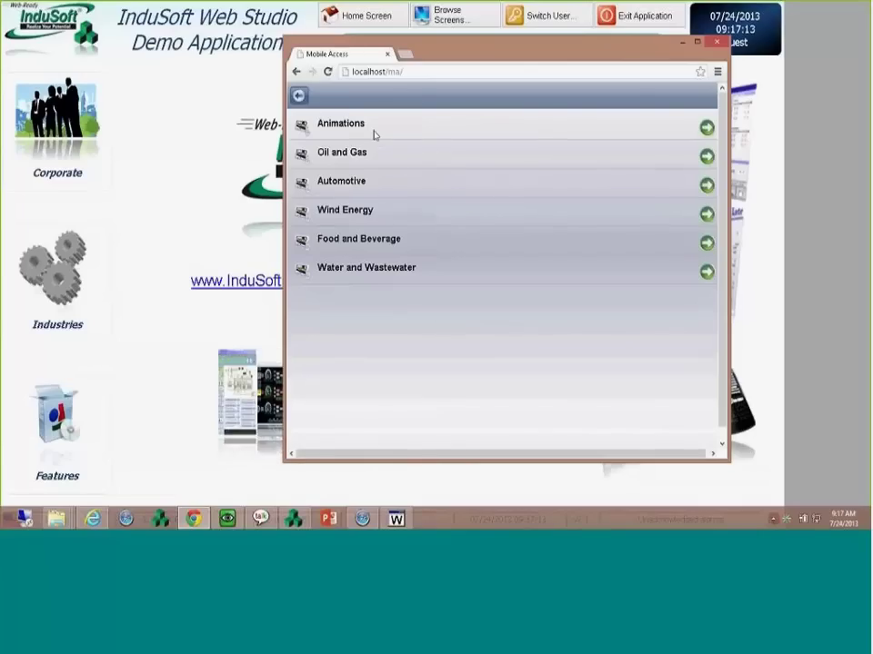
pyautogui.click(361, 193)
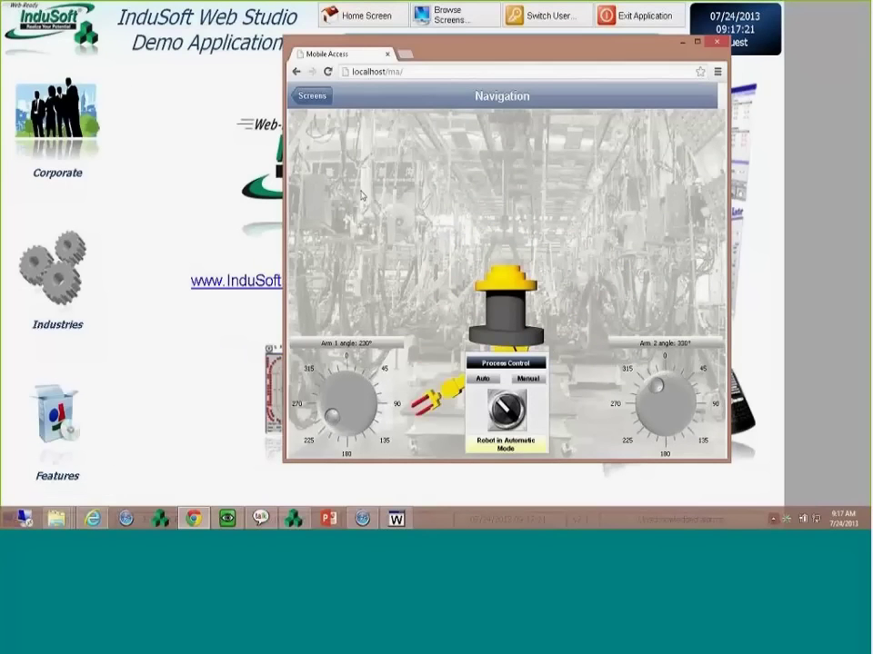
pyautogui.click(406, 72)
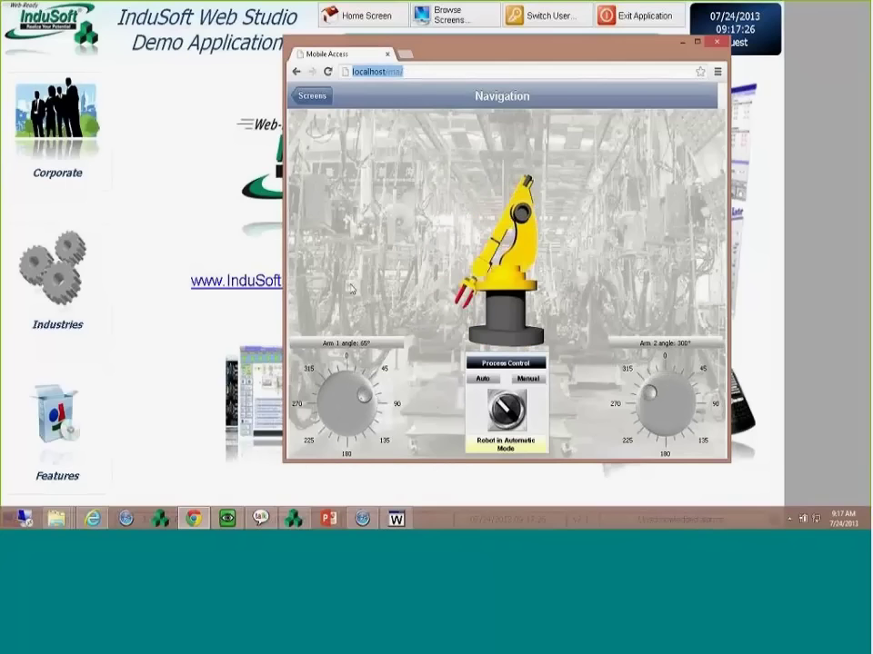
pyautogui.click(127, 517)
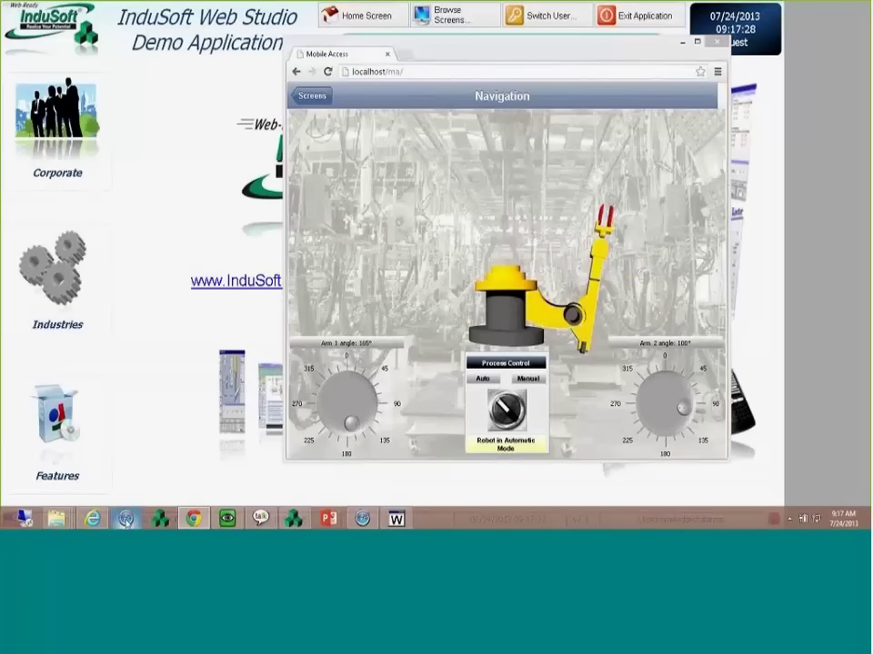
# - Load localhost/ma/ in Safari, log on as Guest and open the Automotive screen
pyautogui.click(466, 30)
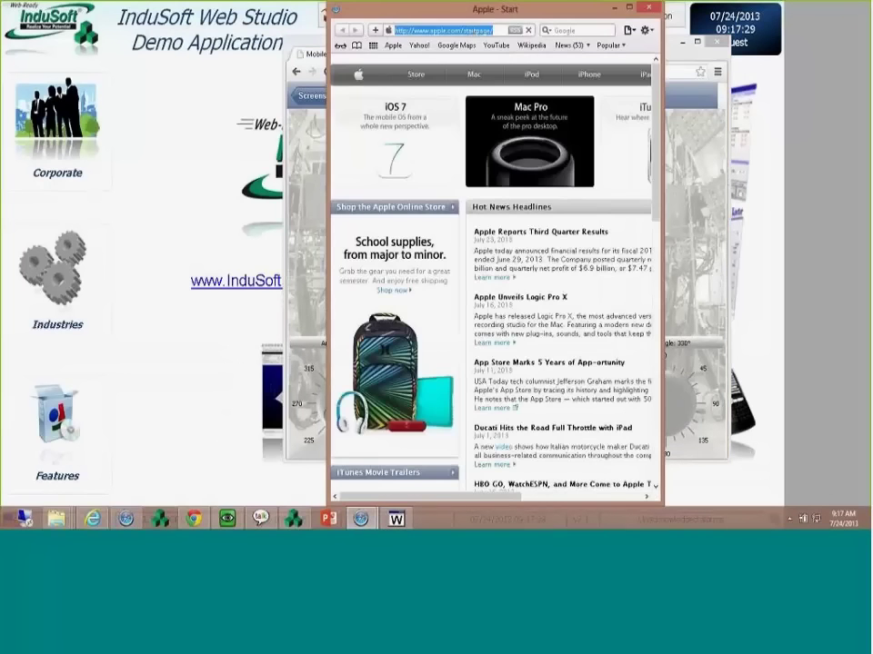
pyautogui.write('localhost/ma/')
pyautogui.press('Return')
pyautogui.click(488, 280)
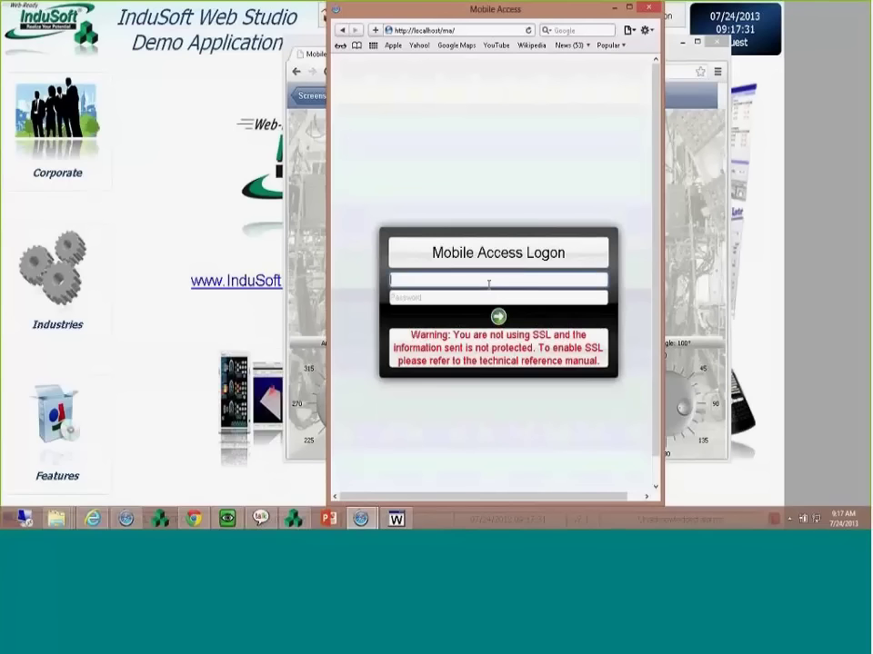
pyautogui.write('Guest')
pyautogui.press('Return')
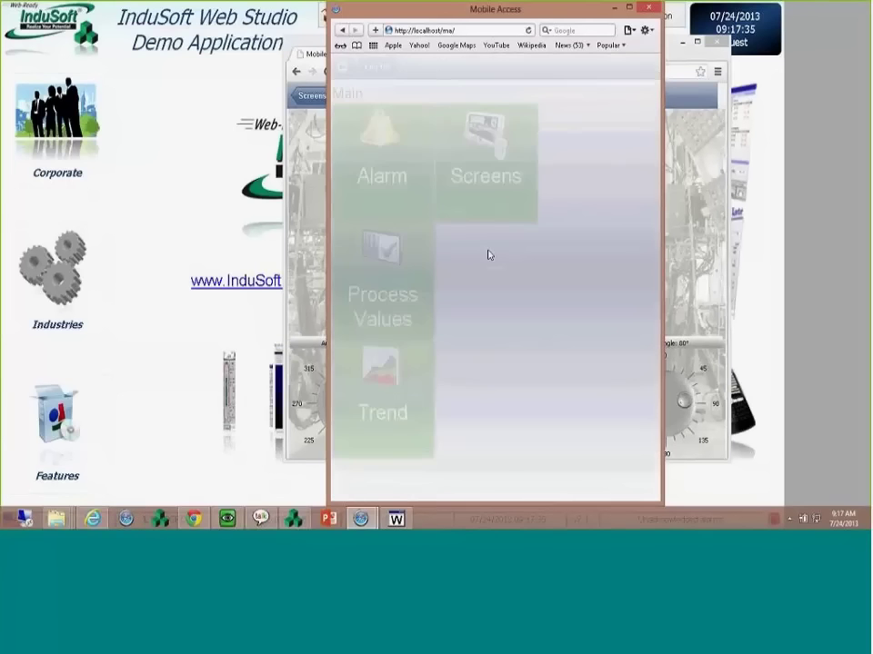
pyautogui.click(488, 173)
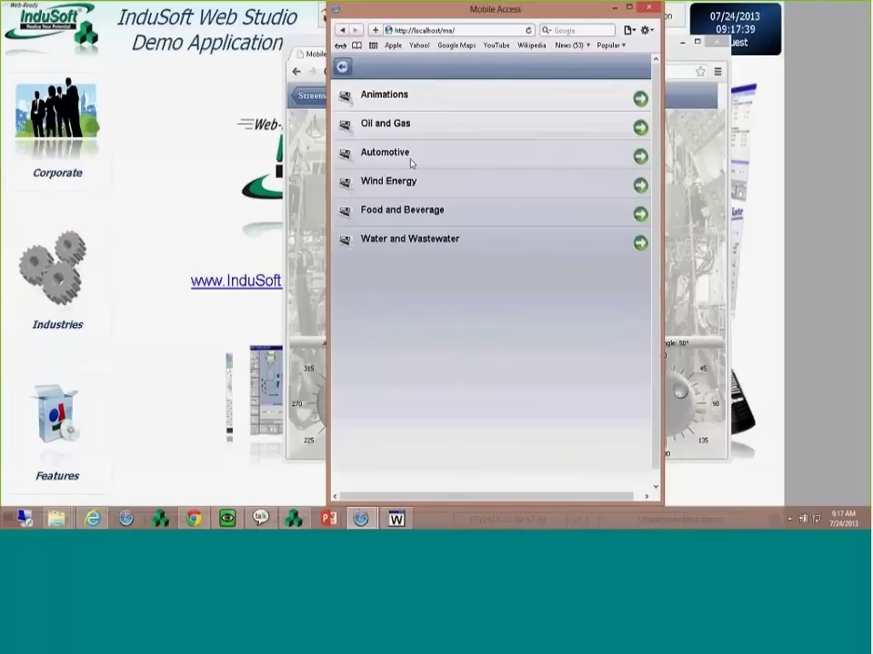
pyautogui.click(406, 158)
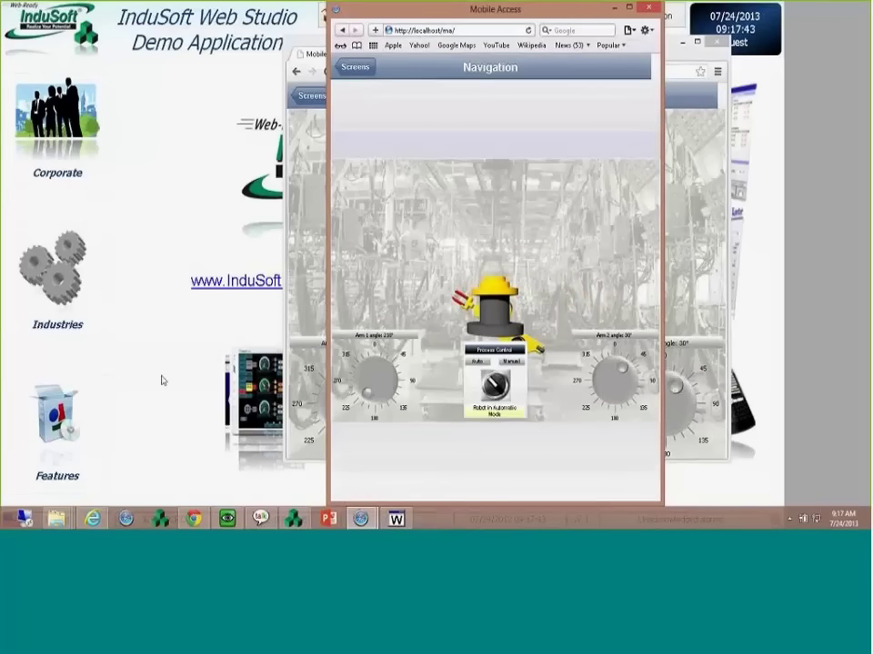
pyautogui.click(93, 520)
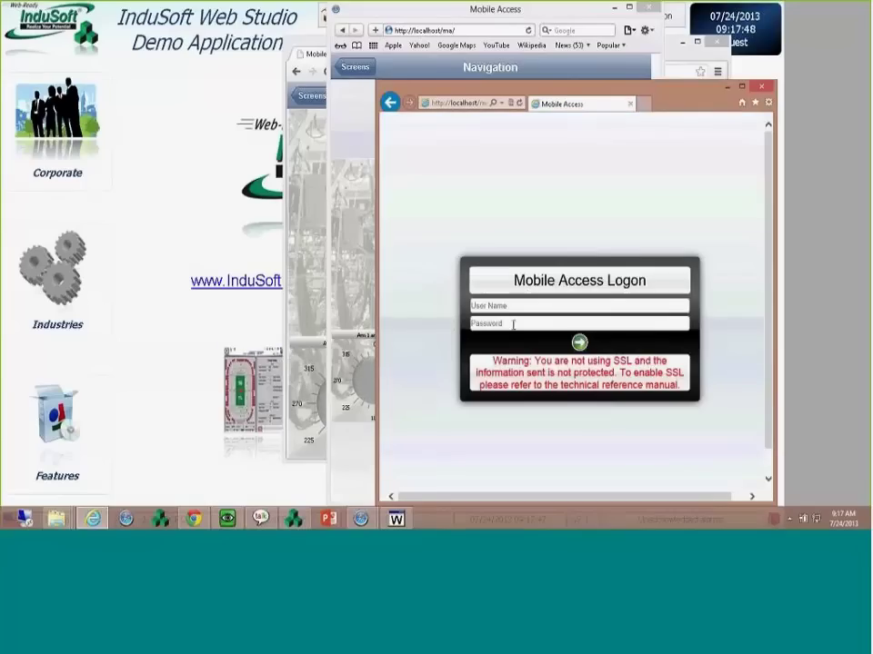
# - In Internet Explorer, log on as Guest, open Automotive, then bring up the iPod touch simulator
pyautogui.click(513, 308)
pyautogui.write('Guest')
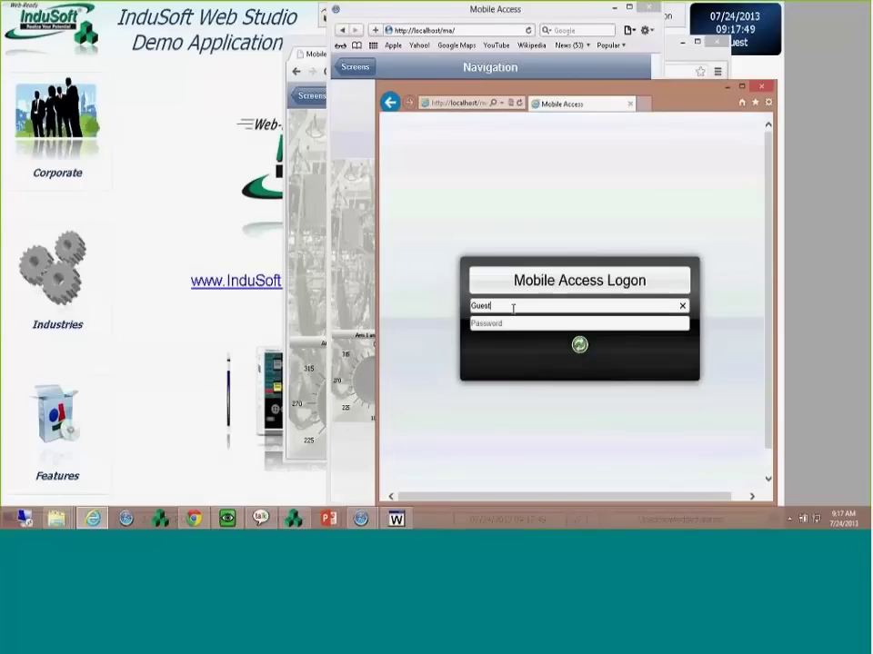
pyautogui.press('Return')
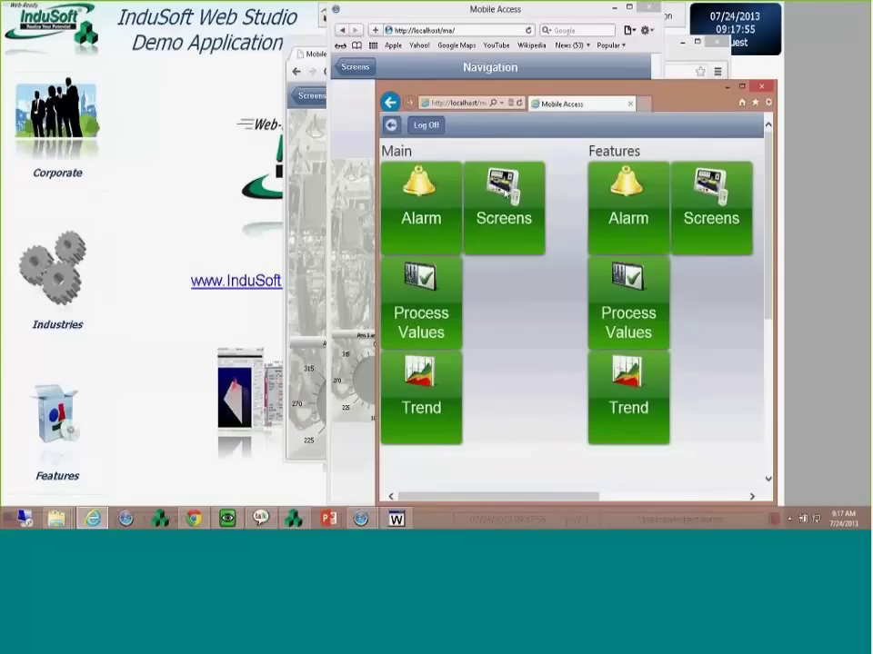
pyautogui.click(505, 190)
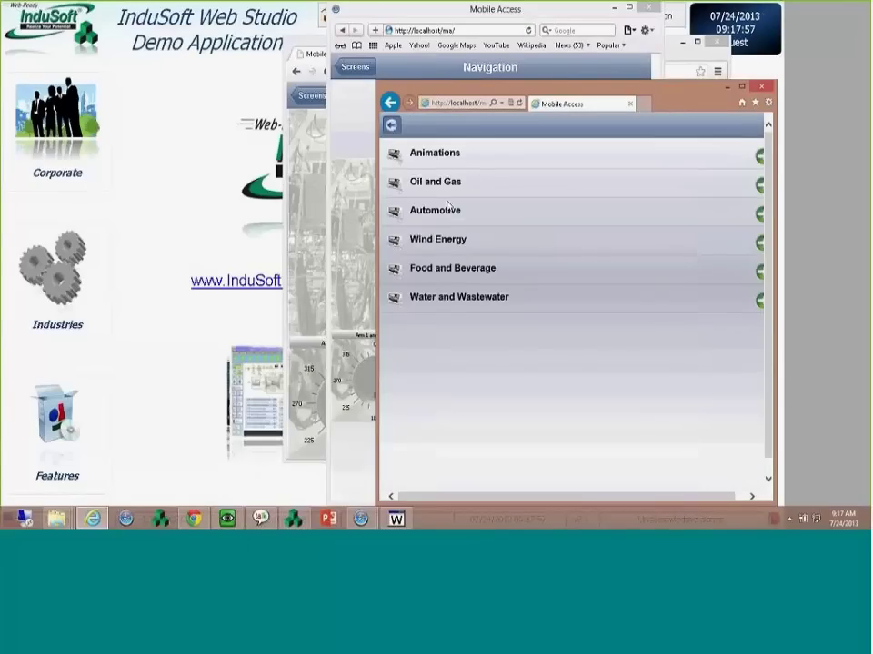
pyautogui.click(448, 228)
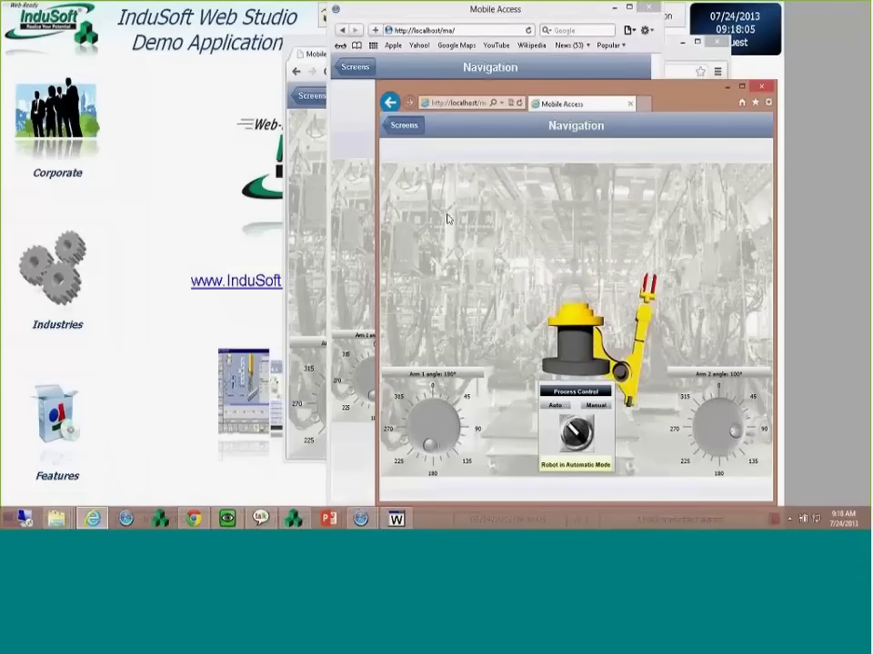
pyautogui.click(228, 518)
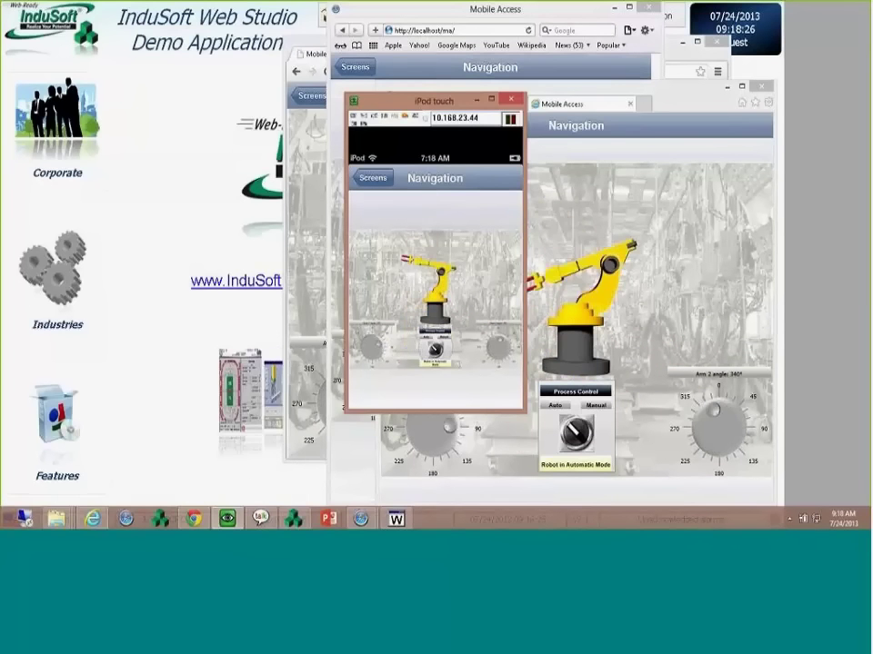
# - In Chrome Mobile Access, view Wind Energy, then go back and open Water and Wastewater
pyautogui.click(309, 103)
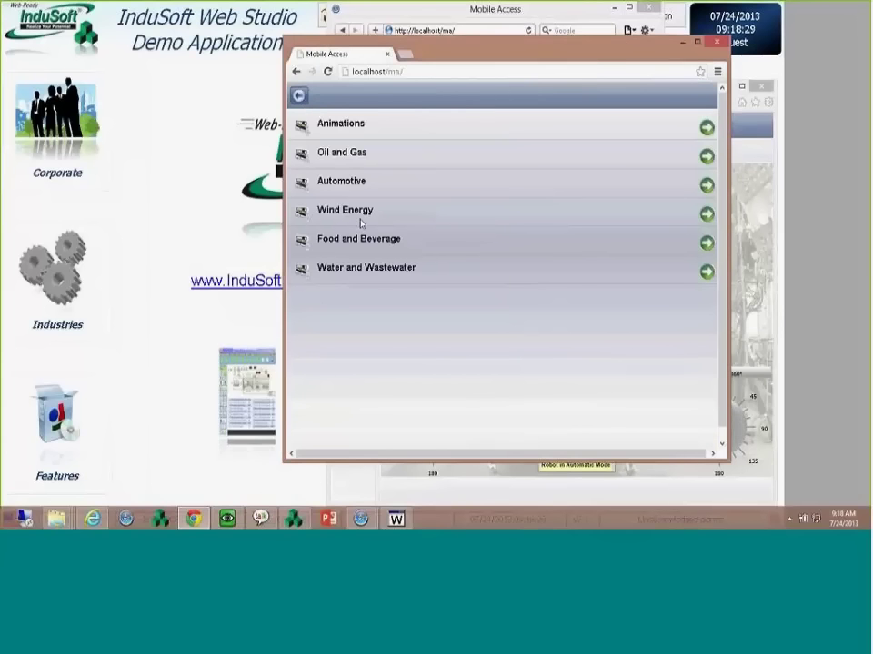
pyautogui.click(361, 224)
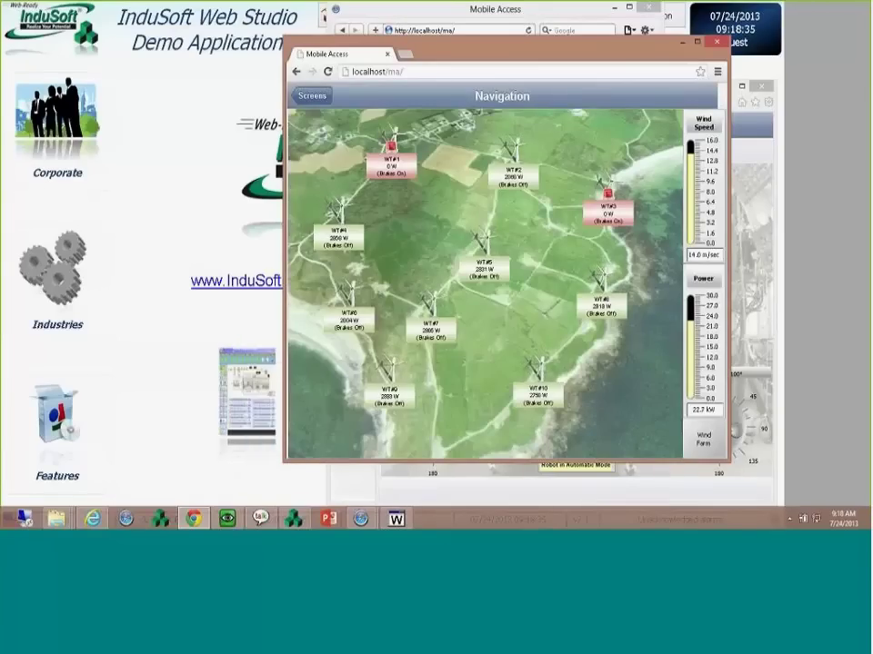
pyautogui.click(314, 96)
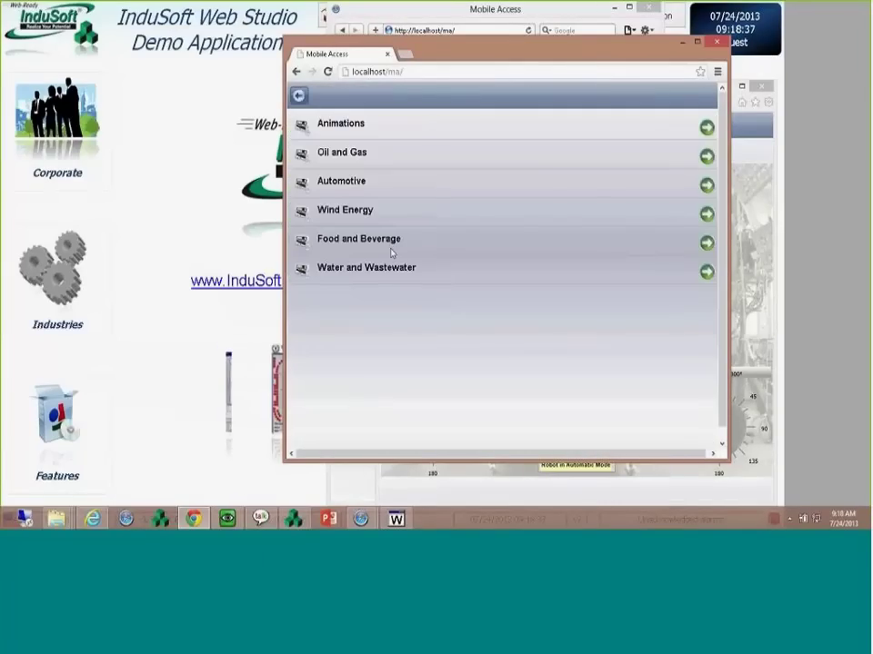
pyautogui.click(387, 267)
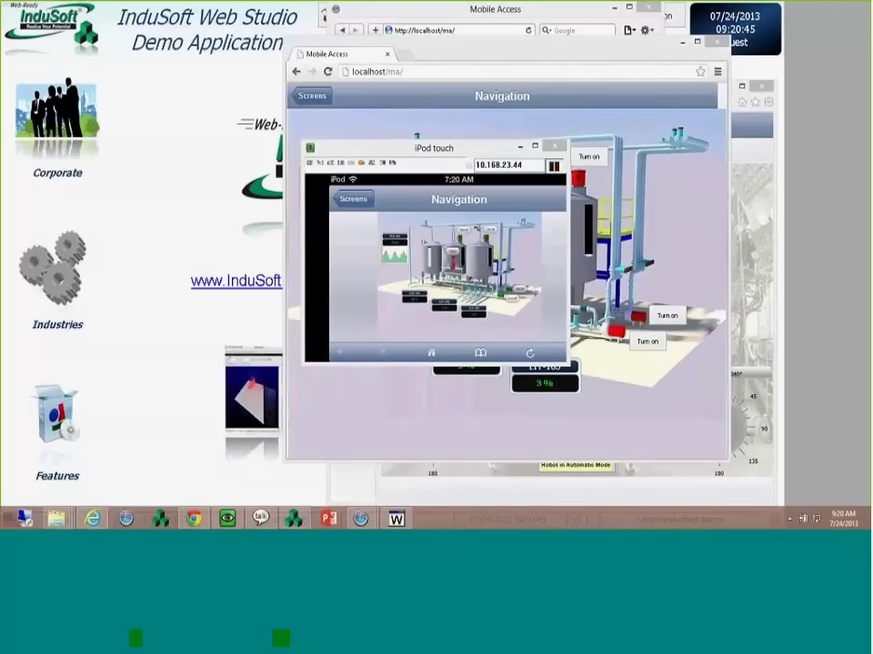
# - Shift the iPod touch simulator left, show the demo Home Screen, and return to Chrome
pyautogui.moveTo(416, 151); pyautogui.dragTo(166, 104)
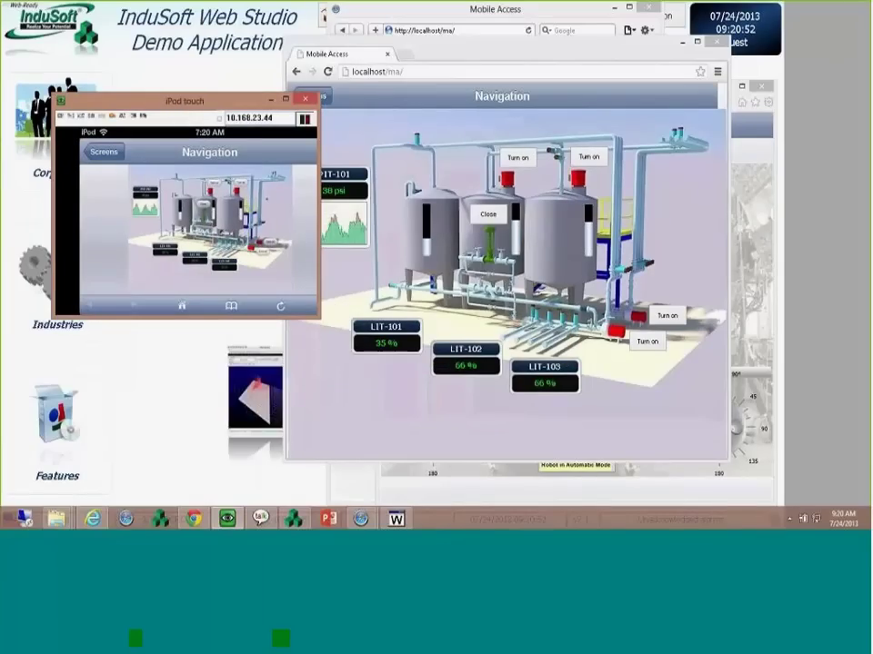
pyautogui.click(167, 409)
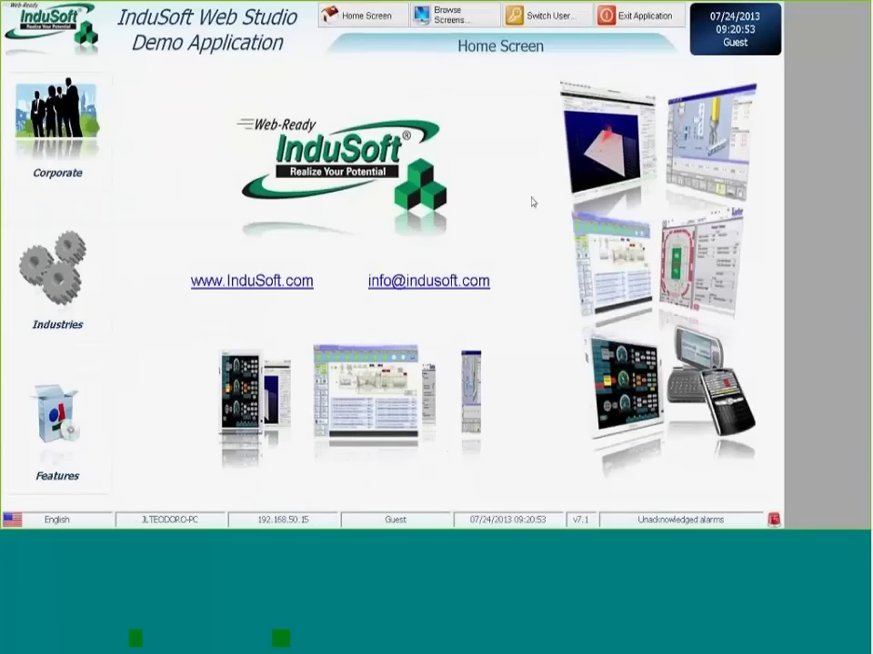
pyautogui.hotkey('alt', 'Tab')
pyautogui.hotkey('alt', 'Tab')
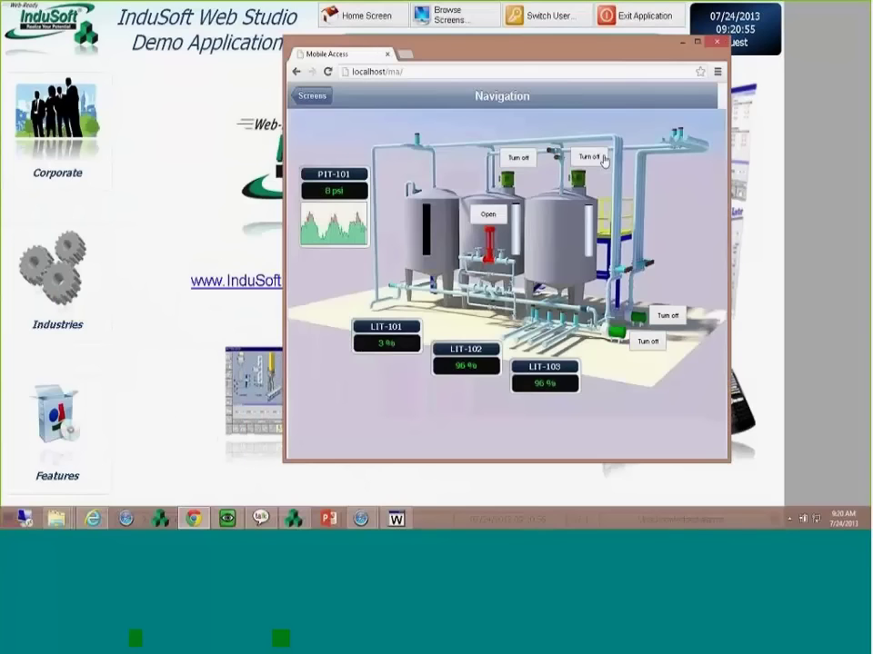